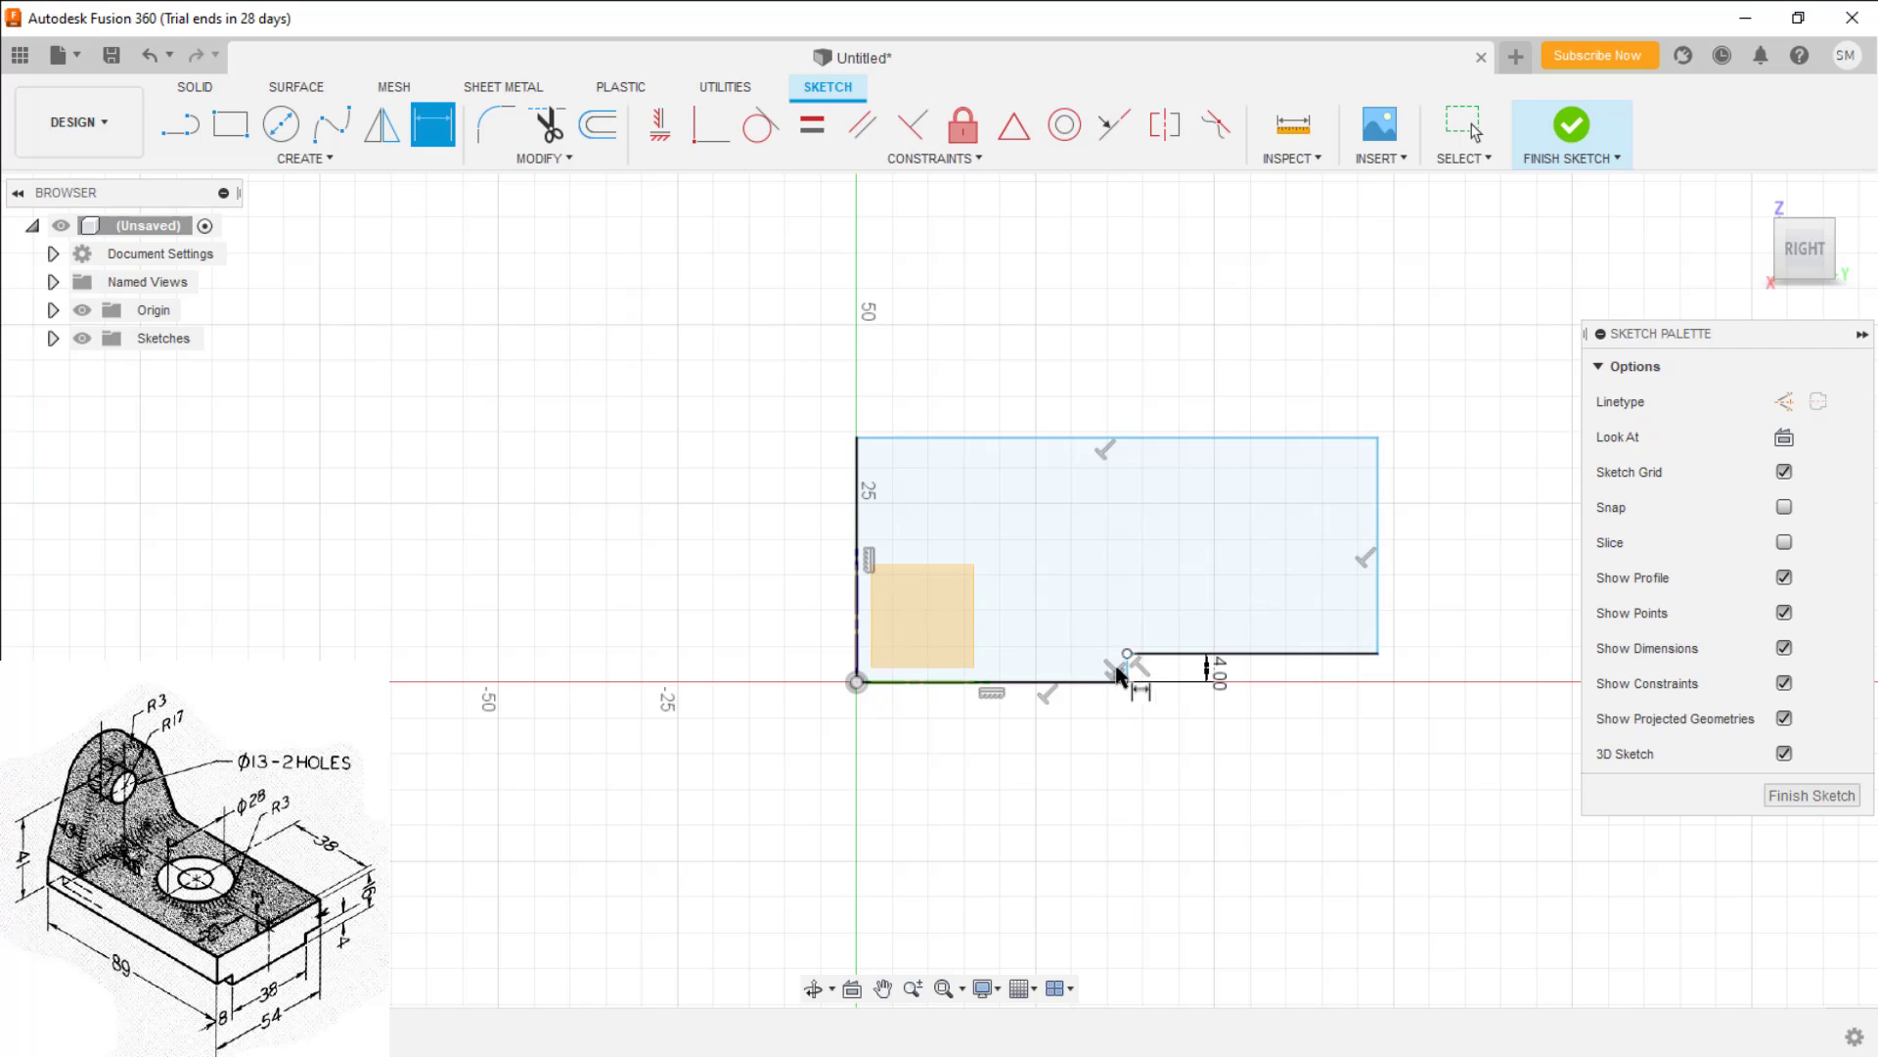
Dimension the profile's bottom edge, from the origin to the step, as 38/2 mm
{"action": "left_click", "coordinate": [1105, 683]}
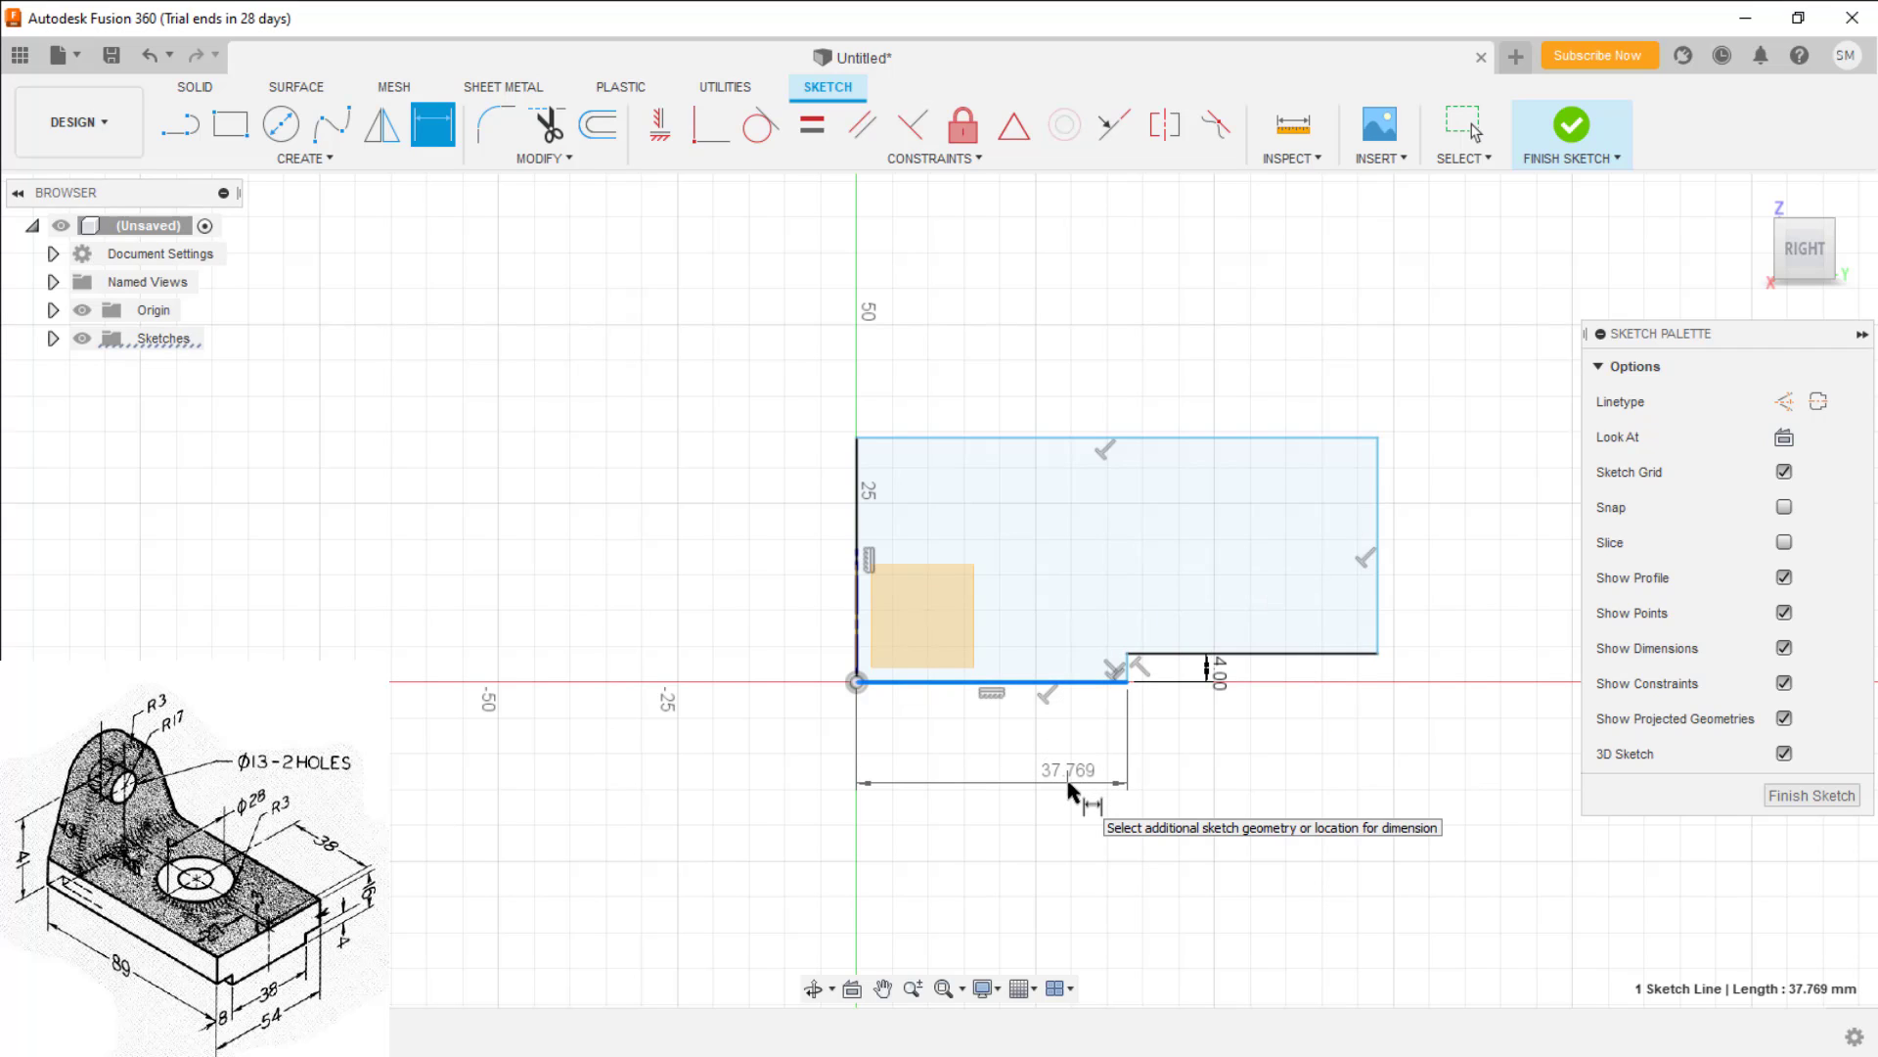
{"action": "left_click", "coordinate": [1068, 785]}
{"action": "type", "text": "38"}
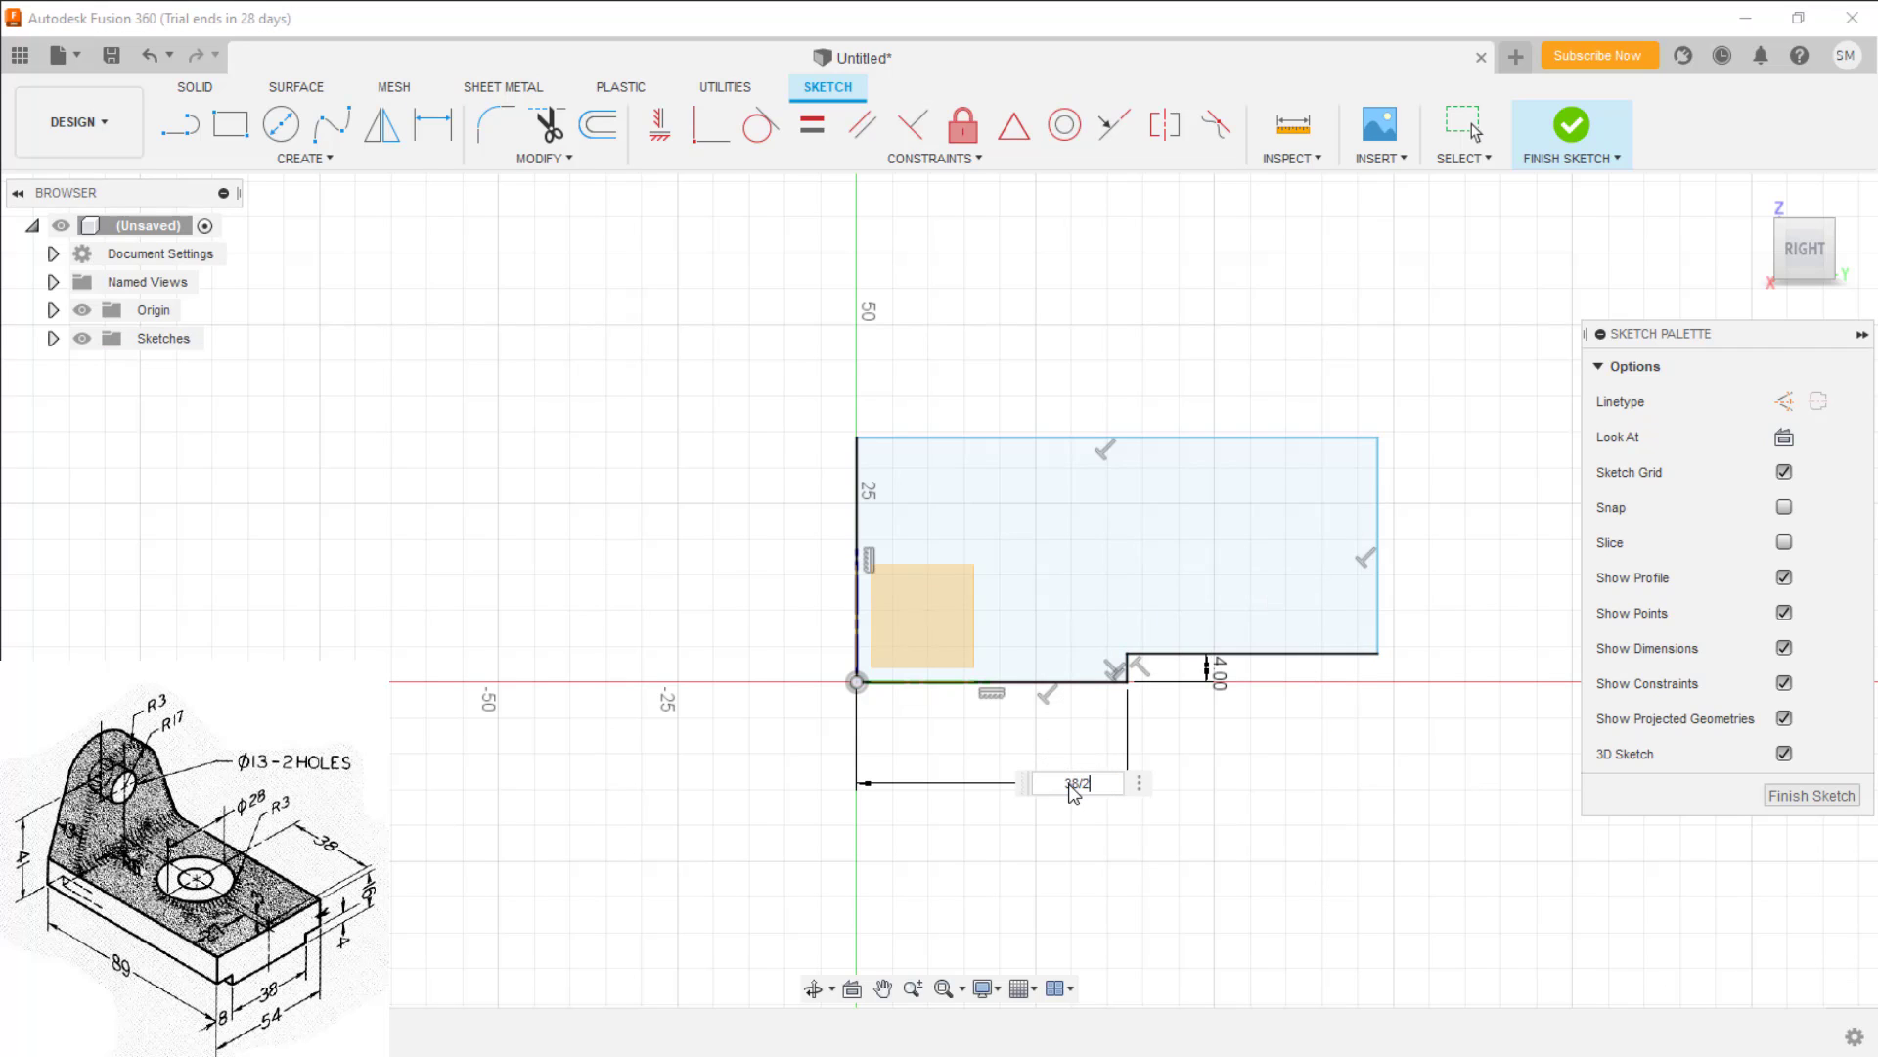
{"action": "type", "text": "/2"}
{"action": "key", "text": "Return"}
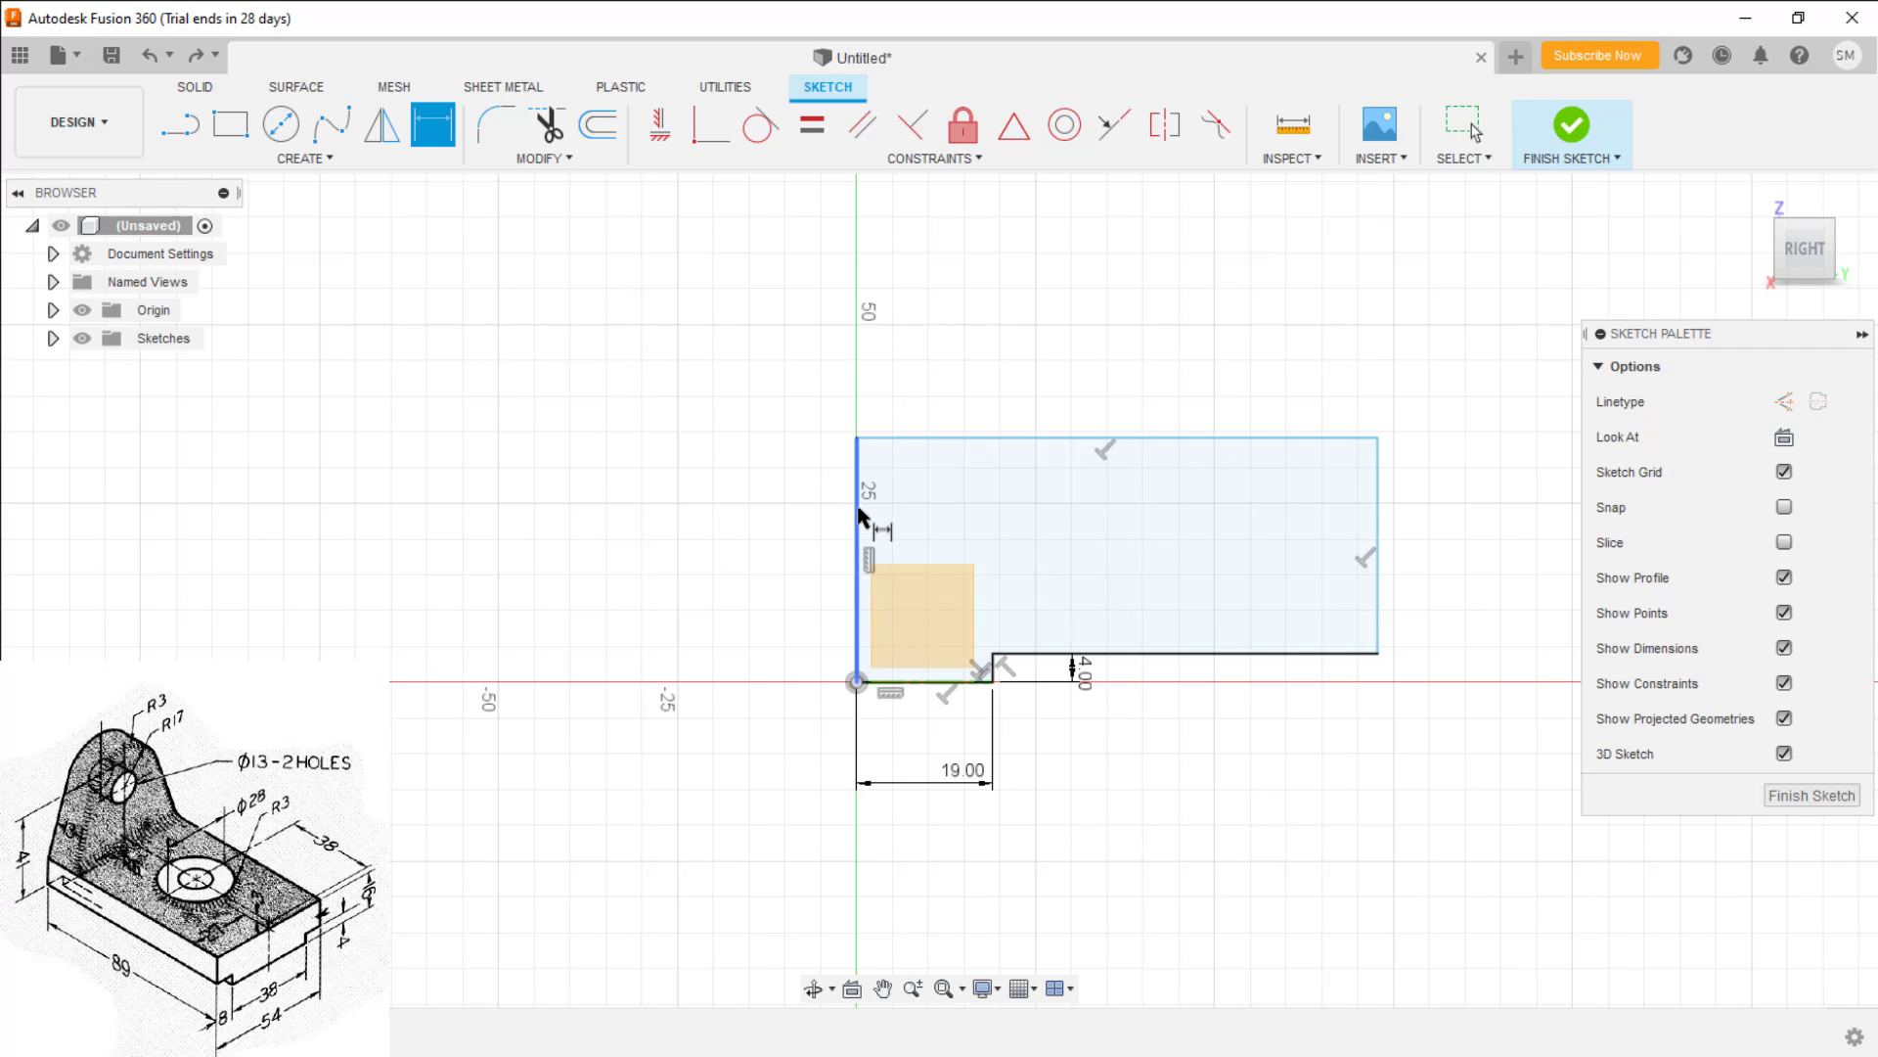
Dimension the half profile's overall width, between its two outer vertical edges, as 54/2 mm
{"action": "left_click", "coordinate": [858, 516]}
{"action": "left_click", "coordinate": [1379, 582]}
{"action": "left_click", "coordinate": [1281, 867]}
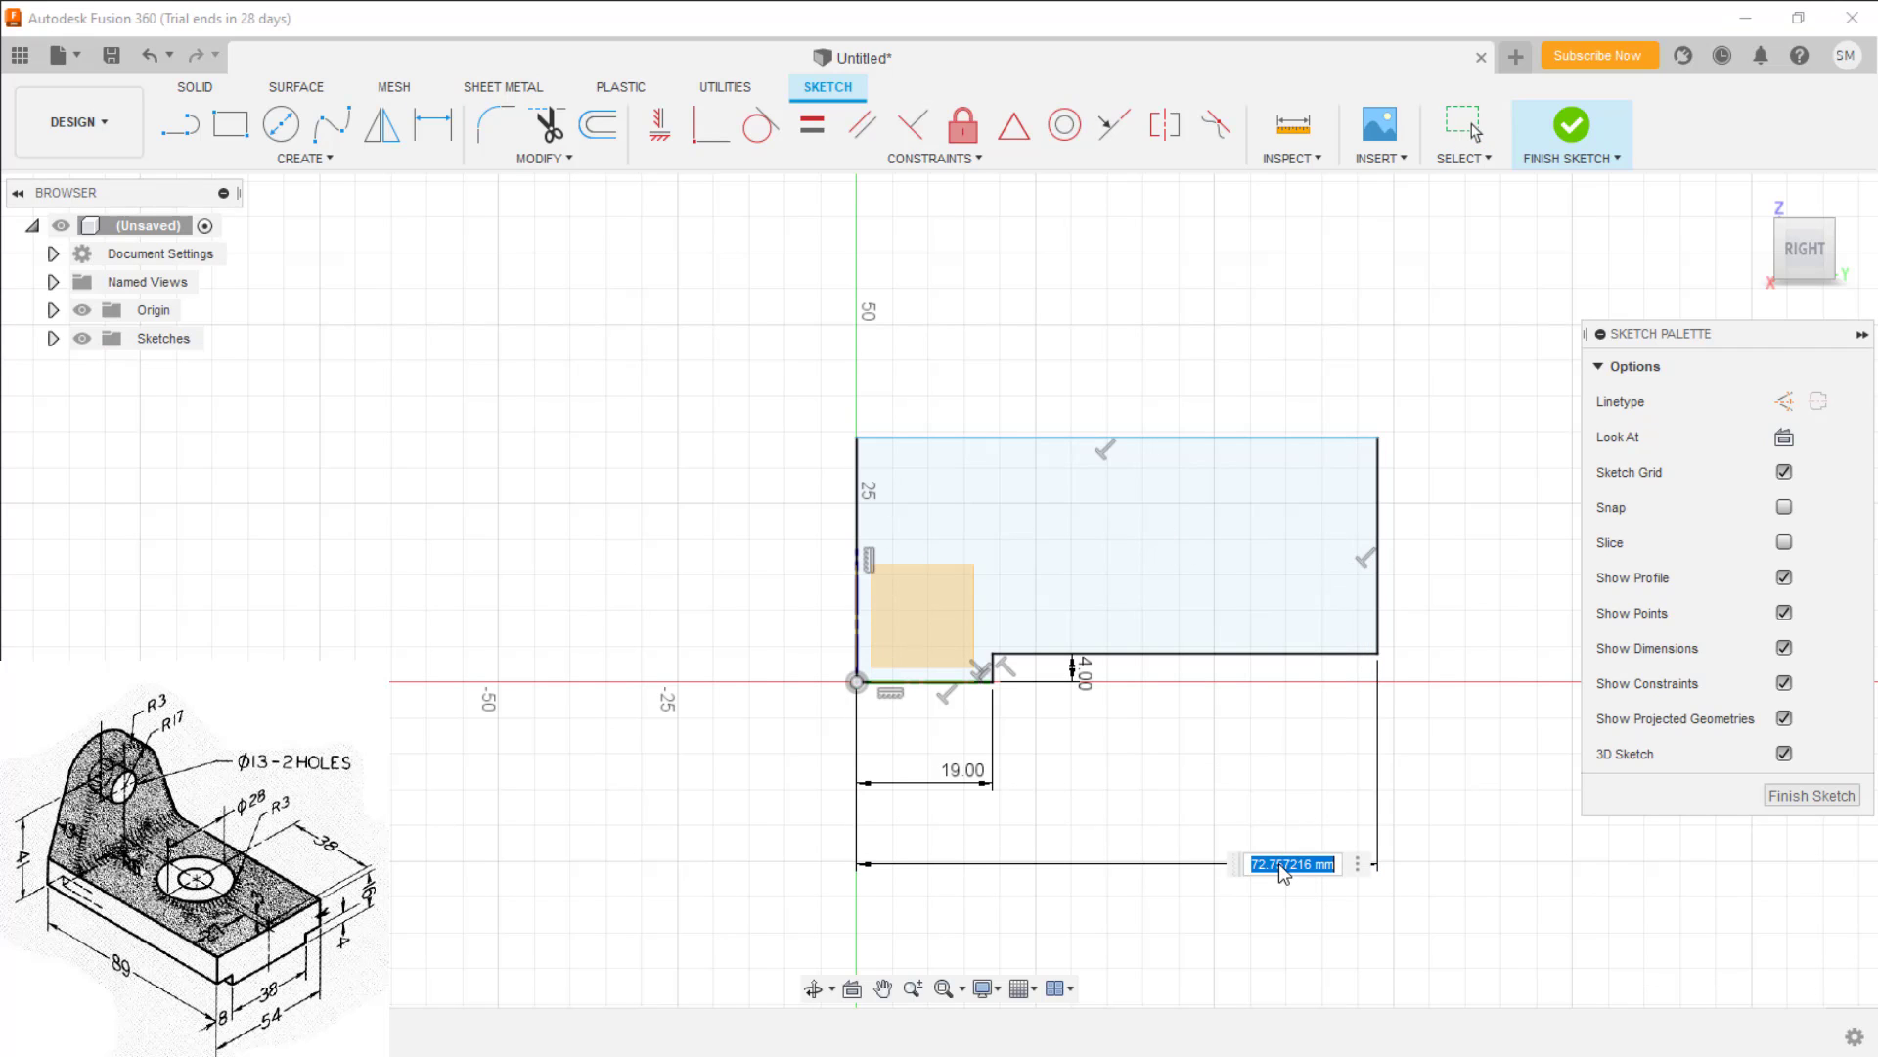
{"action": "type", "text": "54/2"}
{"action": "key", "text": "Return"}
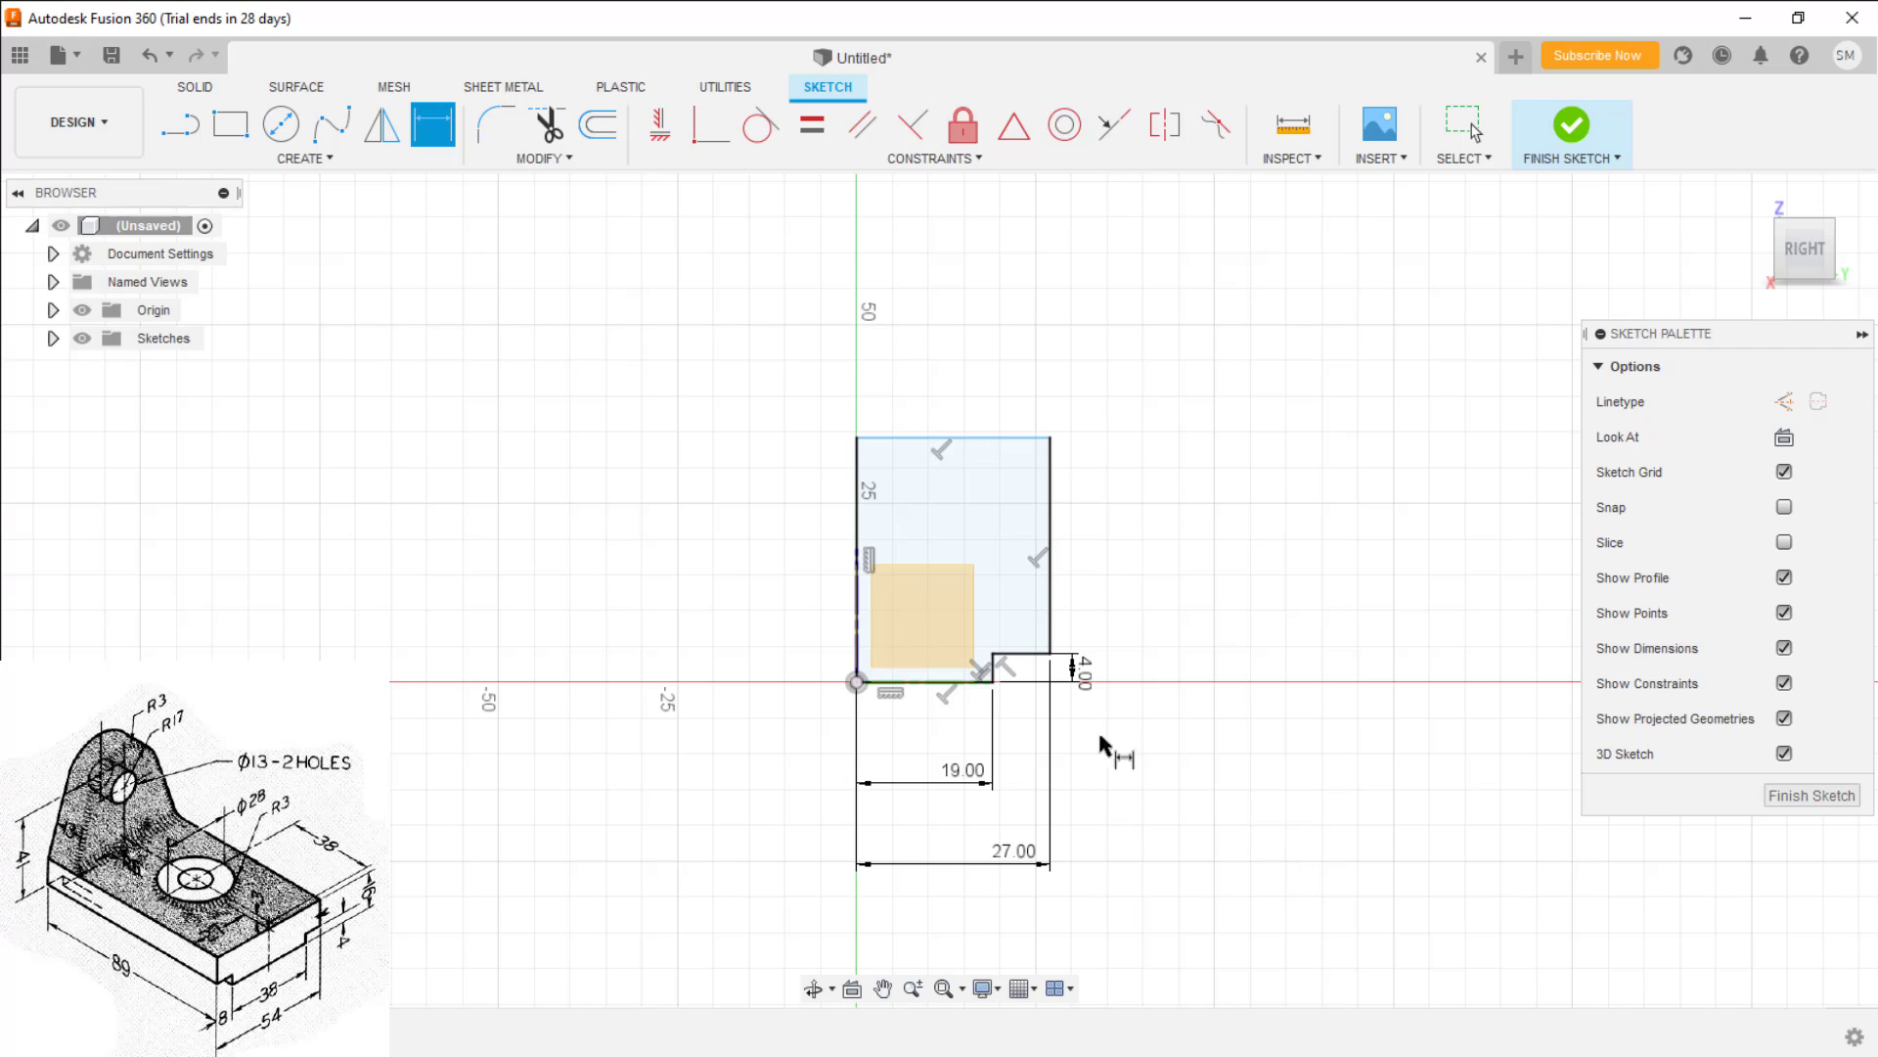
Dimension the profile's overall height, from its bottom edge to its top edge, as 16 mm
{"action": "left_click", "coordinate": [1010, 446]}
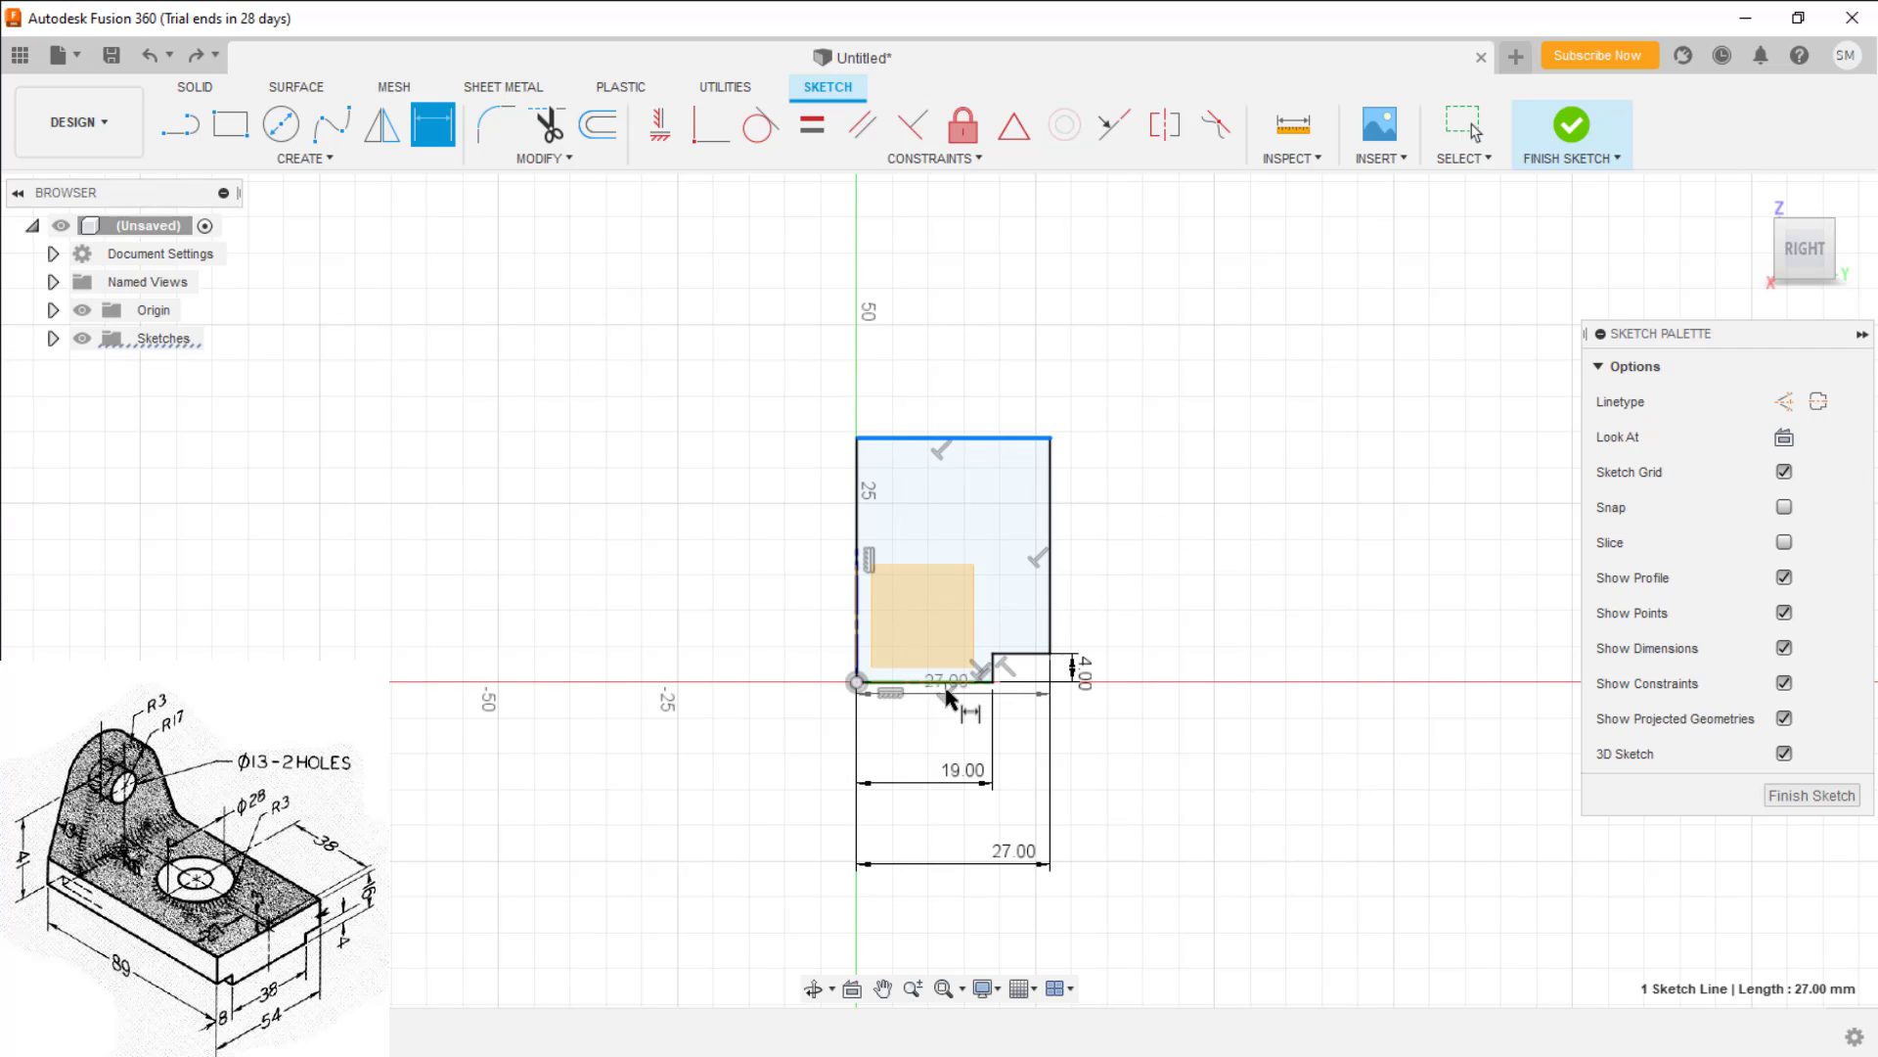
{"action": "left_click", "coordinate": [968, 677]}
{"action": "left_click", "coordinate": [1210, 636]}
{"action": "type", "text": "16"}
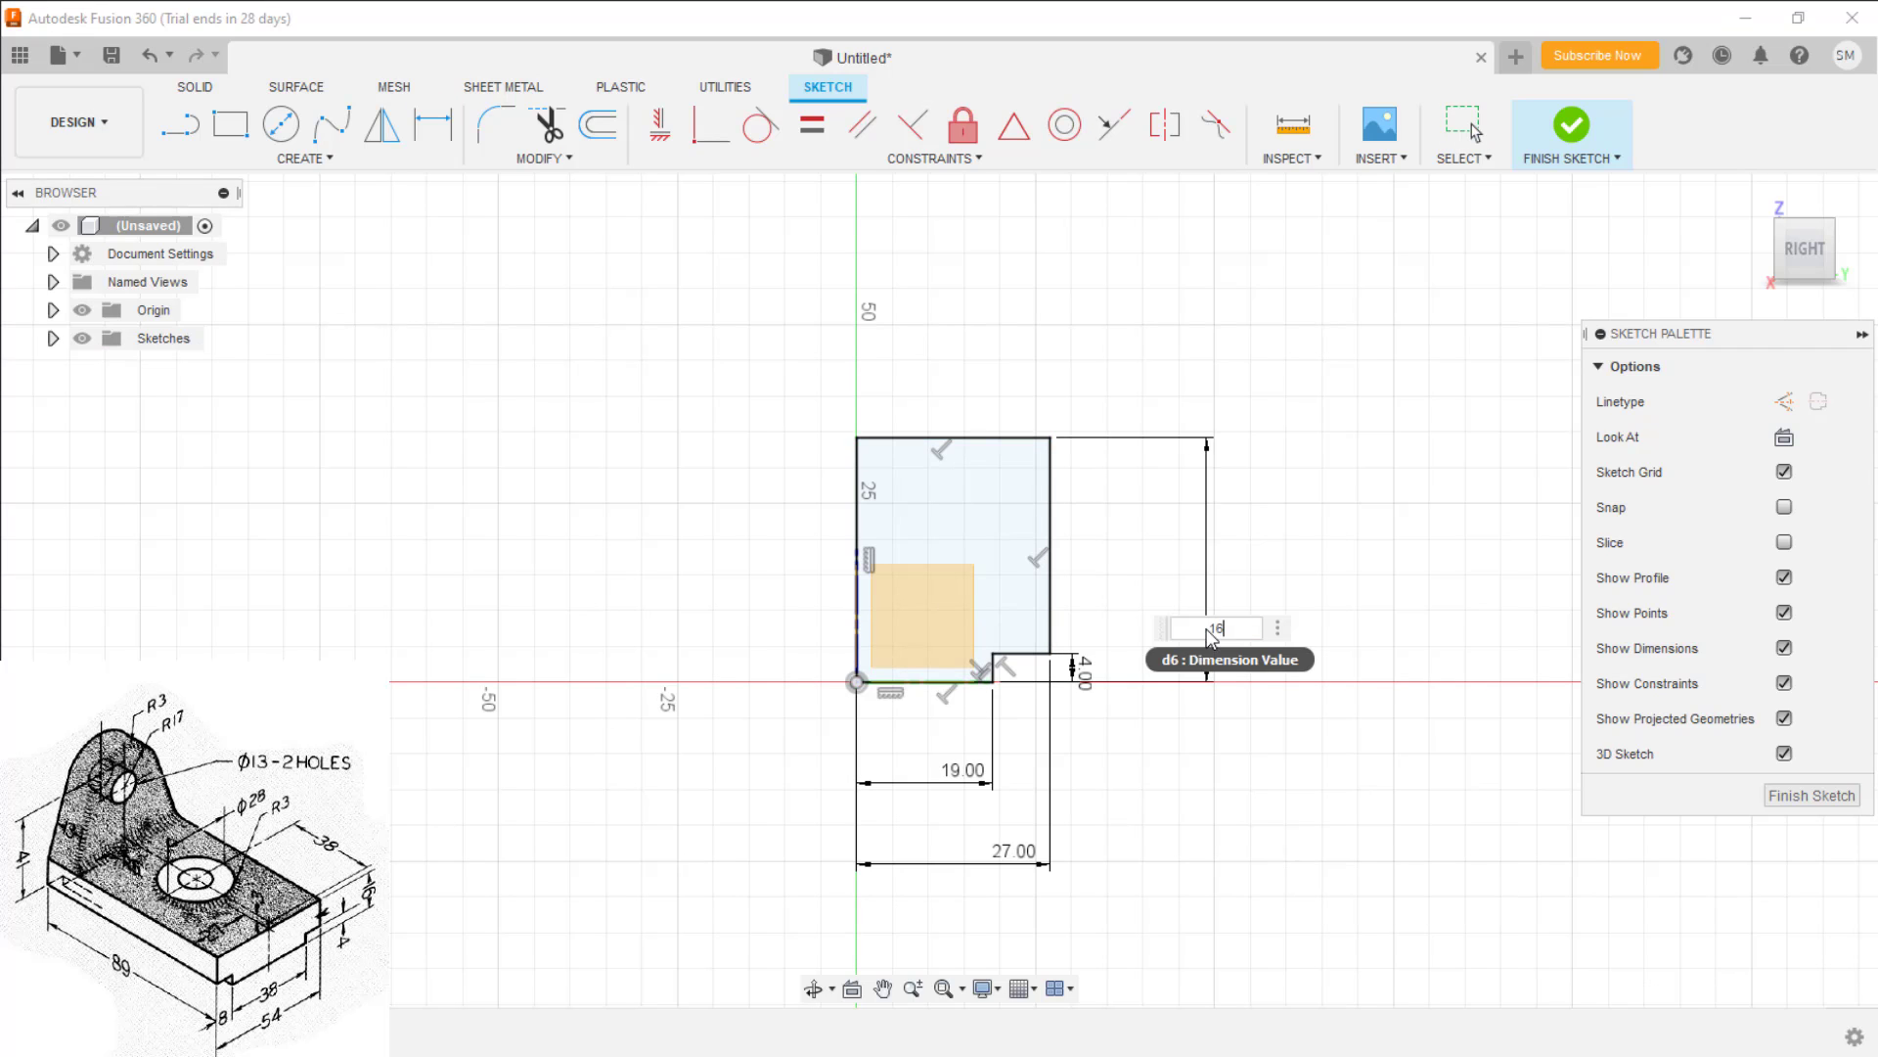
{"action": "key", "text": "Return"}
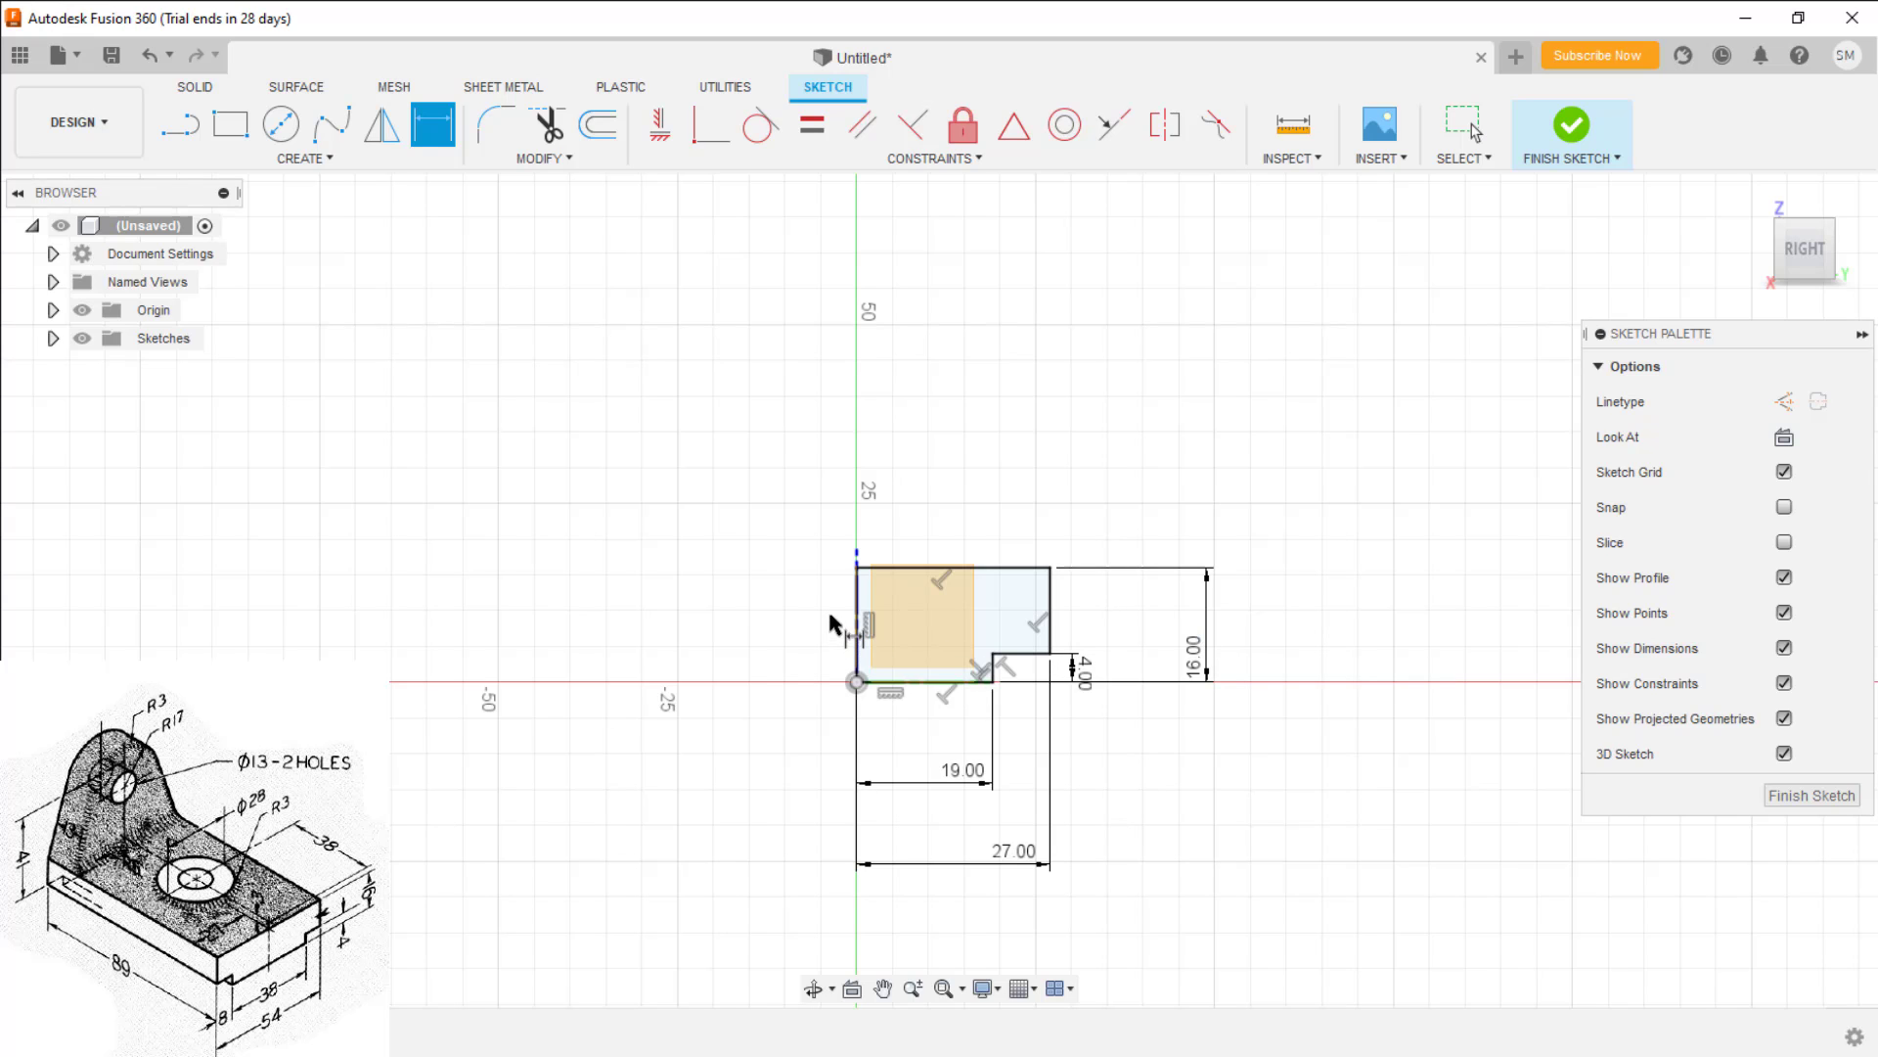
{"action": "key", "text": "Escape"}
Convert the profile's vertical edge at the origin to a construction line and mirror the half profile across it
{"action": "left_click", "coordinate": [856, 615]}
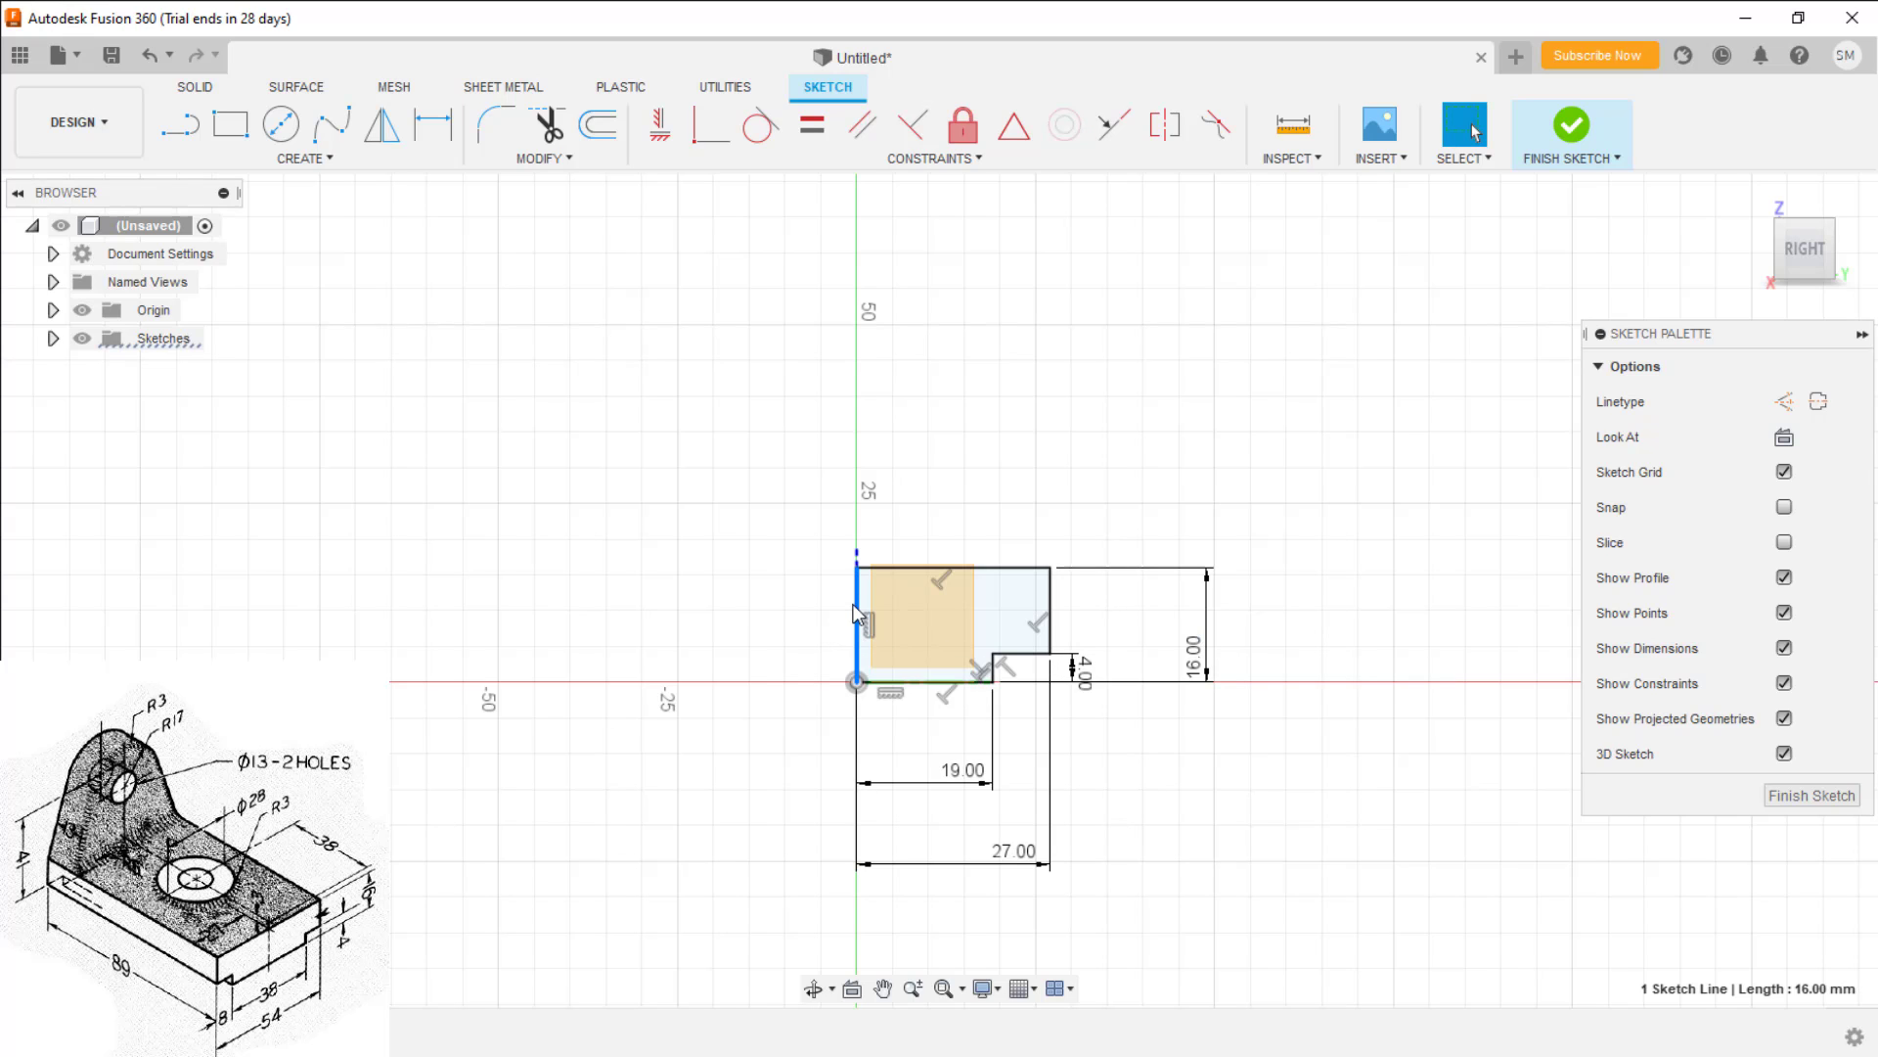
{"action": "left_click", "coordinate": [1784, 401]}
{"action": "scroll", "coordinate": [857, 553], "scroll_direction": "up", "scroll_amount": 1}
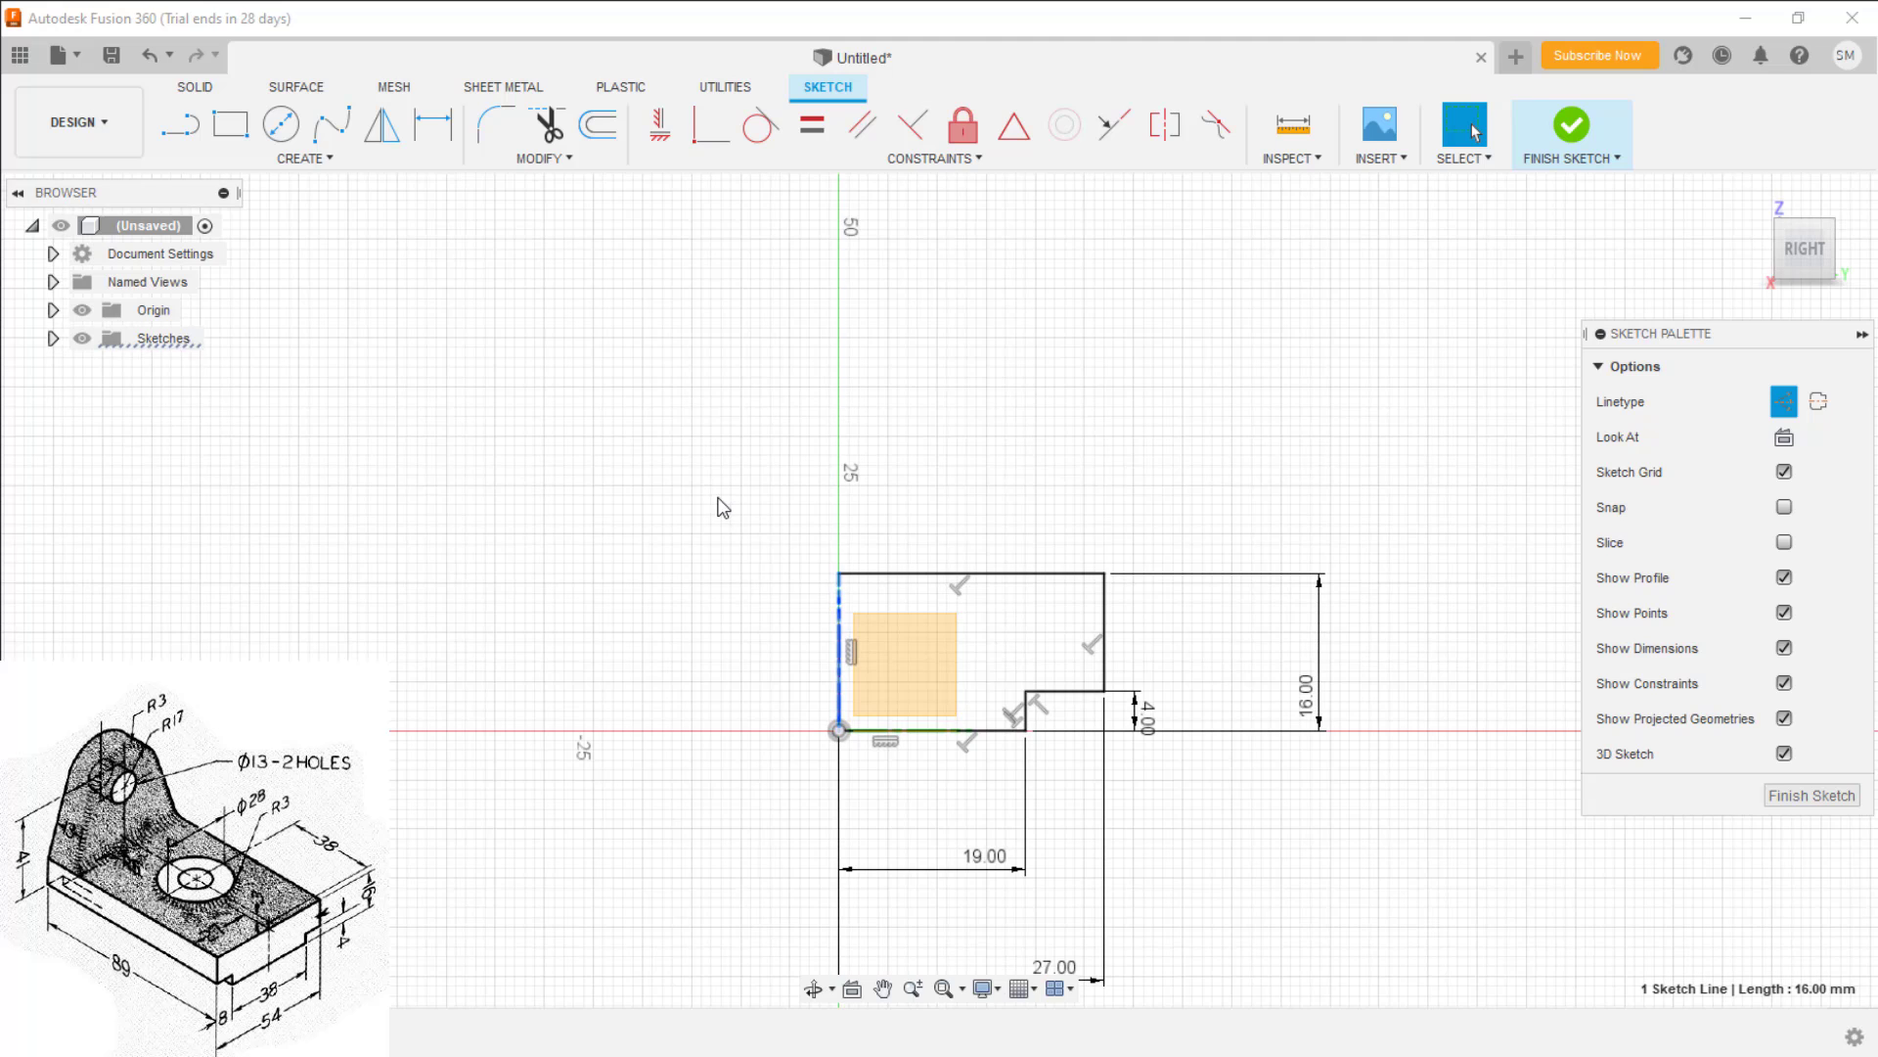
{"action": "mouse_move", "coordinate": [715, 495]}
{"action": "left_mouse_down"}
{"action": "mouse_move", "coordinate": [1244, 826]}
{"action": "mouse_move", "coordinate": [1213, 784]}
{"action": "left_mouse_up"}
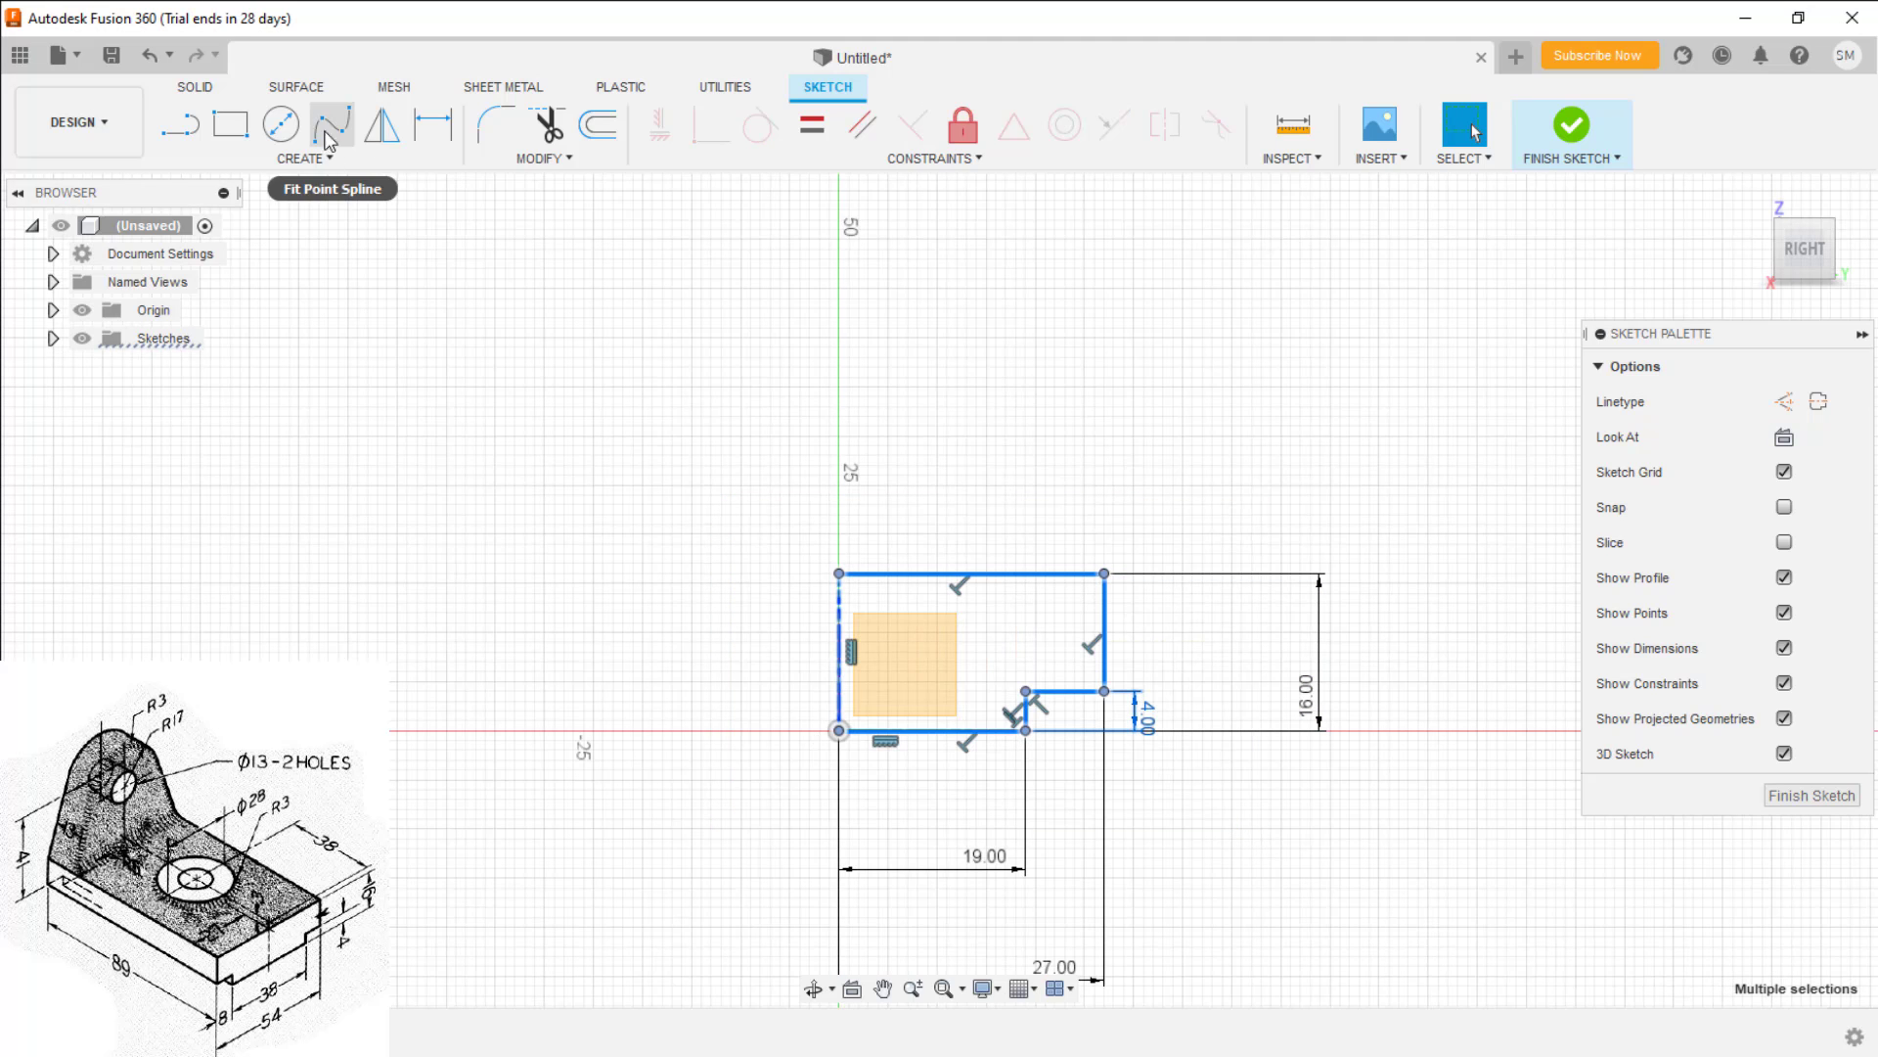
{"action": "left_click", "coordinate": [381, 124]}
{"action": "left_click", "coordinate": [839, 629]}
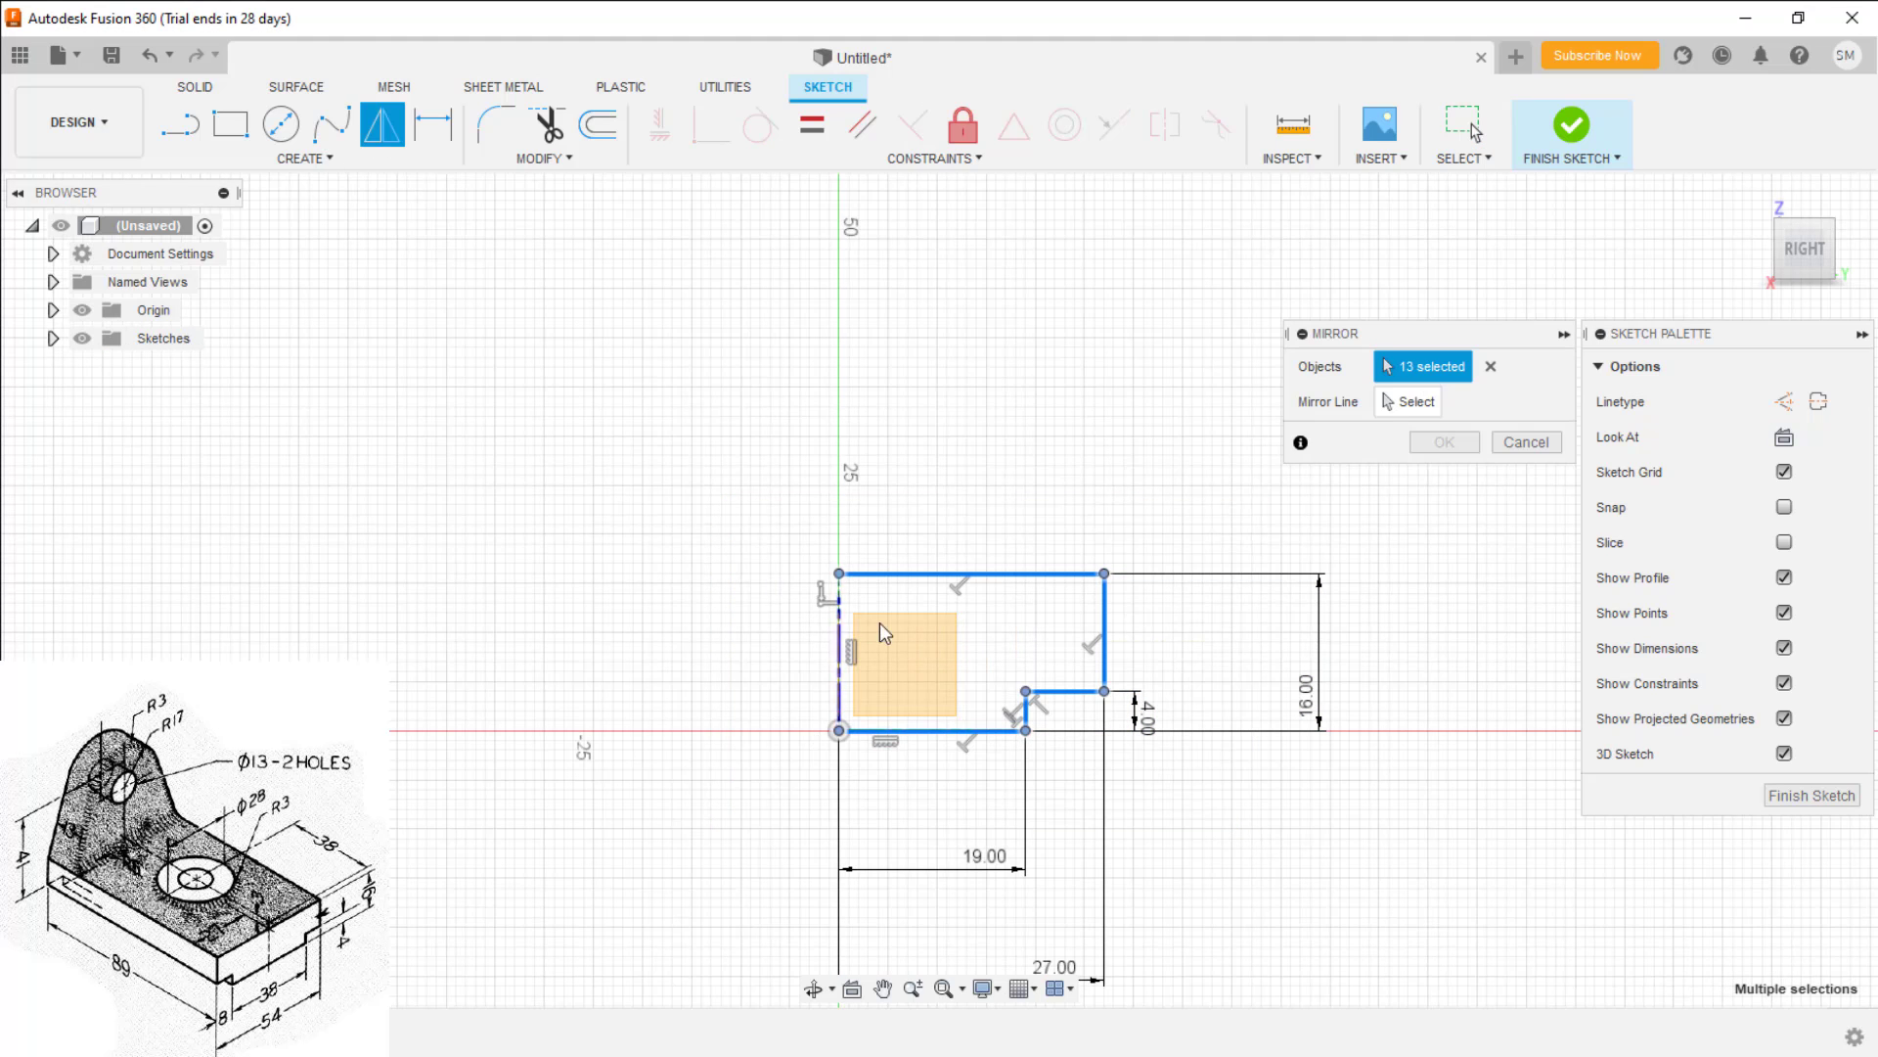
{"action": "left_click", "coordinate": [1417, 414]}
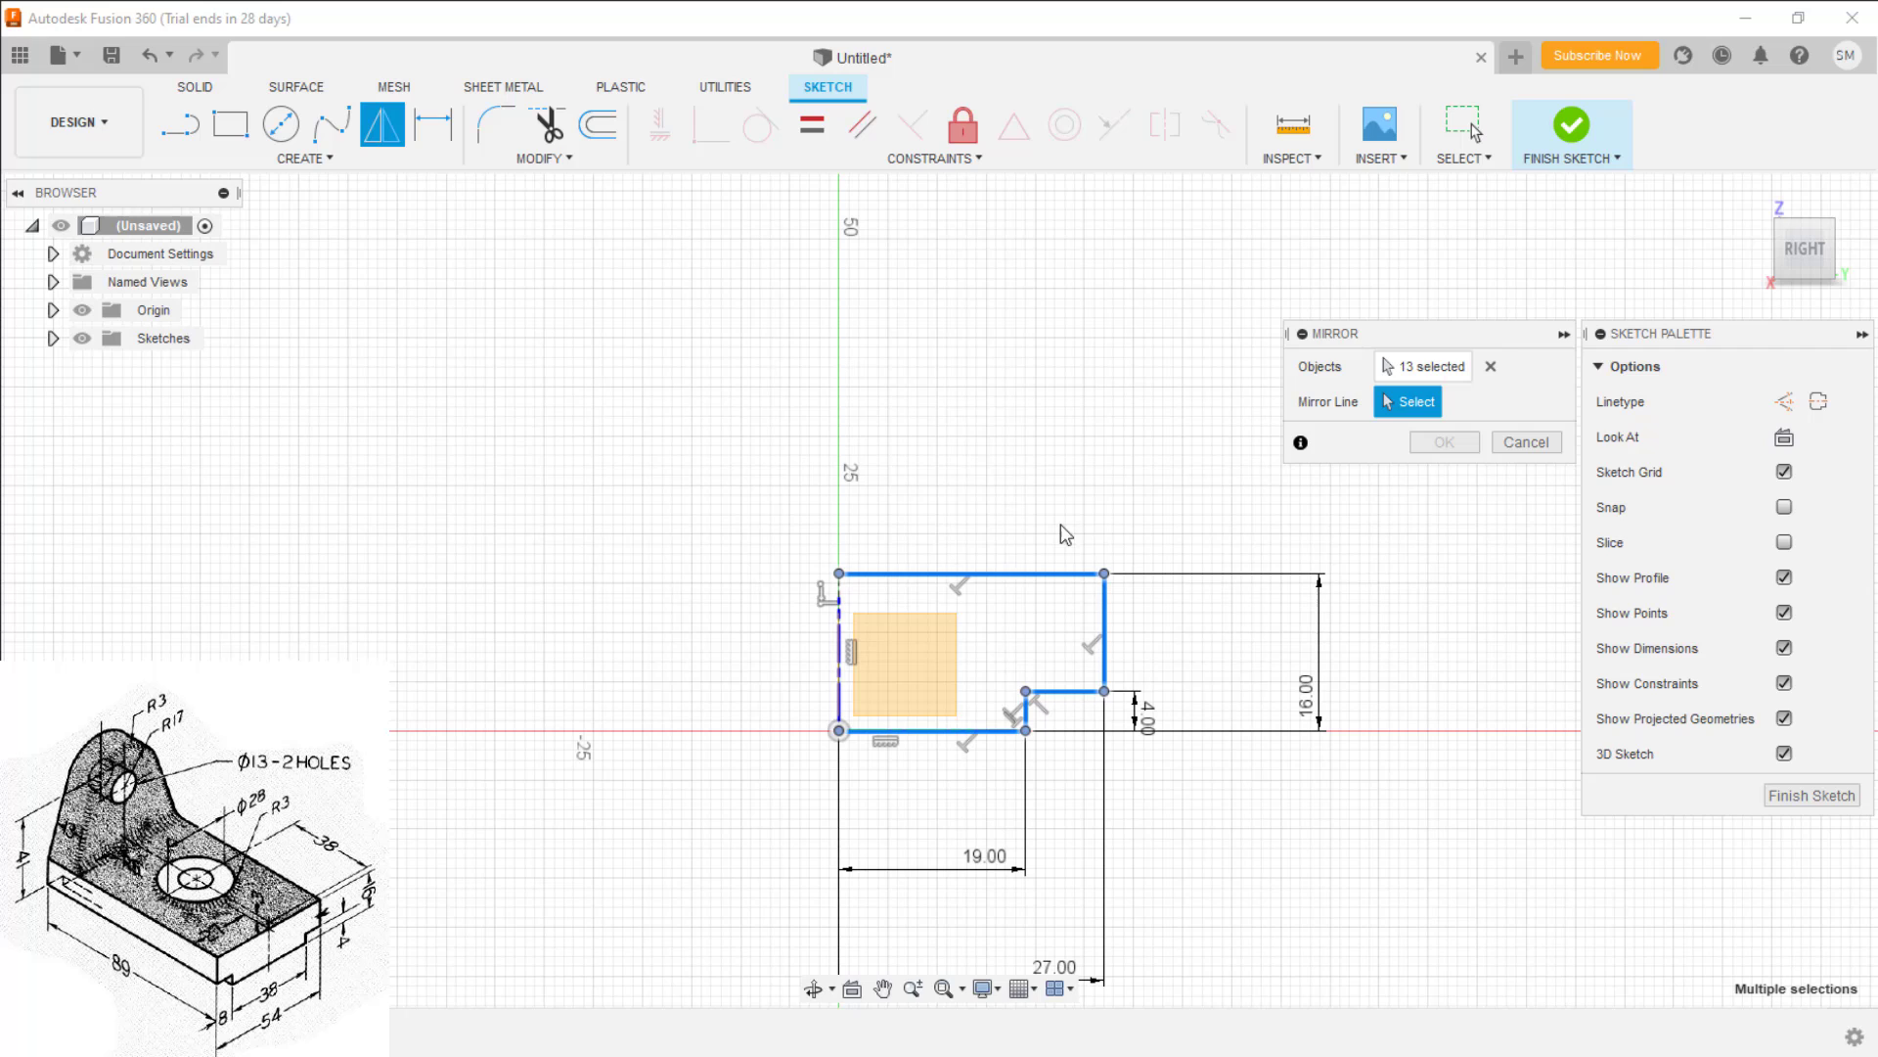
{"action": "left_click", "coordinate": [838, 631]}
{"action": "left_click", "coordinate": [1444, 442]}
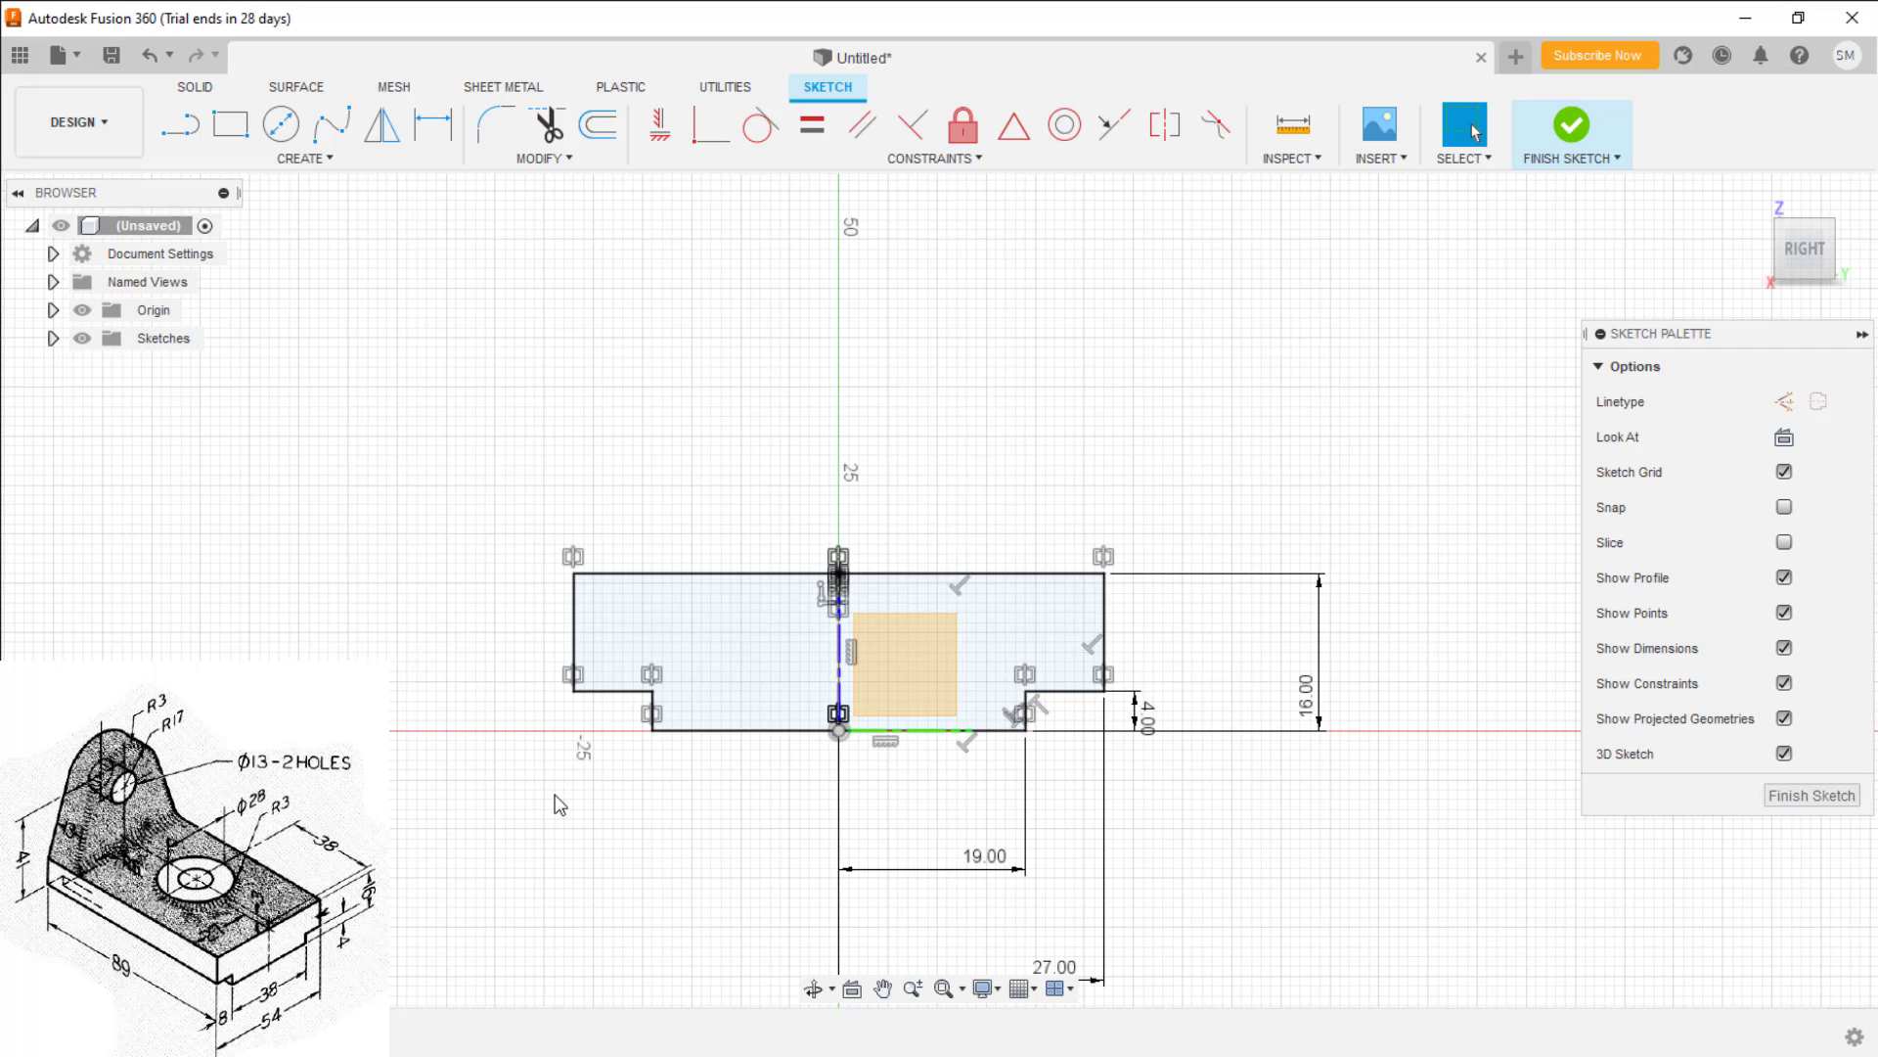
{"action": "scroll", "coordinate": [559, 804], "scroll_direction": "down", "scroll_amount": 1}
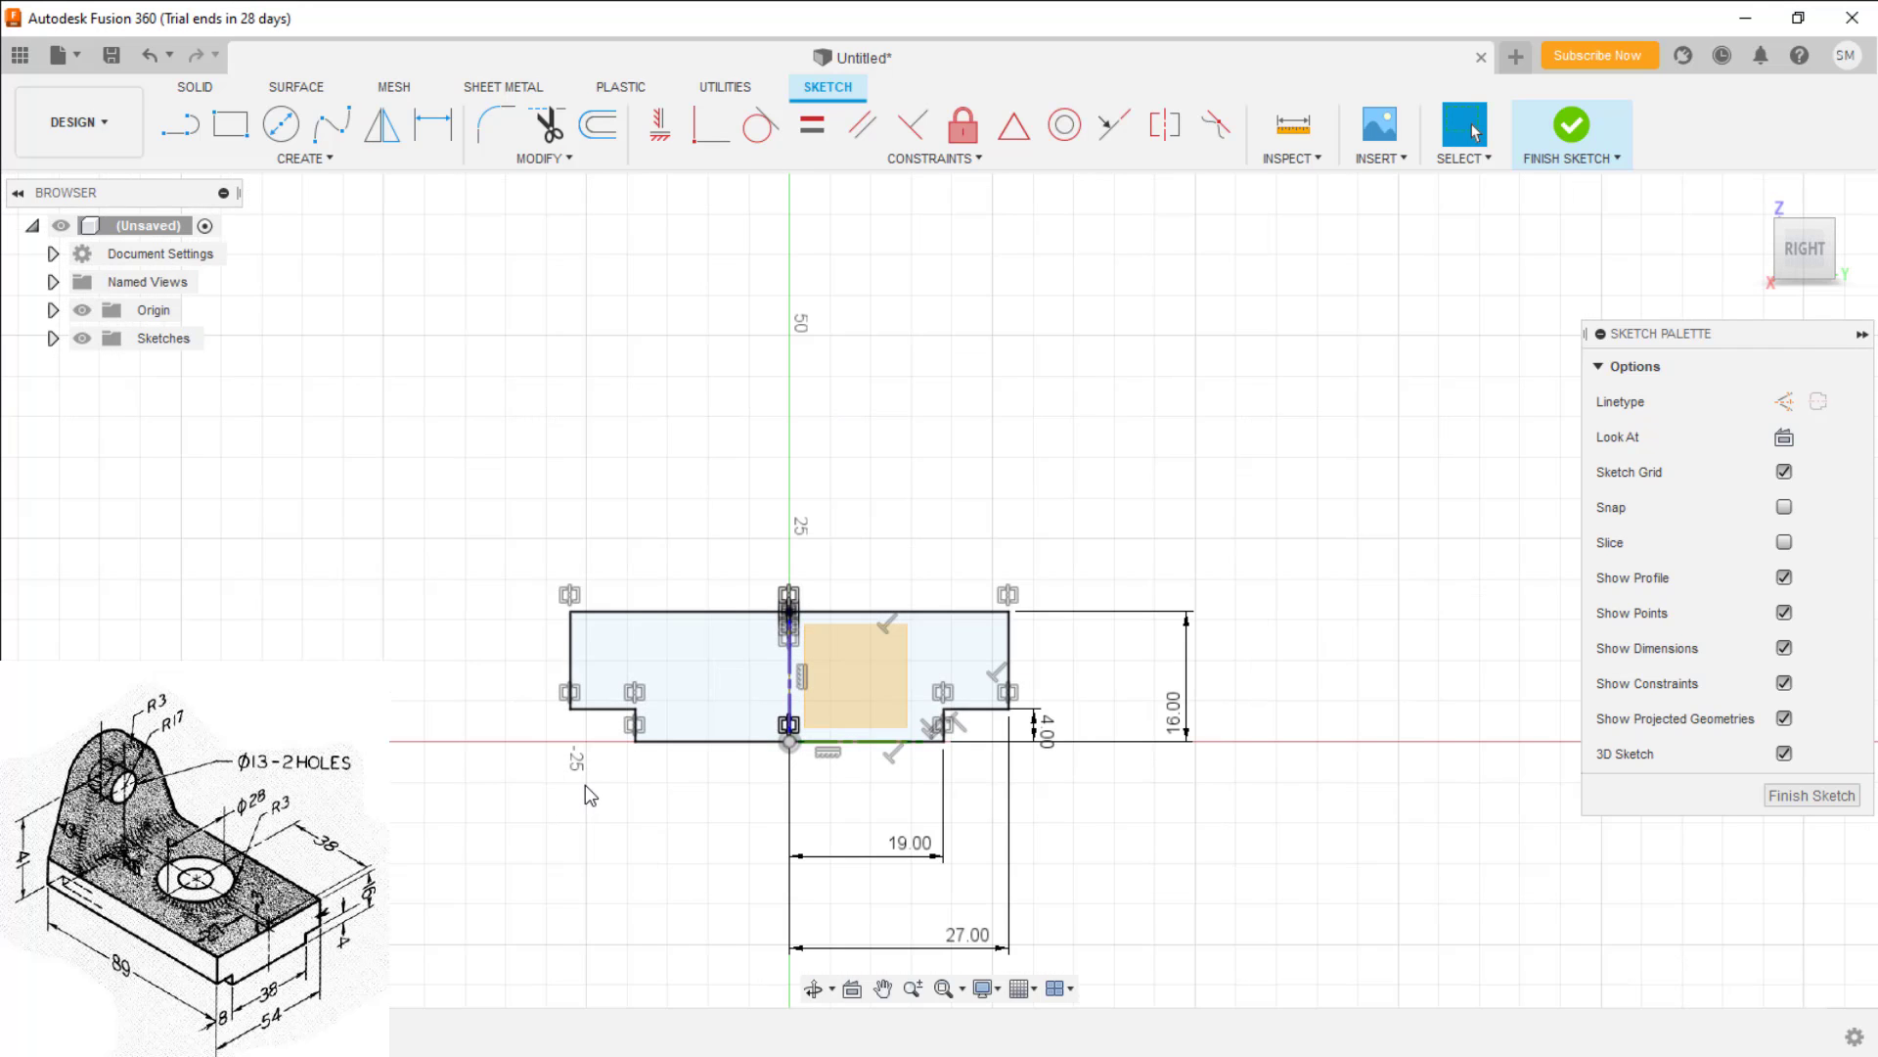
Finish the sketch and extrude the stepped profile 89 mm as a new body
{"action": "left_click", "coordinate": [1789, 798]}
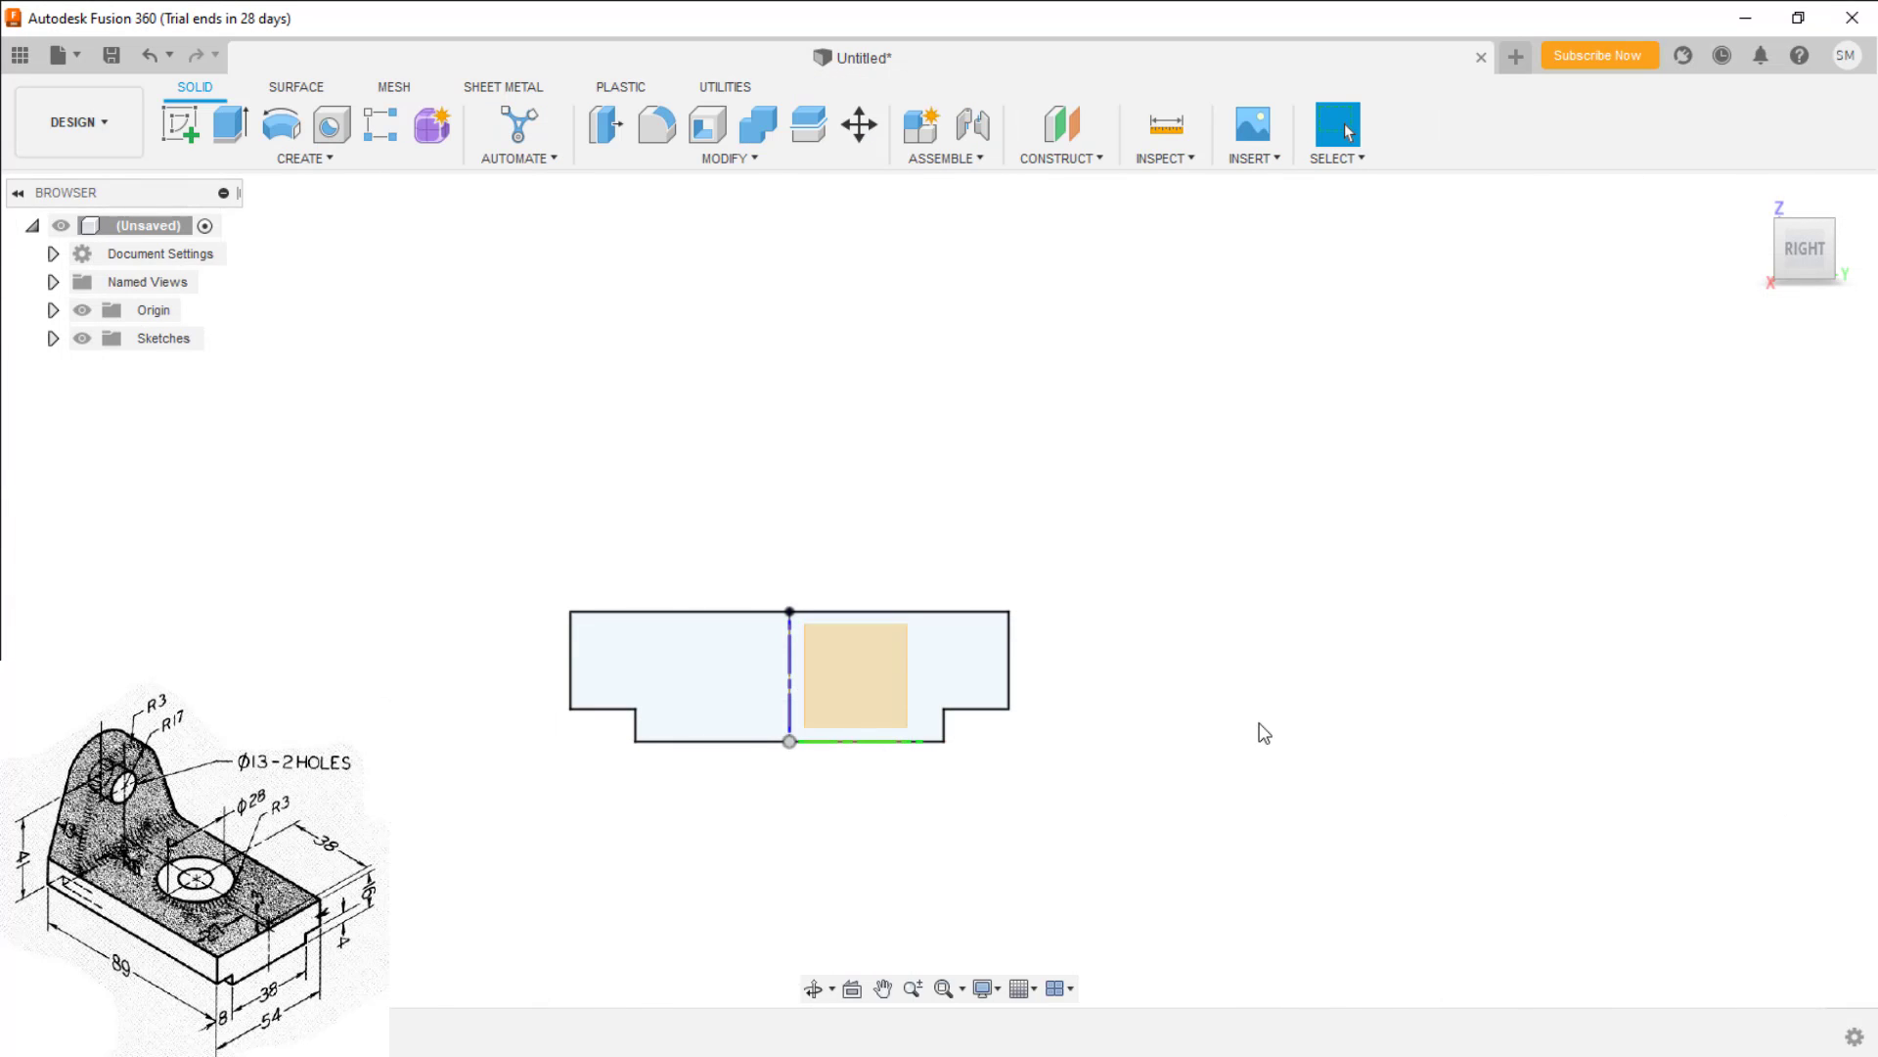
{"action": "scroll", "coordinate": [1320, 696], "scroll_direction": "down", "scroll_amount": 3}
{"action": "middle_click_drag", "start_coordinate": [1049, 771], "coordinate": [1139, 802], "text": "shift"}
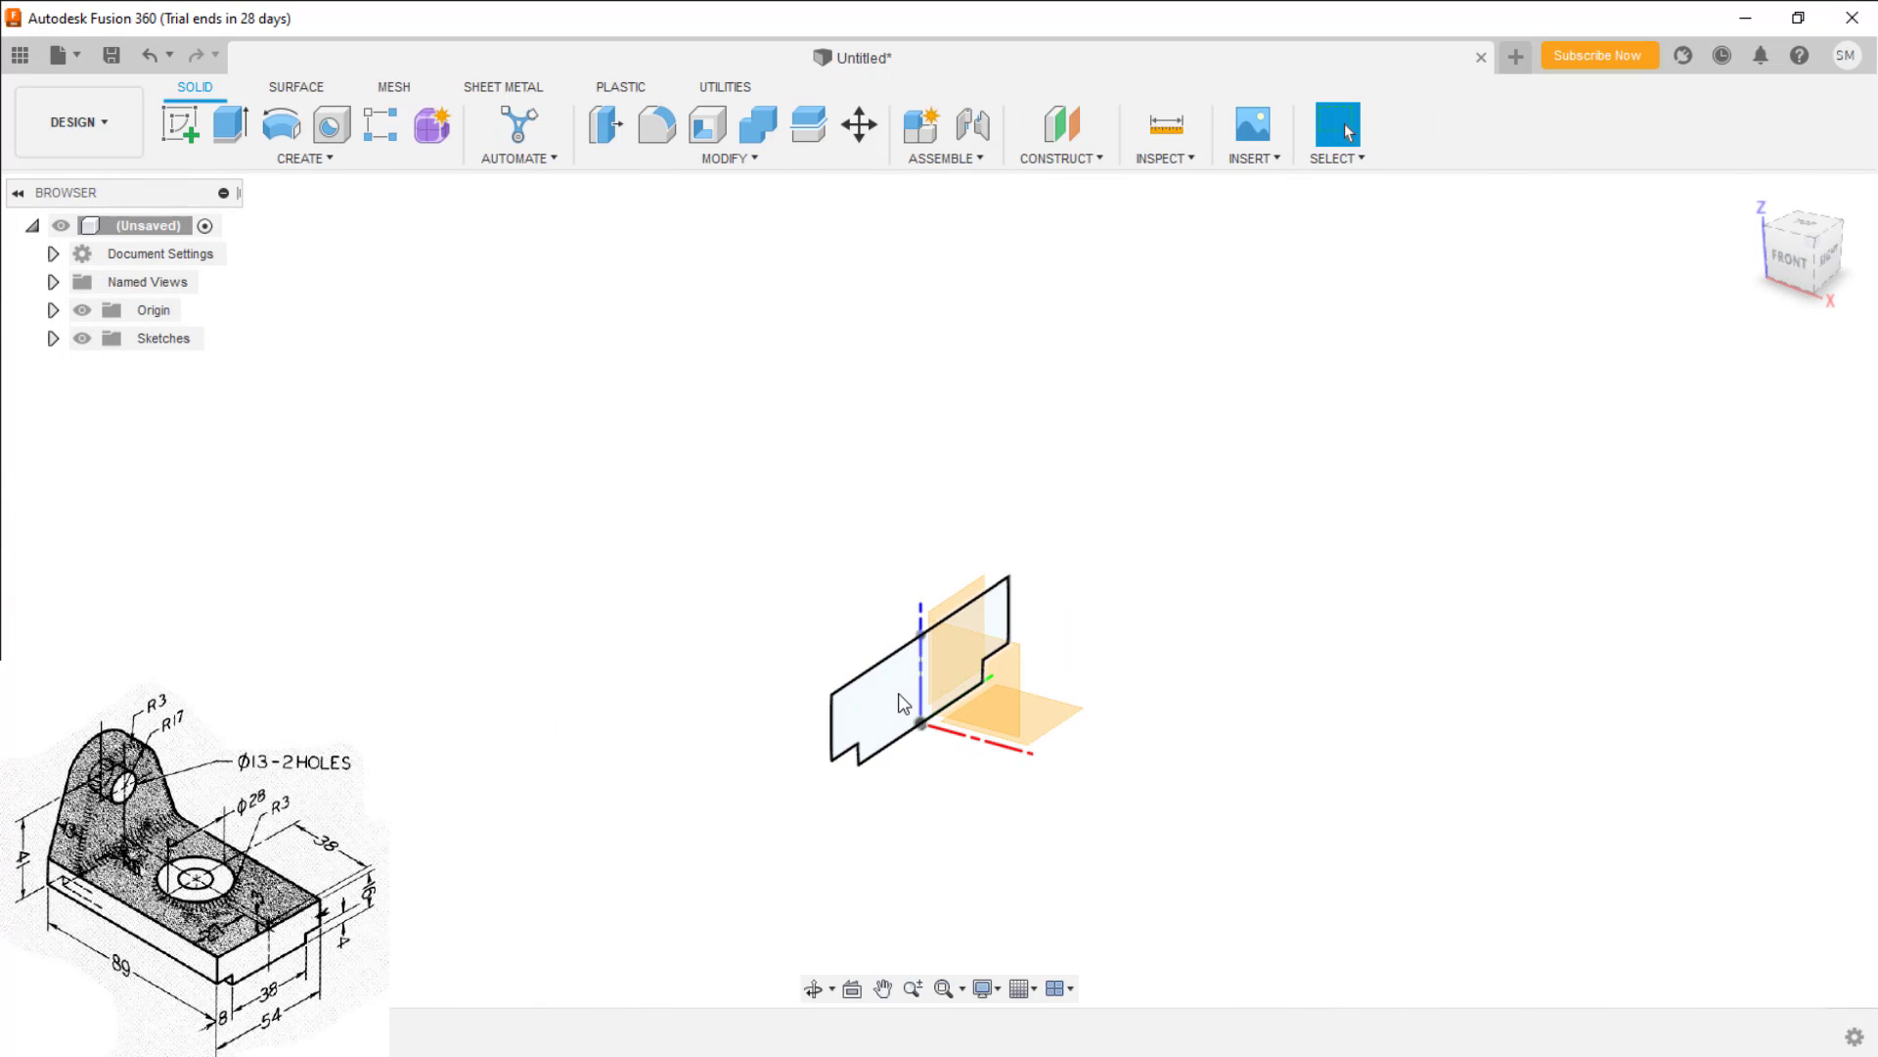
{"action": "left_click", "coordinate": [898, 693]}
{"action": "right_click", "coordinate": [896, 692]}
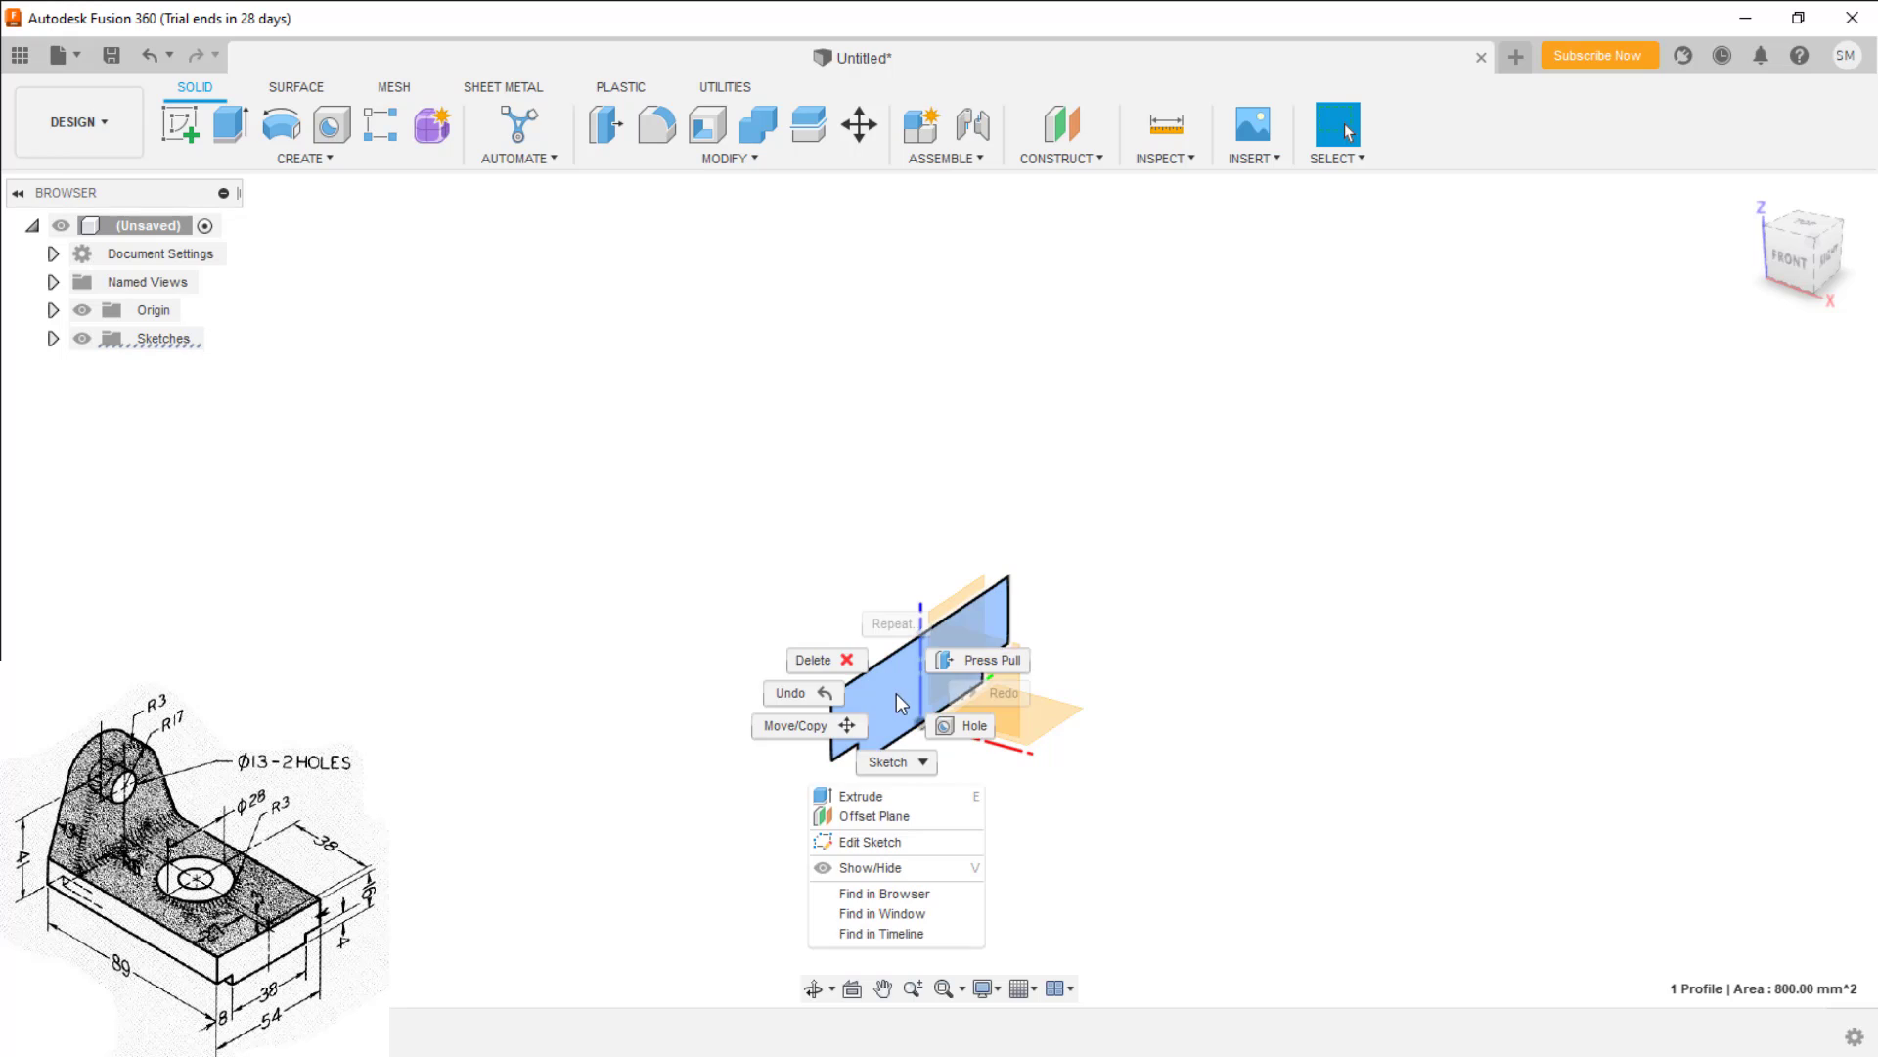
{"action": "left_click", "coordinate": [974, 658]}
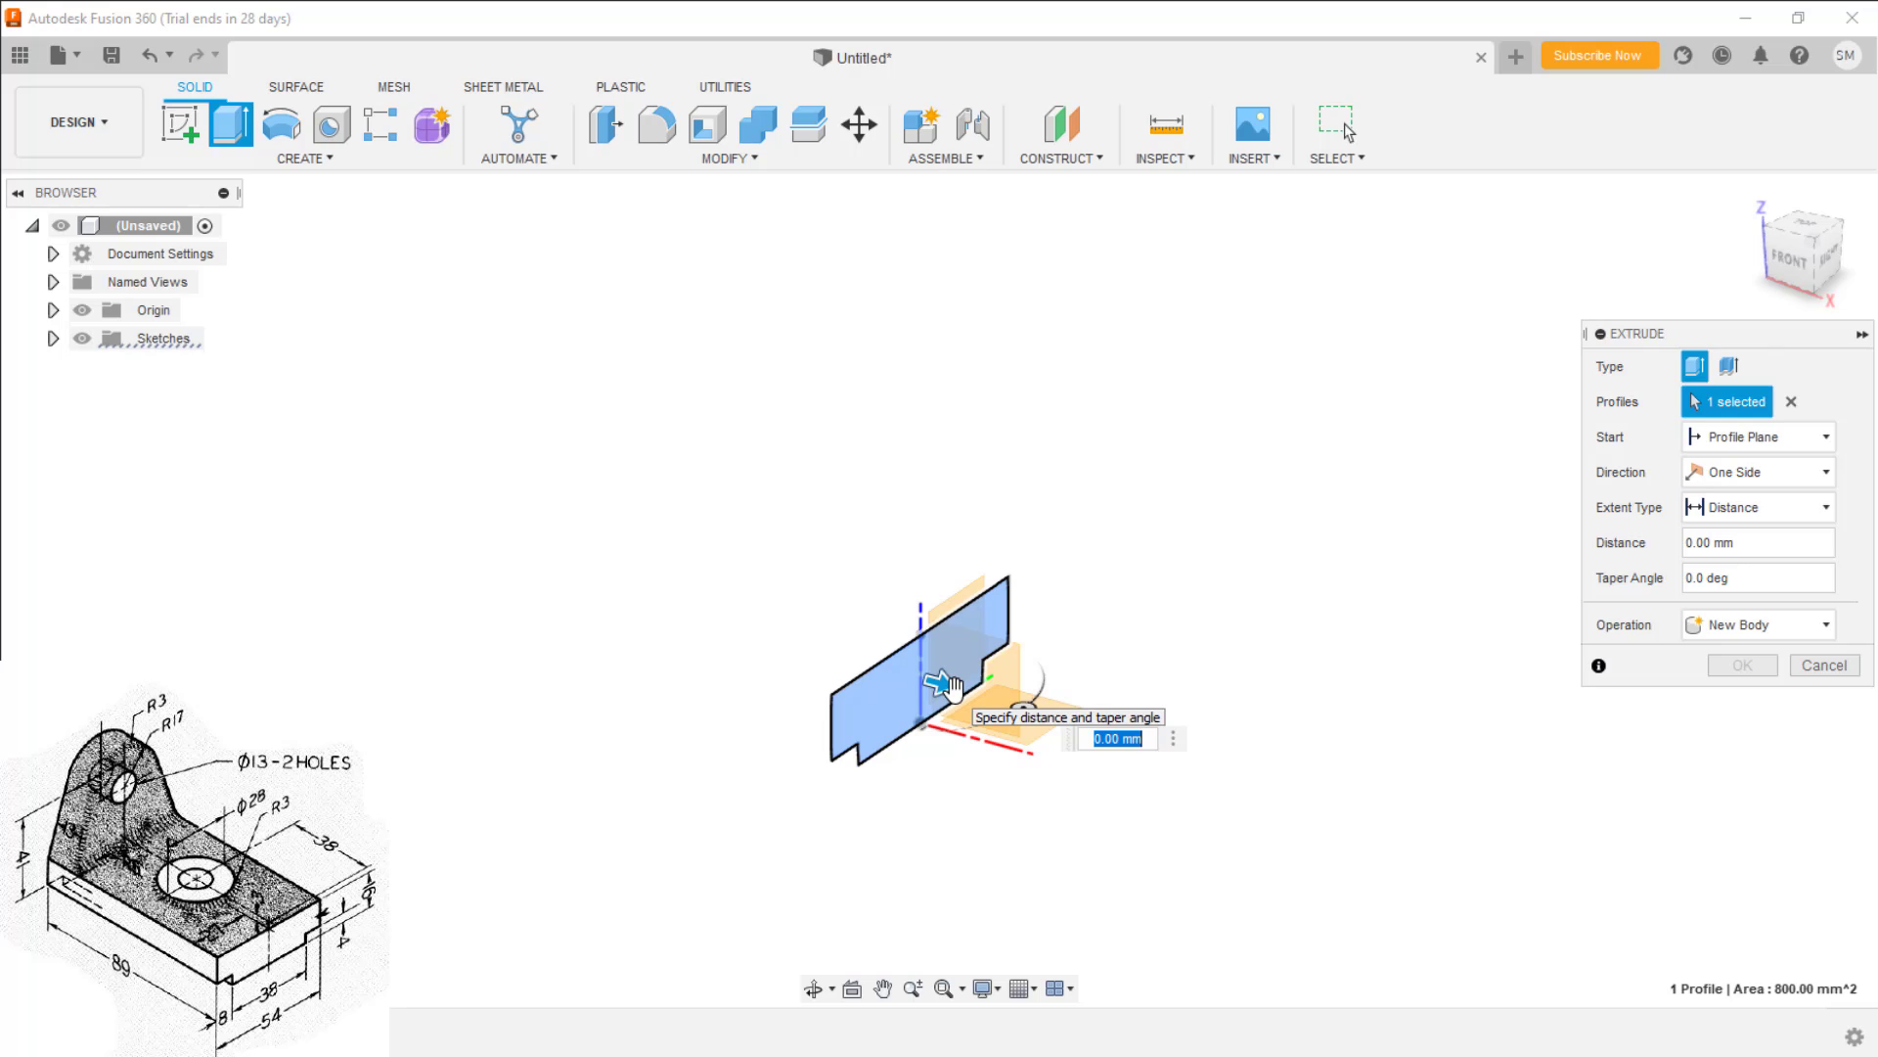
{"action": "type", "text": "89"}
{"action": "key", "text": "Return"}
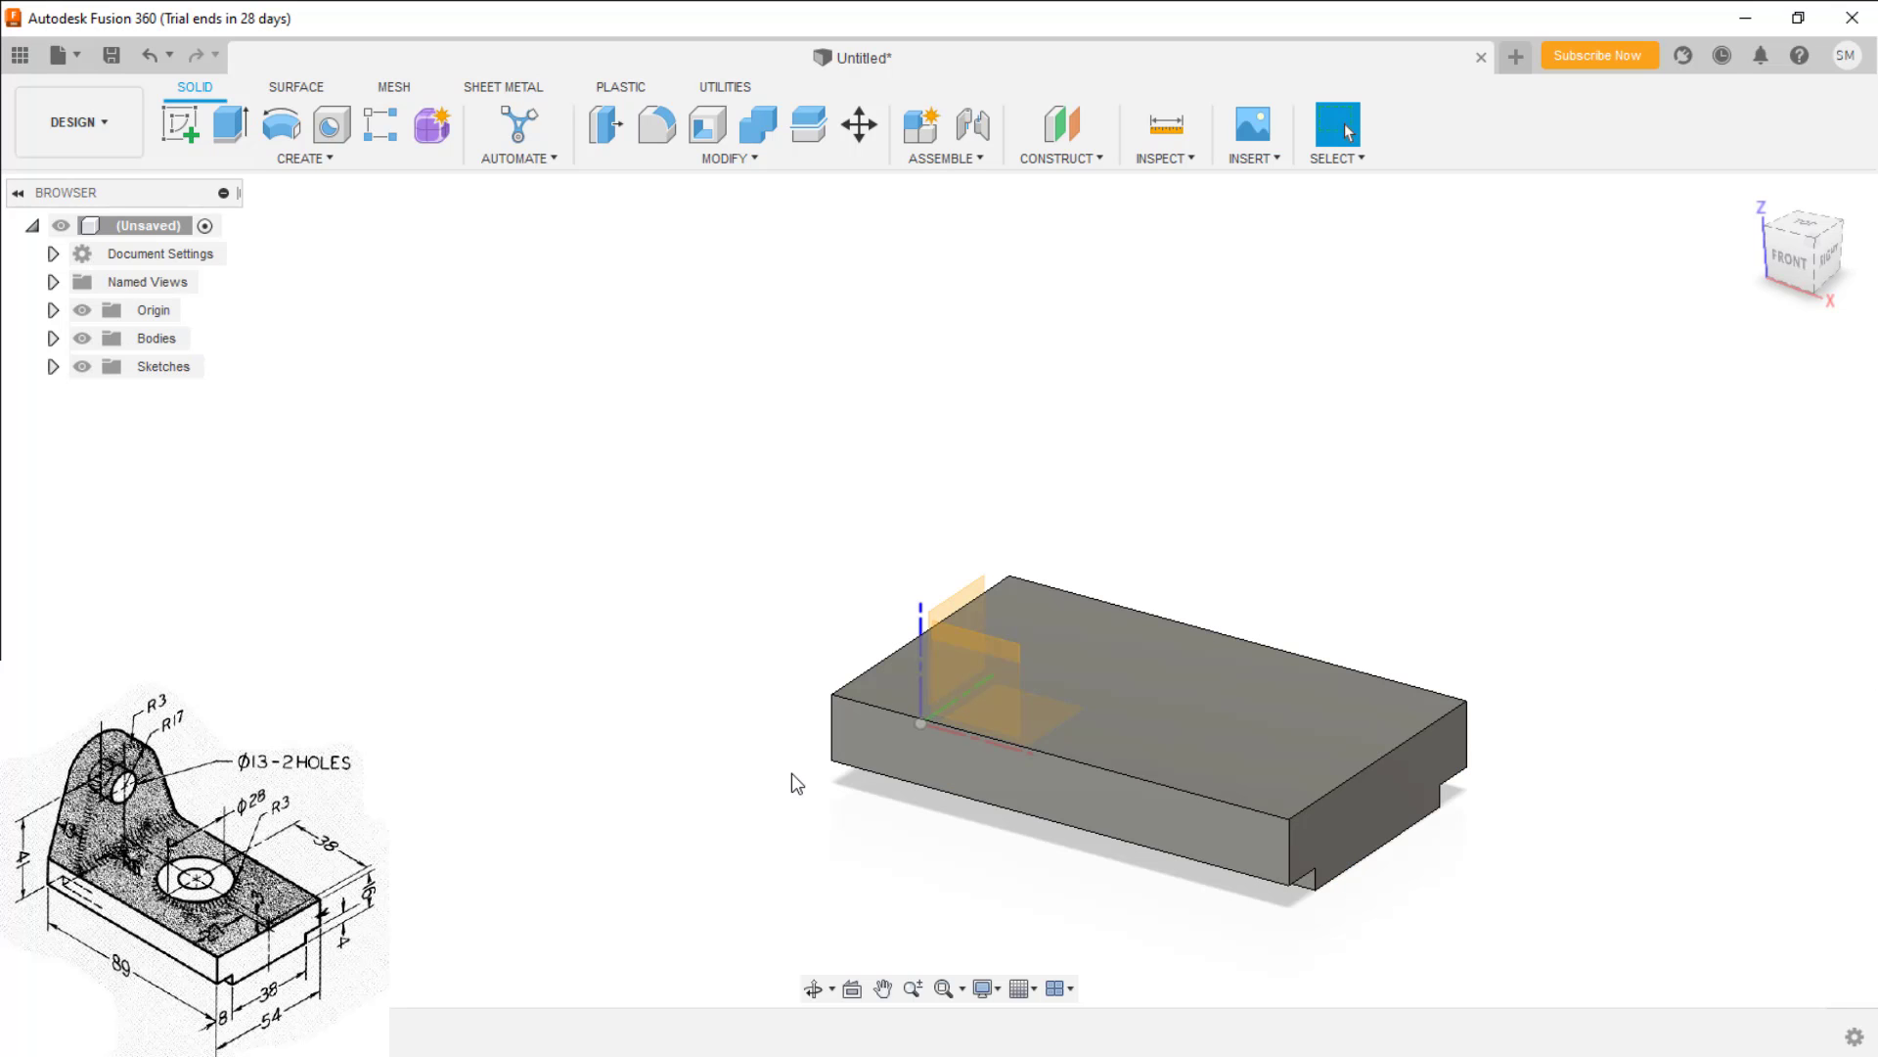
Start a sketch on the base's end face at the origin and draw a 34 mm circle centred on the vertical axis above the base
{"action": "middle_click_drag", "start_coordinate": [791, 773], "coordinate": [863, 744], "text": "shift"}
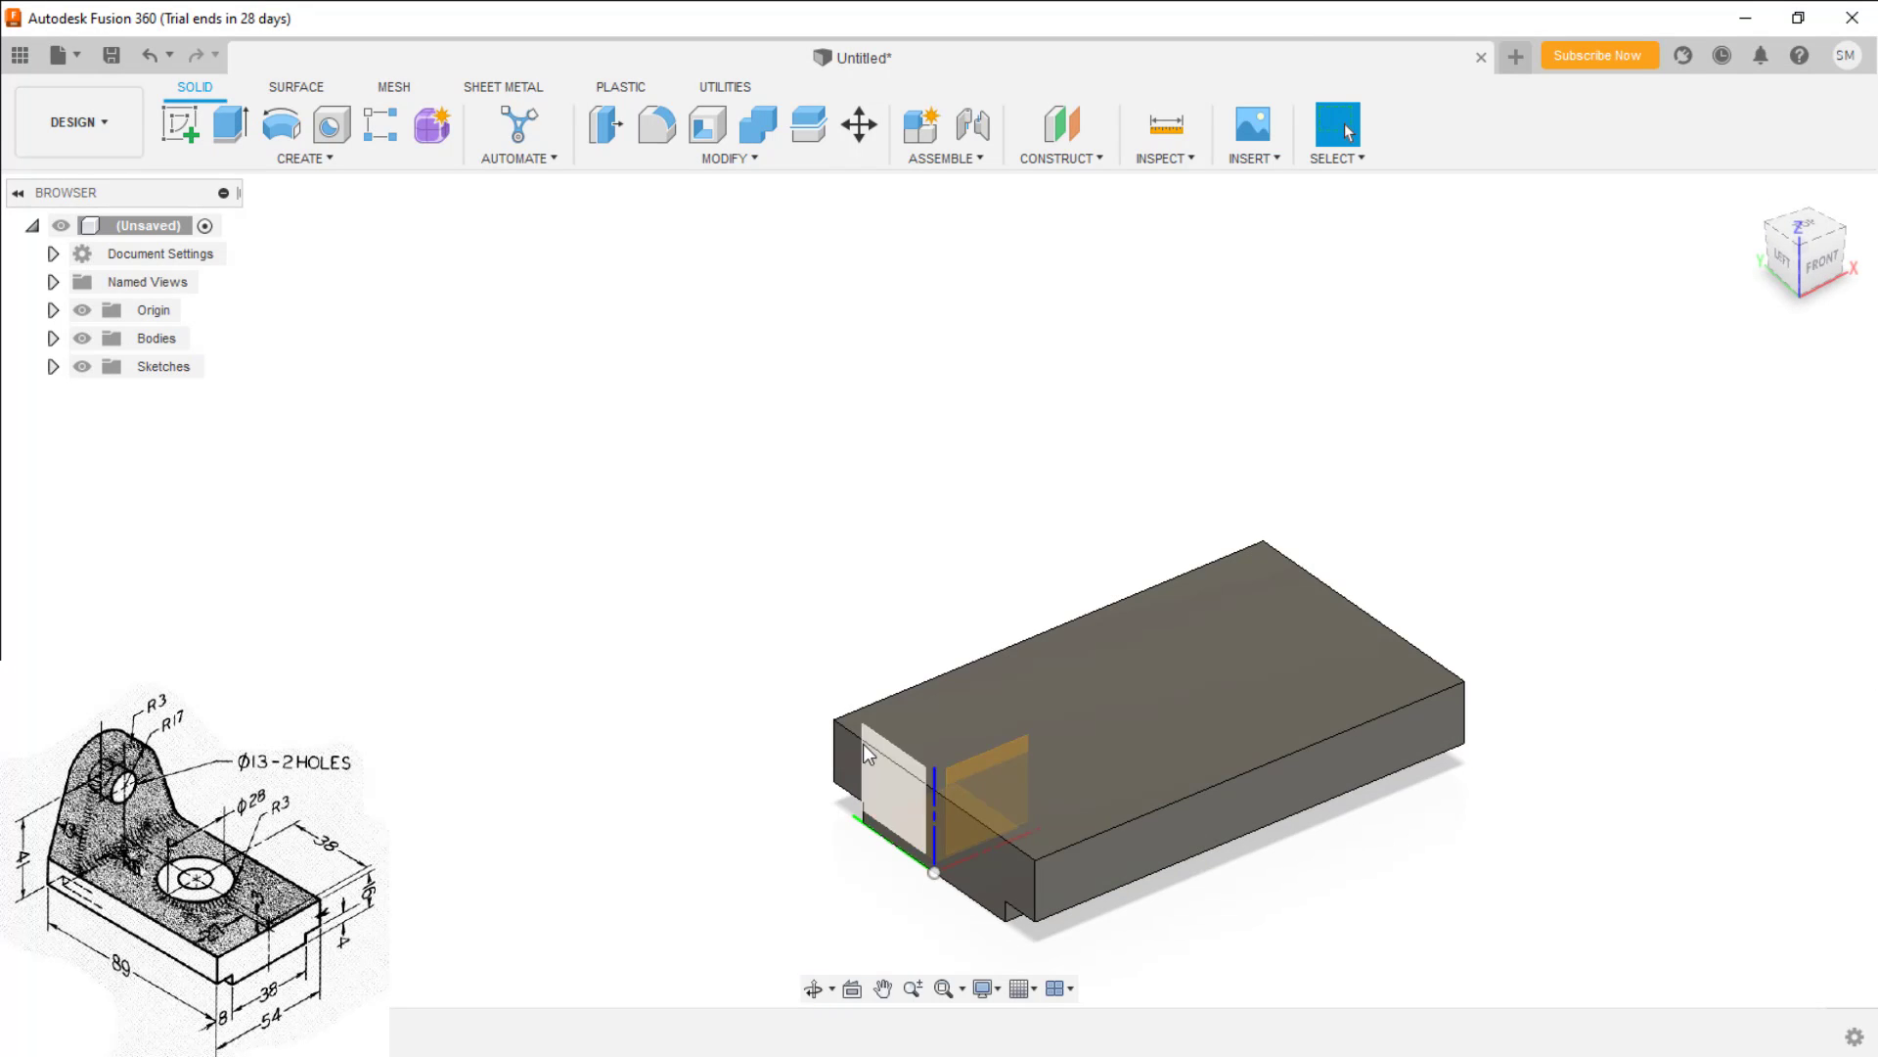
{"action": "left_click", "coordinate": [849, 760]}
{"action": "right_click", "coordinate": [850, 760]}
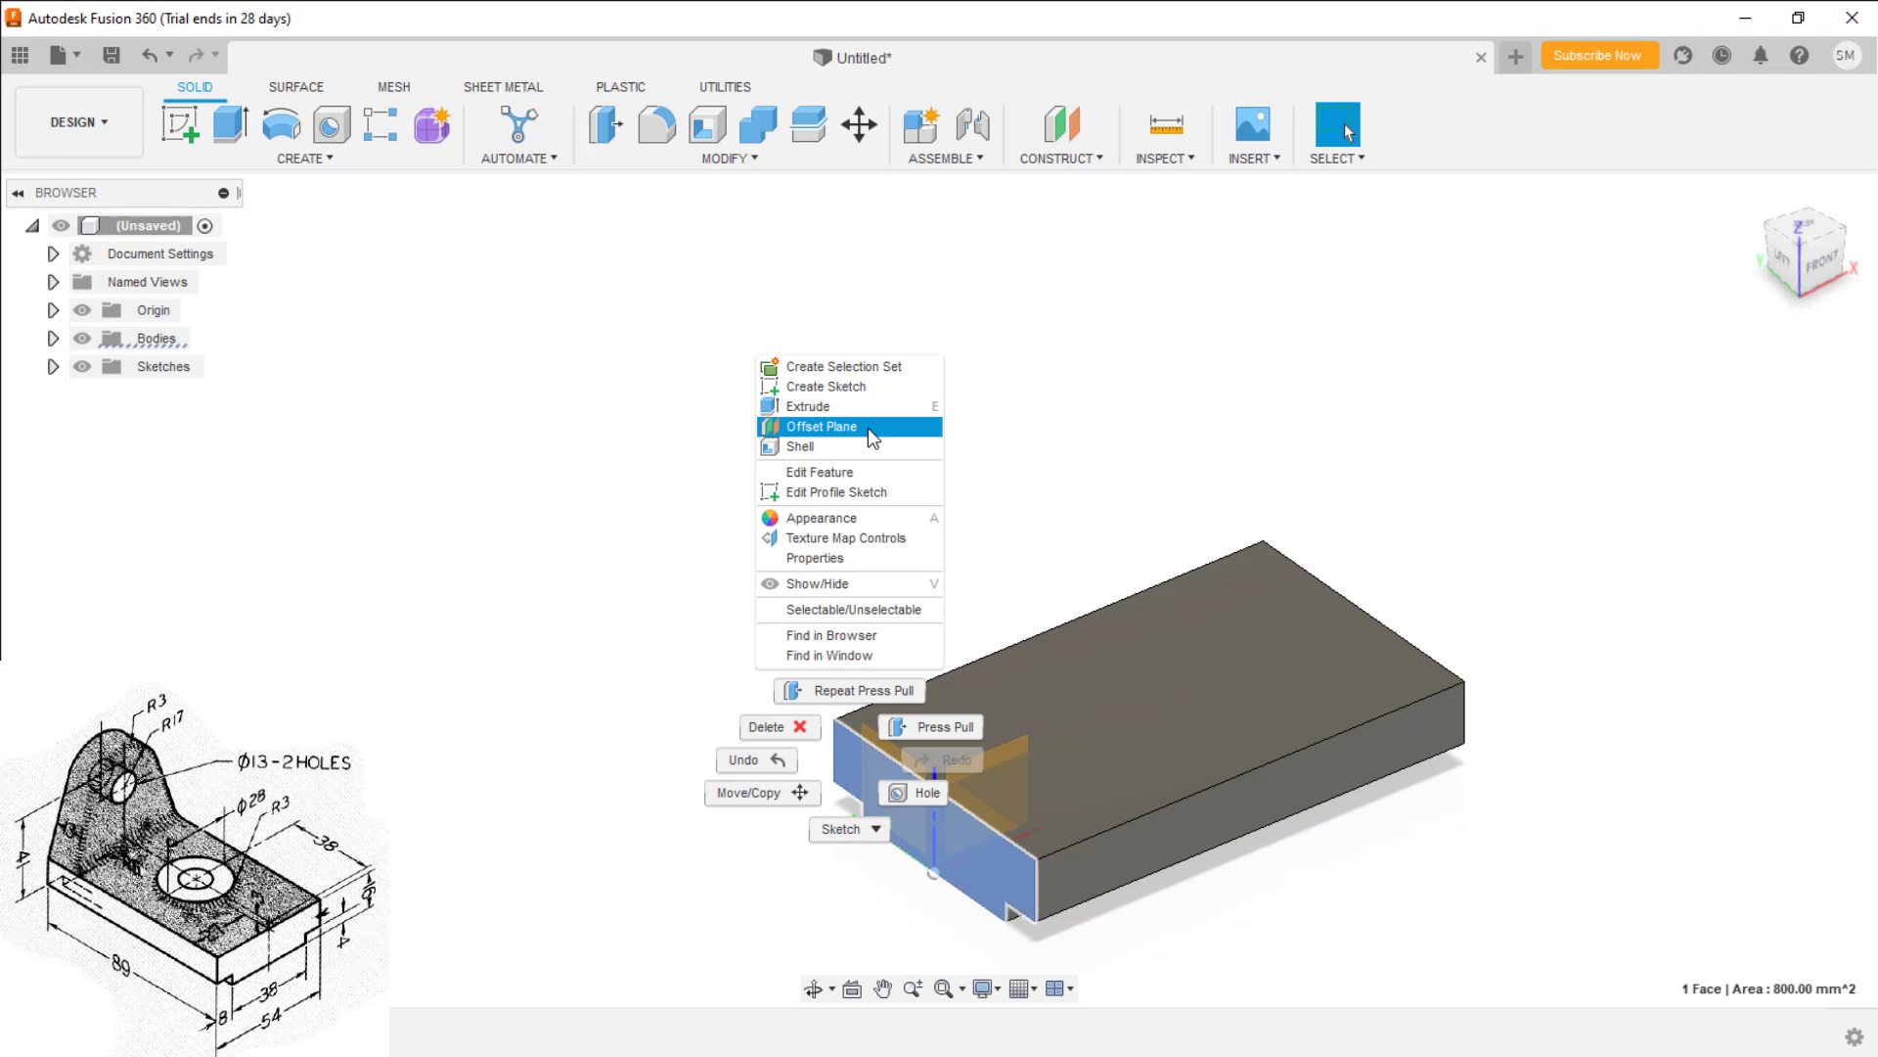
{"action": "left_click", "coordinate": [861, 390]}
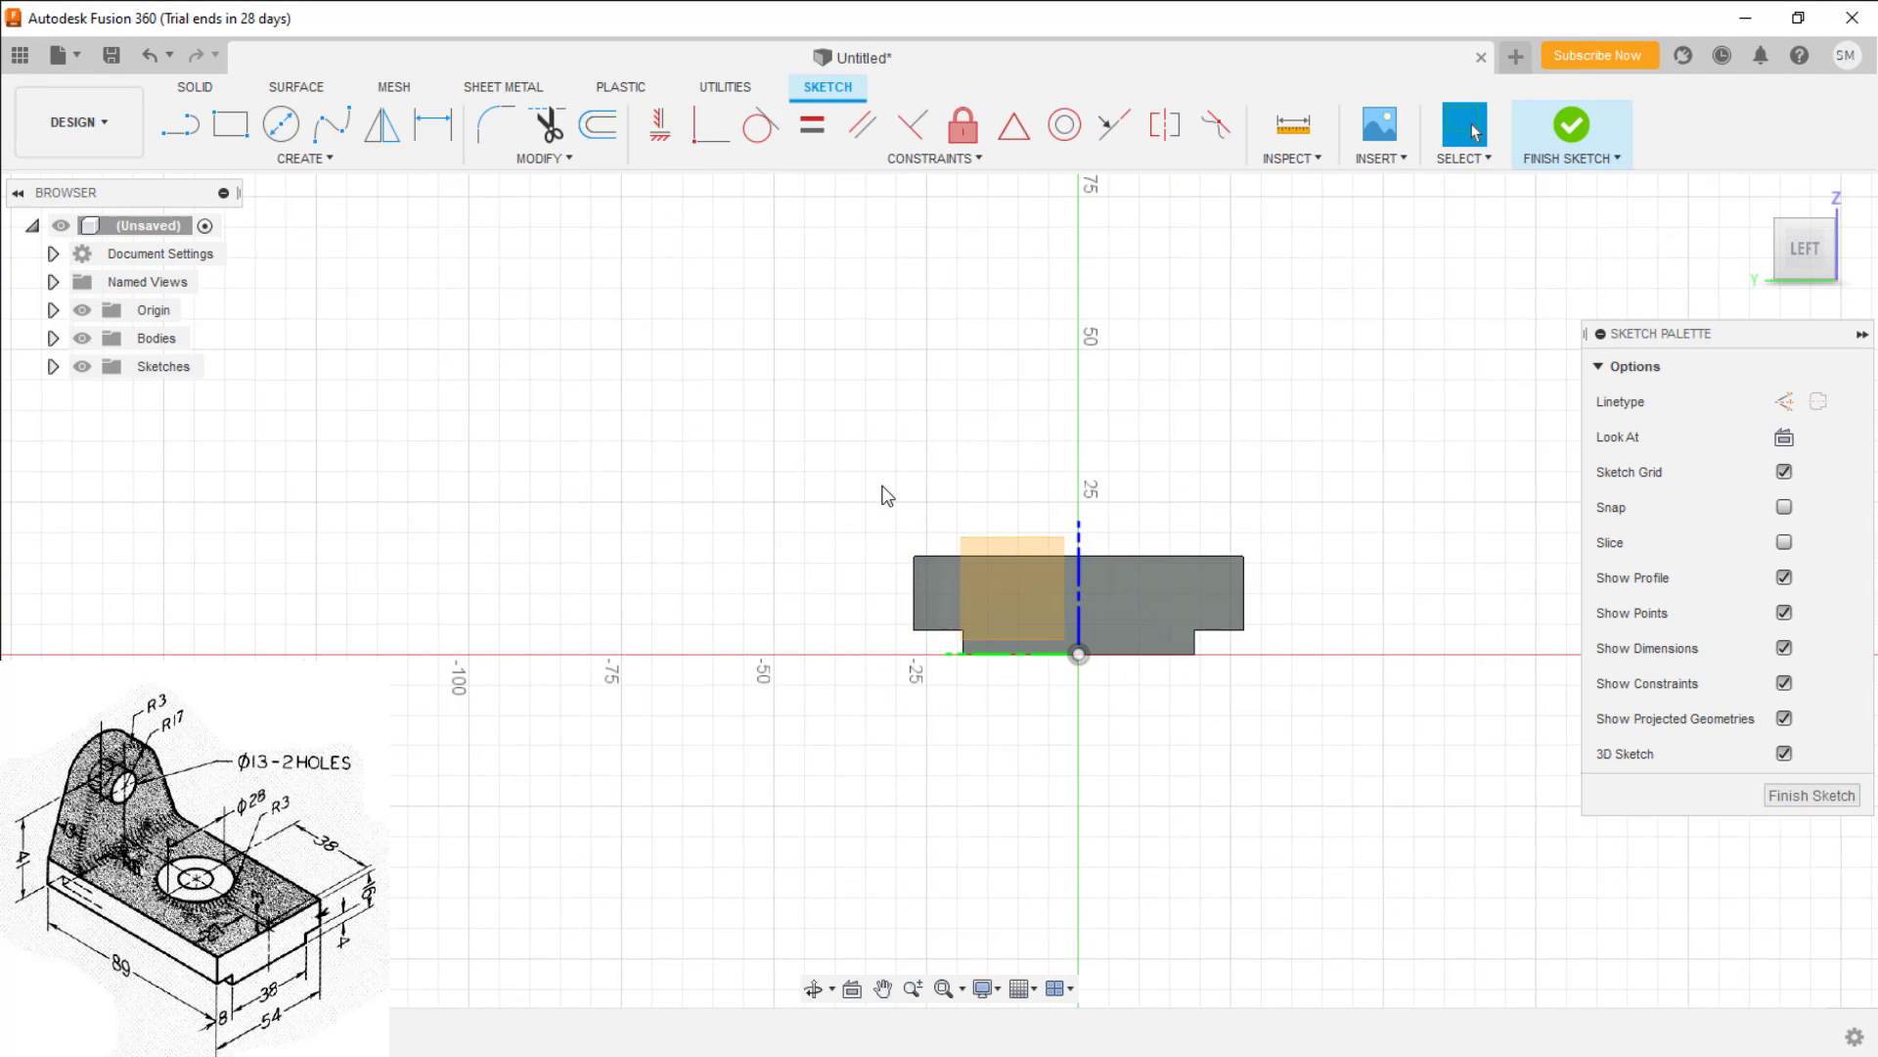
{"action": "key", "text": "c"}
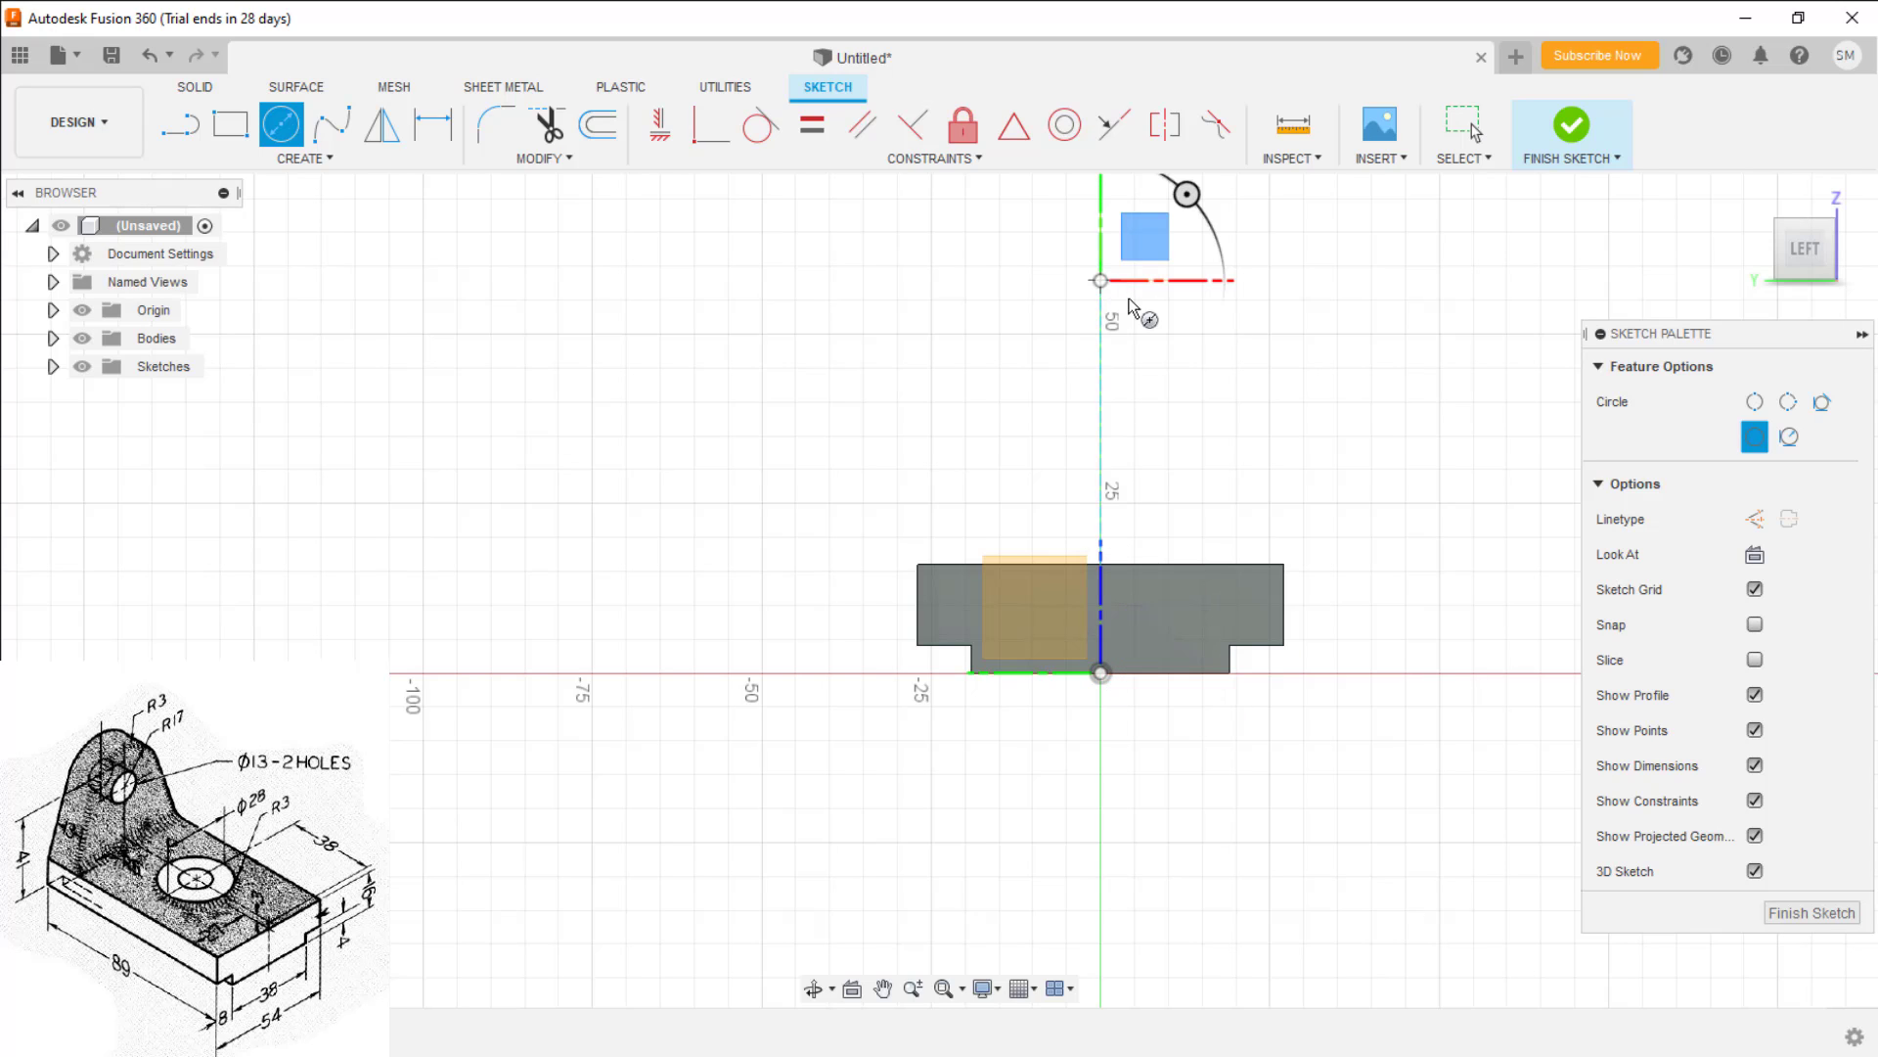
{"action": "left_click", "coordinate": [1100, 281]}
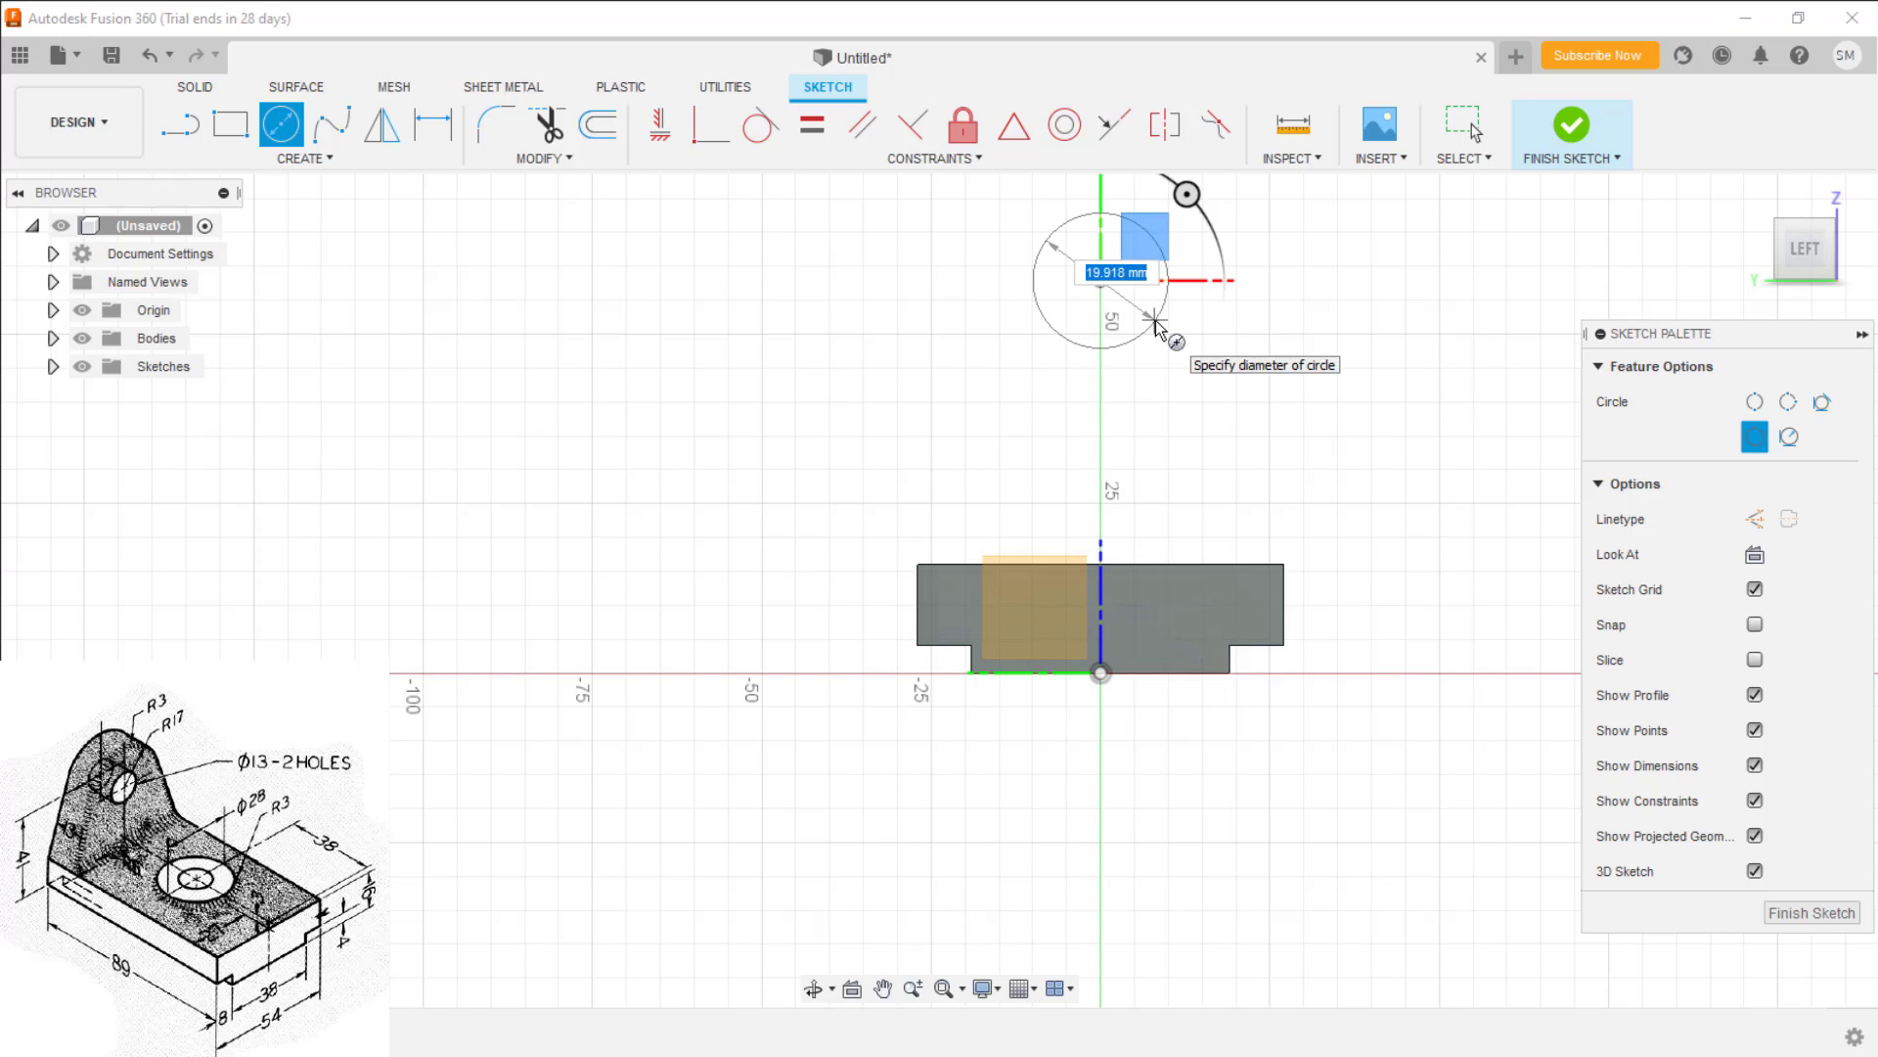
{"action": "type", "text": "34"}
{"action": "key", "text": "Return"}
{"action": "key", "text": "Escape"}
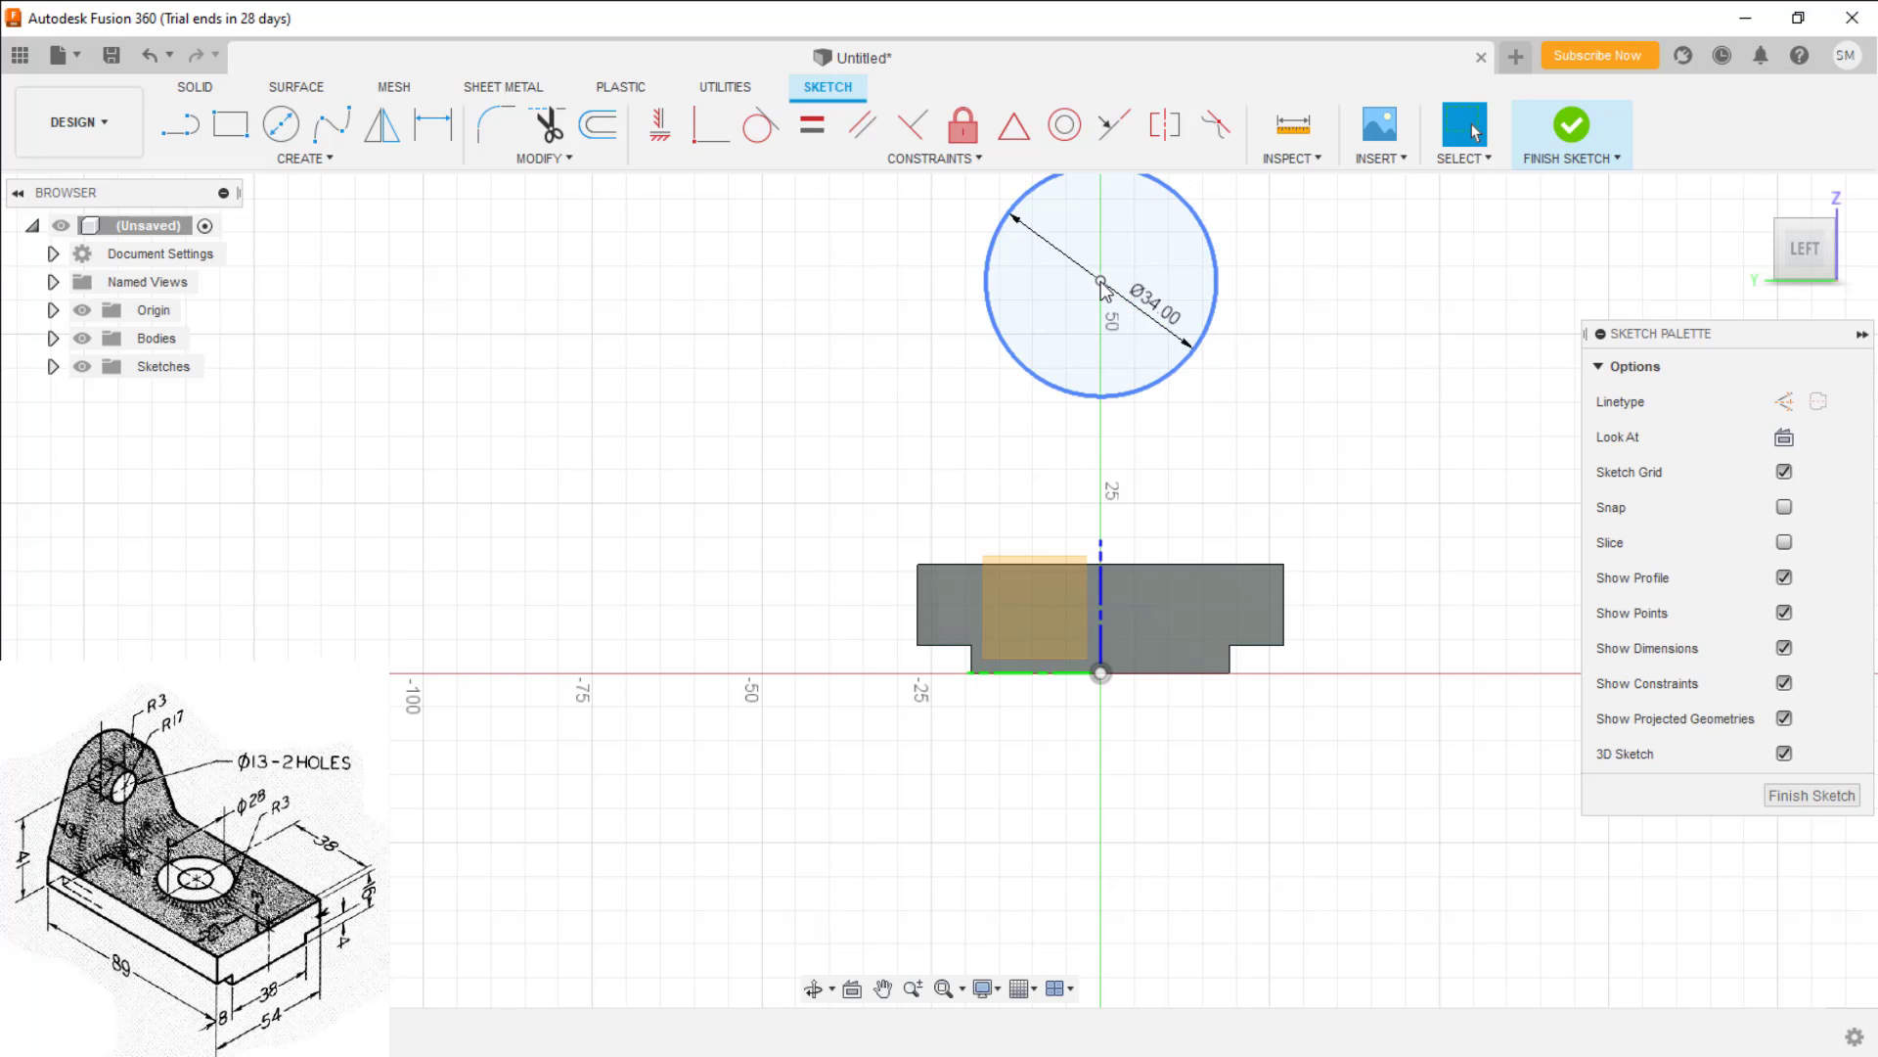
Add a 13 mm circle concentric with the 34 mm circle
{"action": "key", "text": "c"}
{"action": "left_click", "coordinate": [1100, 281]}
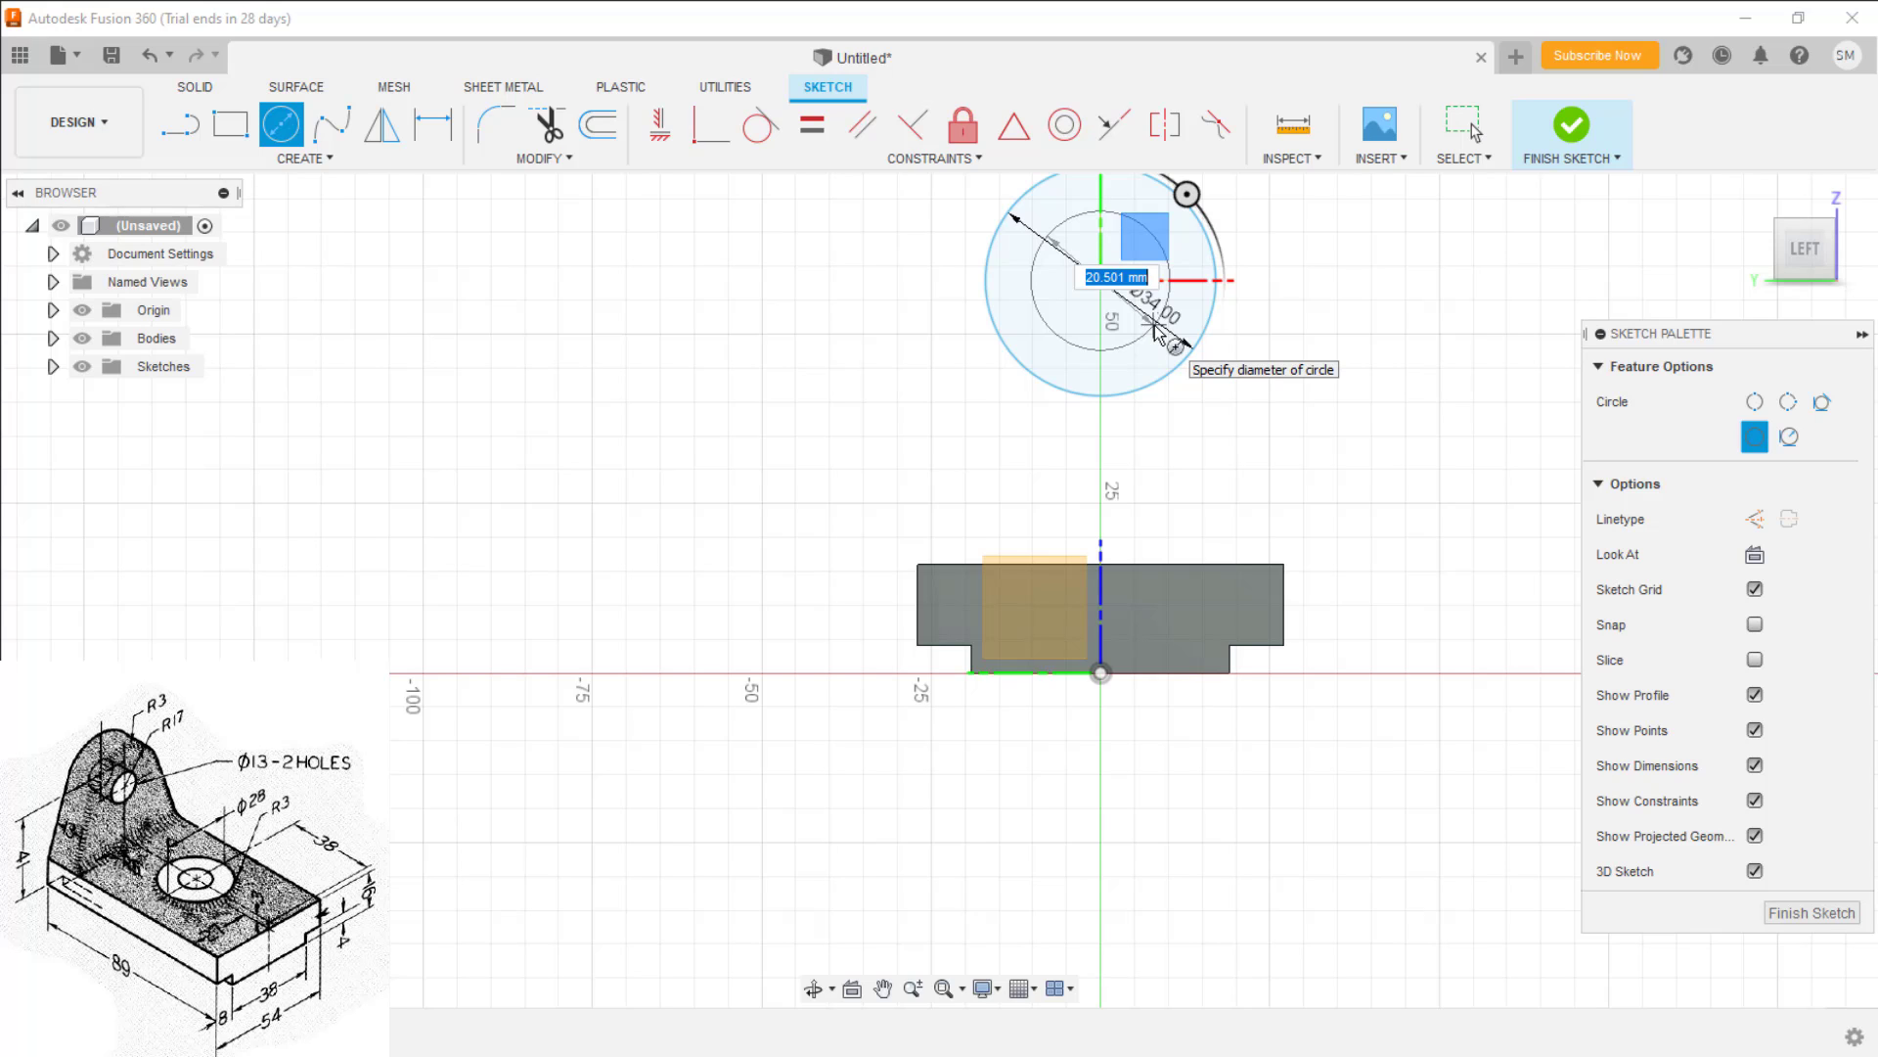
{"action": "type", "text": "13"}
{"action": "key", "text": "Return"}
{"action": "key", "text": "Escape"}
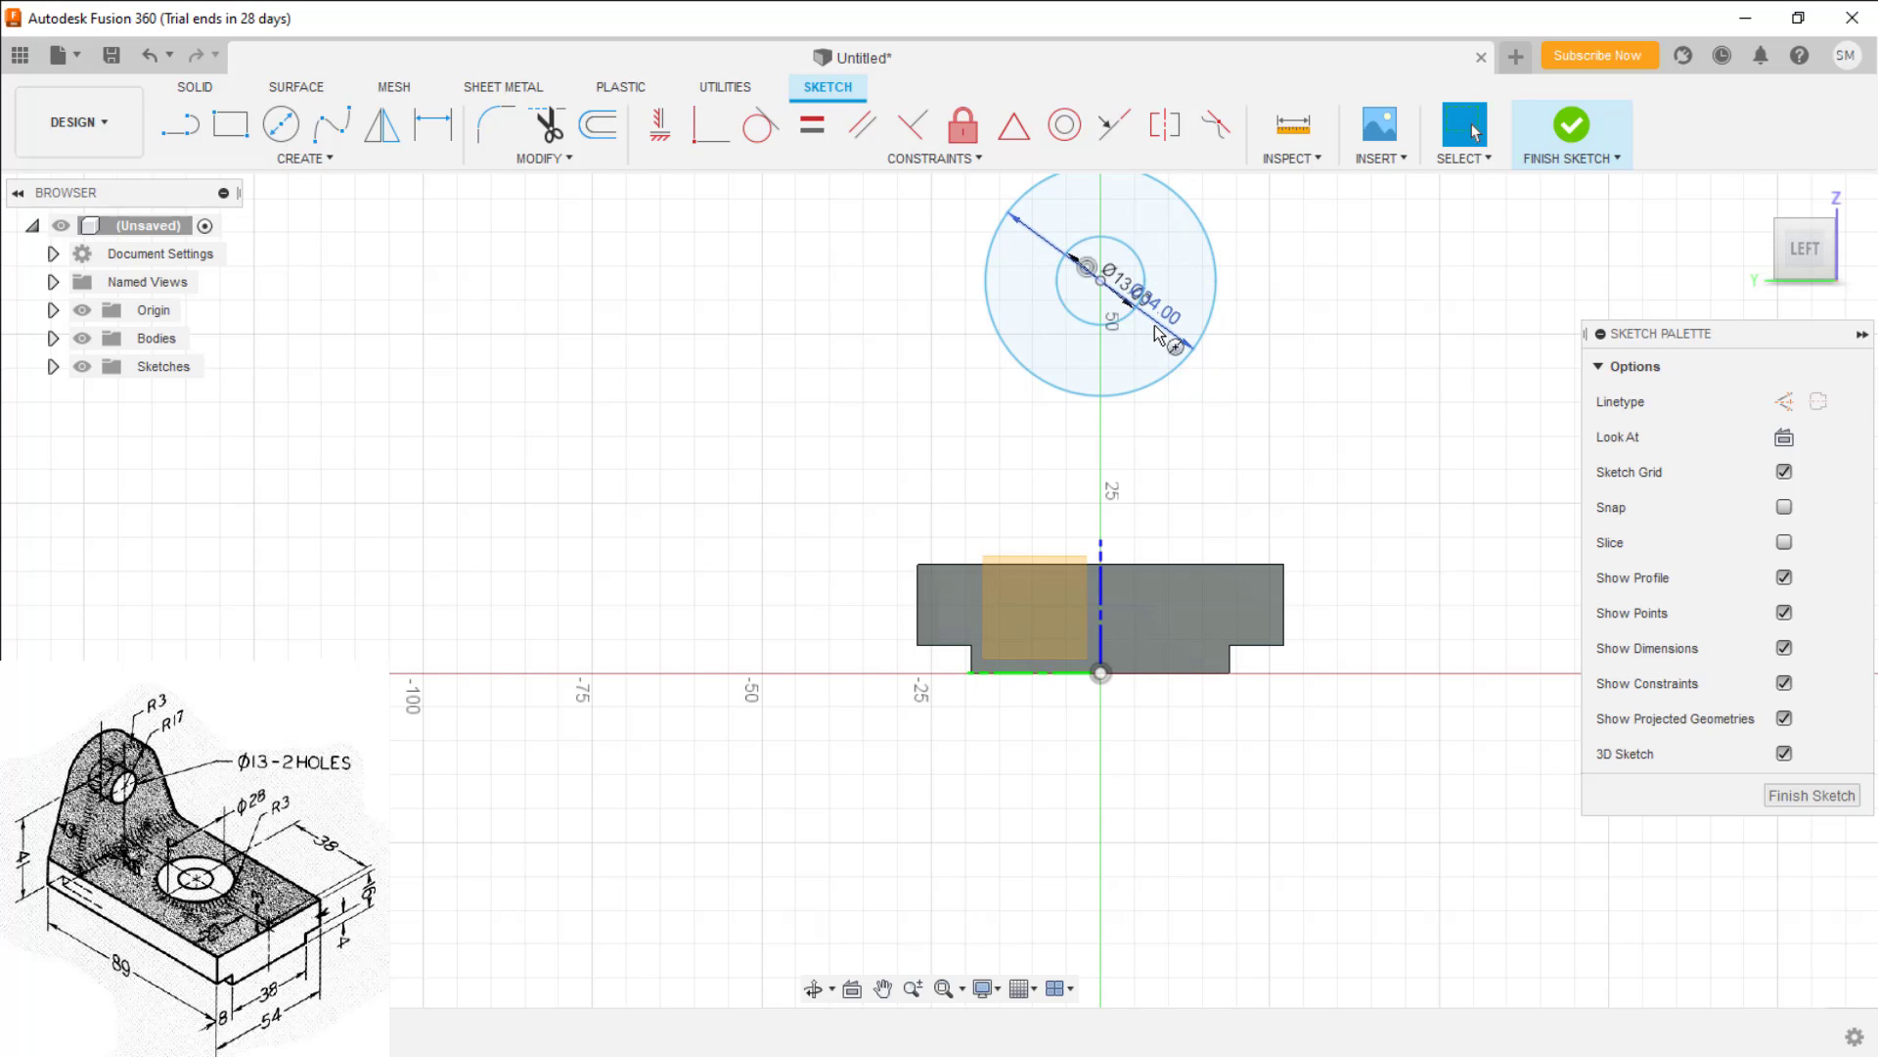
Draw lines from the base's two upper corners tangent to the 34 mm circle, and close the outline along the base's top edge
{"action": "key", "text": "l"}
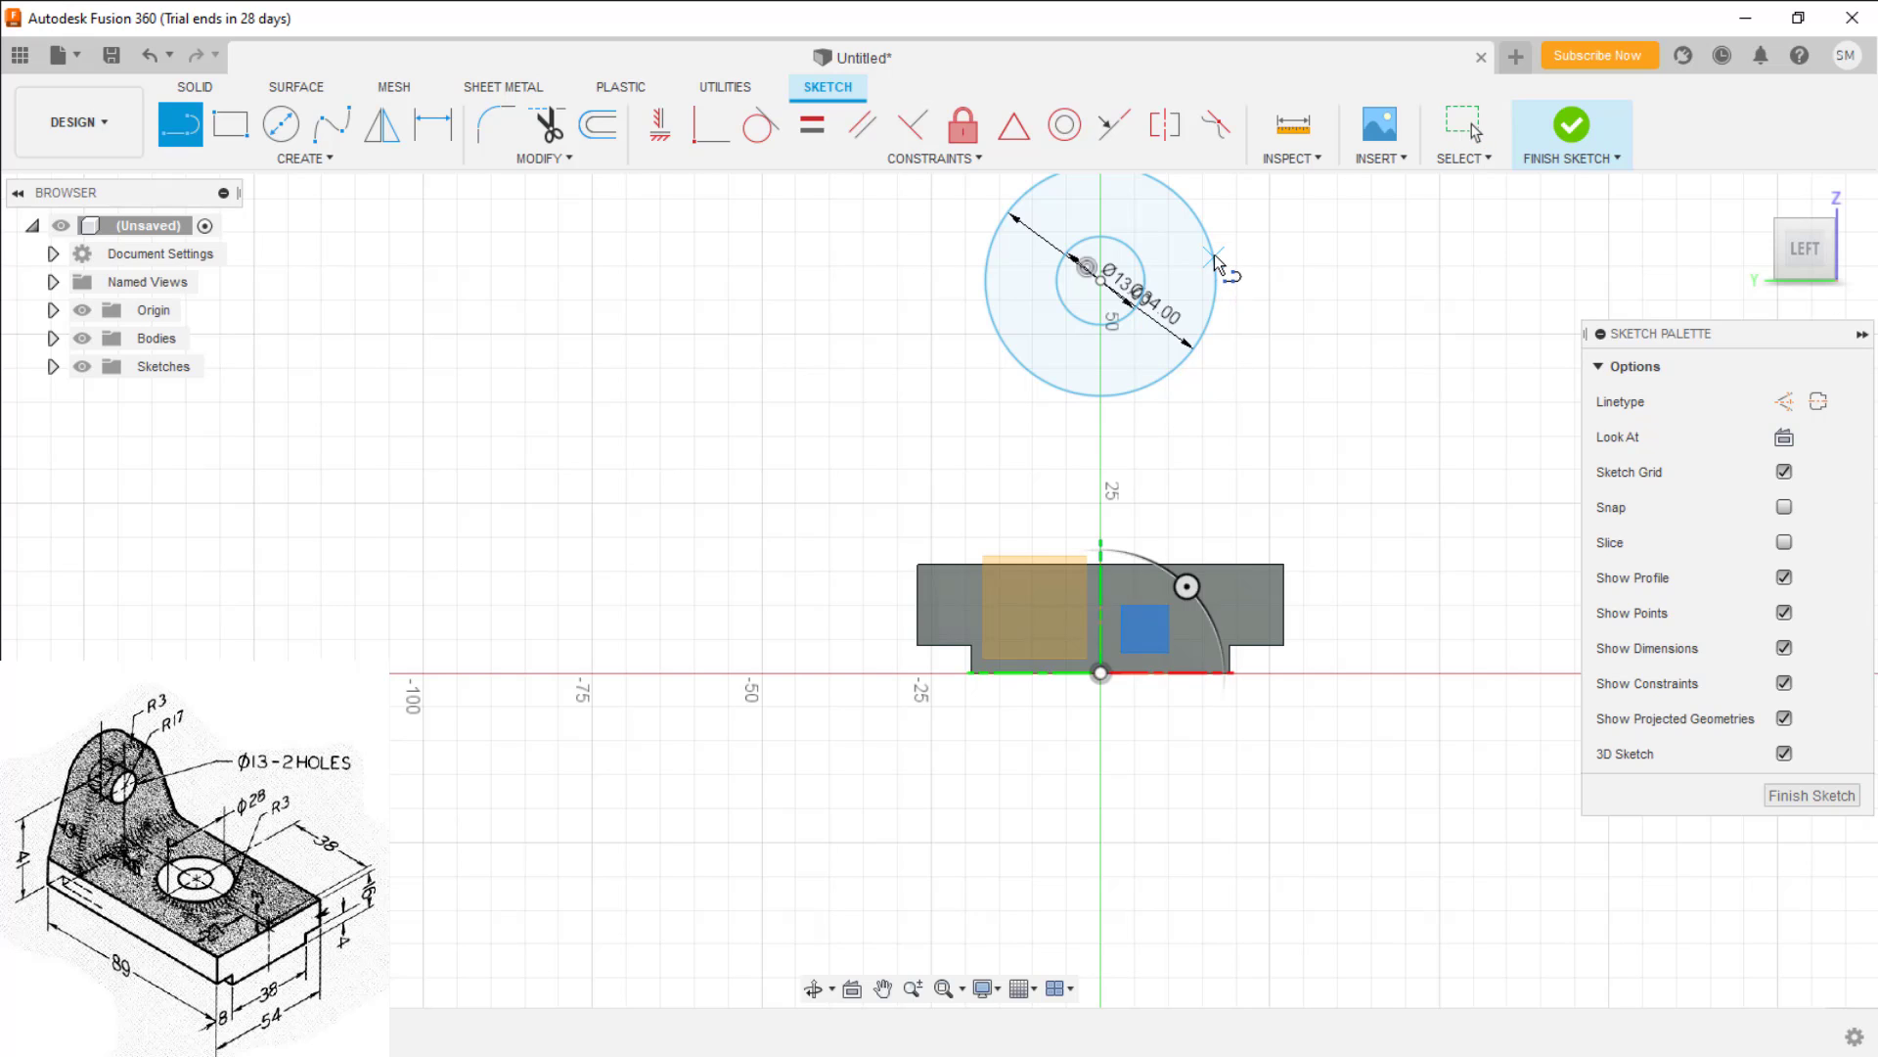
{"action": "left_click", "coordinate": [1284, 565]}
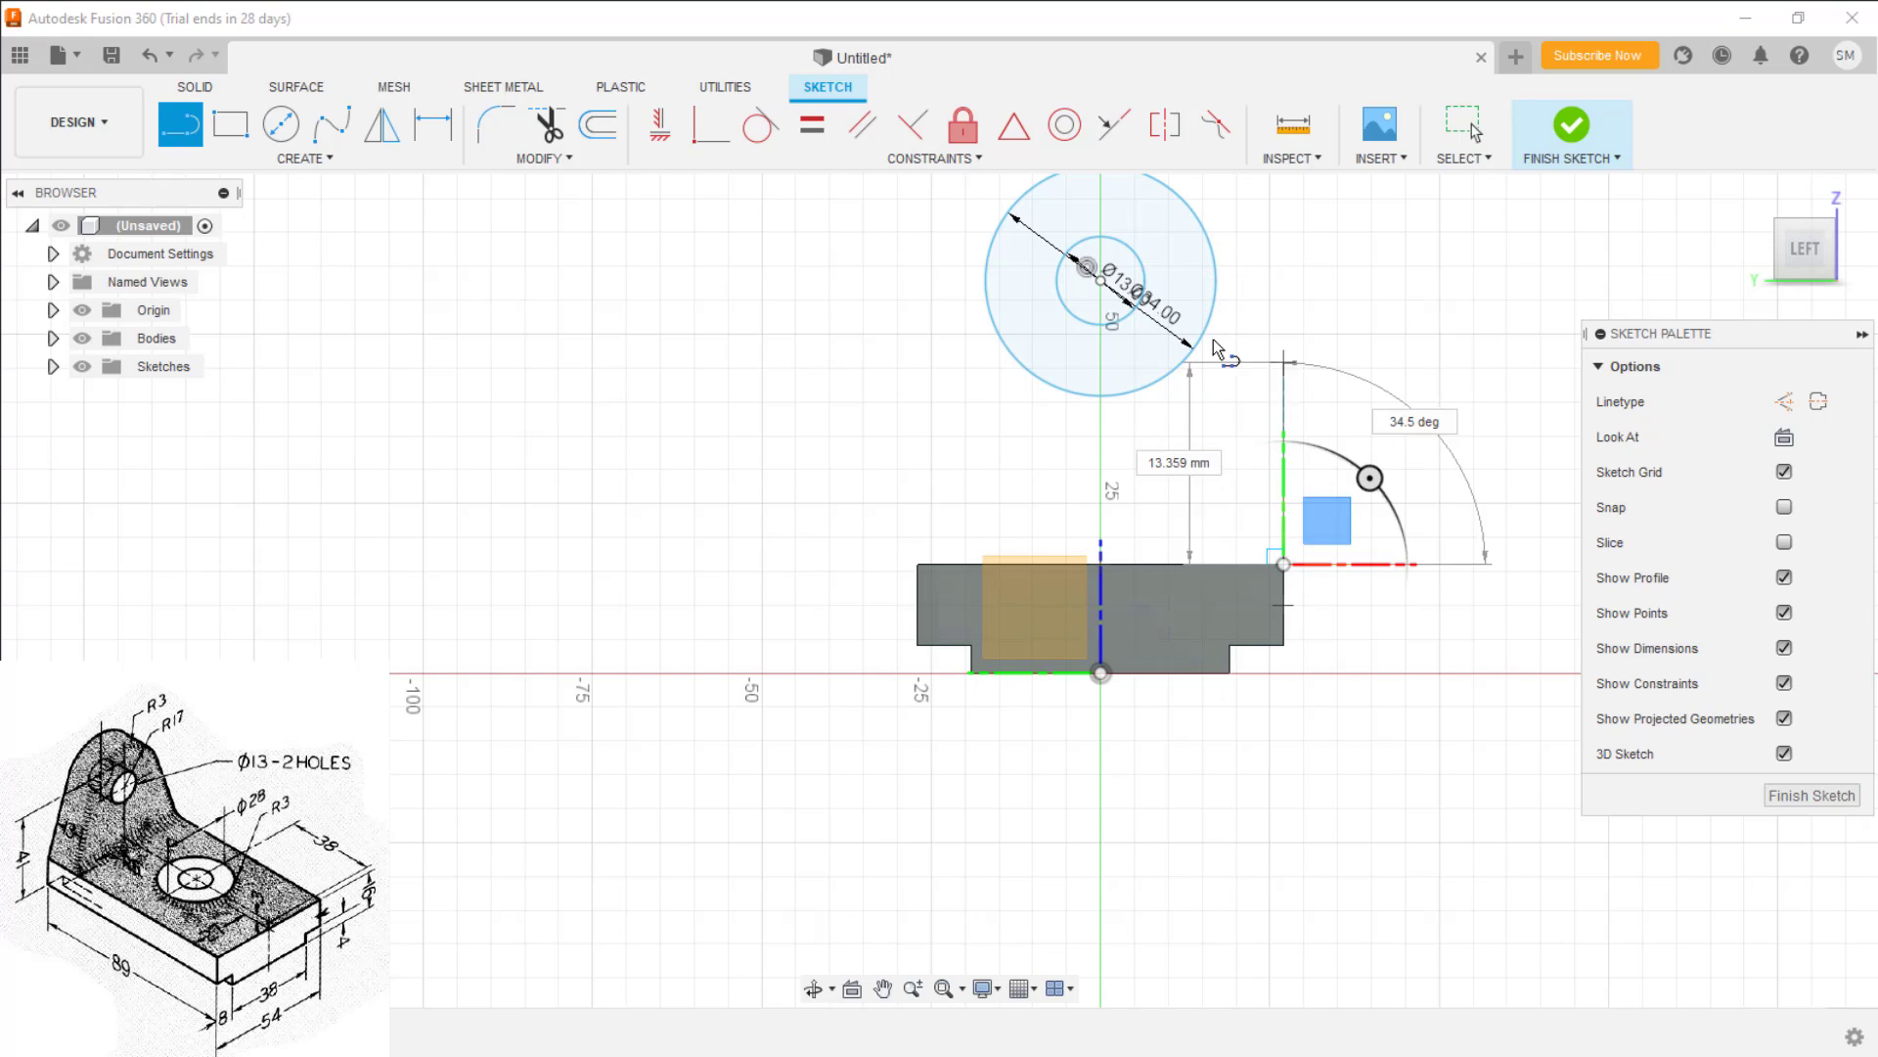
{"action": "left_click", "coordinate": [1212, 257]}
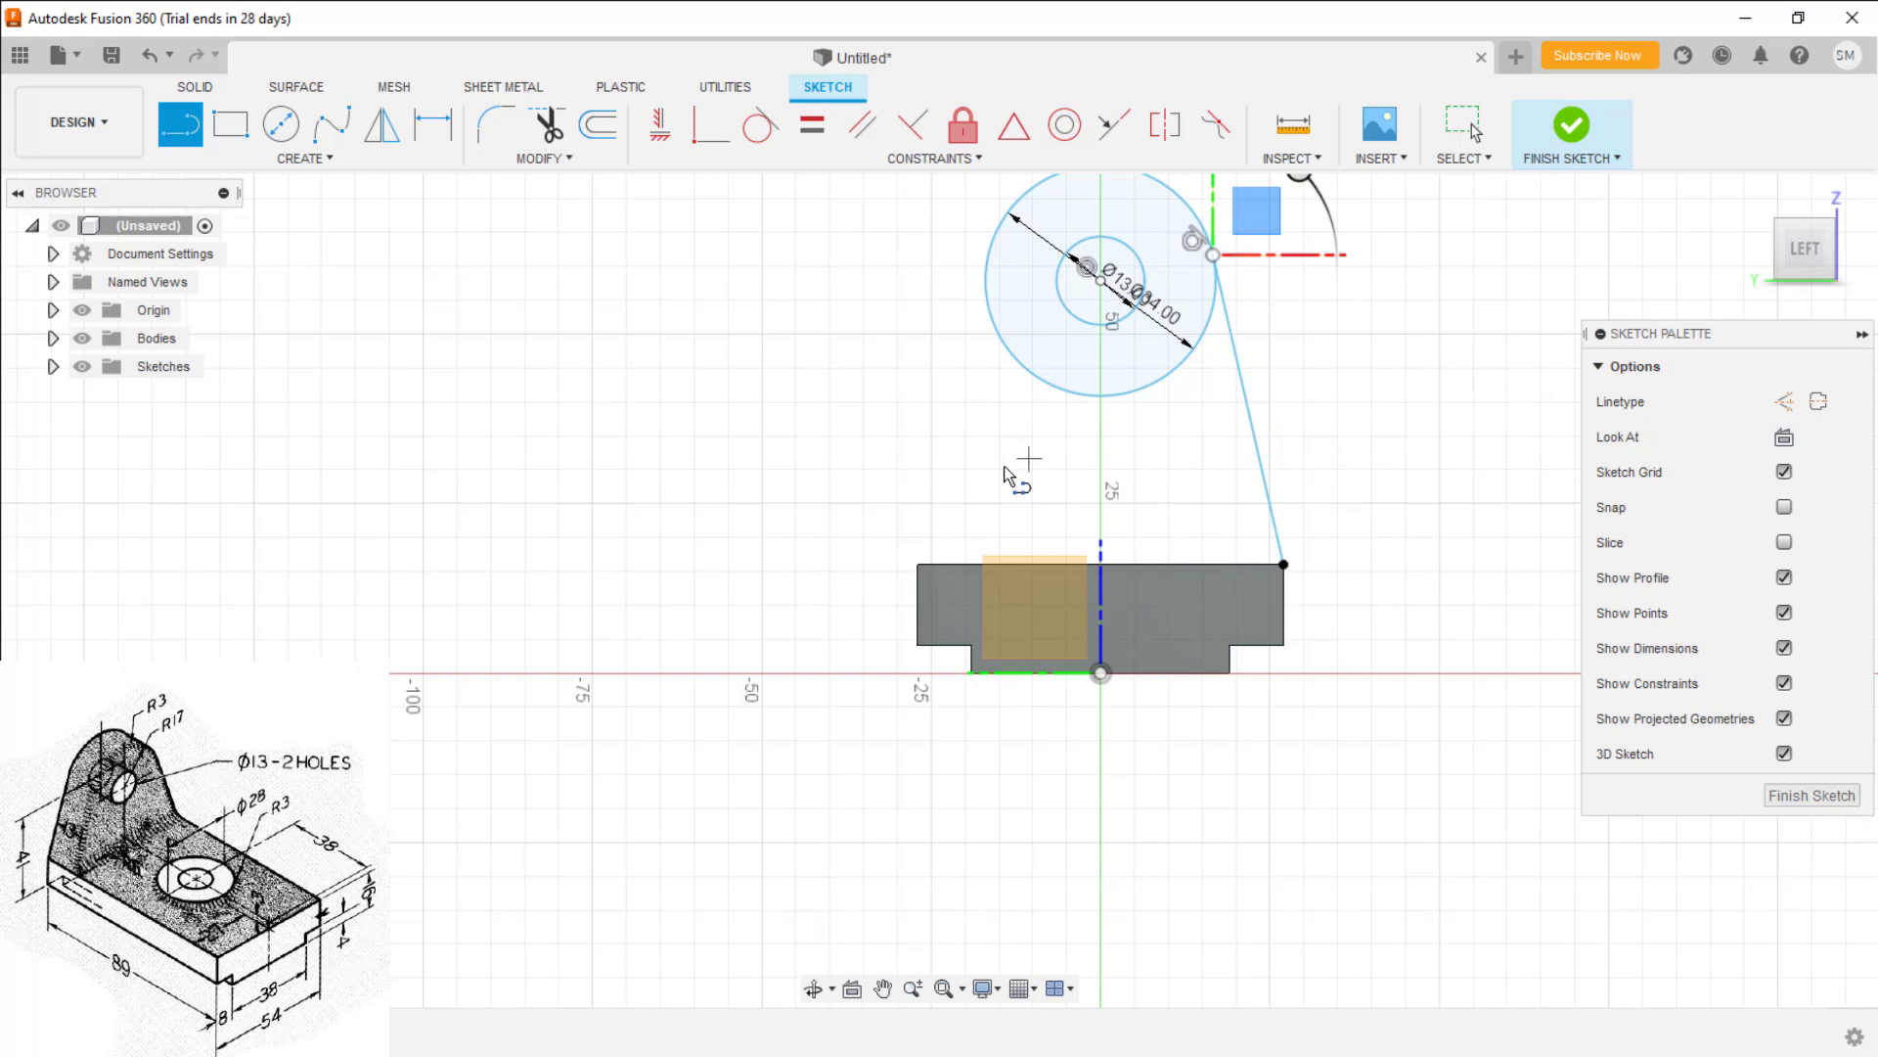
{"action": "left_click", "coordinate": [917, 565]}
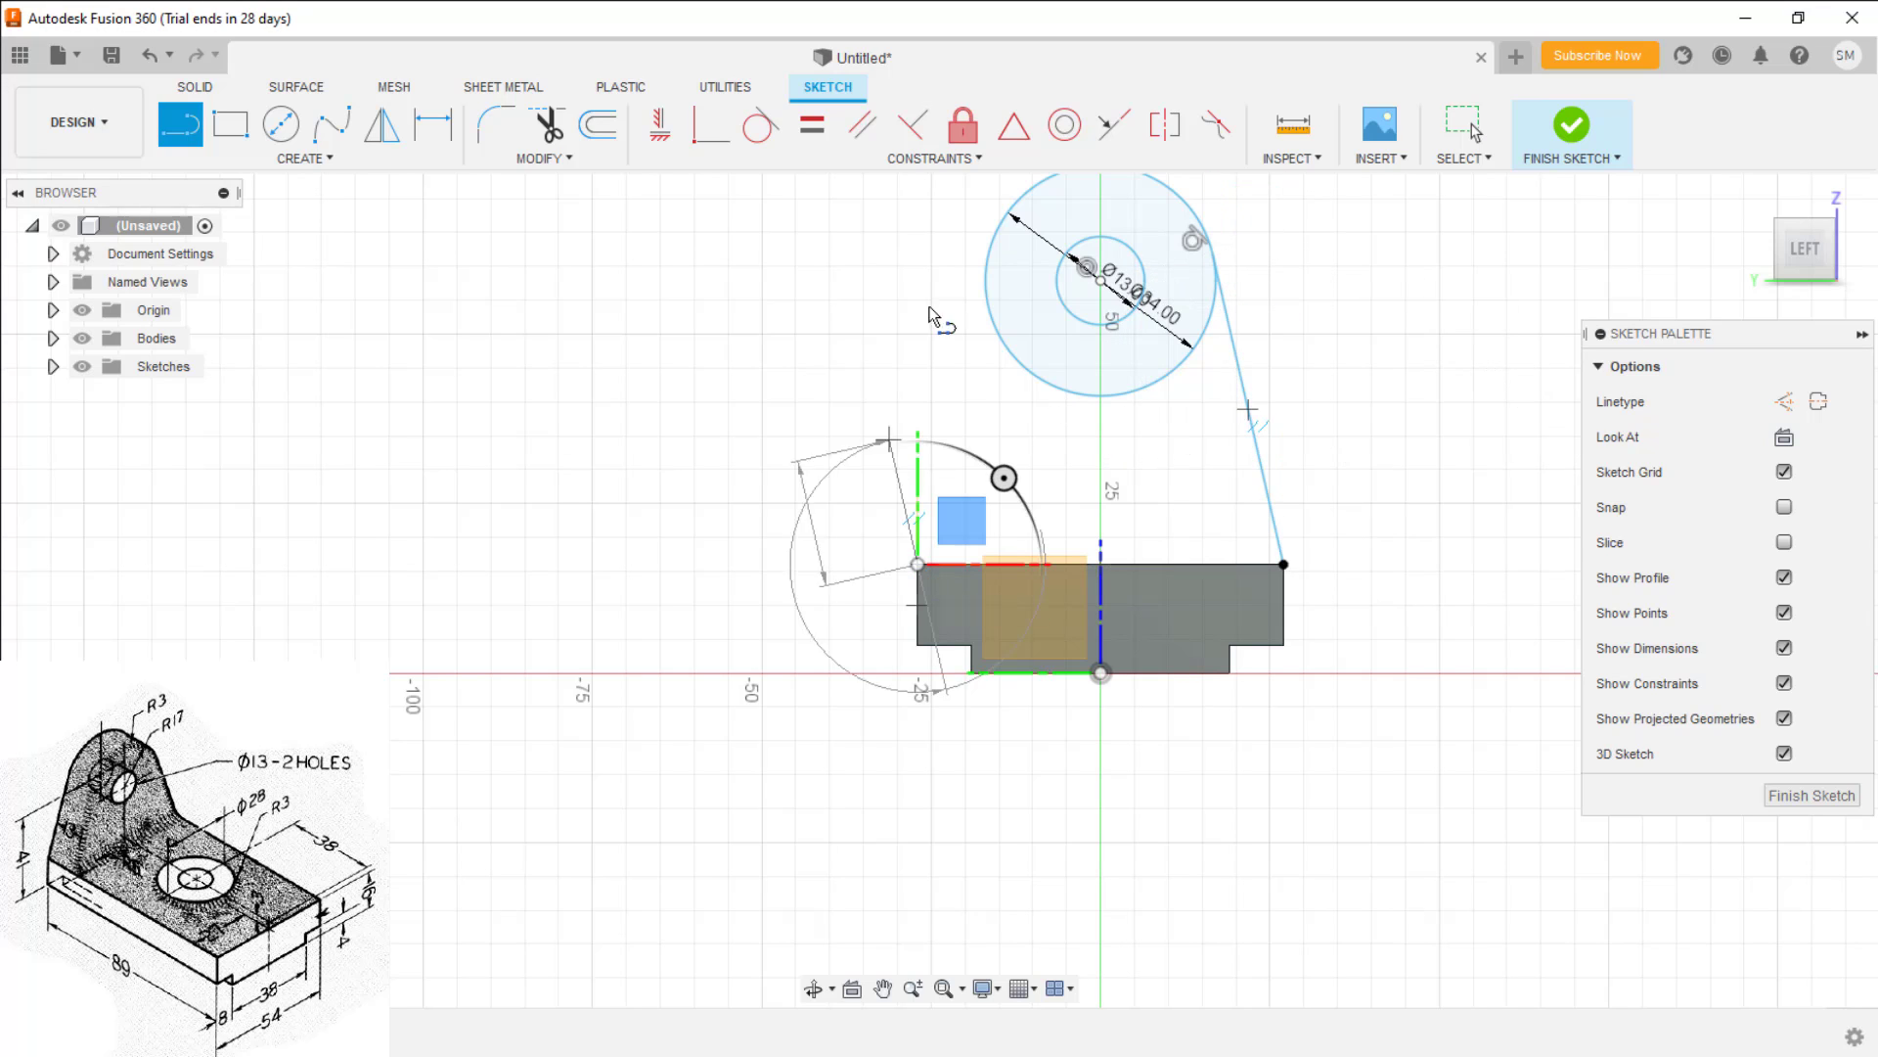
{"action": "left_click", "coordinate": [988, 256]}
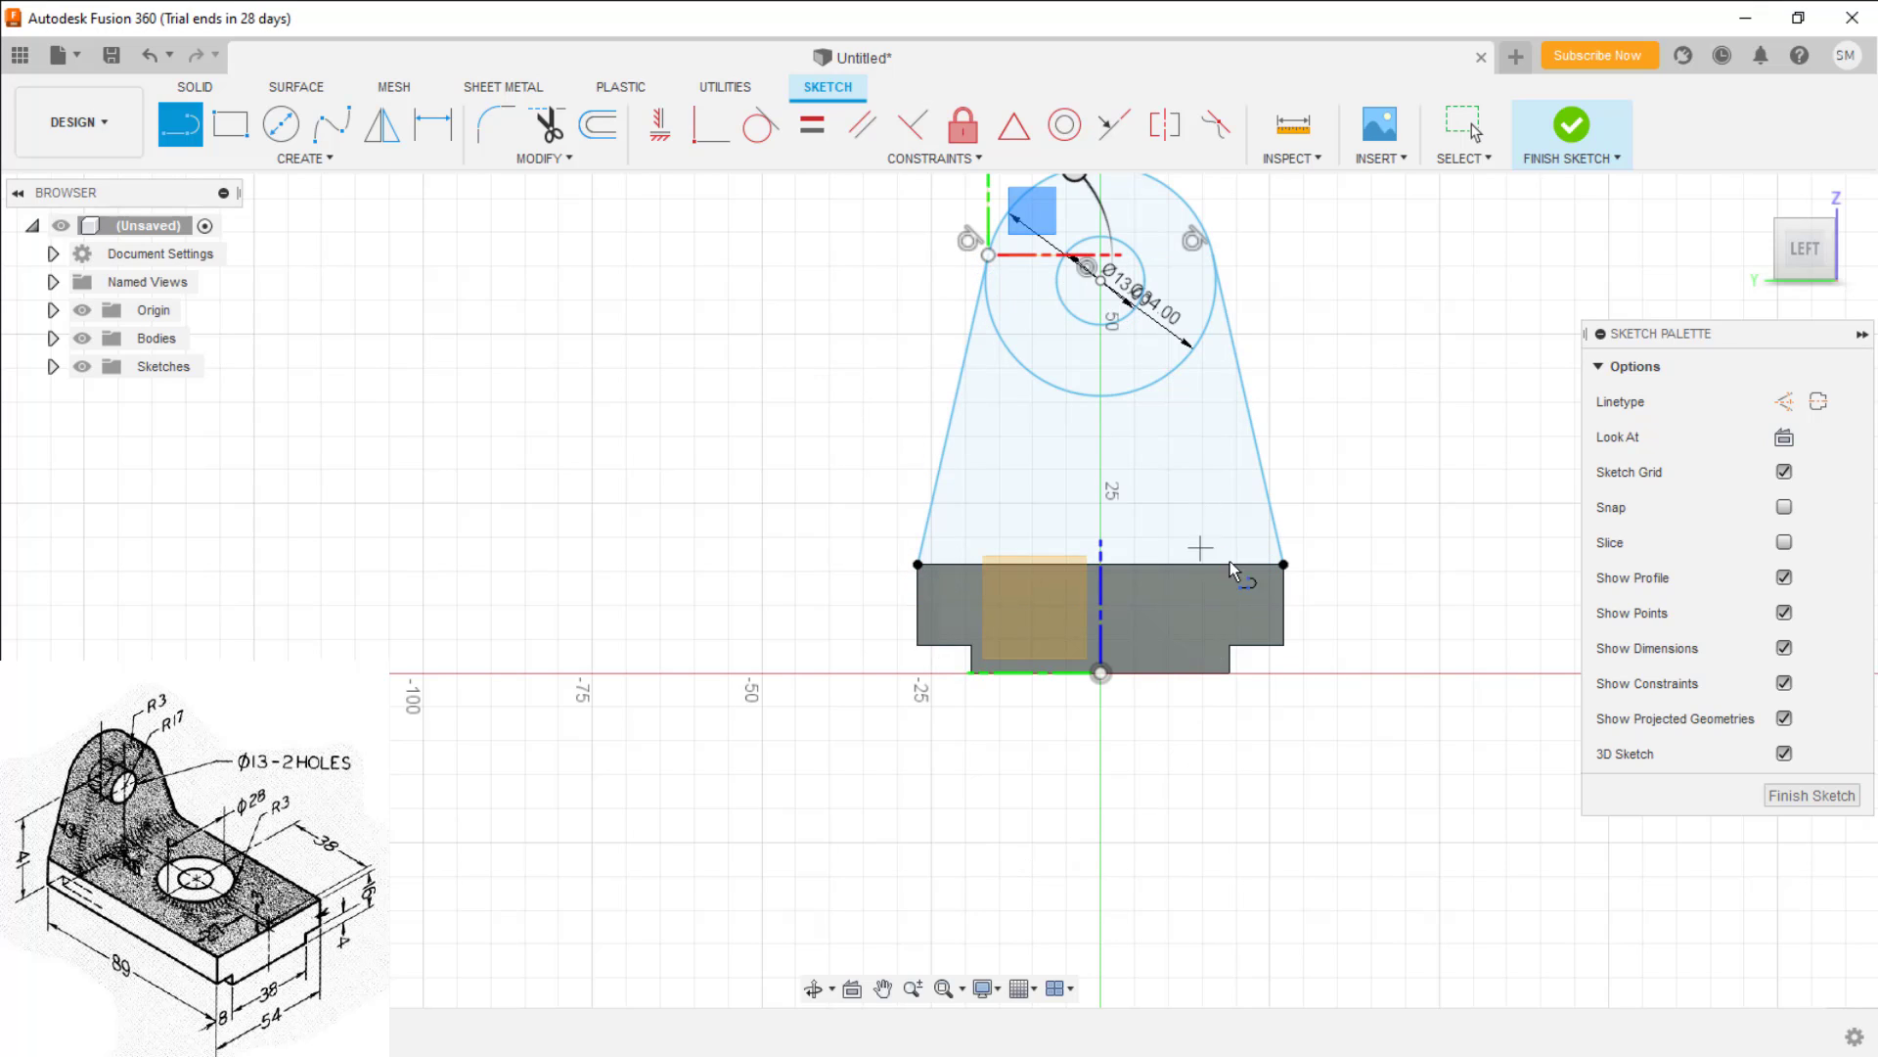
{"action": "left_click", "coordinate": [1283, 565]}
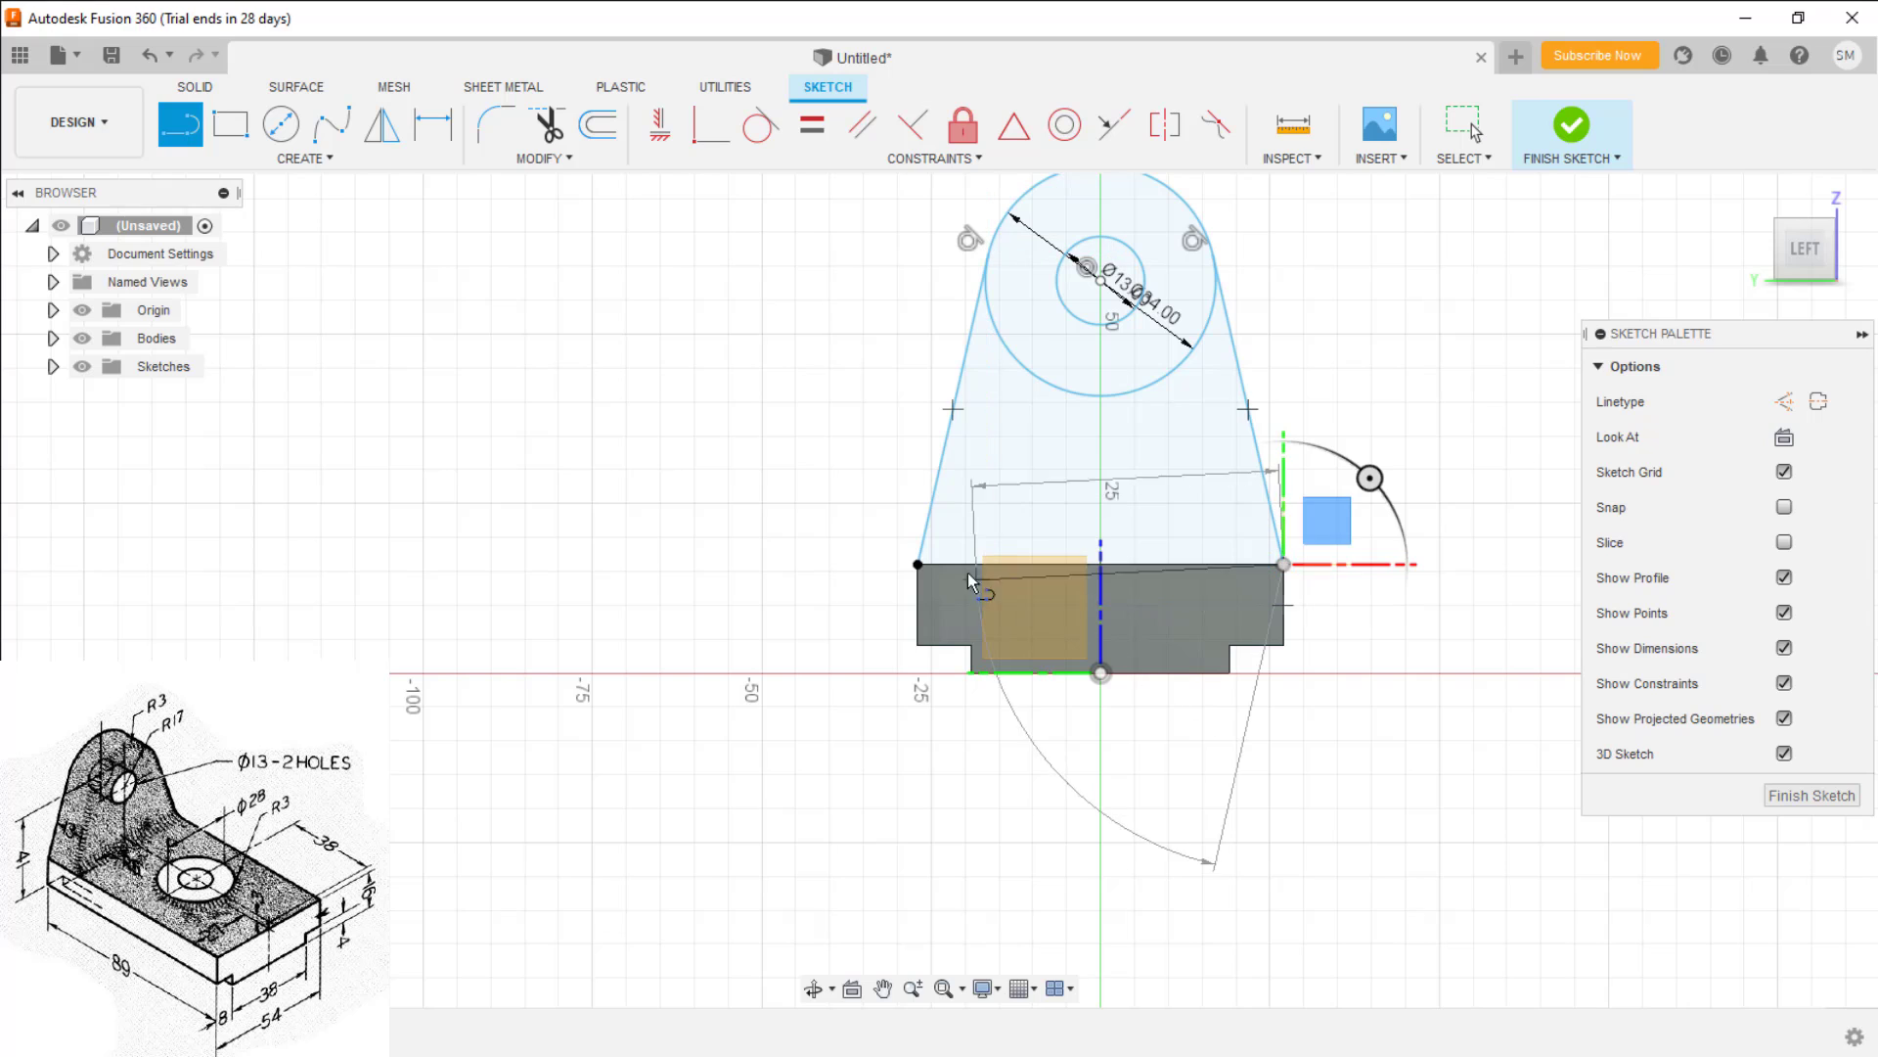
{"action": "key", "text": "Escape"}
{"action": "key", "text": "Escape"}
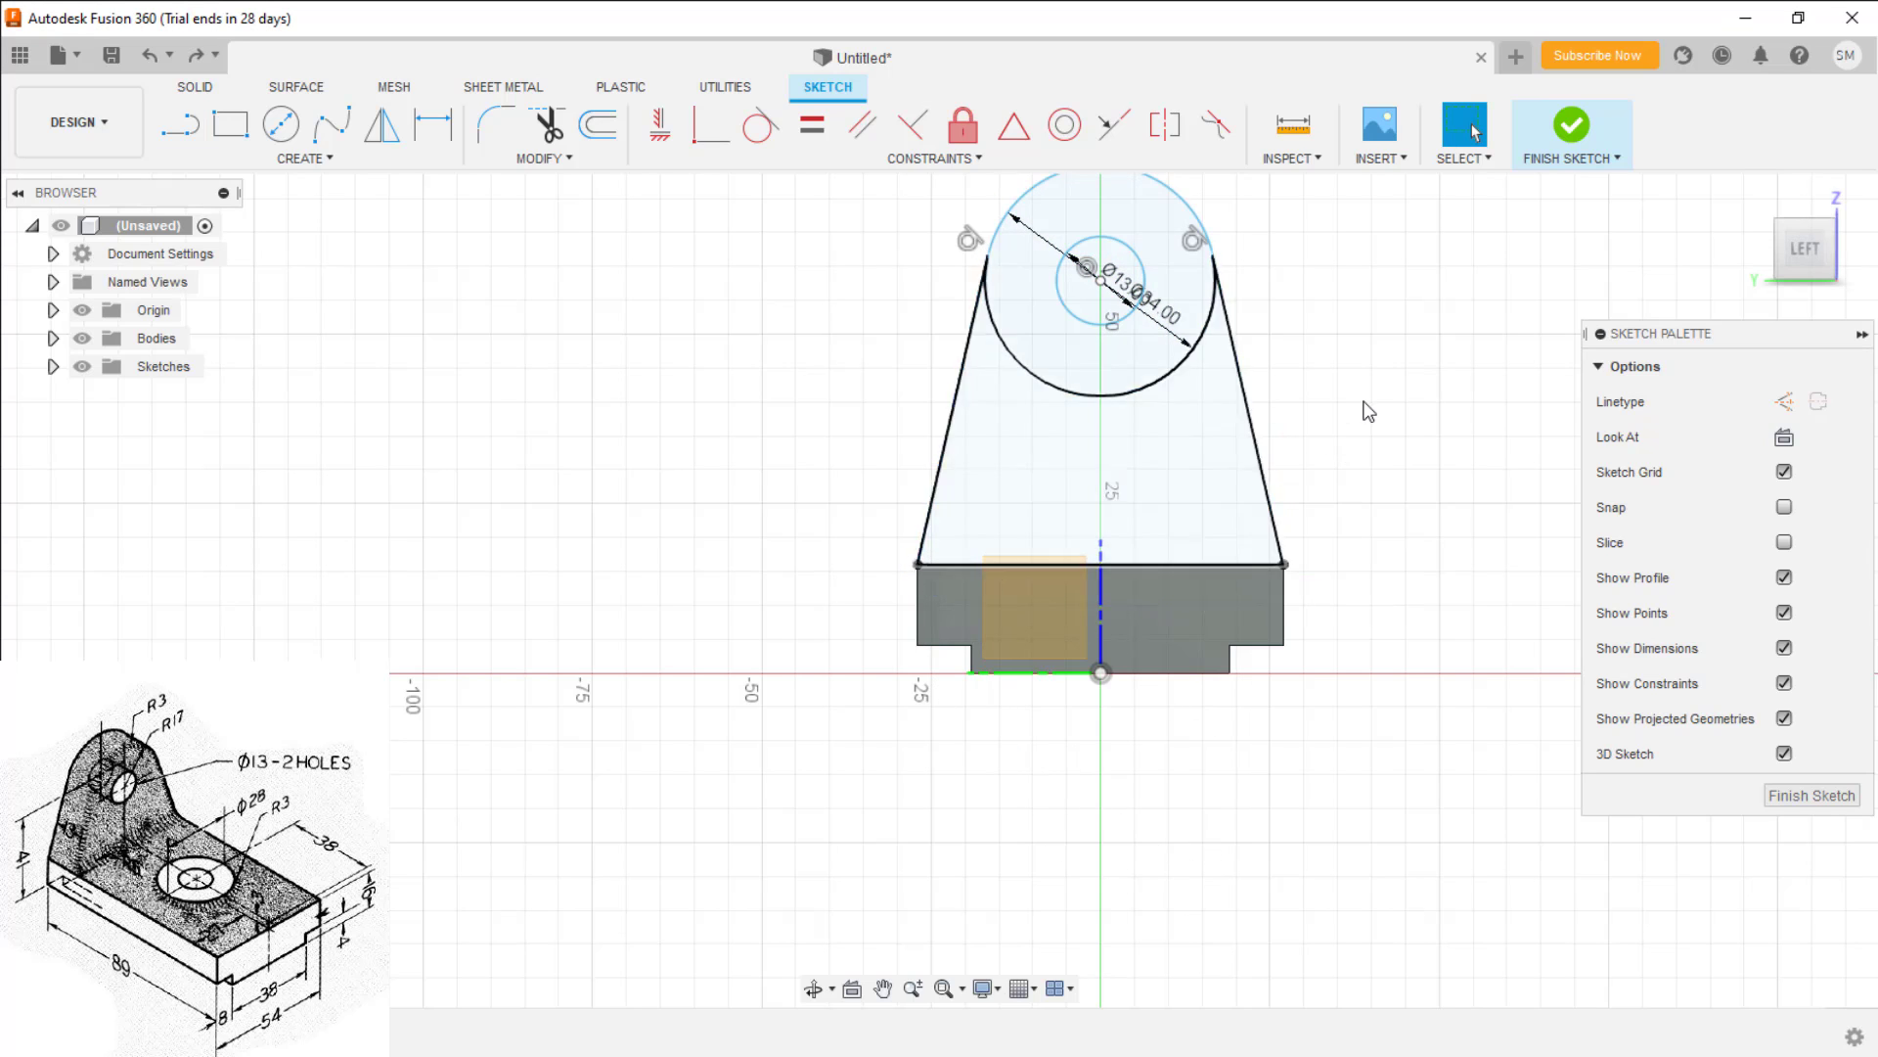
Constrain the centre of the 34 mm and 13 mm circles vertically in line with the origin
{"action": "scroll", "coordinate": [1363, 407], "scroll_direction": "up", "scroll_amount": 1}
{"action": "left_click_drag", "start_coordinate": [1123, 299], "coordinate": [1225, 329]}
{"action": "left_click", "coordinate": [1125, 648], "text": "ctrl"}
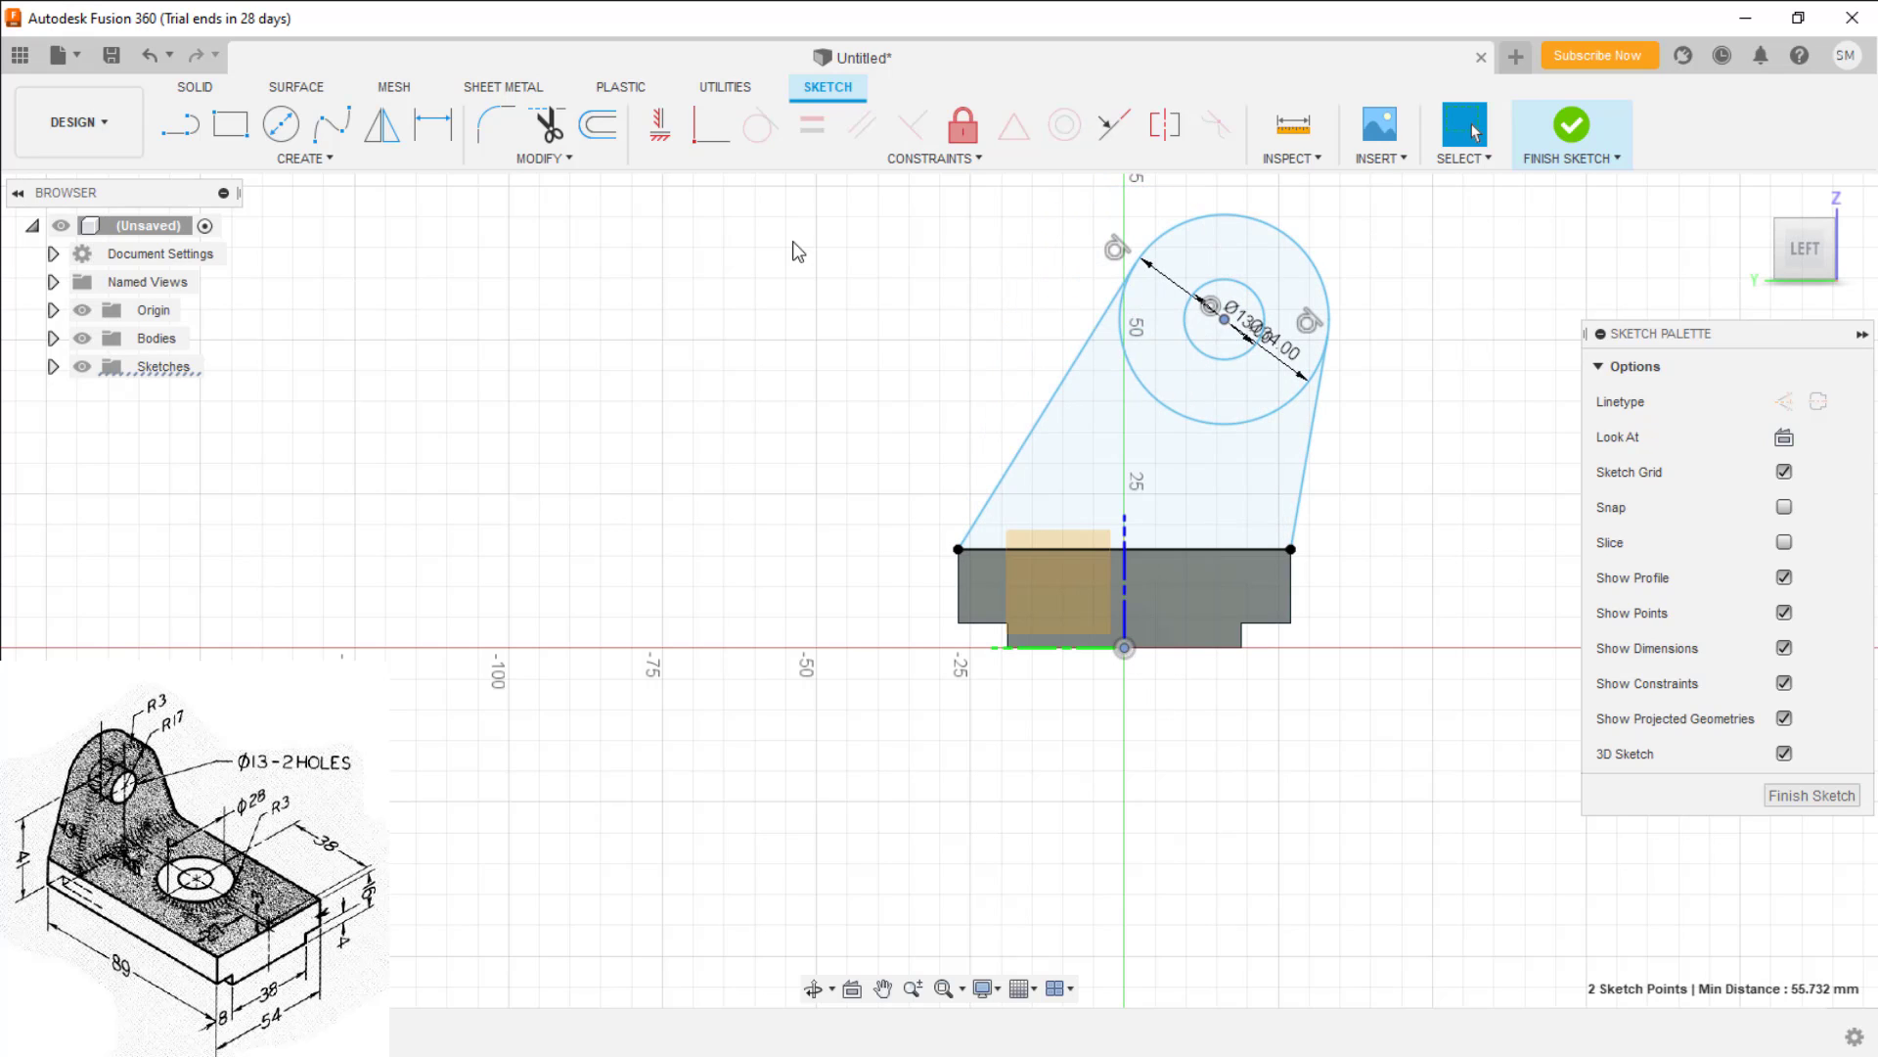
{"action": "left_click", "coordinate": [660, 124]}
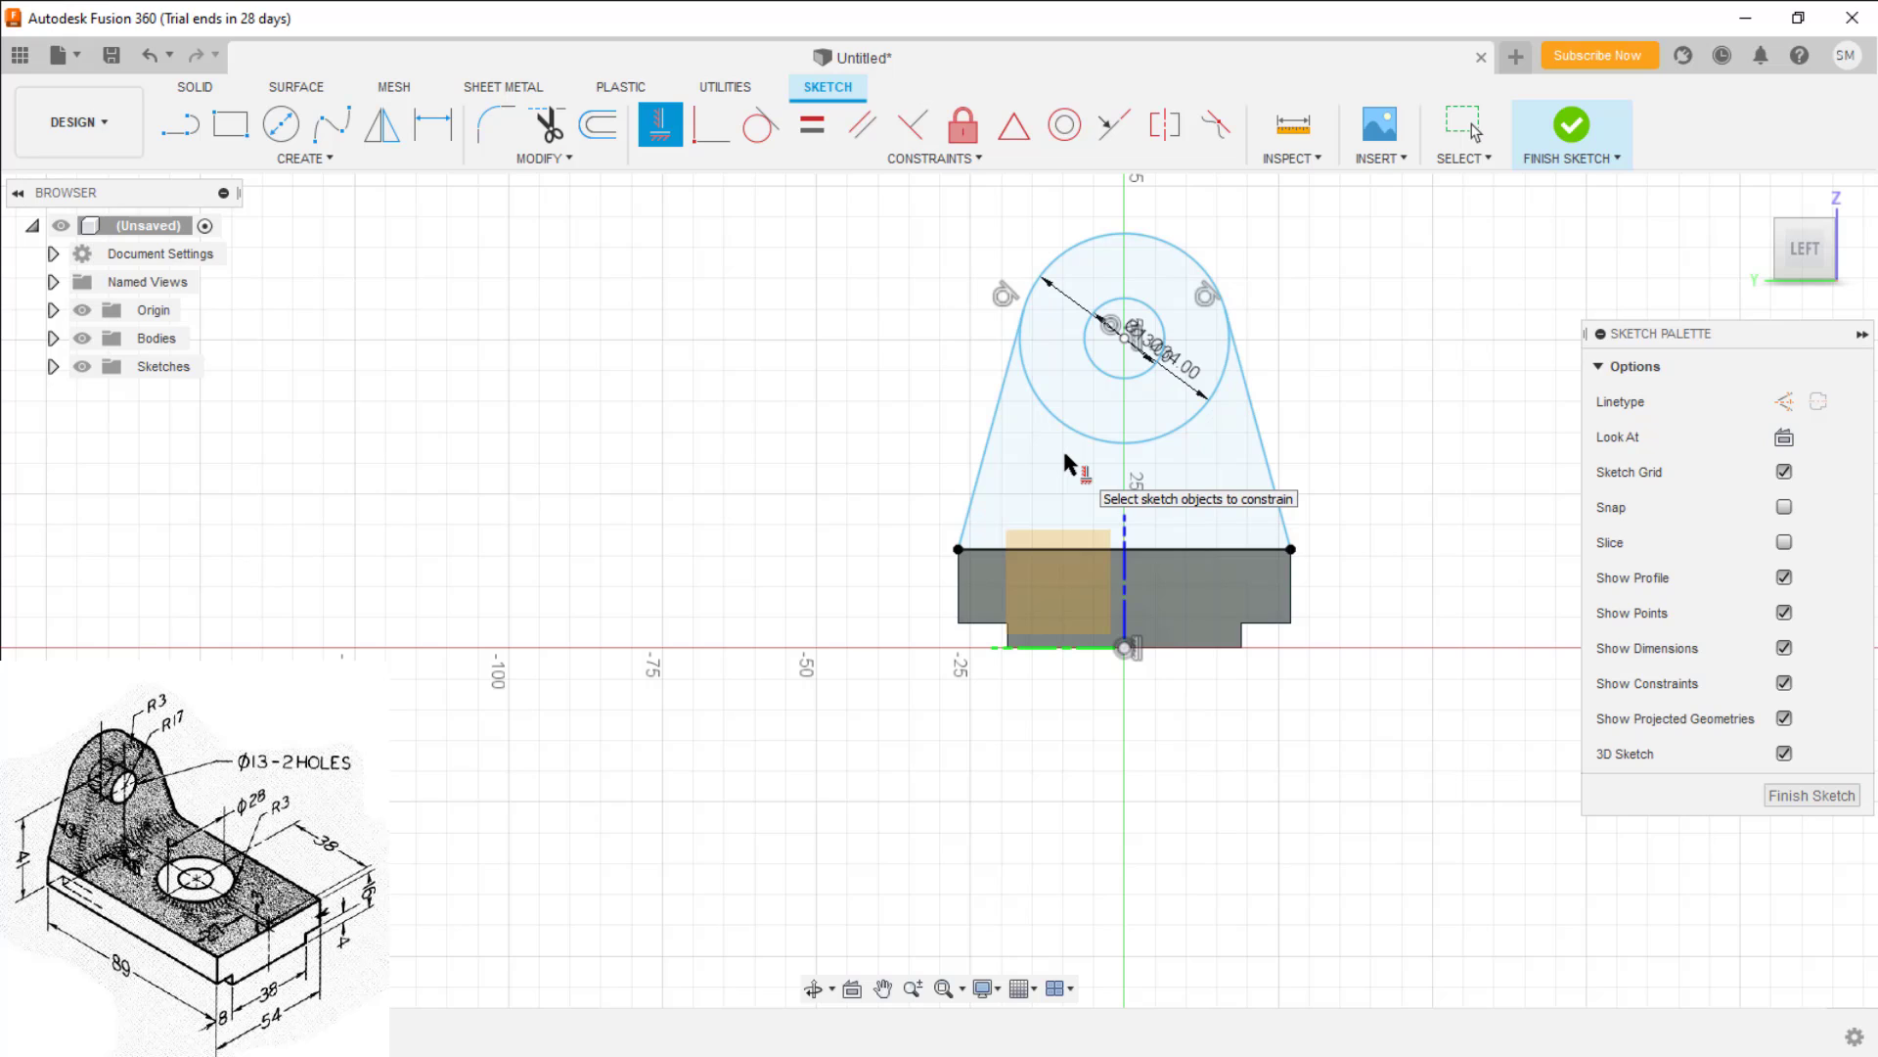
Dimension the circles' centre 41 mm above the underside edge of the base's side step
{"action": "key", "text": "d"}
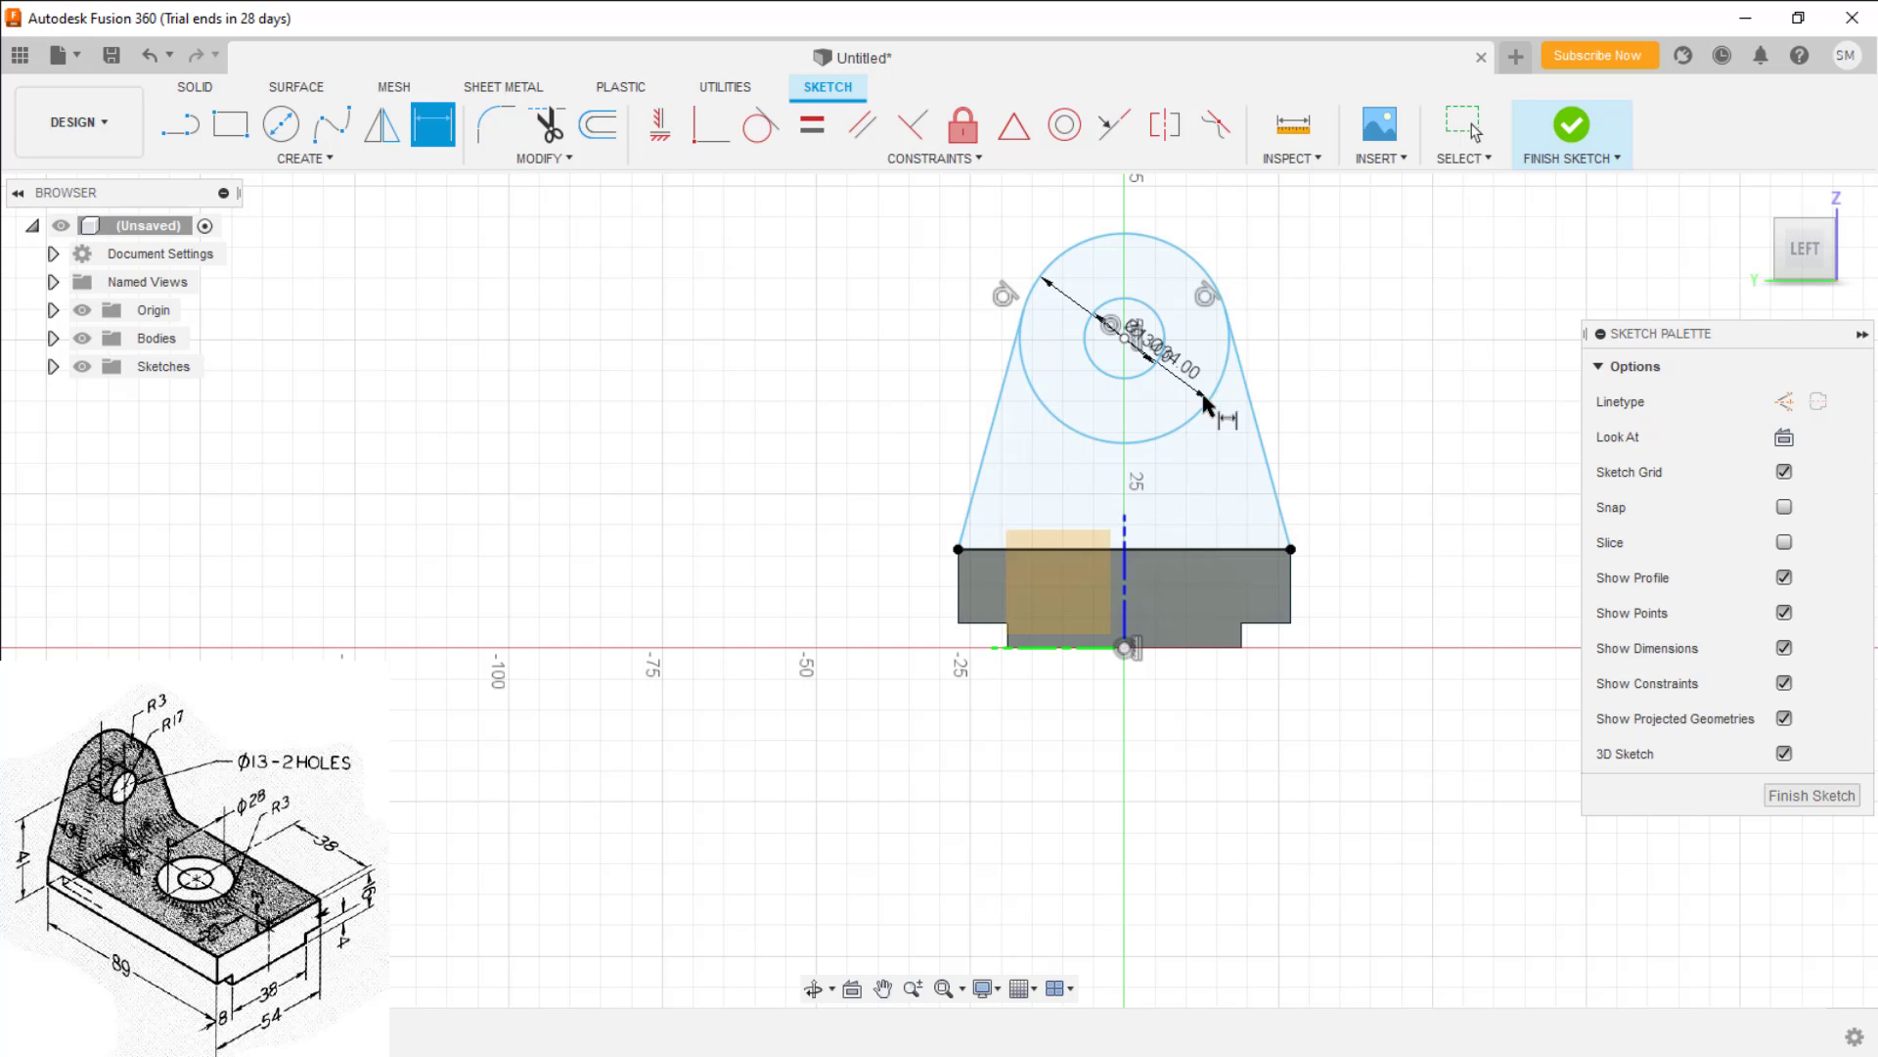
{"action": "left_click", "coordinate": [1125, 338]}
{"action": "left_click", "coordinate": [1292, 623]}
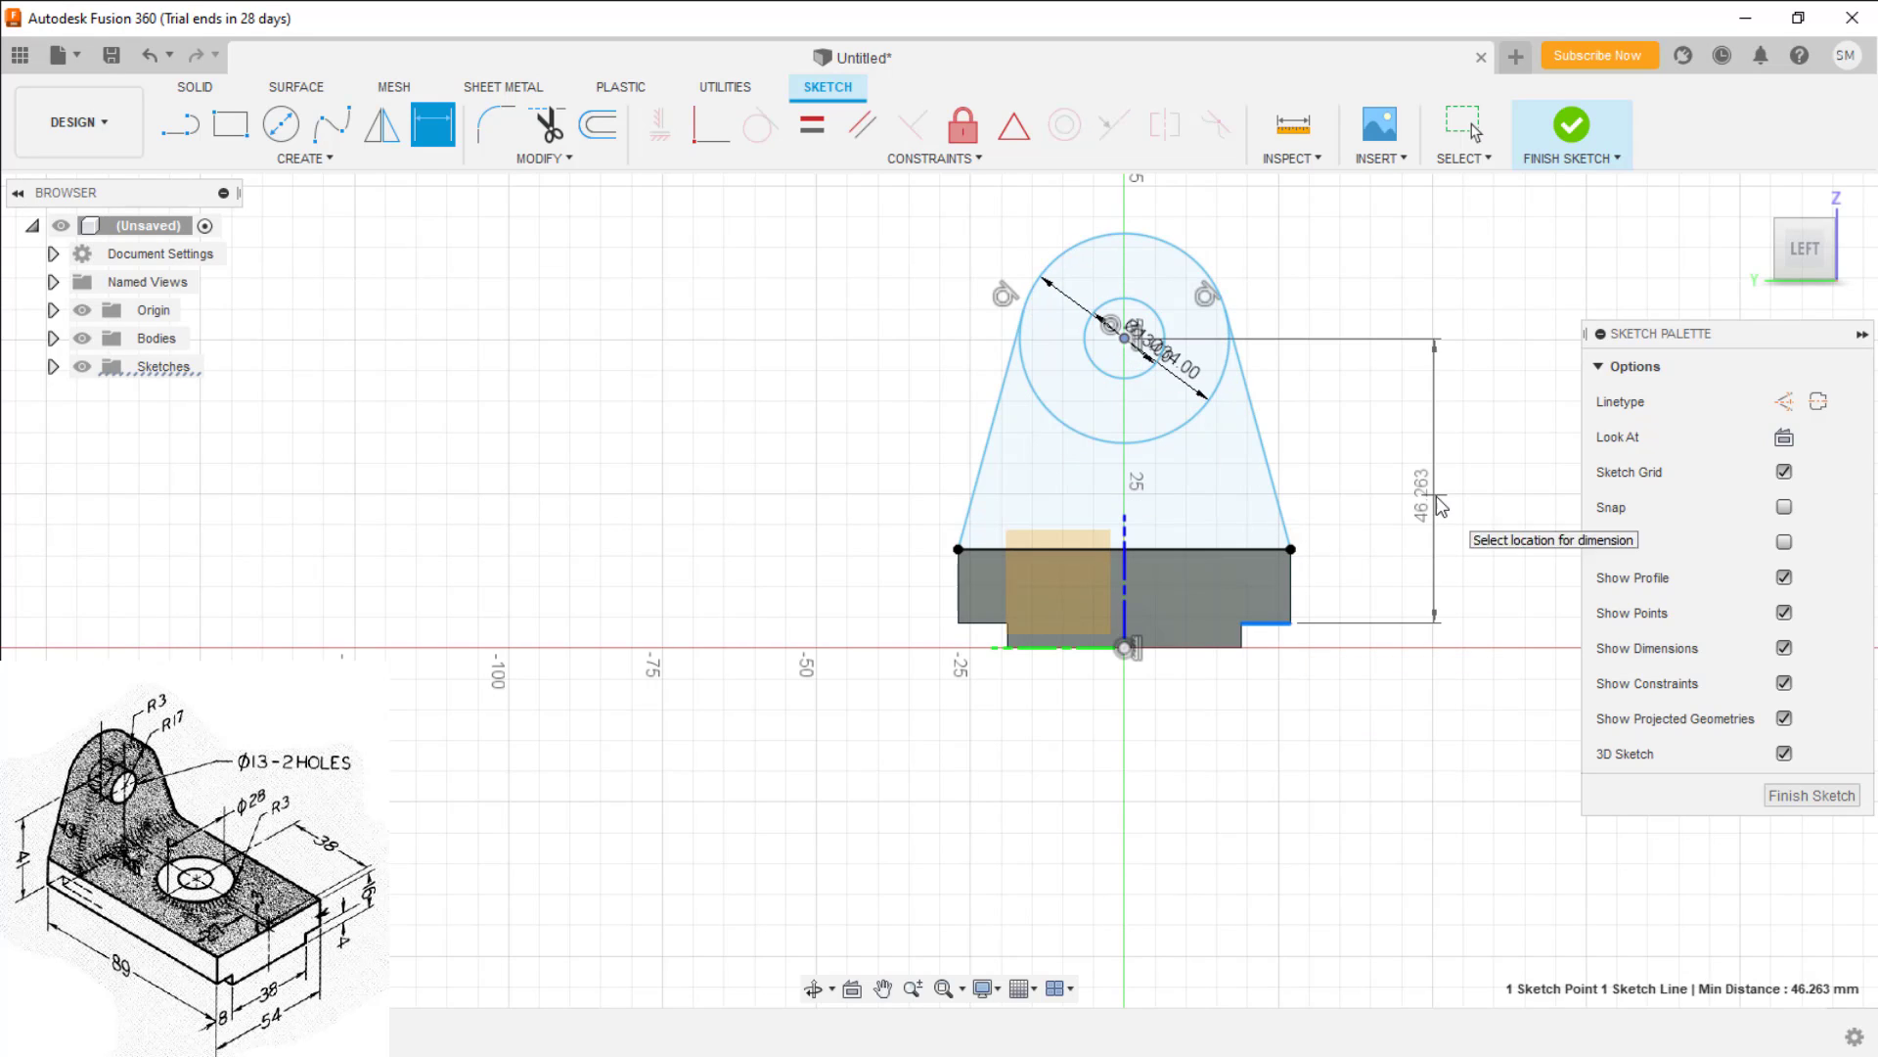
{"action": "left_click", "coordinate": [1440, 504]}
{"action": "type", "text": "41"}
{"action": "key", "text": "Return"}
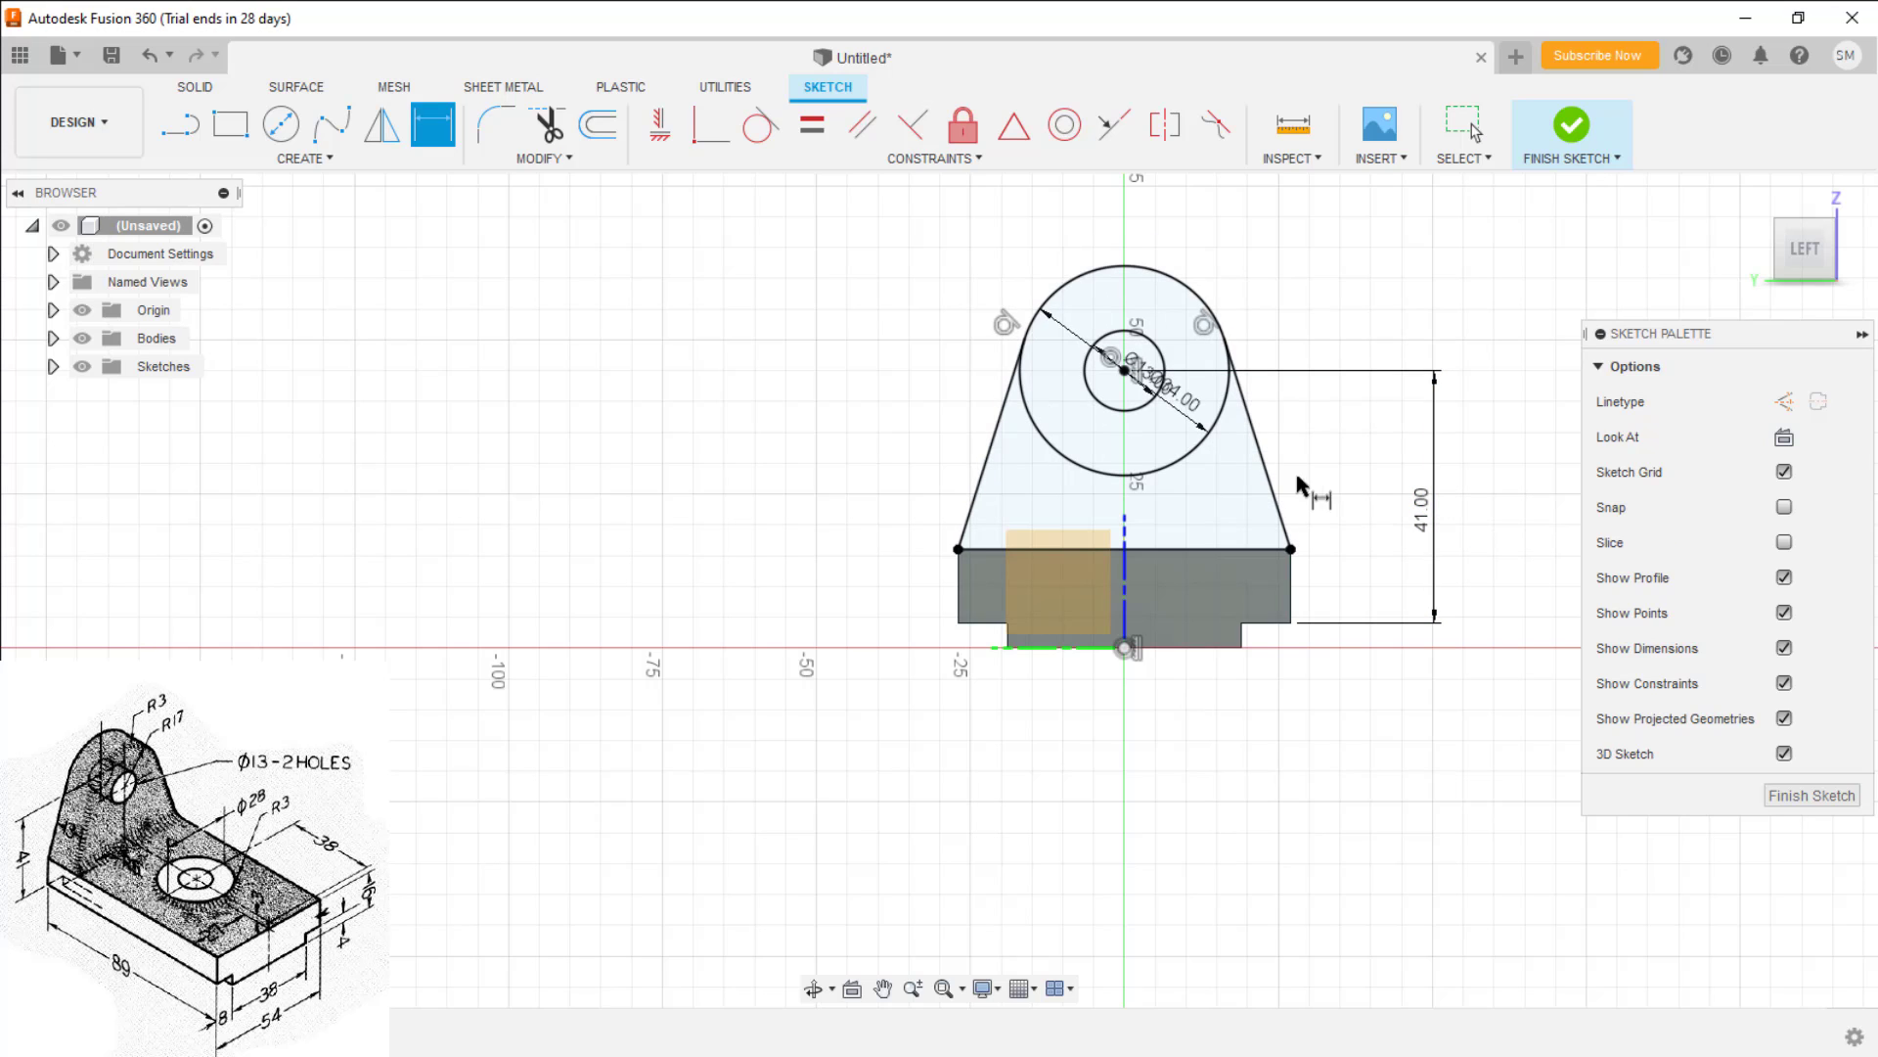
{"action": "key", "text": "Escape"}
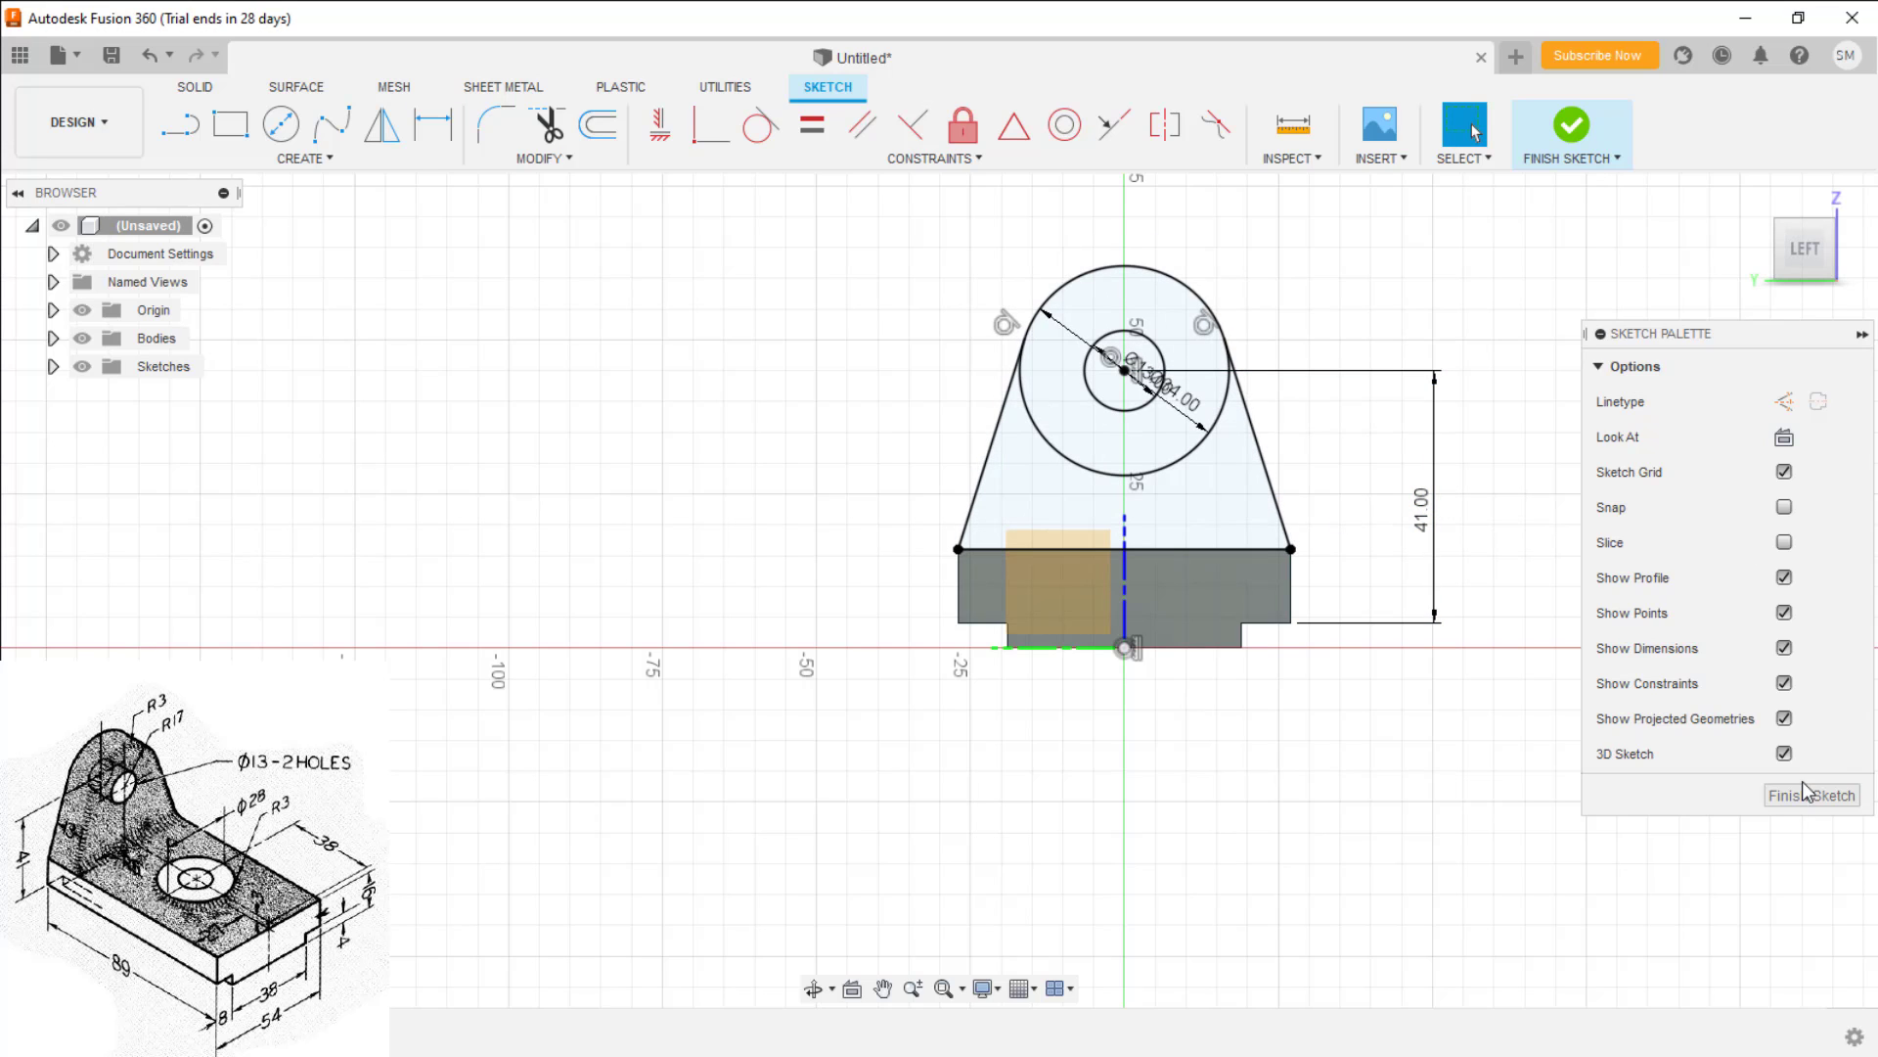
Finish the sketch and extrude the tapered lug profile and the ring around the hole inward over the base, leaving the 13 mm hole open
{"action": "left_click", "coordinate": [1810, 794]}
{"action": "mouse_move", "coordinate": [1460, 518]}
{"action": "middle_mouse_down", "text": "shift"}
{"action": "mouse_move", "coordinate": [1465, 501]}
{"action": "mouse_move", "coordinate": [1432, 522]}
{"action": "middle_mouse_up", "text": "shift"}
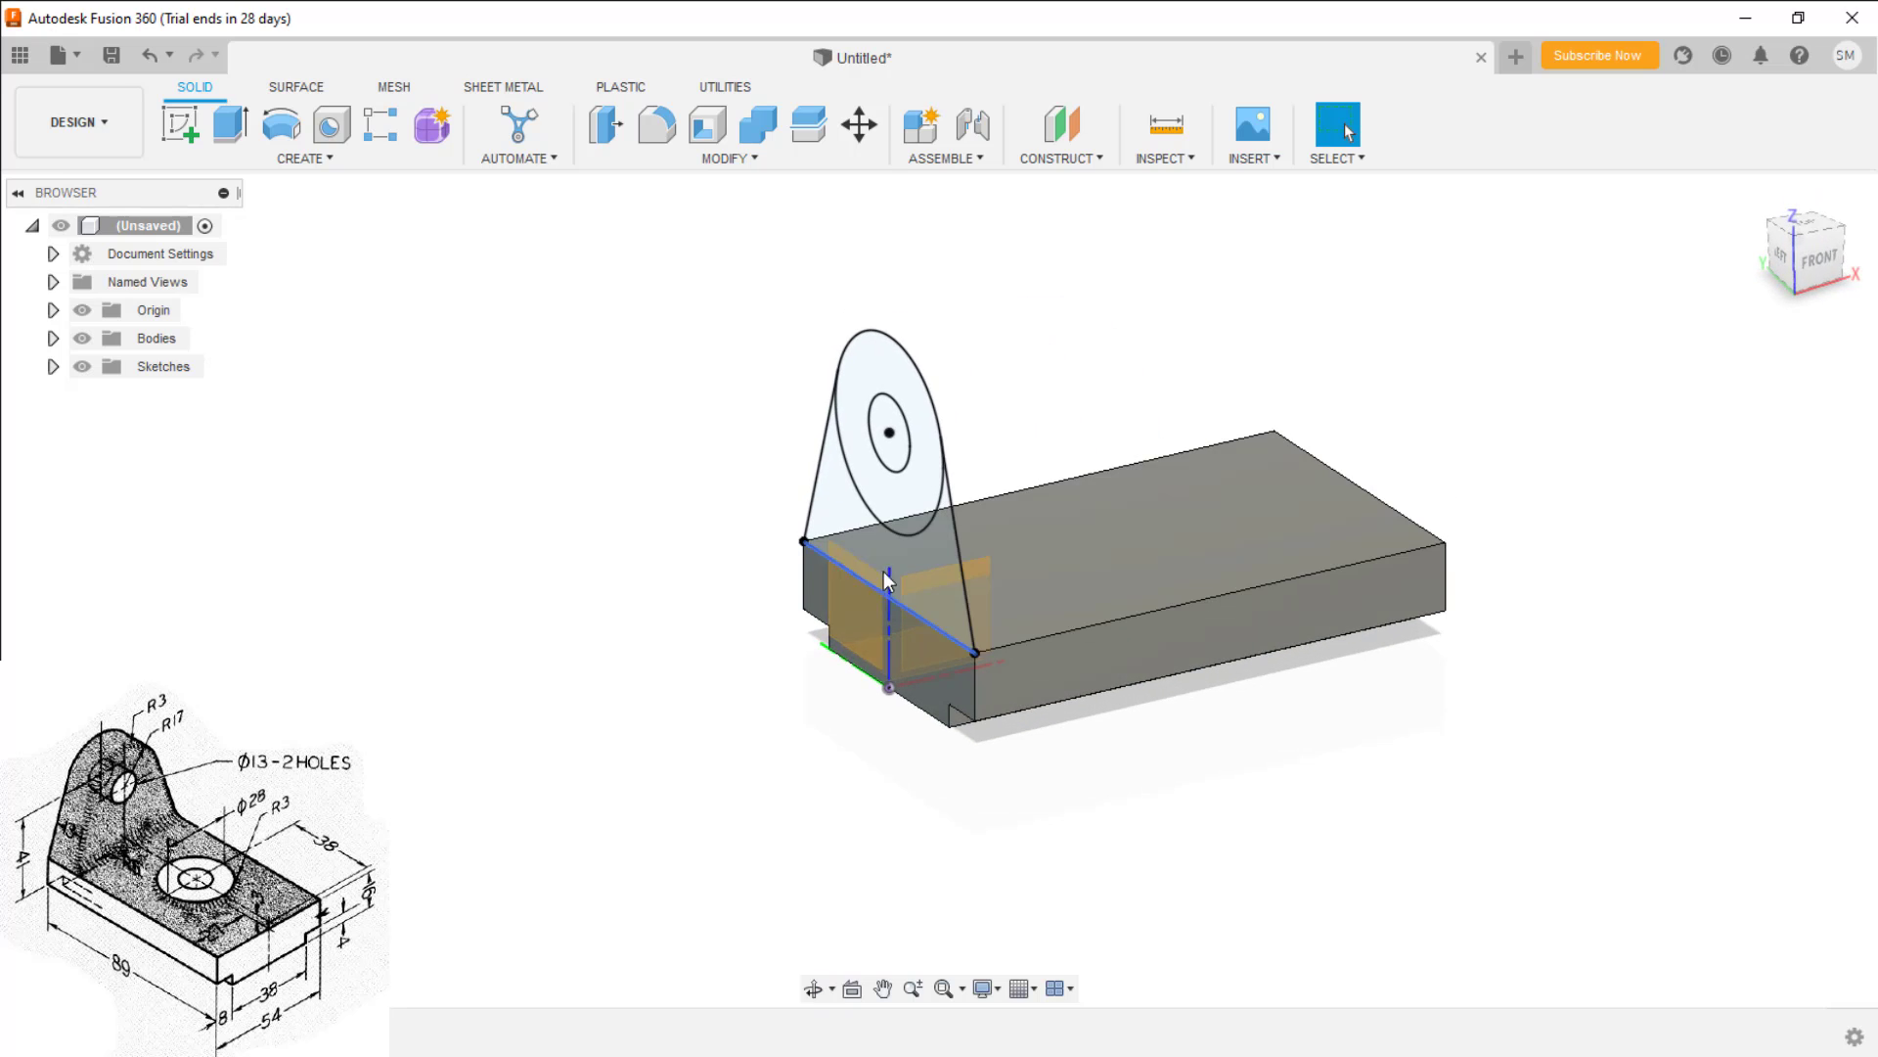
{"action": "left_click", "coordinate": [843, 504]}
{"action": "left_click", "coordinate": [895, 488], "text": "shift"}
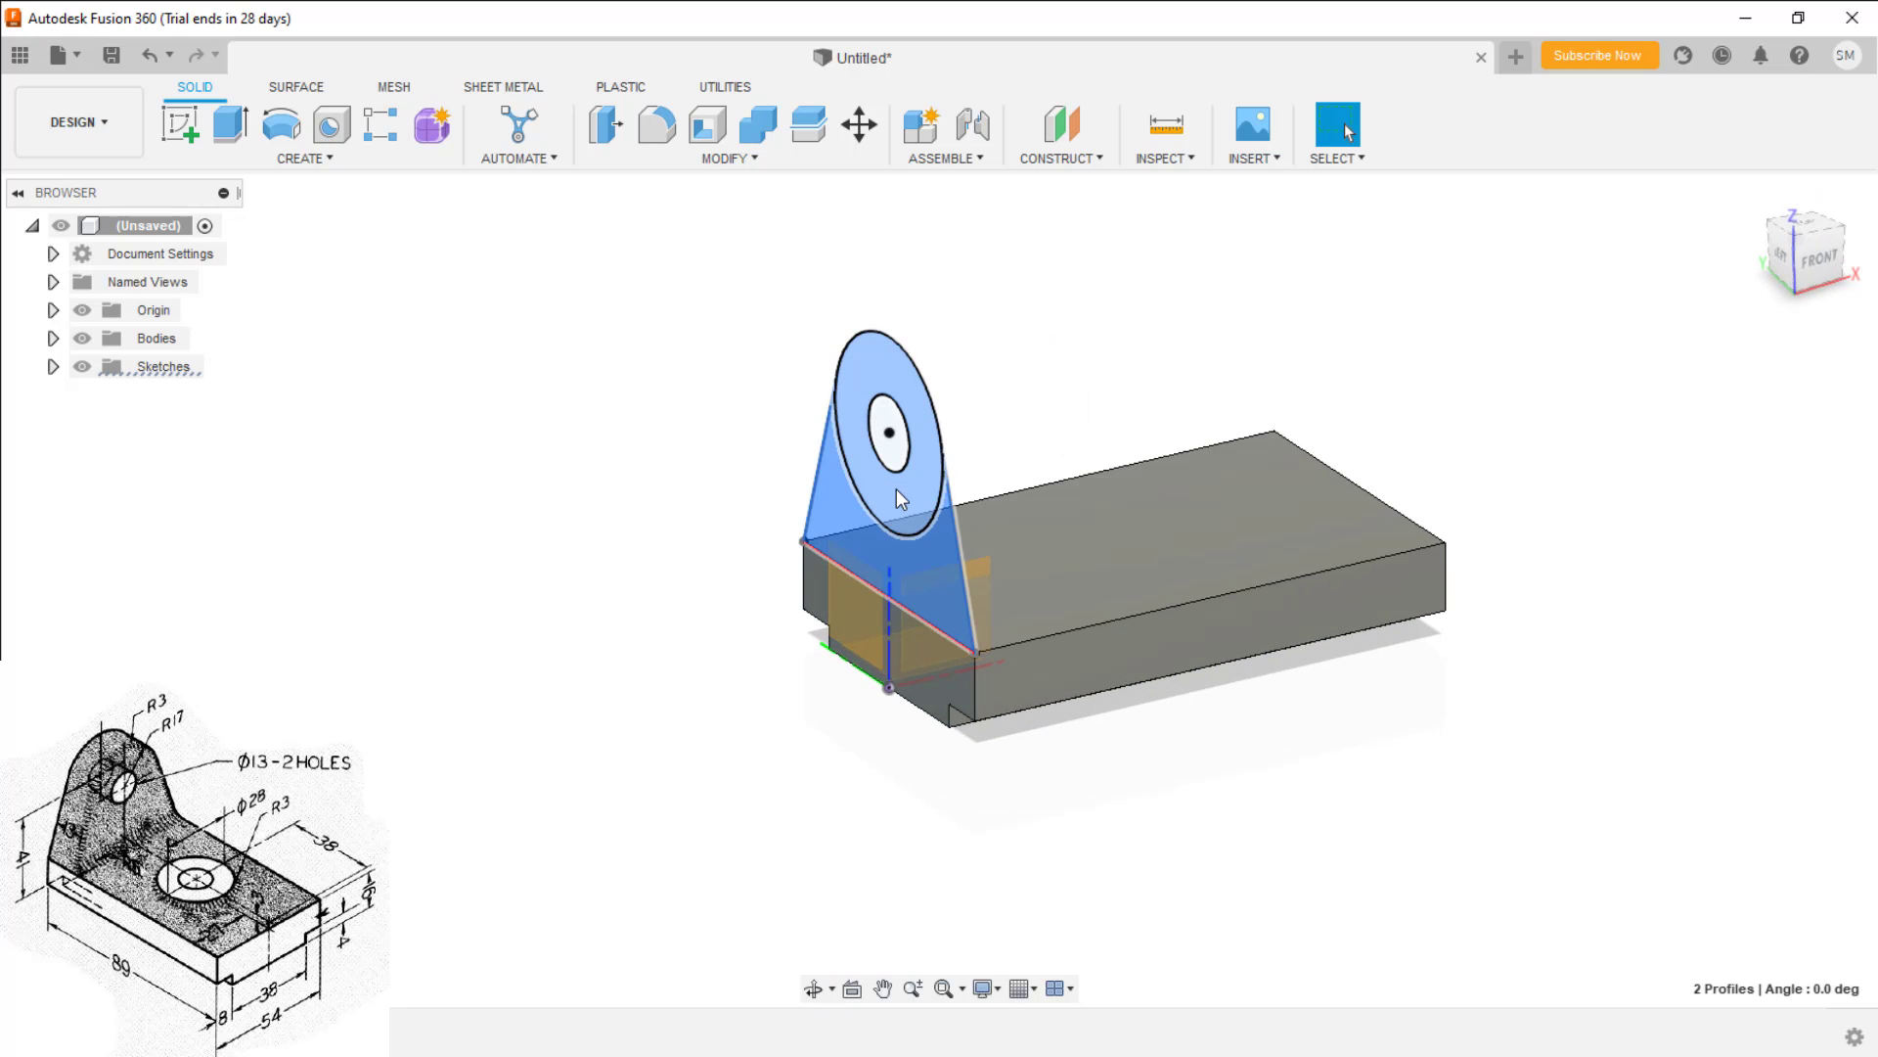
{"action": "right_click", "coordinate": [896, 490]}
{"action": "left_click", "coordinate": [986, 455]}
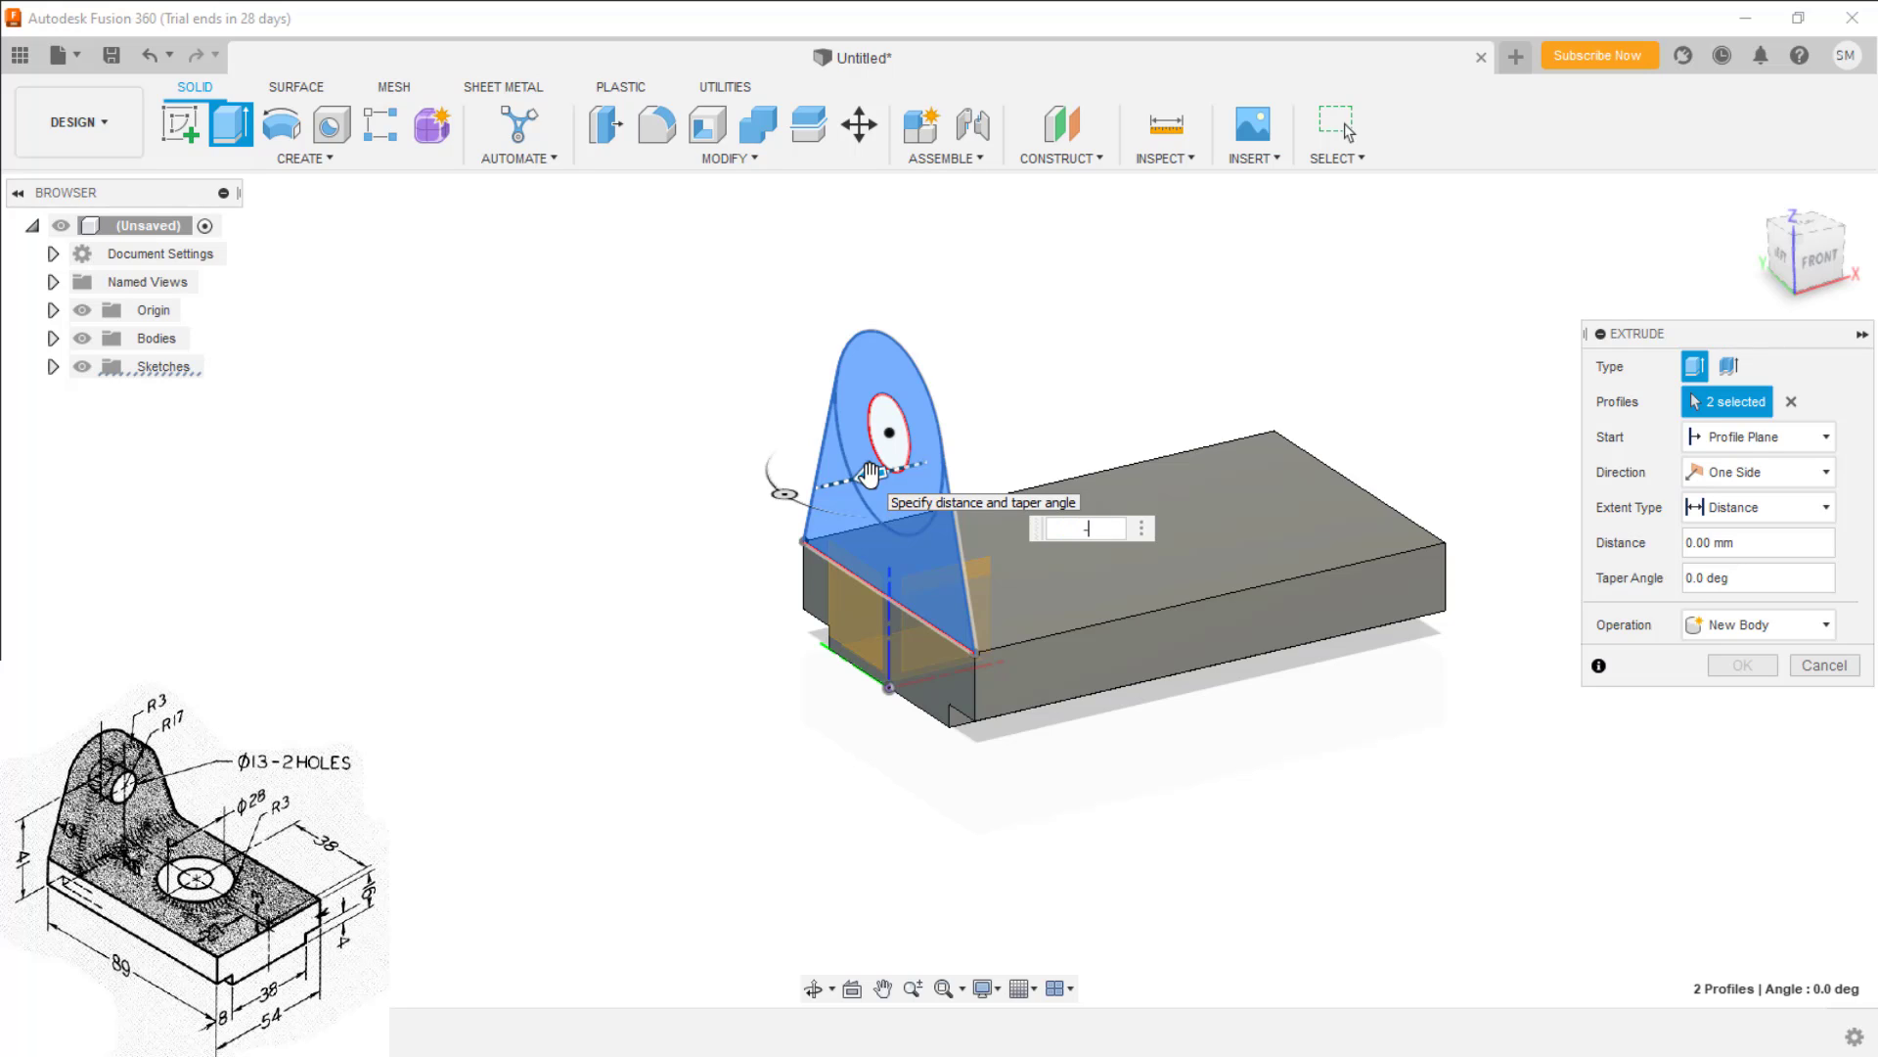
{"action": "key", "text": "Return"}
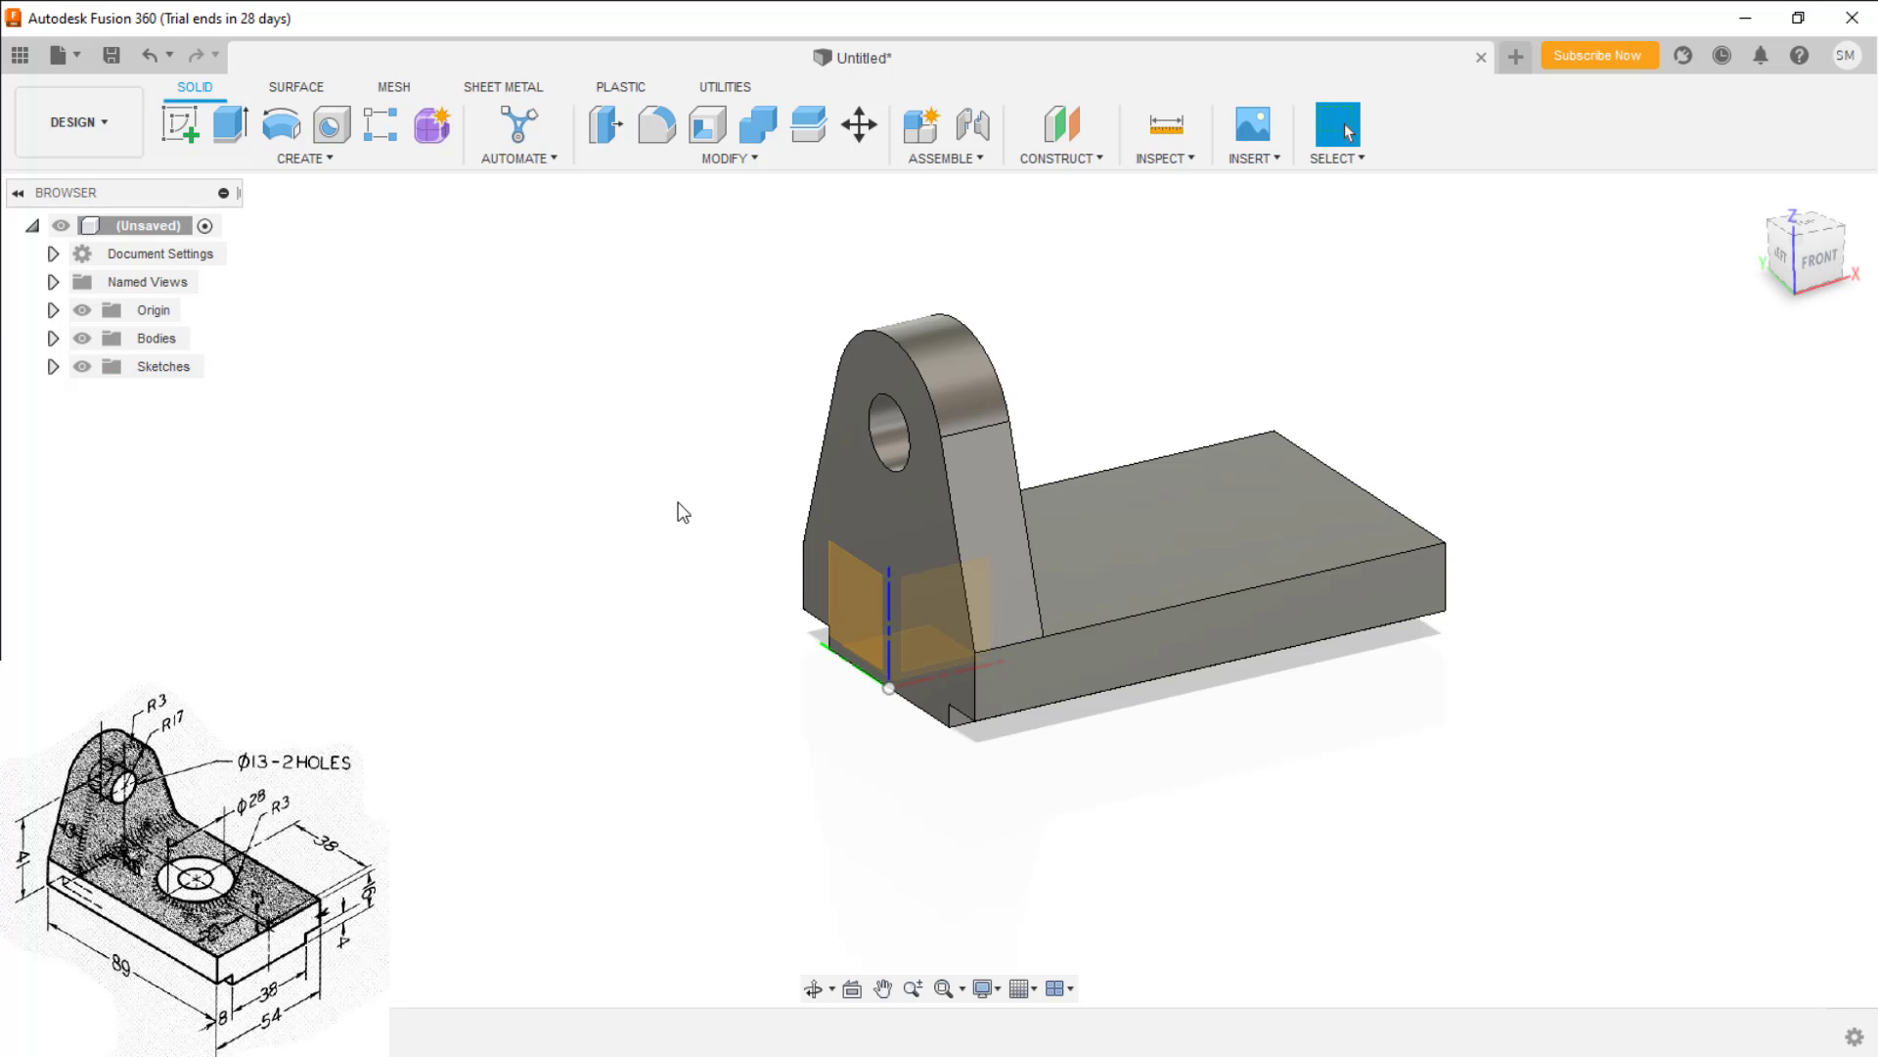
Start a sketch on the base's top face and draw a 28 mm circle centred on the base's lengthwise axis
{"action": "middle_click_drag", "start_coordinate": [989, 721], "coordinate": [923, 705], "text": "shift"}
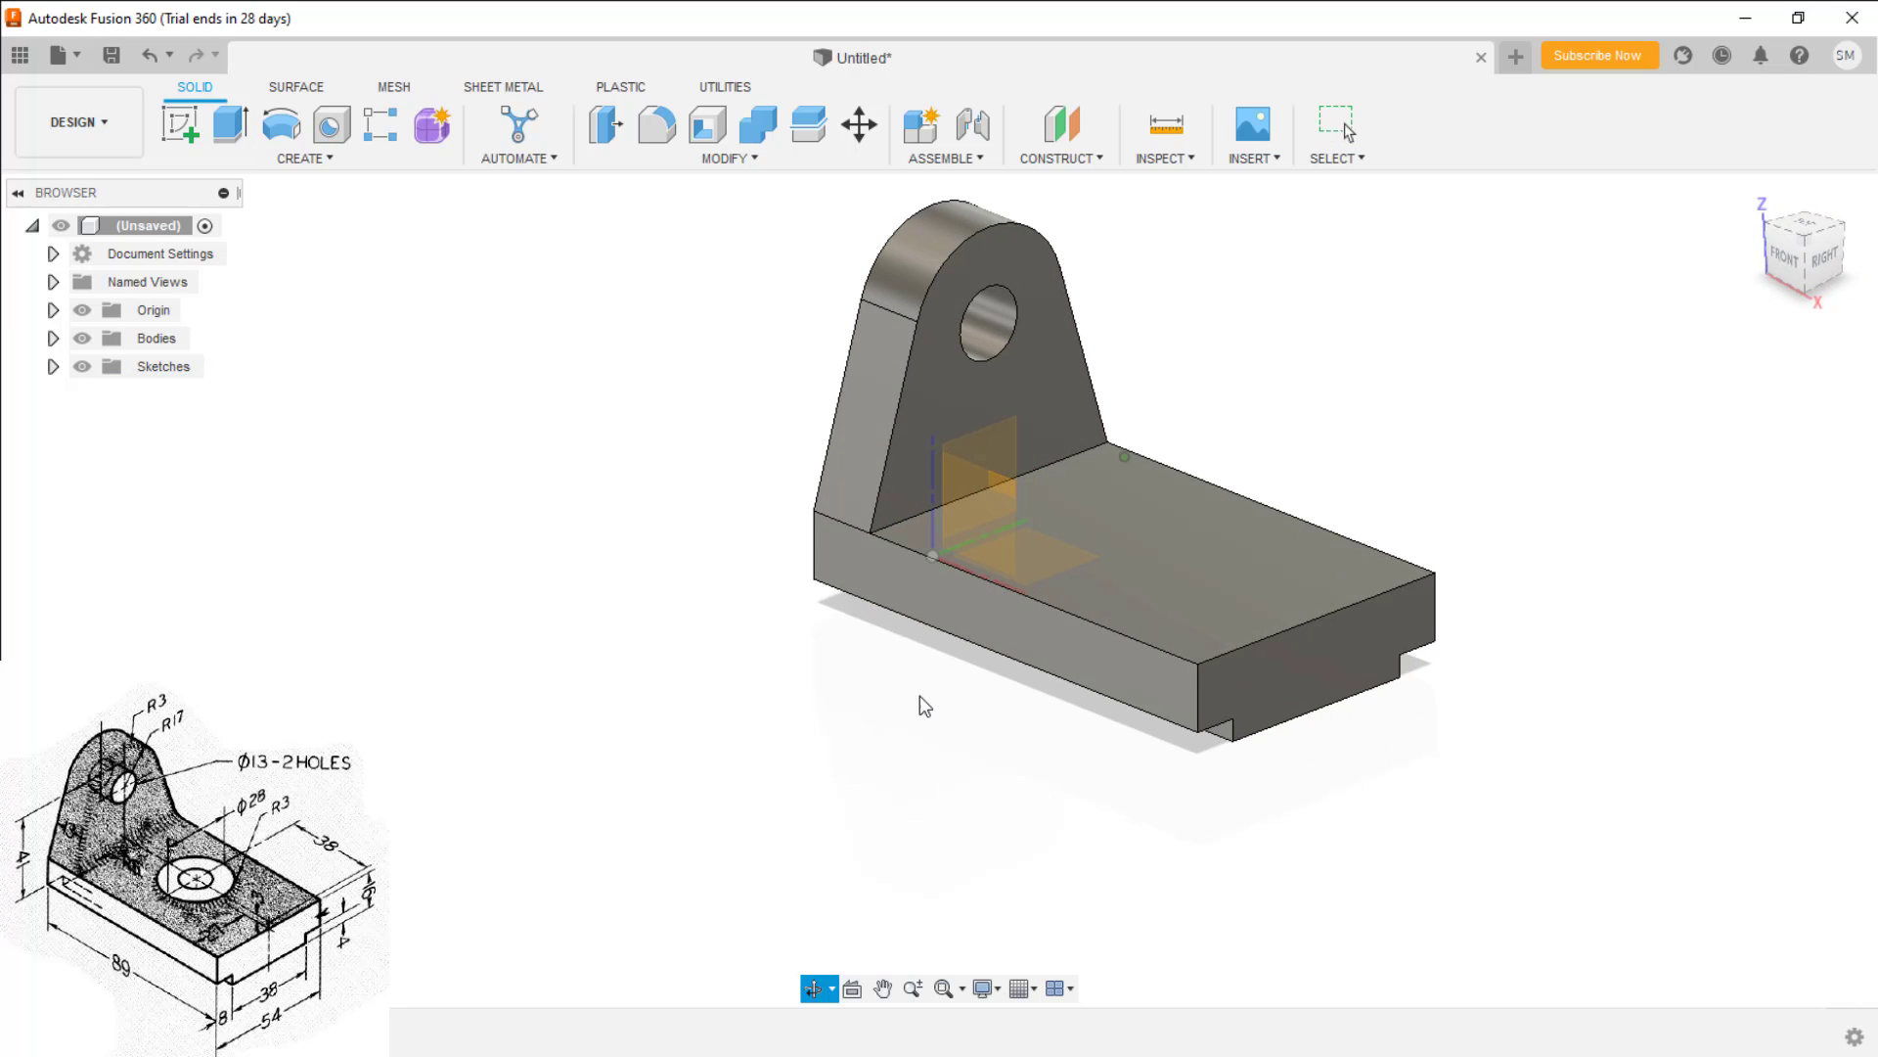
{"action": "right_click", "coordinate": [1147, 550]}
{"action": "left_click", "coordinate": [1120, 671]}
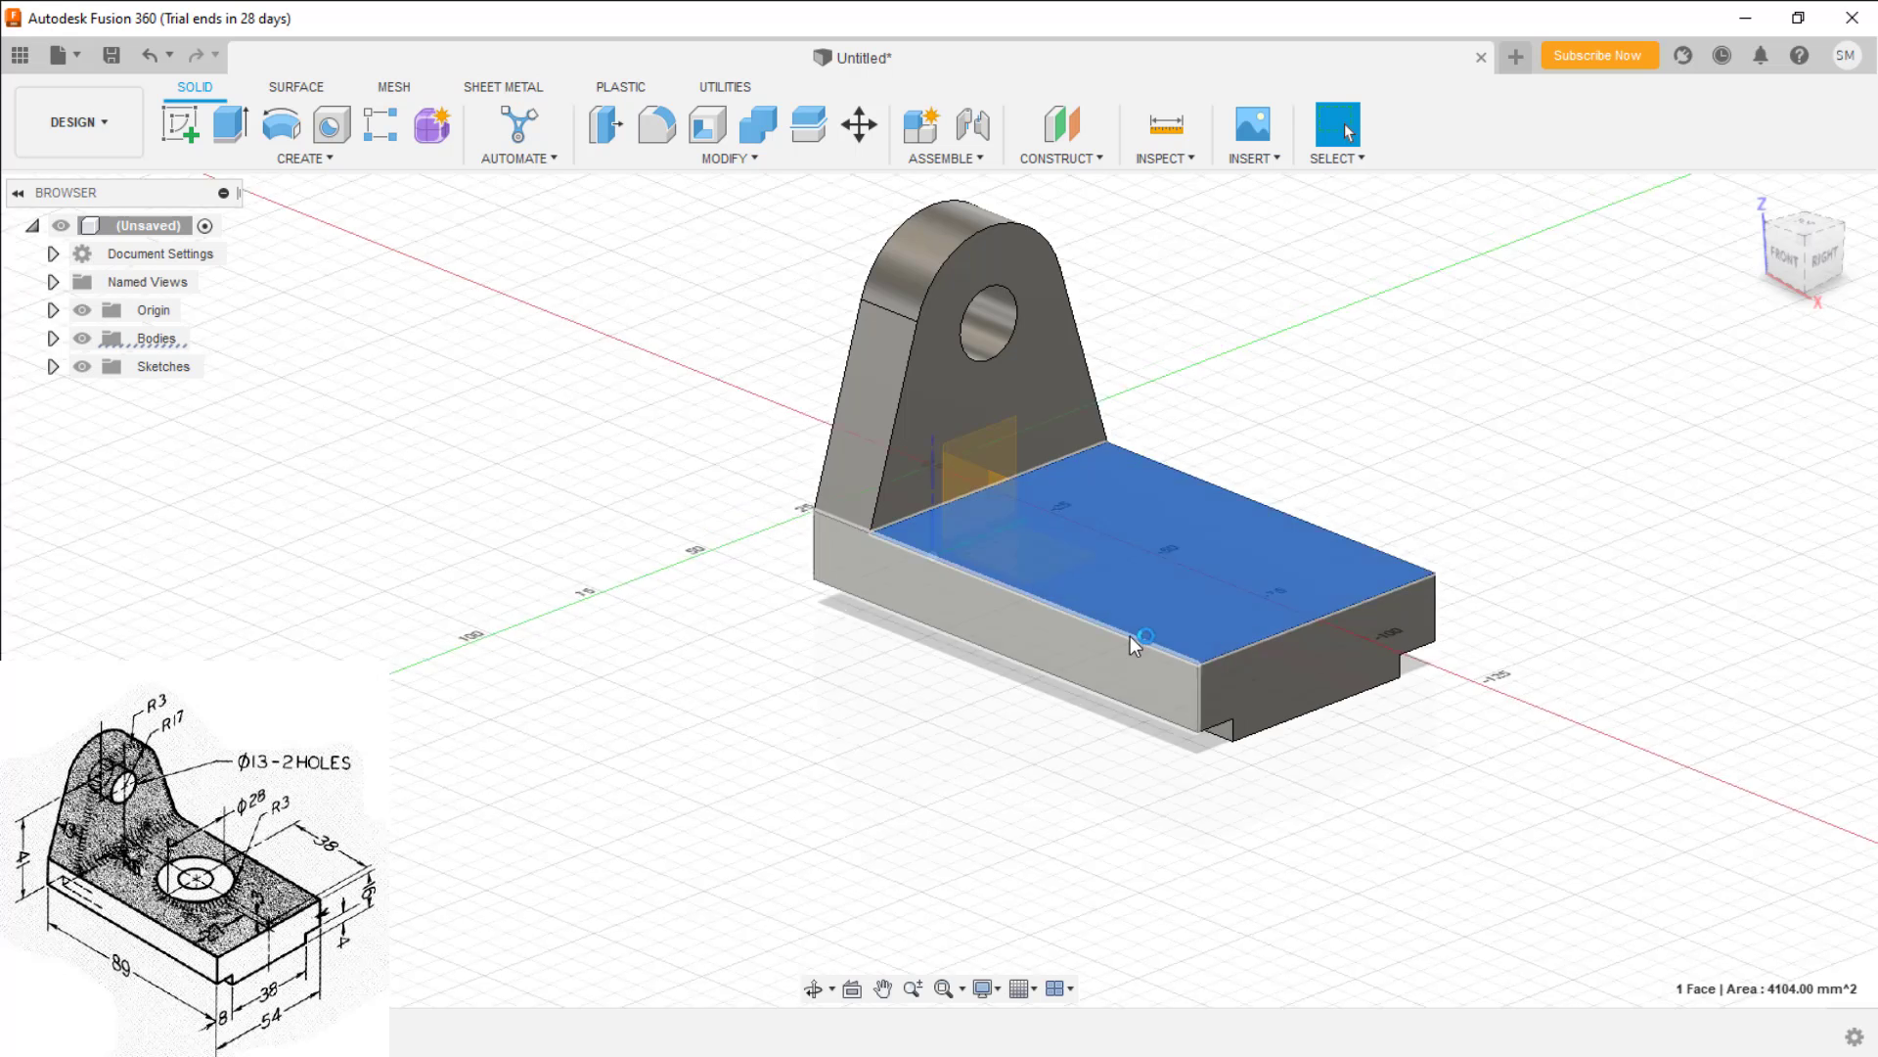
{"action": "key", "text": "c"}
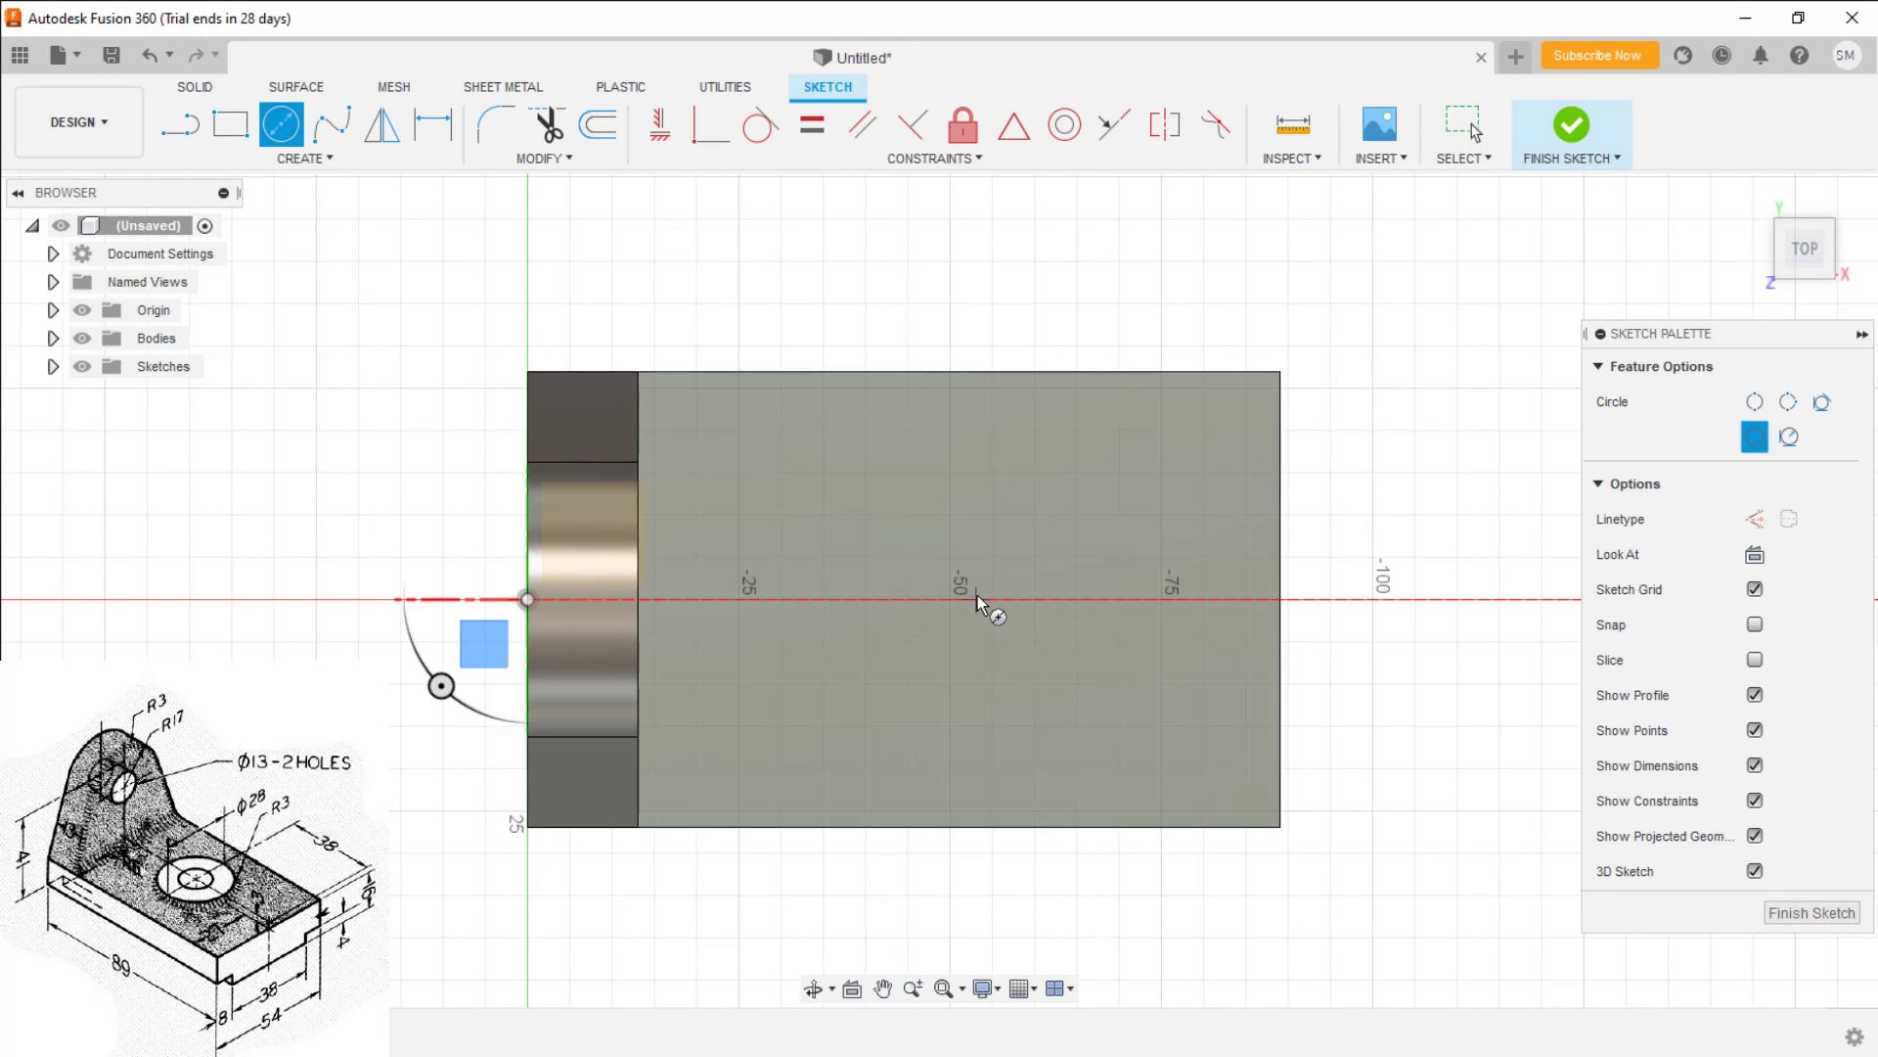
{"action": "left_click", "coordinate": [980, 600]}
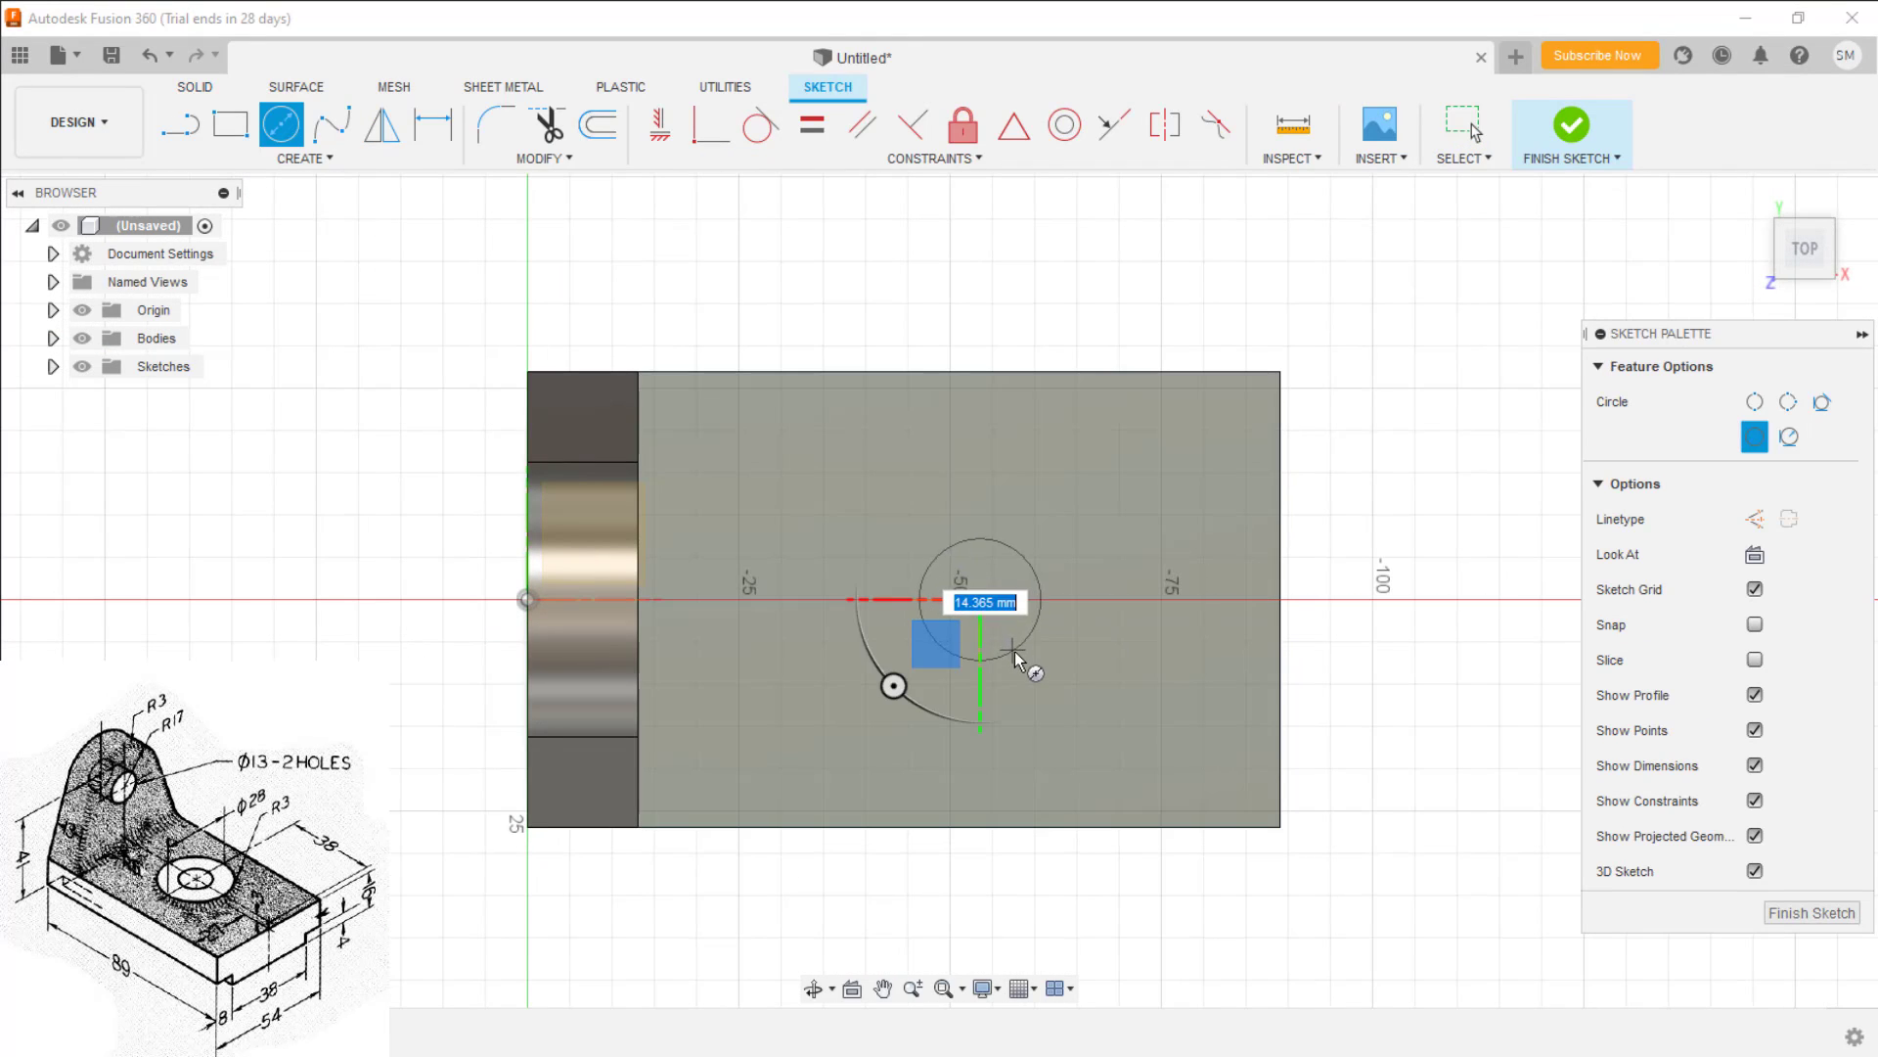
{"action": "type", "text": "2"}
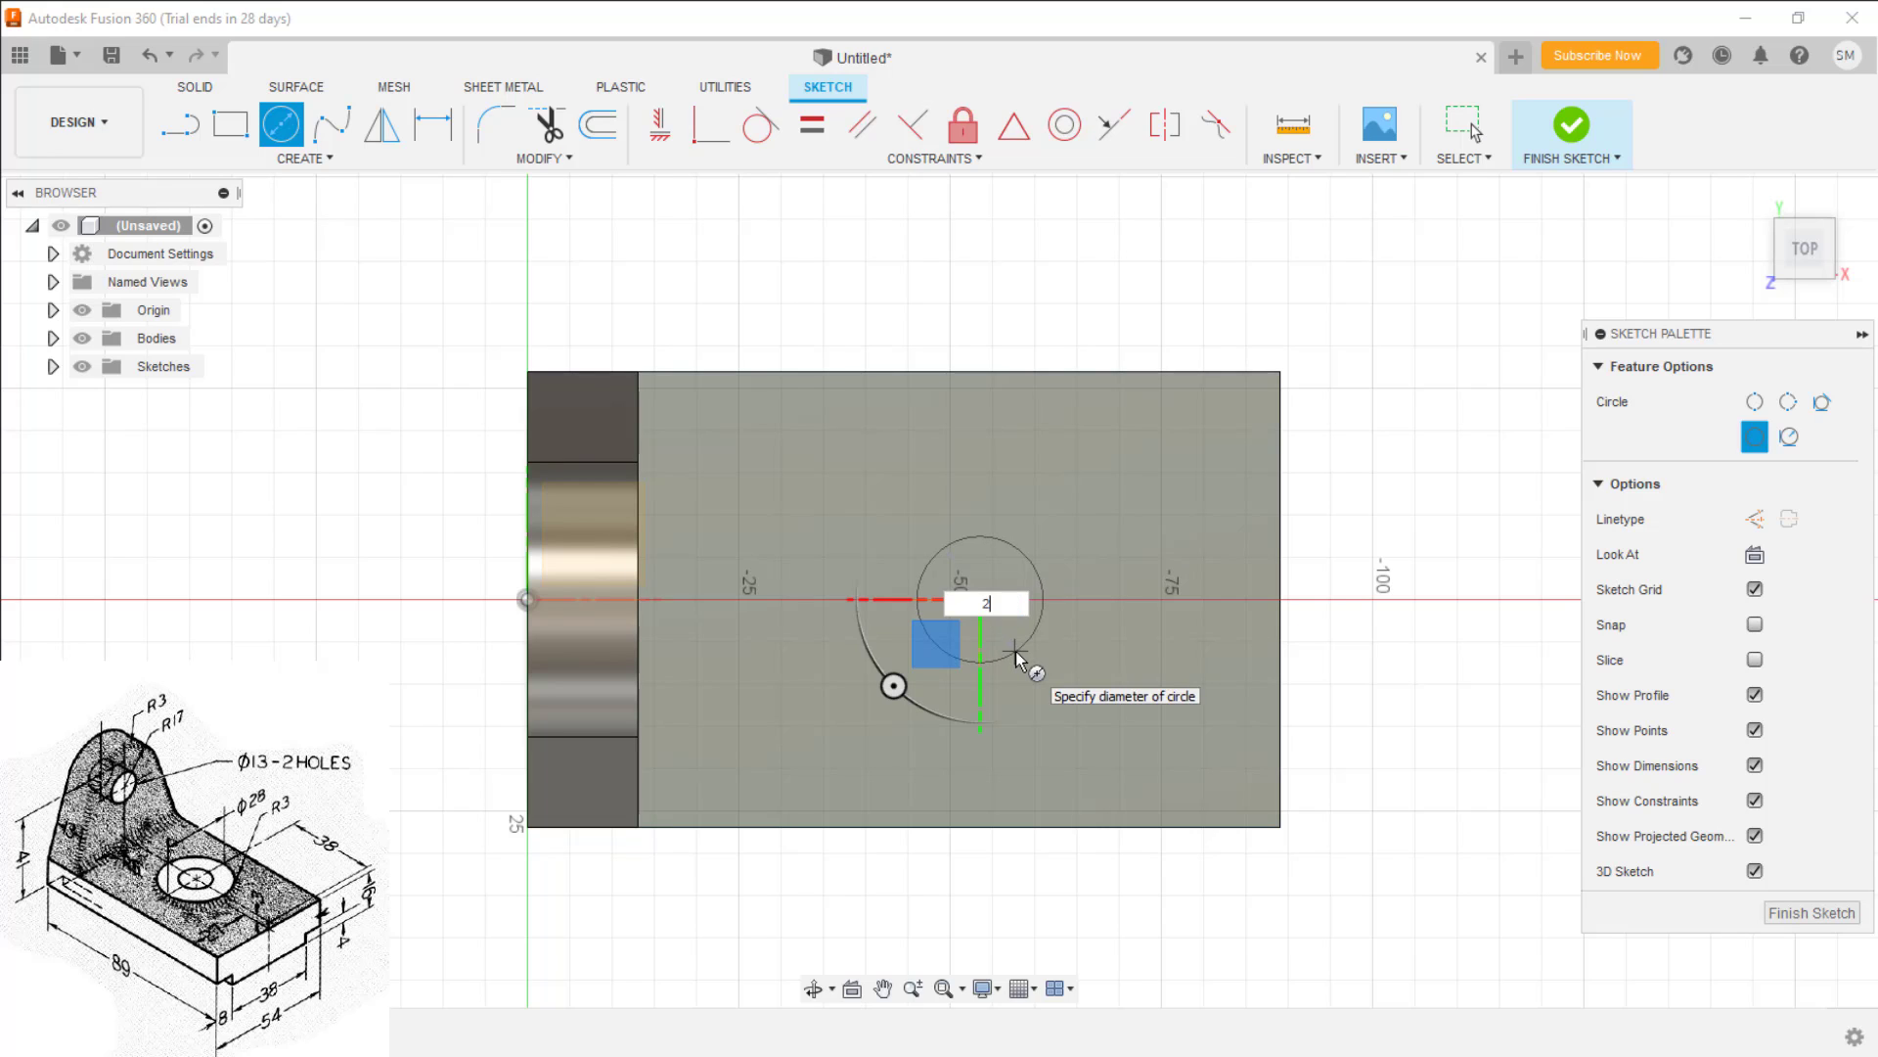
{"action": "type", "text": "8"}
{"action": "key", "text": "Return"}
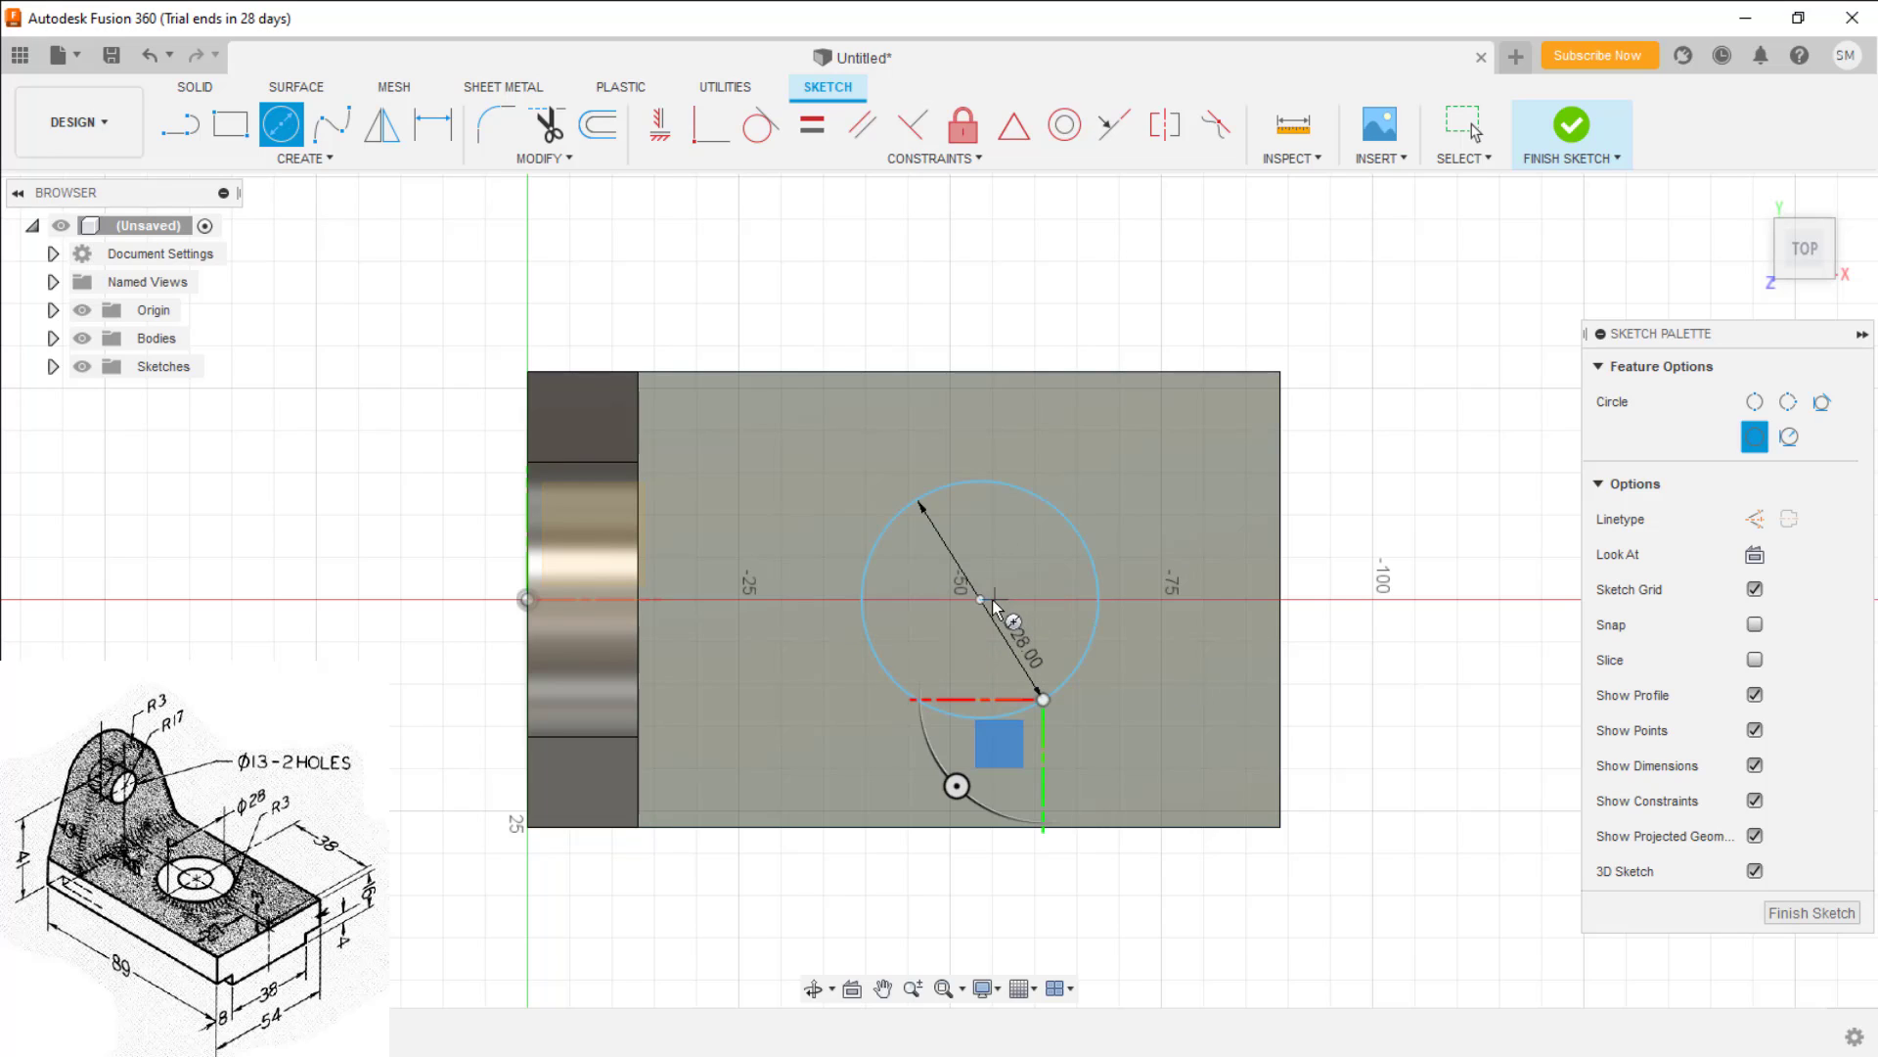
Add a 13 mm circle concentric with the 28 mm circle
{"action": "left_click", "coordinate": [982, 600]}
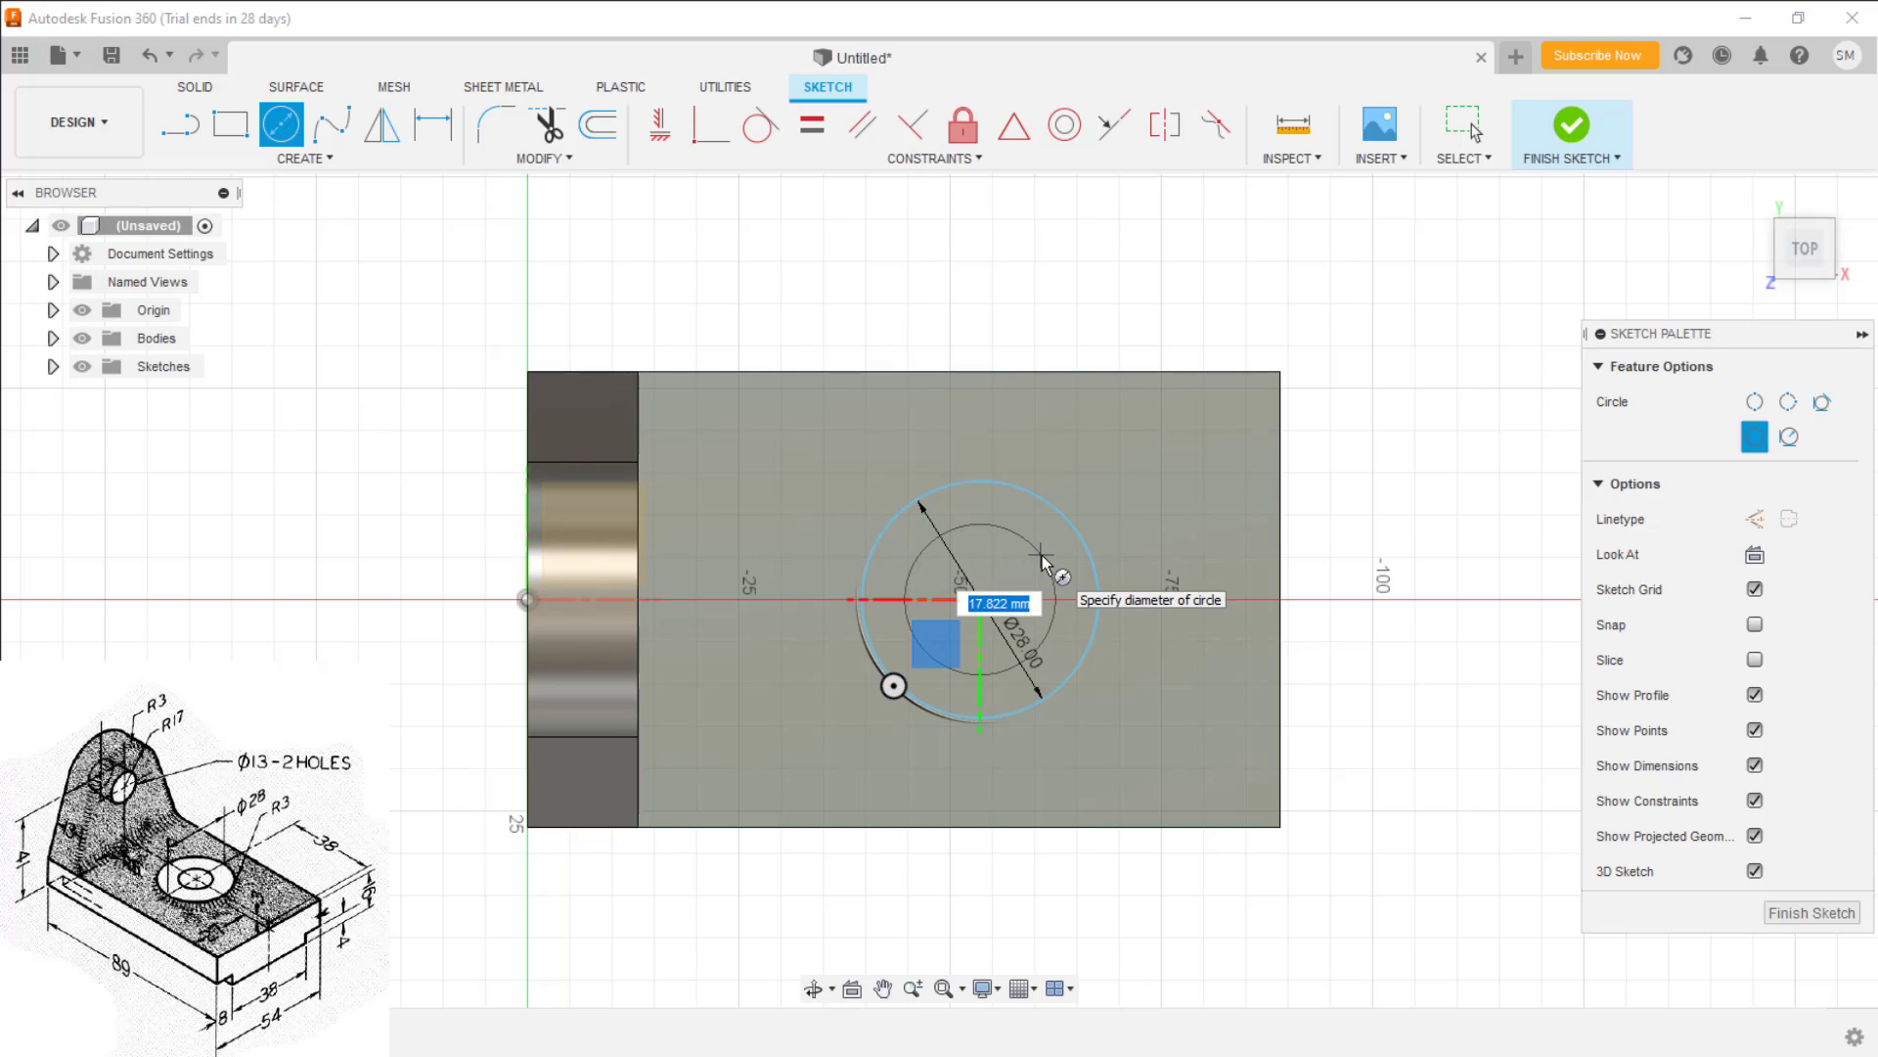
{"action": "type", "text": "13"}
{"action": "key", "text": "Return"}
{"action": "key", "text": "Escape"}
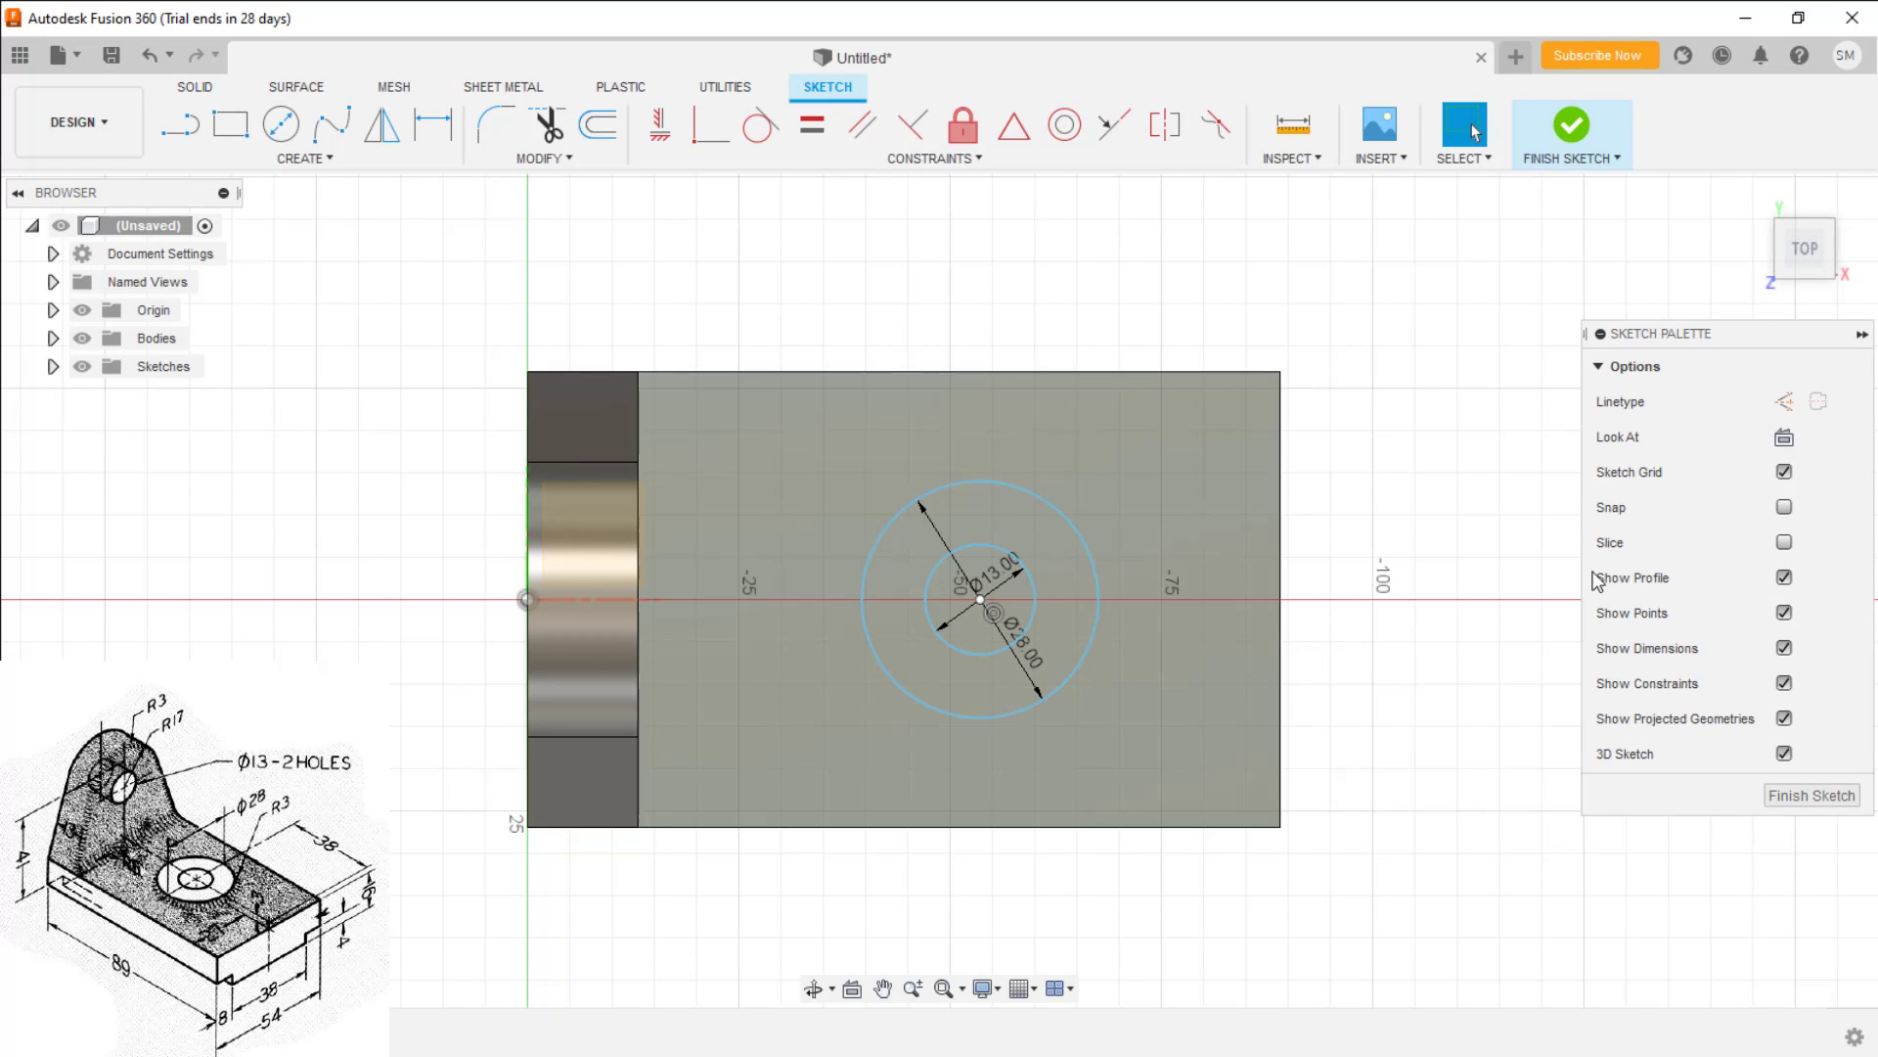
Finish the sketch and cut the 13 mm circle about 41 mm downward, all the way through the base
{"action": "left_click", "coordinate": [1805, 795]}
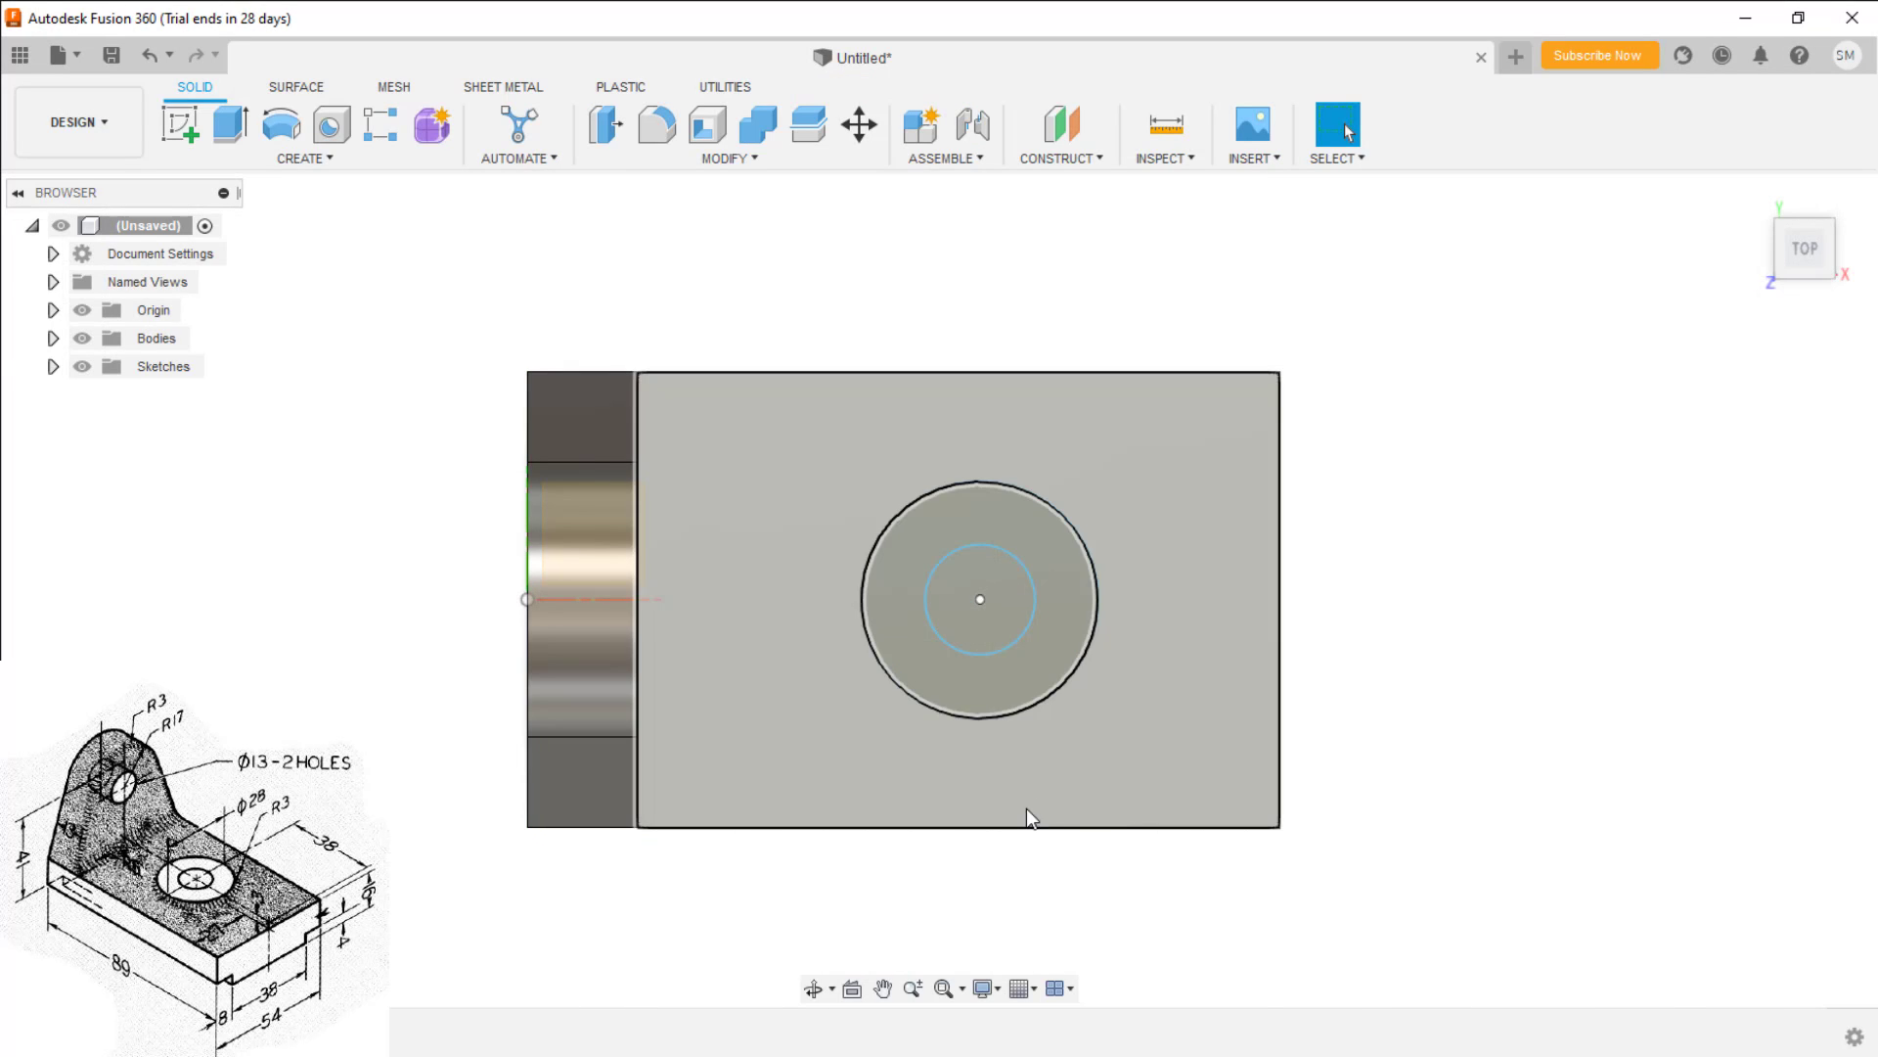
{"action": "middle_click_drag", "start_coordinate": [915, 791], "coordinate": [931, 724], "text": "shift"}
{"action": "right_click", "coordinate": [978, 724]}
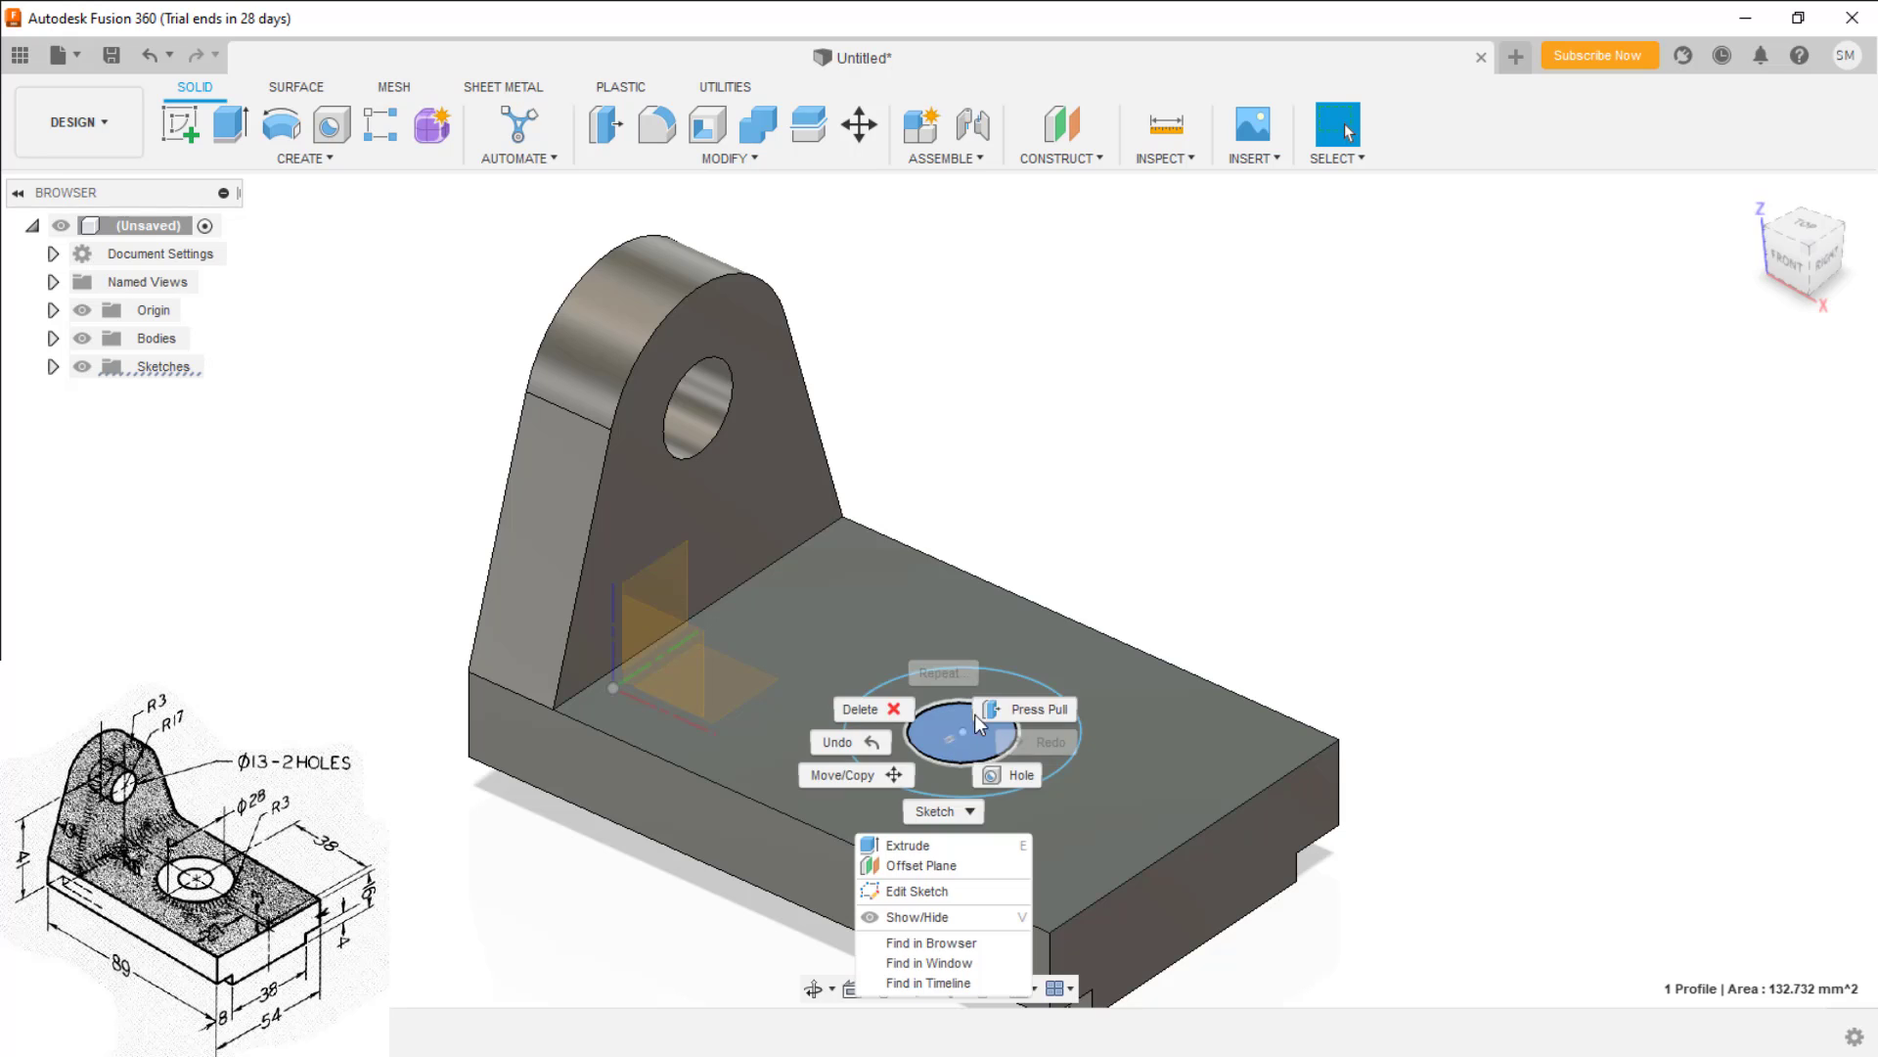
{"action": "left_click", "coordinate": [1018, 706]}
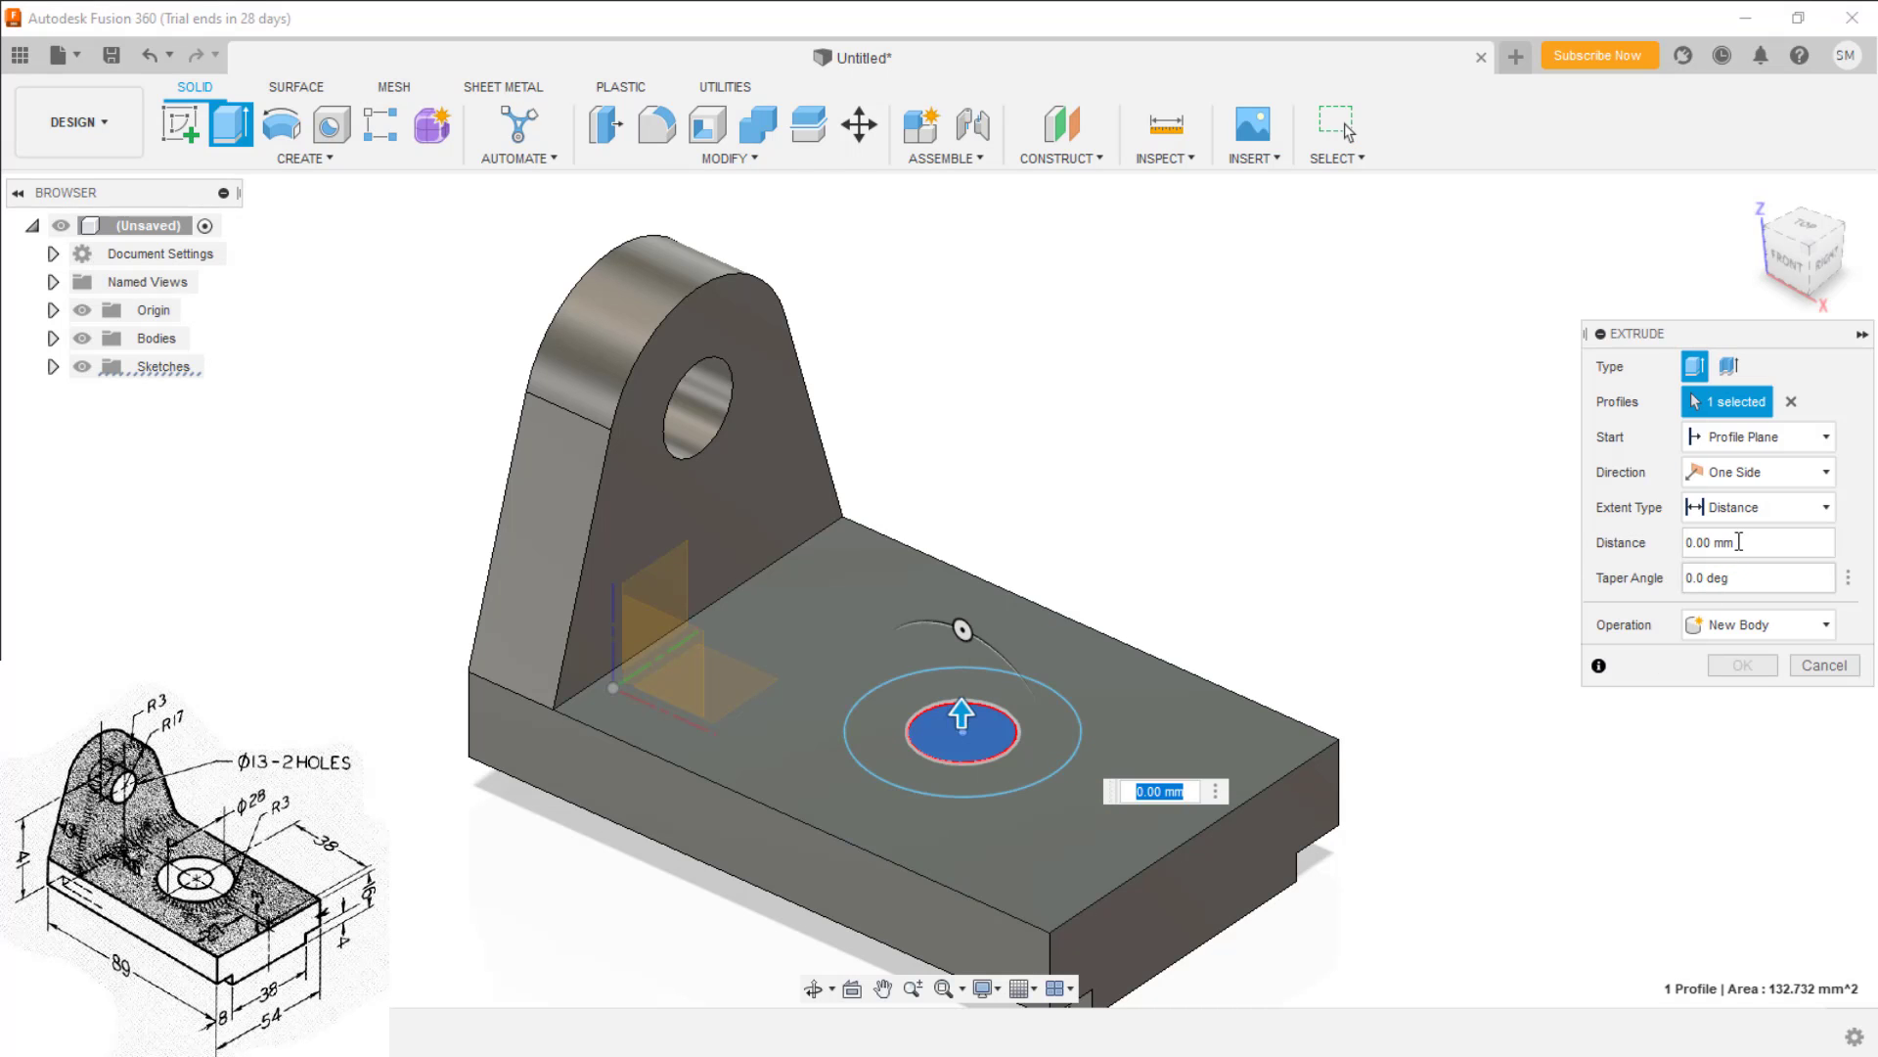
{"action": "left_click_drag", "start_coordinate": [962, 712], "coordinate": [724, 978]}
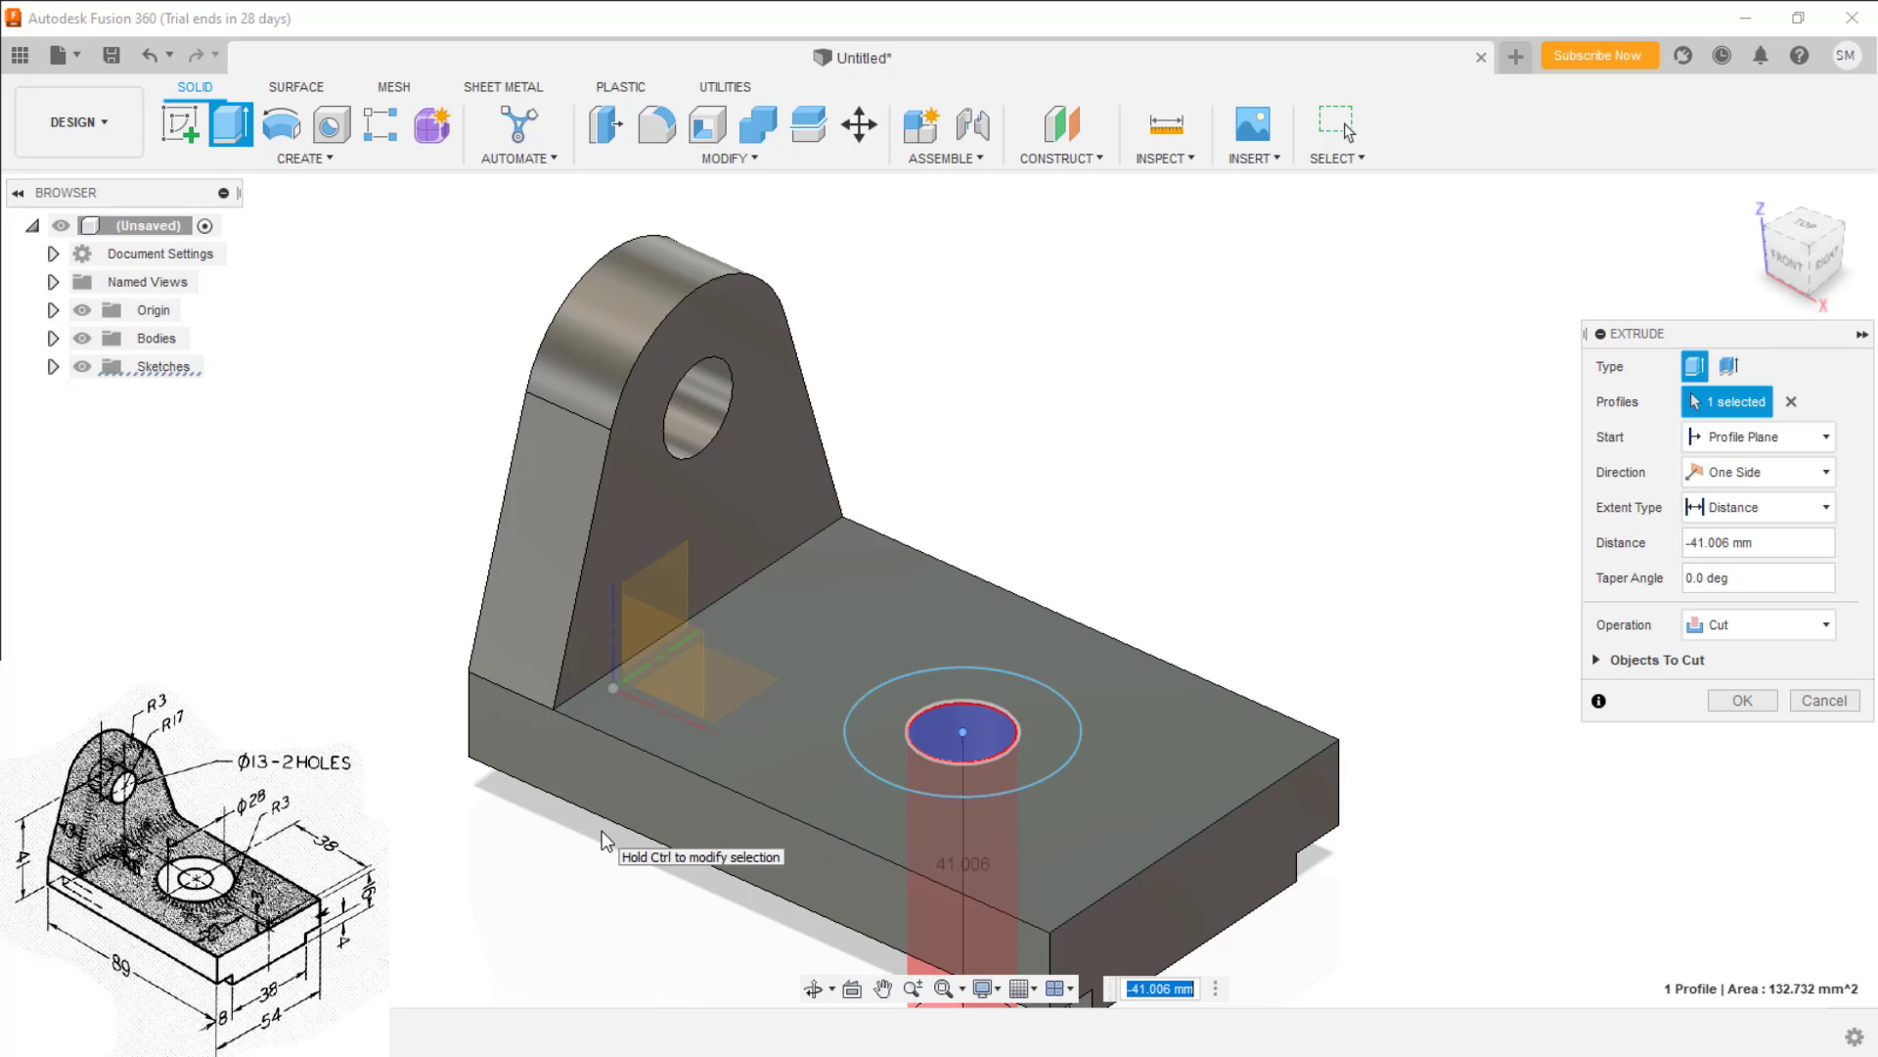
{"action": "key", "text": "Return"}
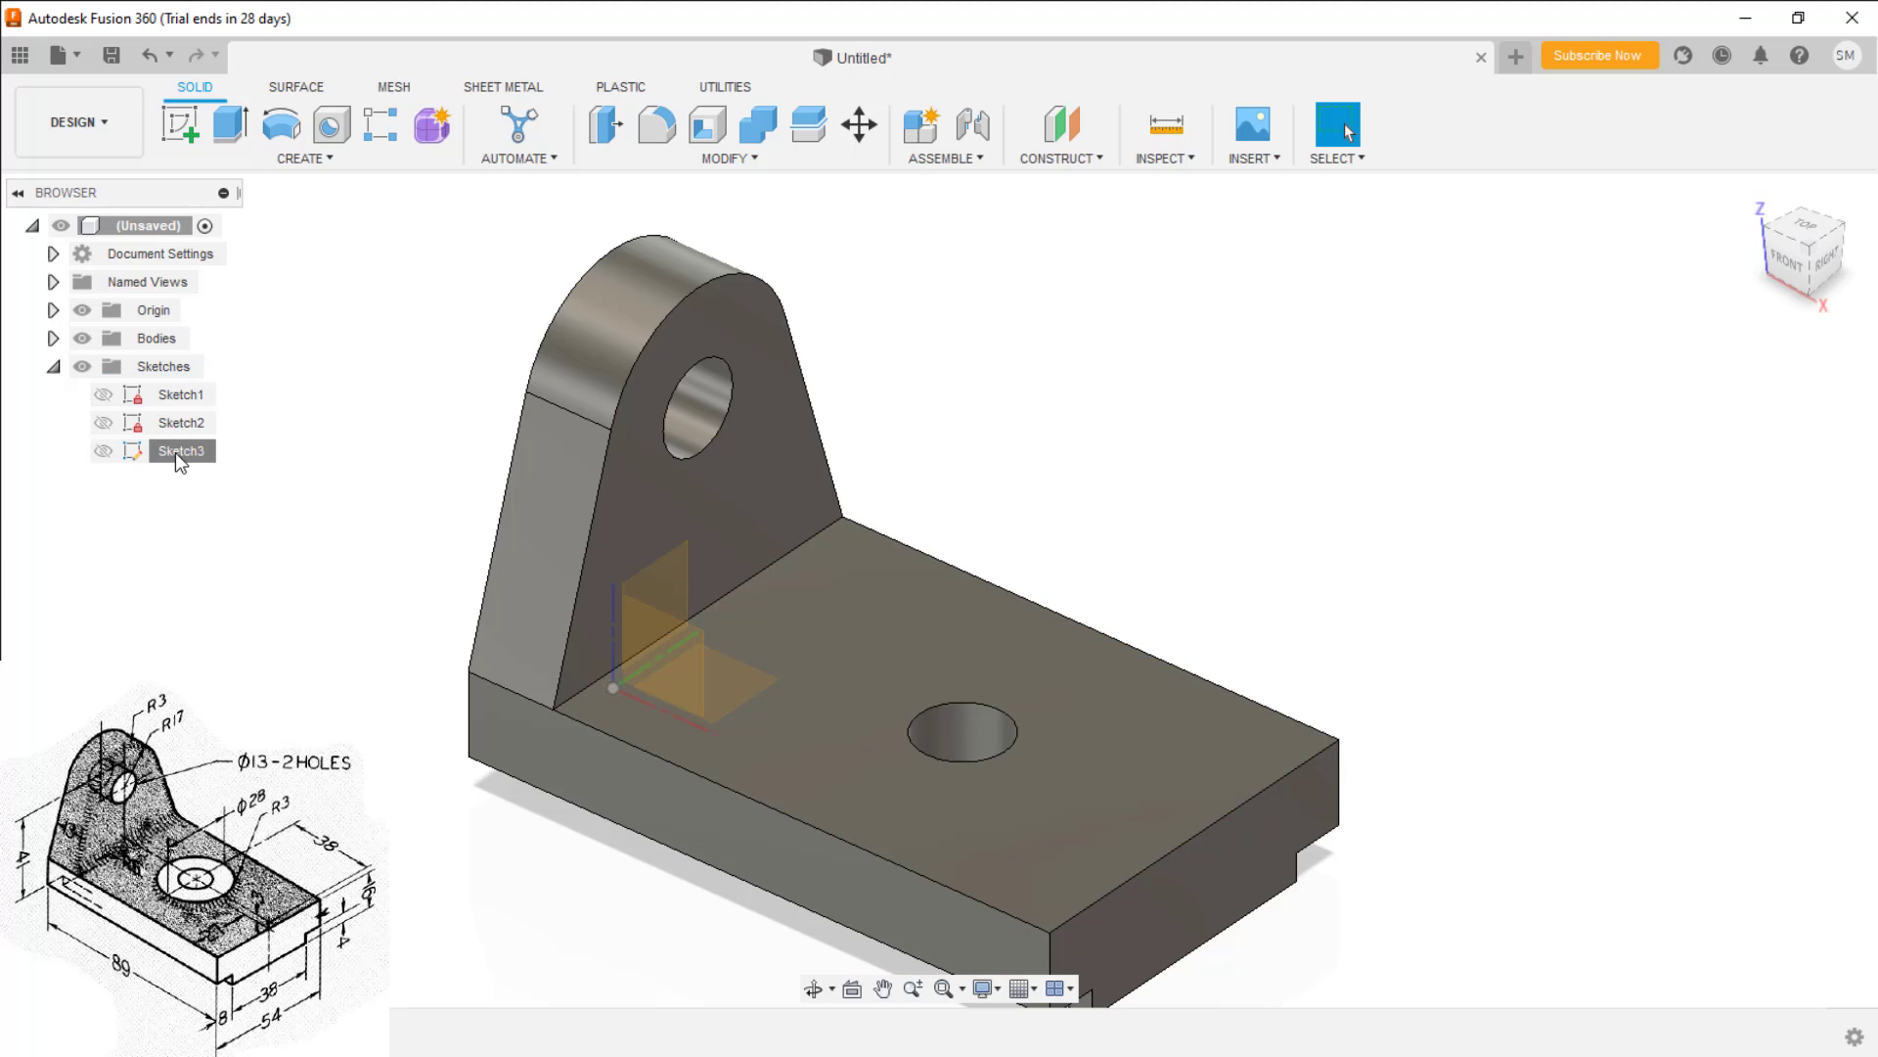
Show all the hidden sketches again, including the one with the 28 mm circle
{"action": "right_click", "coordinate": [134, 373]}
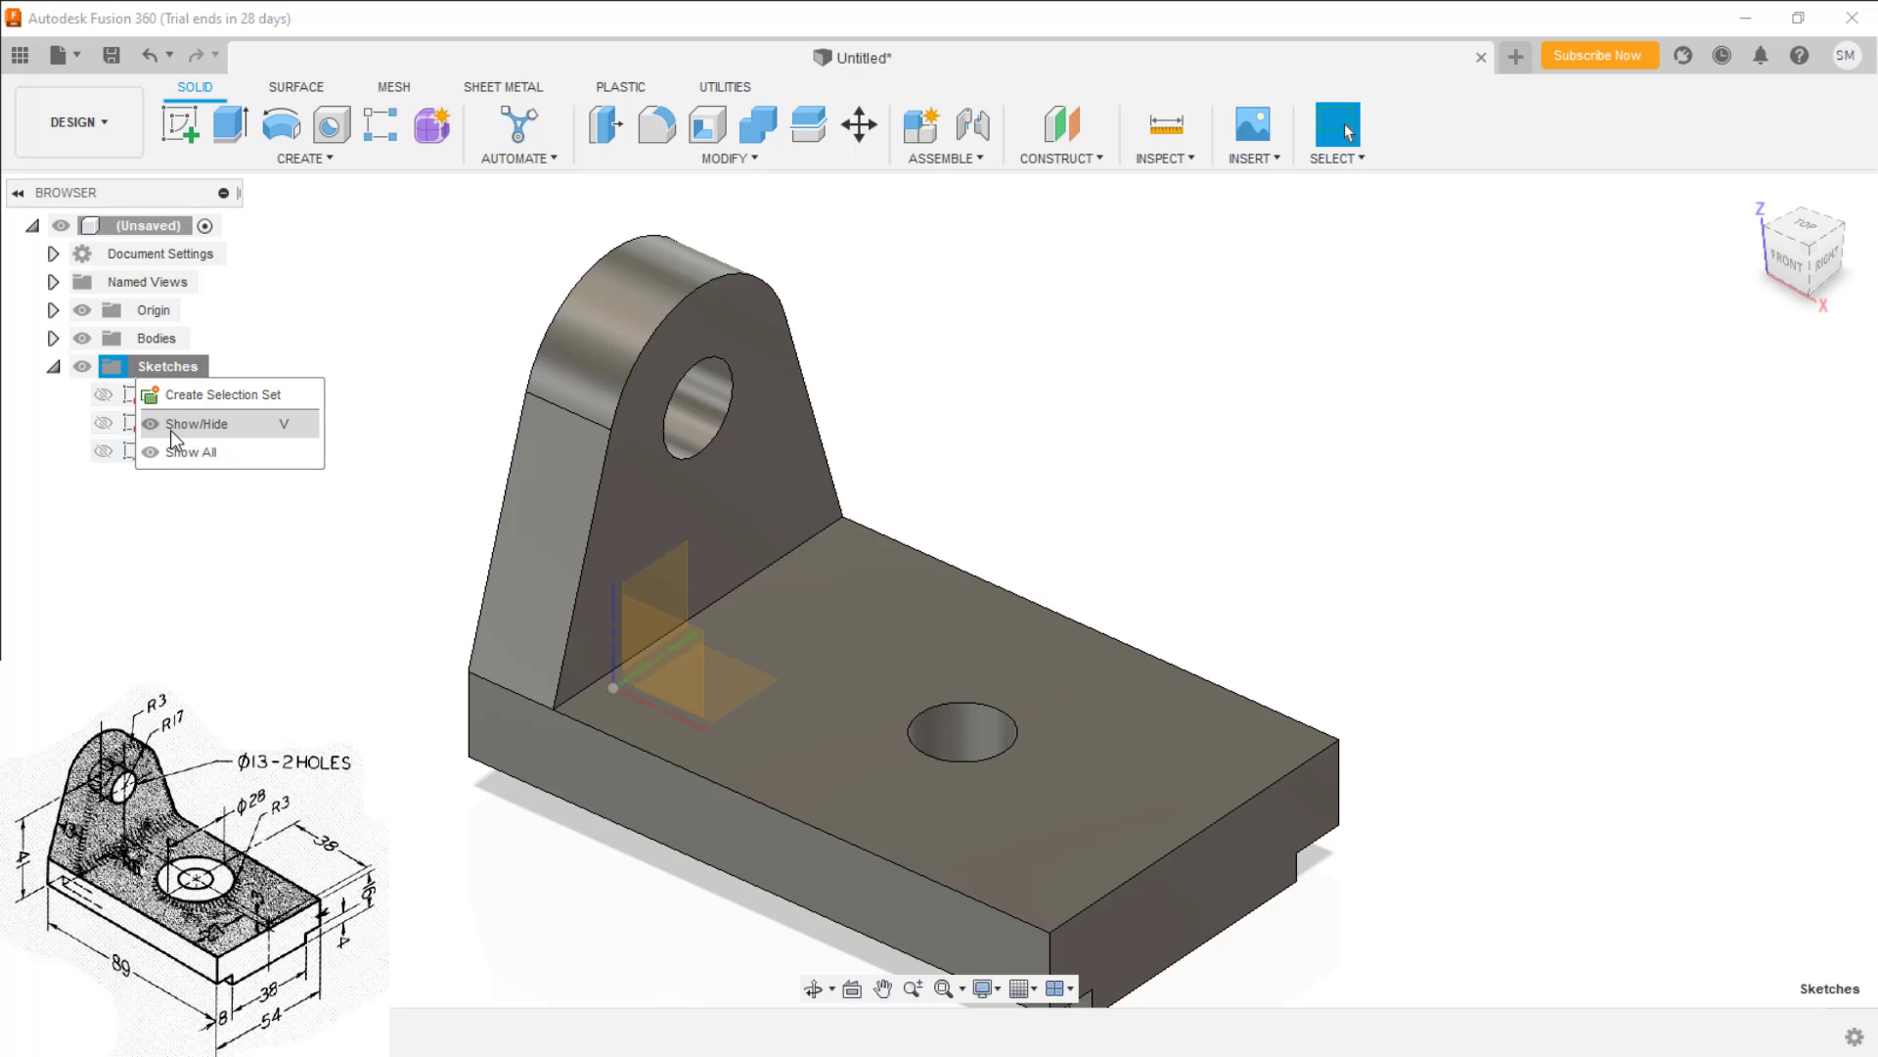
{"action": "left_click", "coordinate": [170, 430]}
{"action": "right_click", "coordinate": [144, 366]}
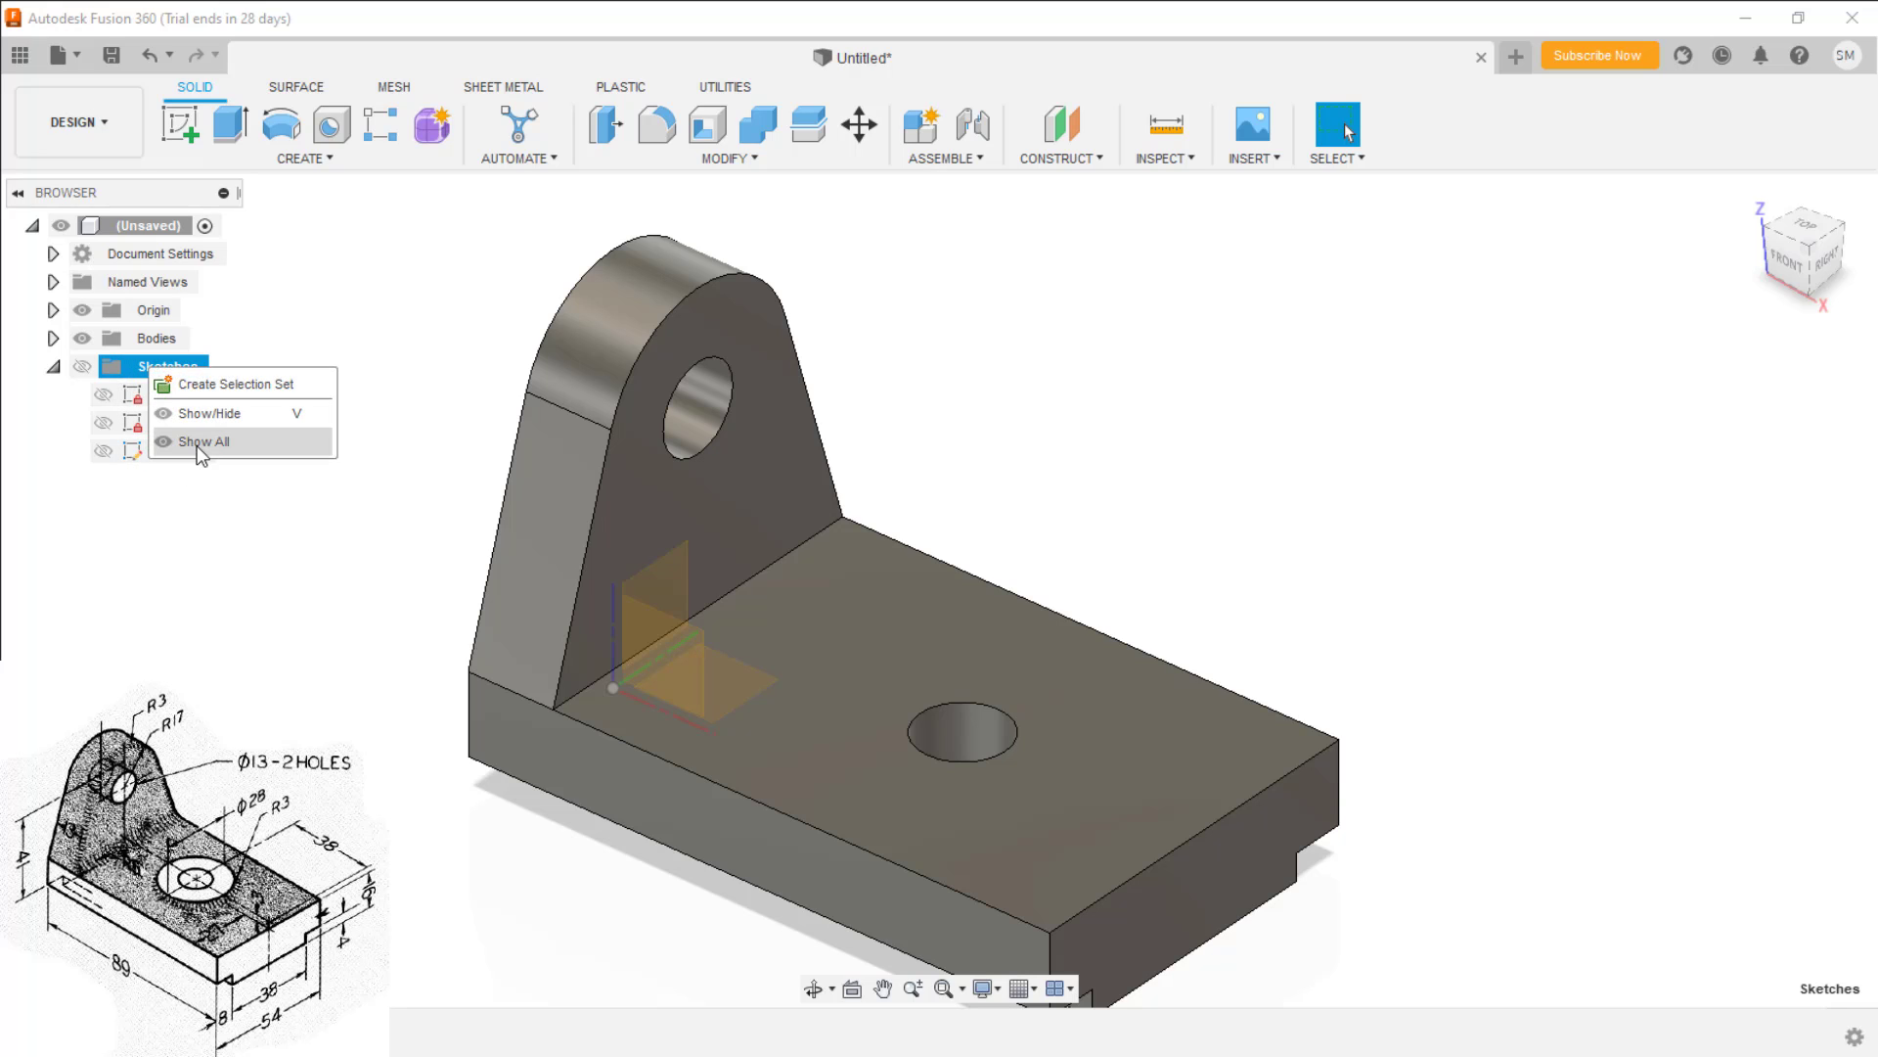
{"action": "left_click", "coordinate": [197, 444]}
{"action": "left_click", "coordinate": [270, 605]}
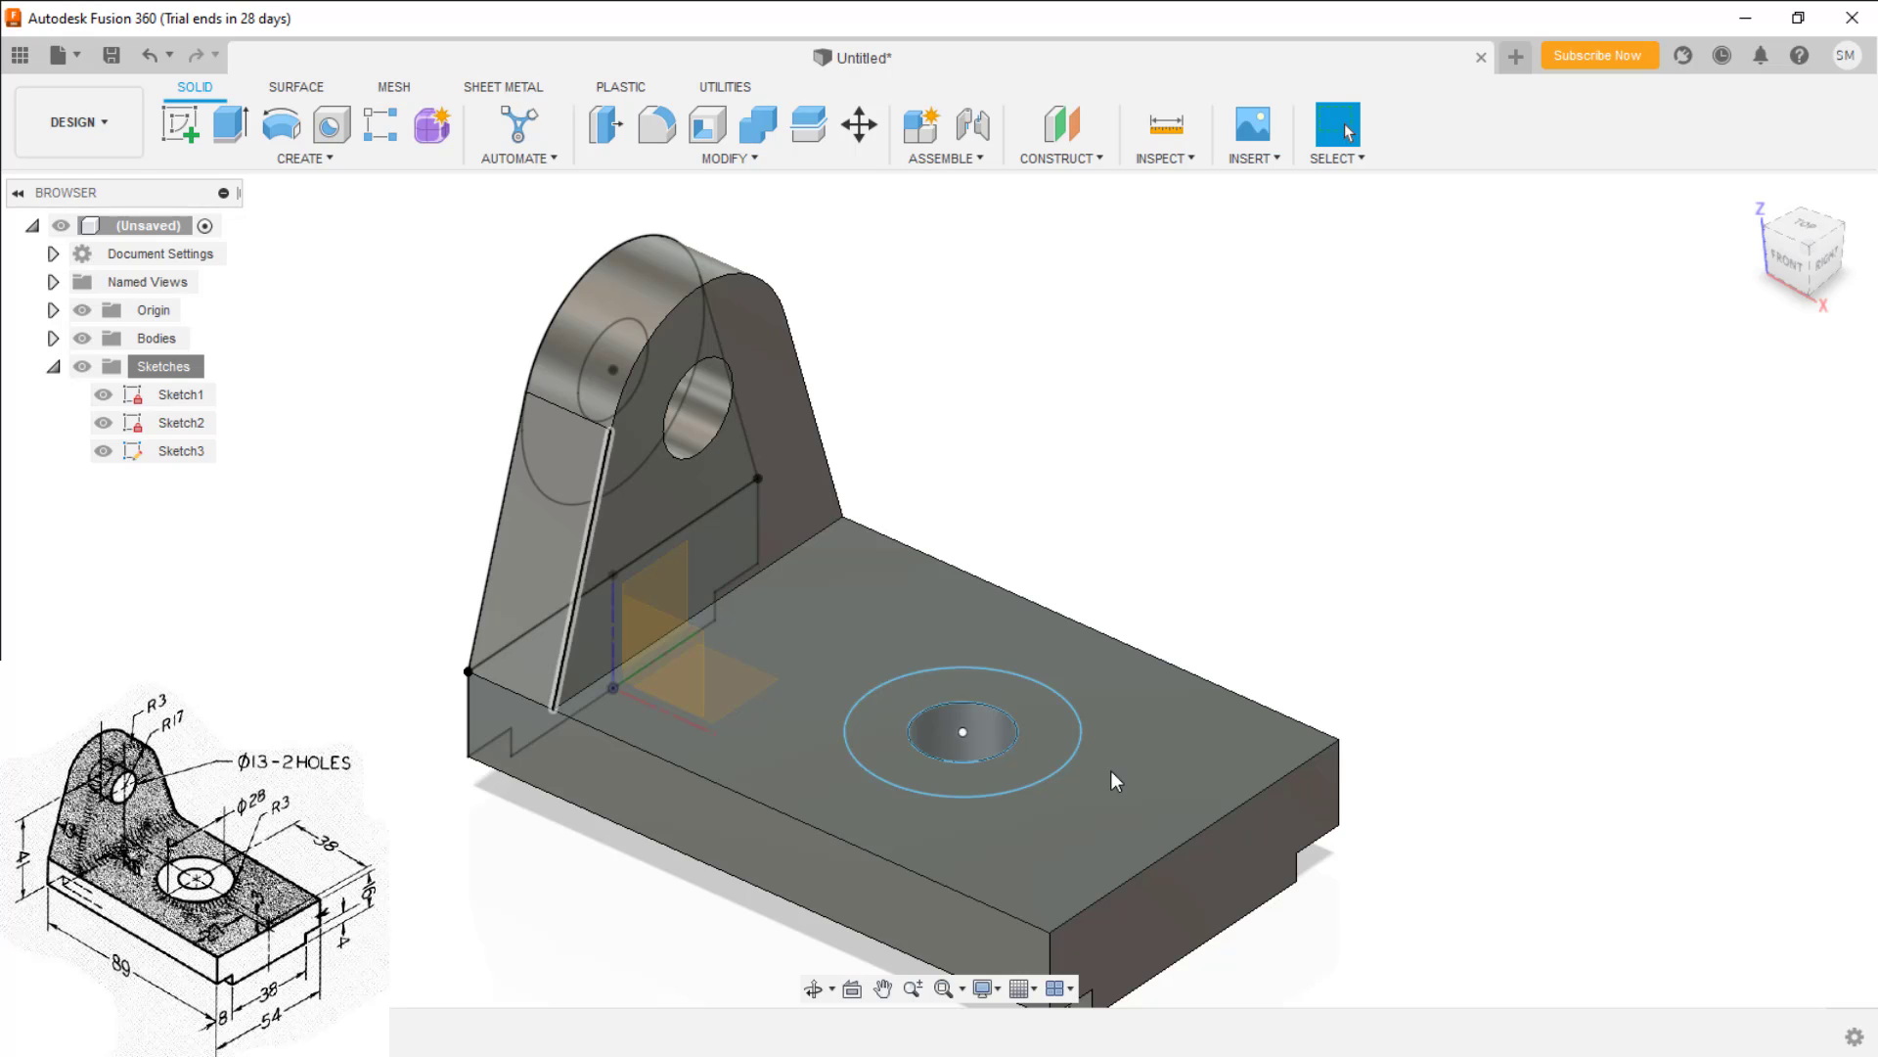
Extrude the ring between the 13 mm and 28 mm circles upward by 3 mm, and hide the sketches
{"action": "left_click", "coordinate": [1036, 757]}
{"action": "right_click", "coordinate": [1038, 757]}
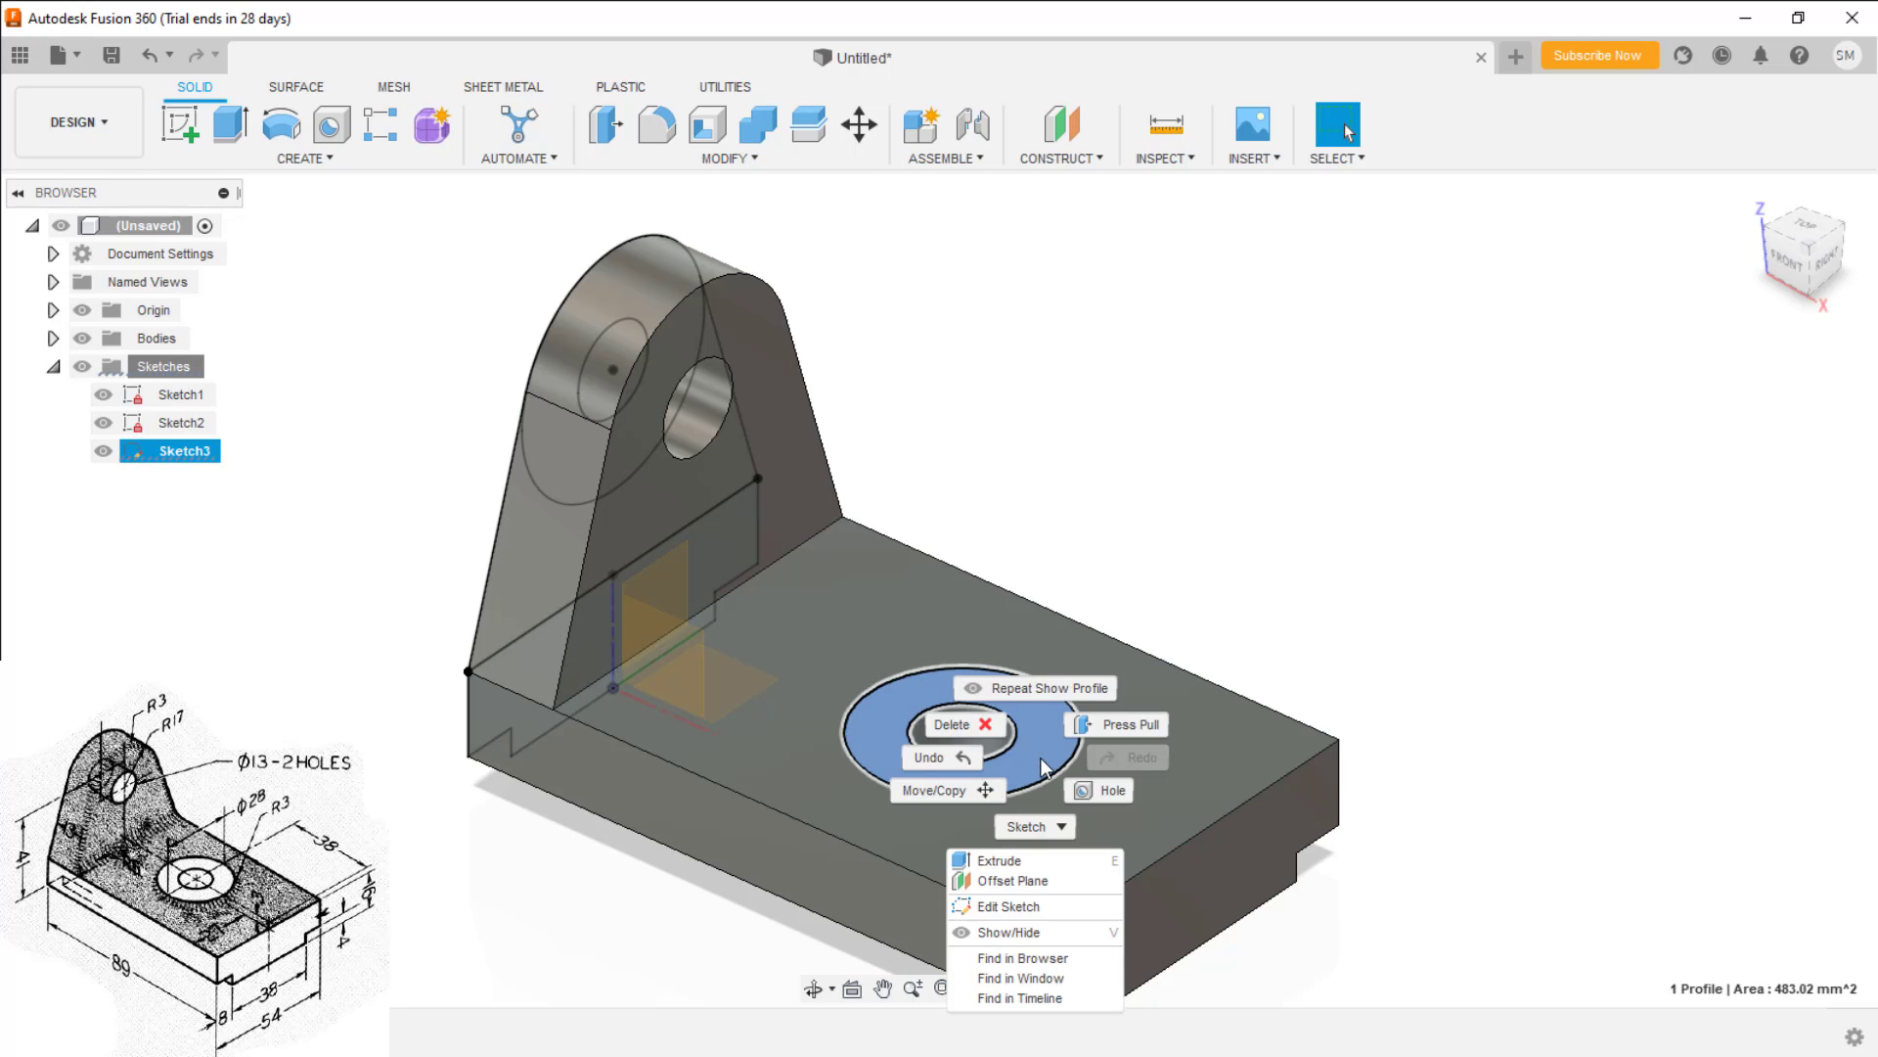
{"action": "left_click", "coordinate": [1104, 725]}
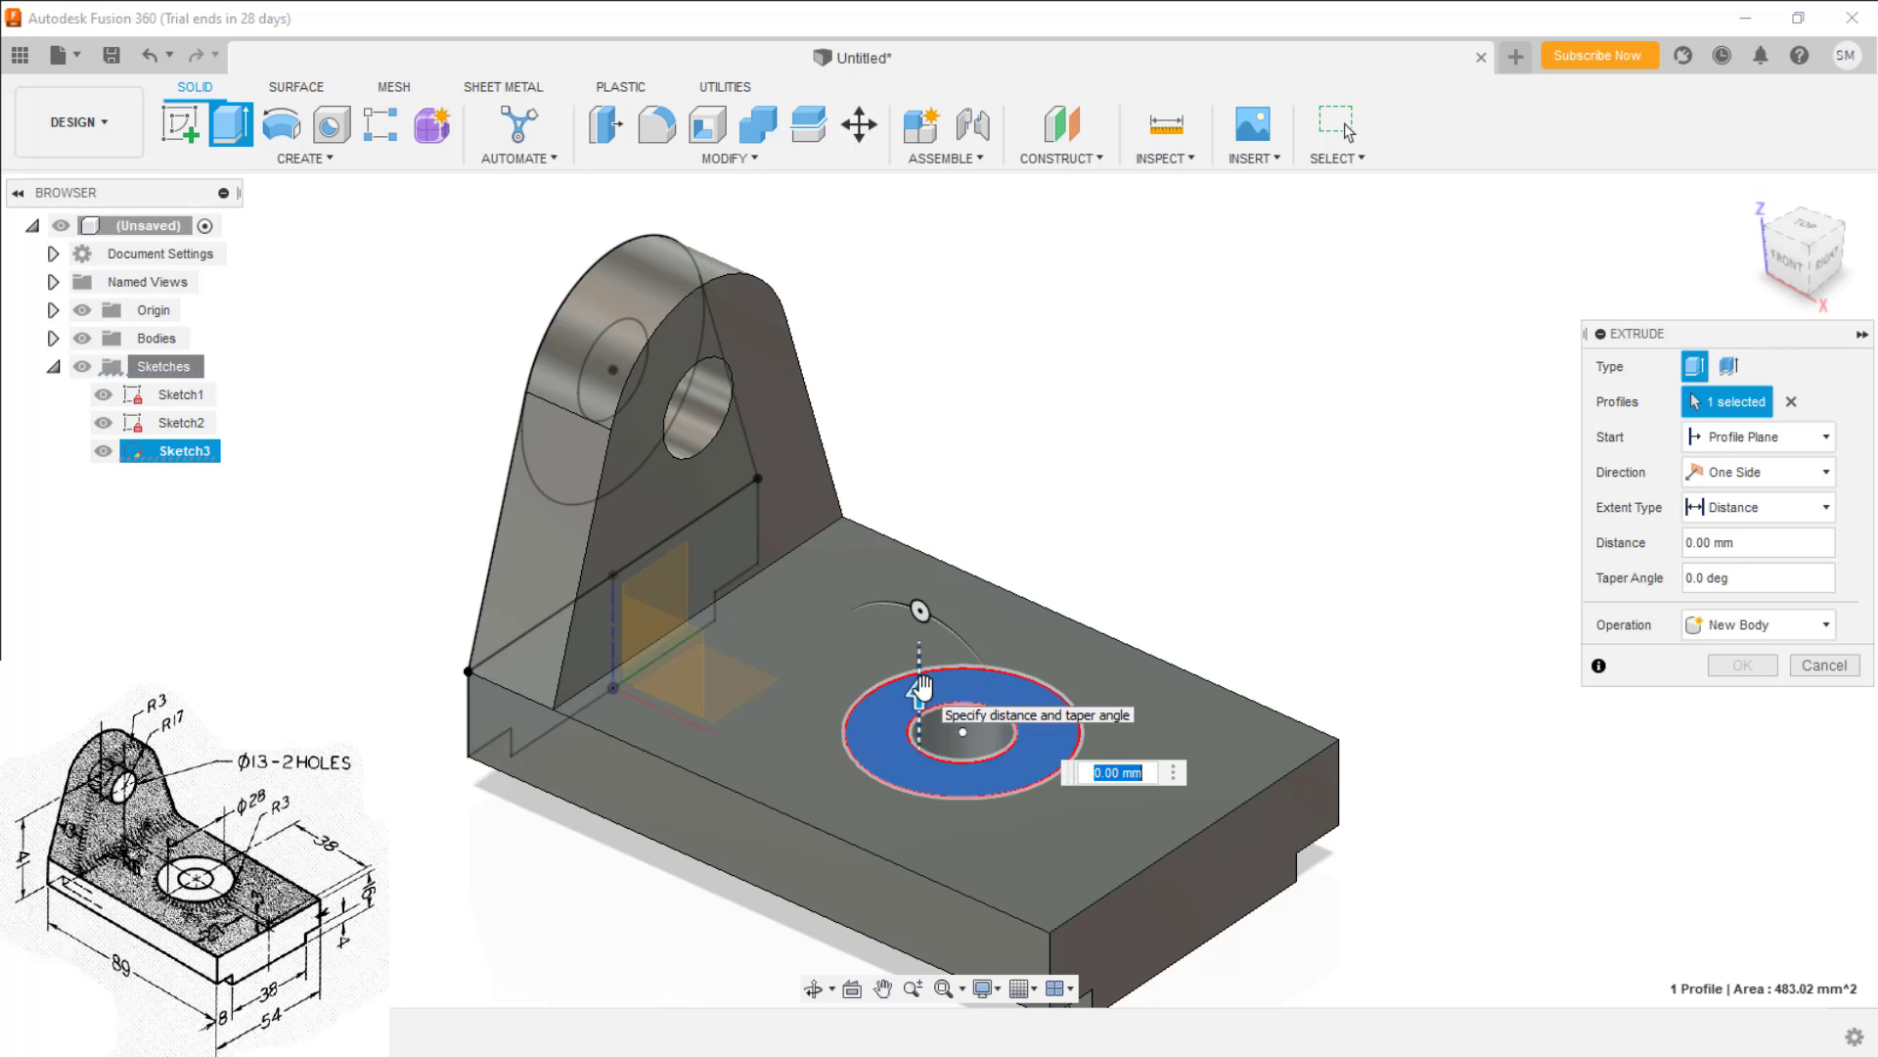
{"action": "type", "text": "3"}
{"action": "key", "text": "Return"}
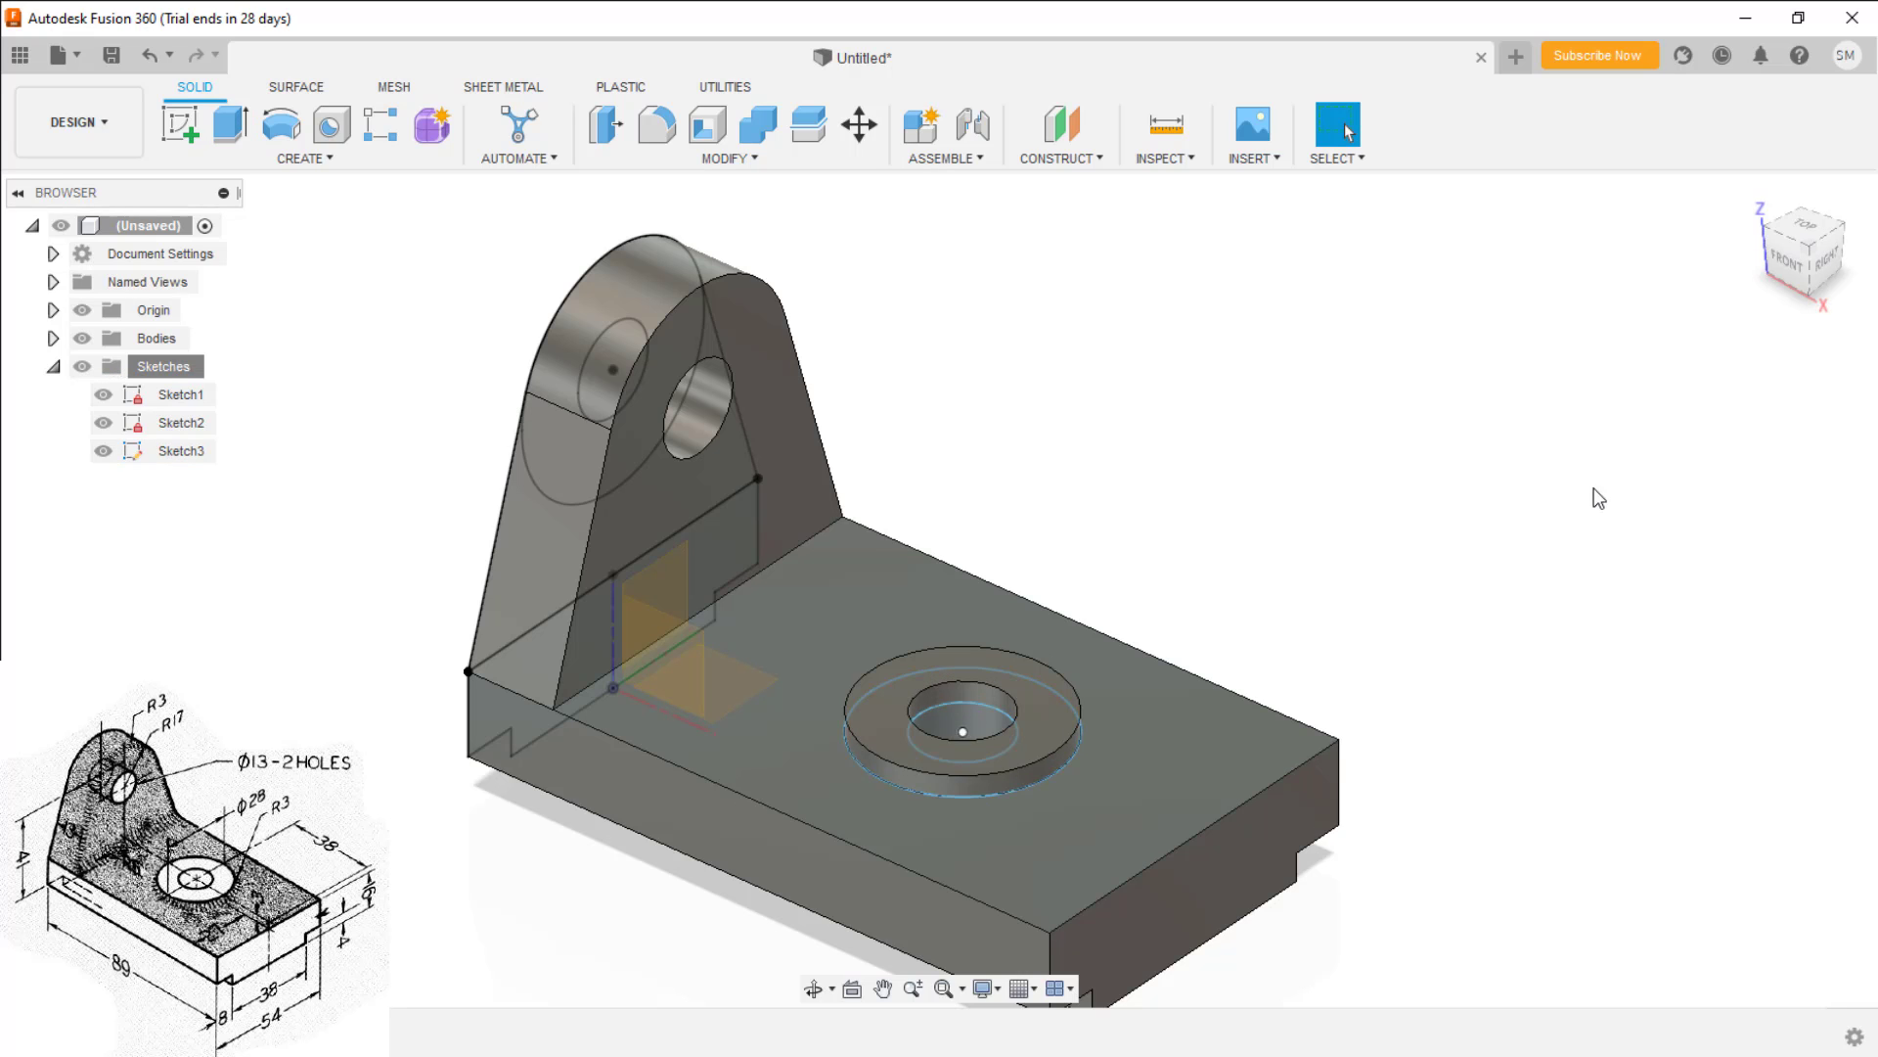
{"action": "middle_click_drag", "start_coordinate": [1448, 487], "coordinate": [1569, 447]}
{"action": "key", "text": "v"}
Fillet the boss's bottom edge, the corner between lug and base, and the lug's inner outline edges with a 3 mm radius
{"action": "scroll", "coordinate": [1001, 765], "scroll_direction": "down", "scroll_amount": 1}
{"action": "left_click", "coordinate": [1010, 770]}
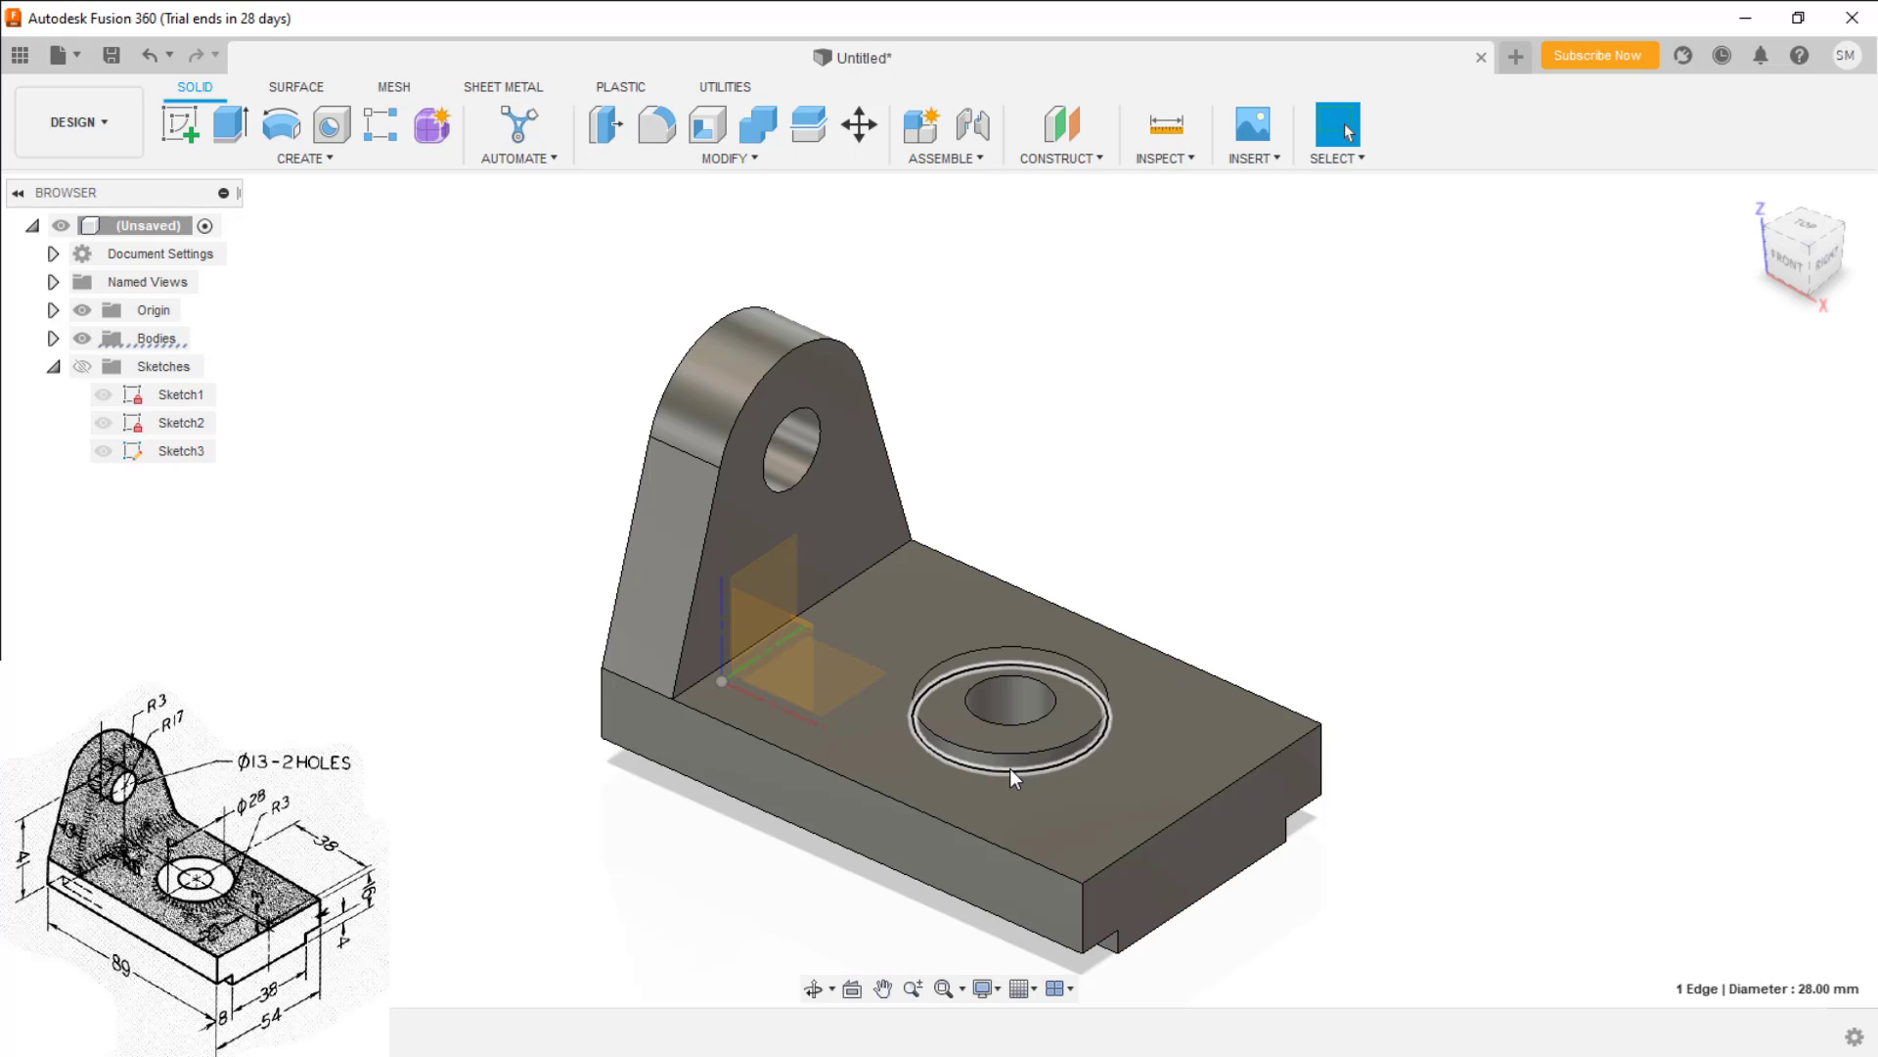
{"action": "right_click", "coordinate": [1011, 770]}
{"action": "left_click", "coordinate": [957, 890]}
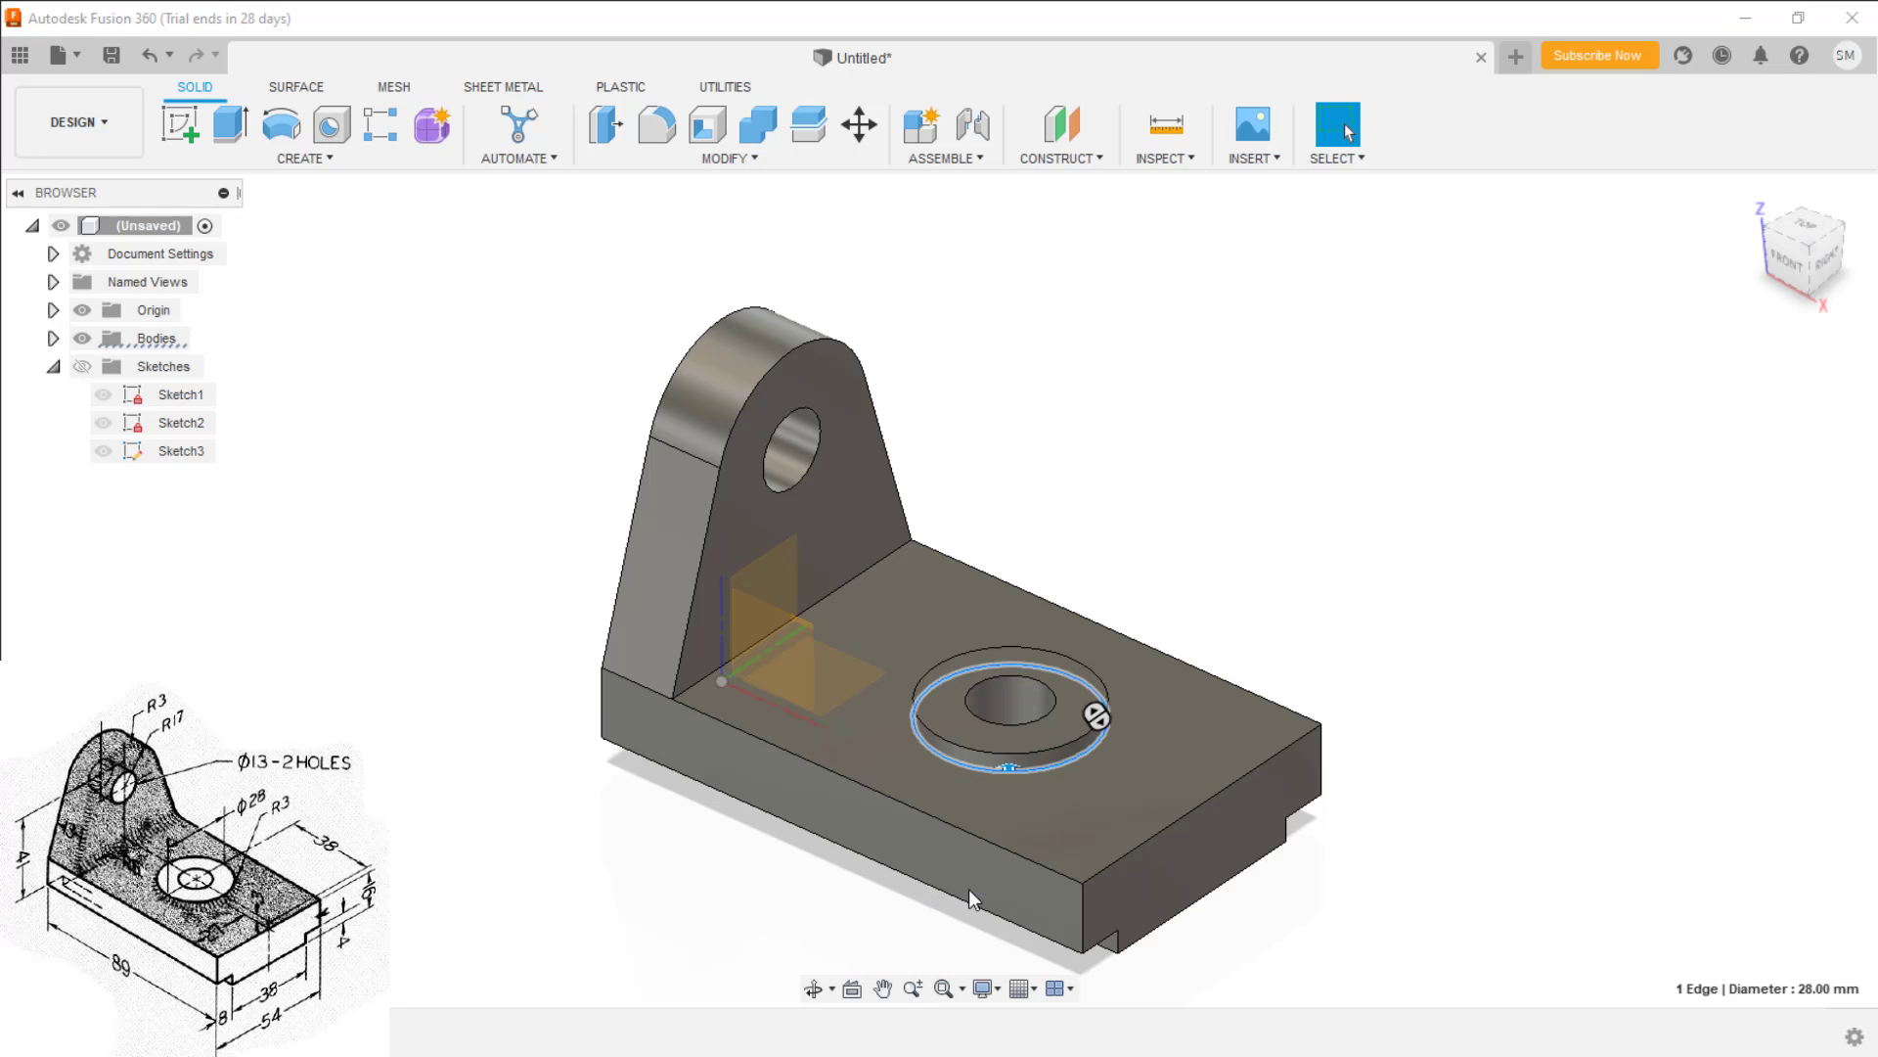
{"action": "left_click", "coordinate": [857, 575]}
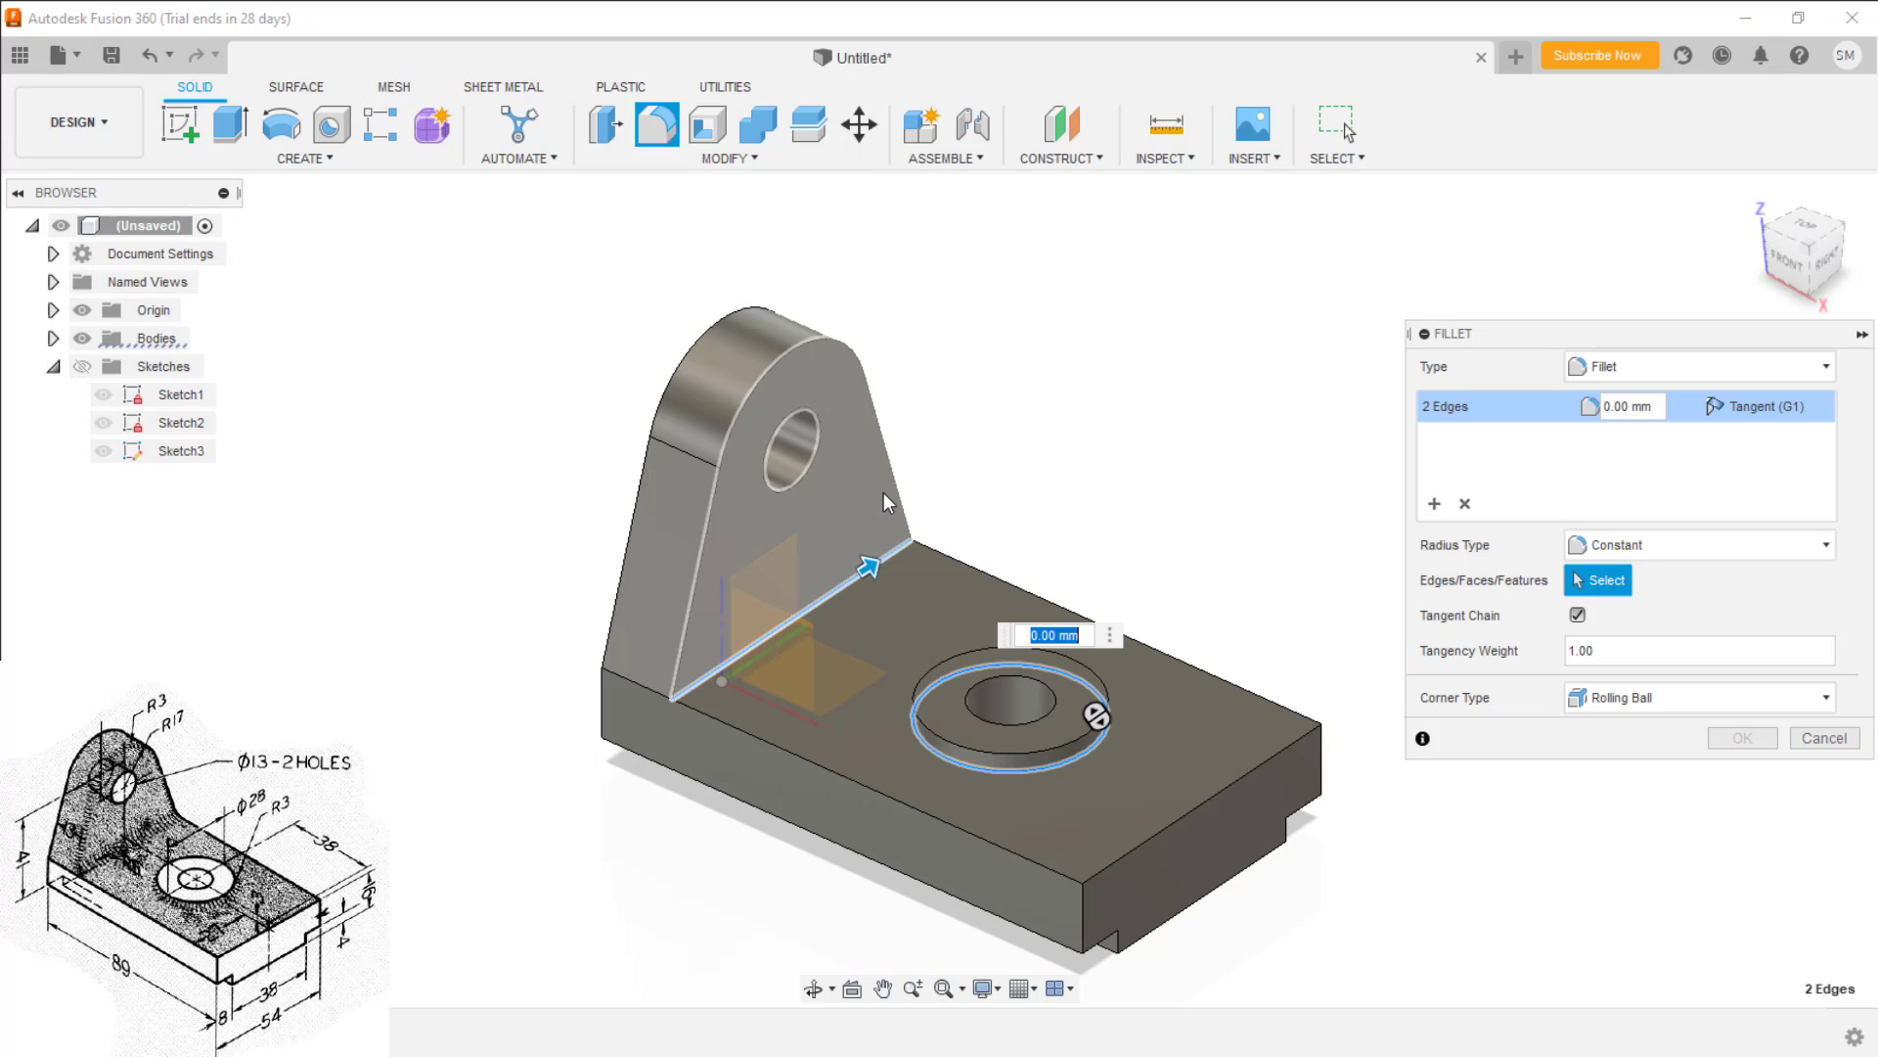
{"action": "left_click", "coordinate": [893, 479]}
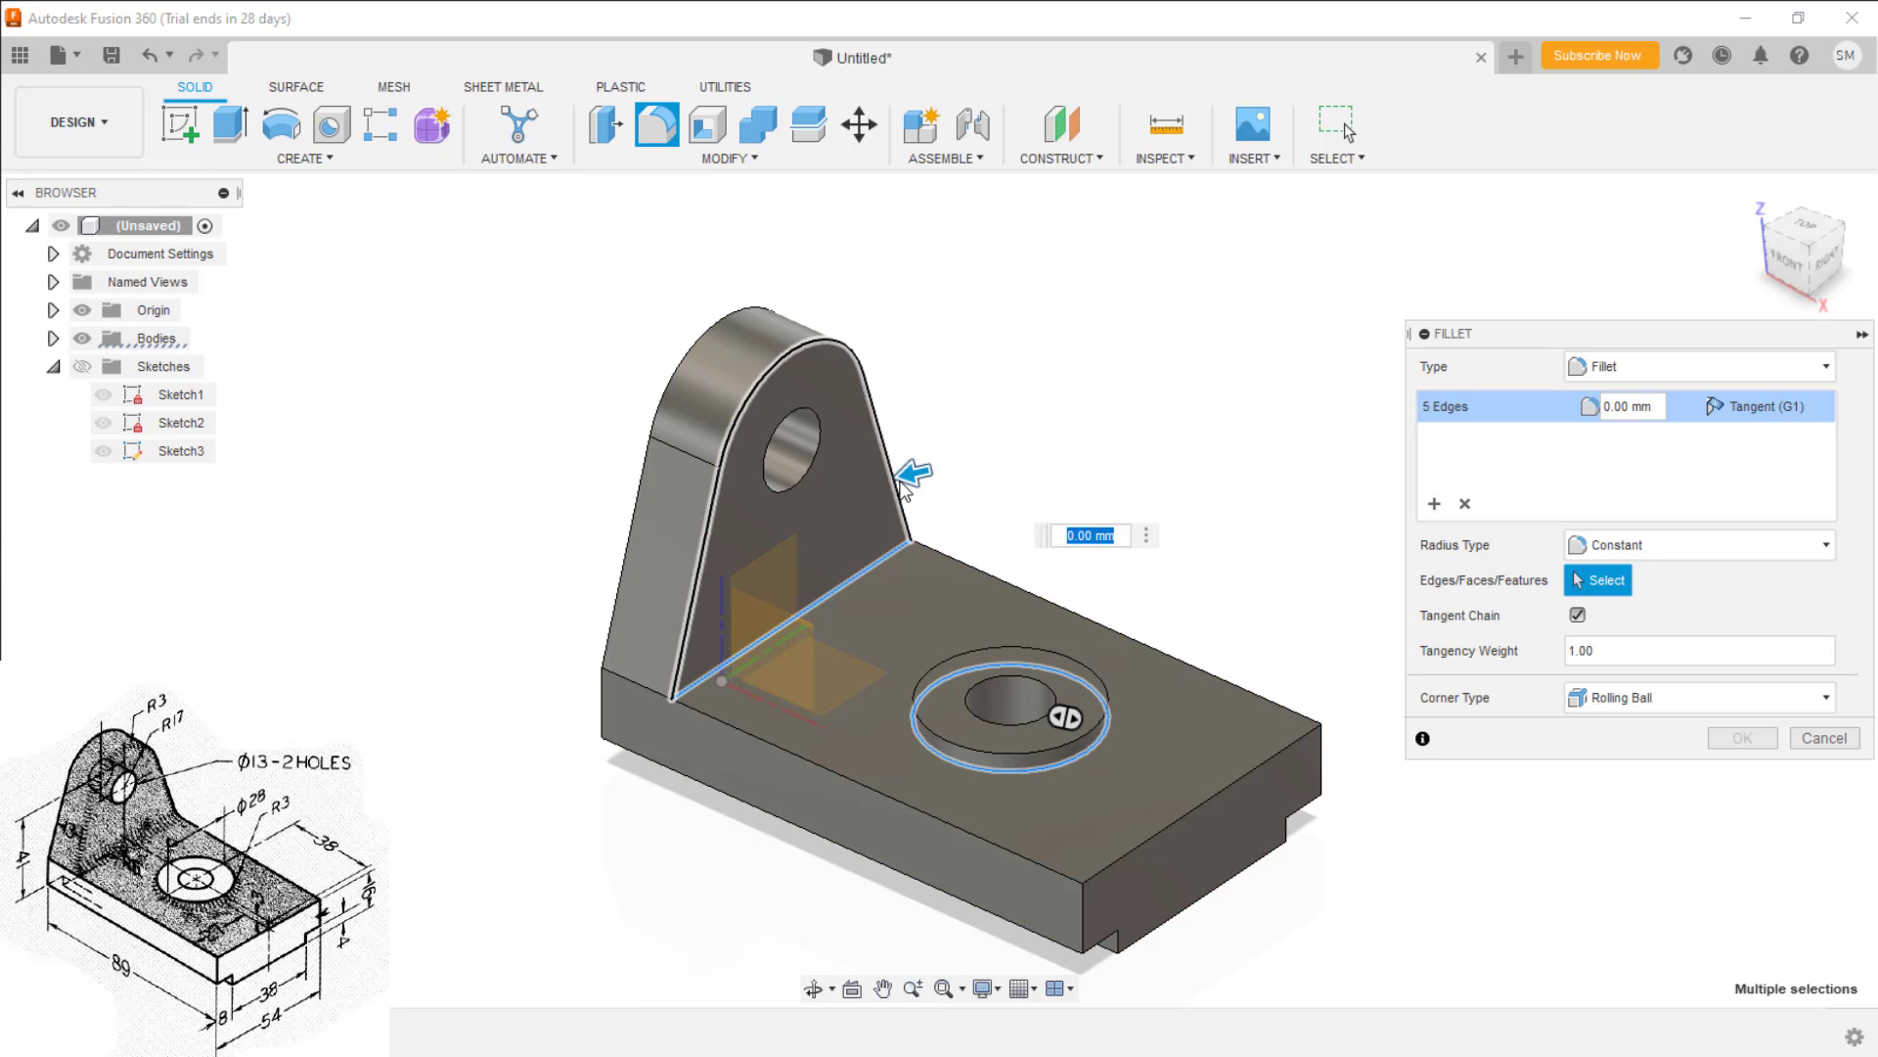
{"action": "type", "text": "3"}
{"action": "key", "text": "Return"}
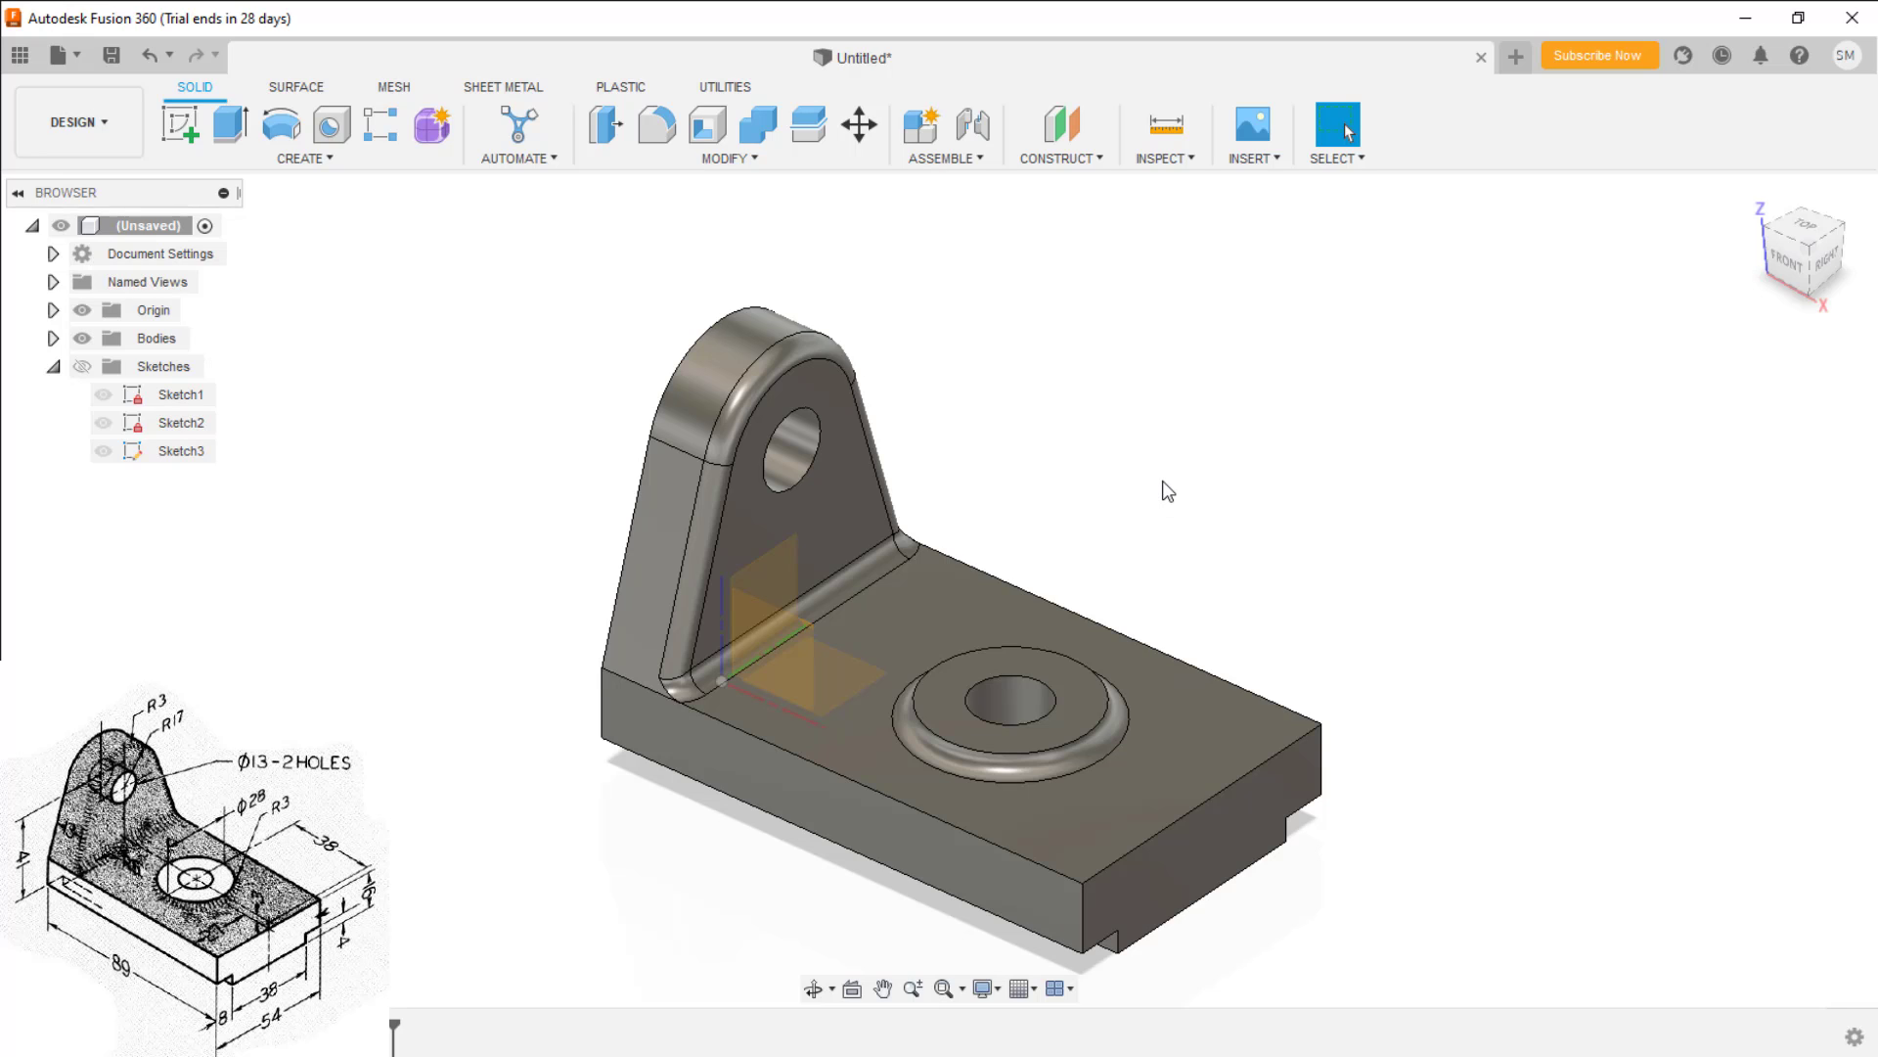
Apply the Paint - Enamel Glossy (Yellow) appearance to the whole bracket body
{"action": "right_click", "coordinate": [1131, 688]}
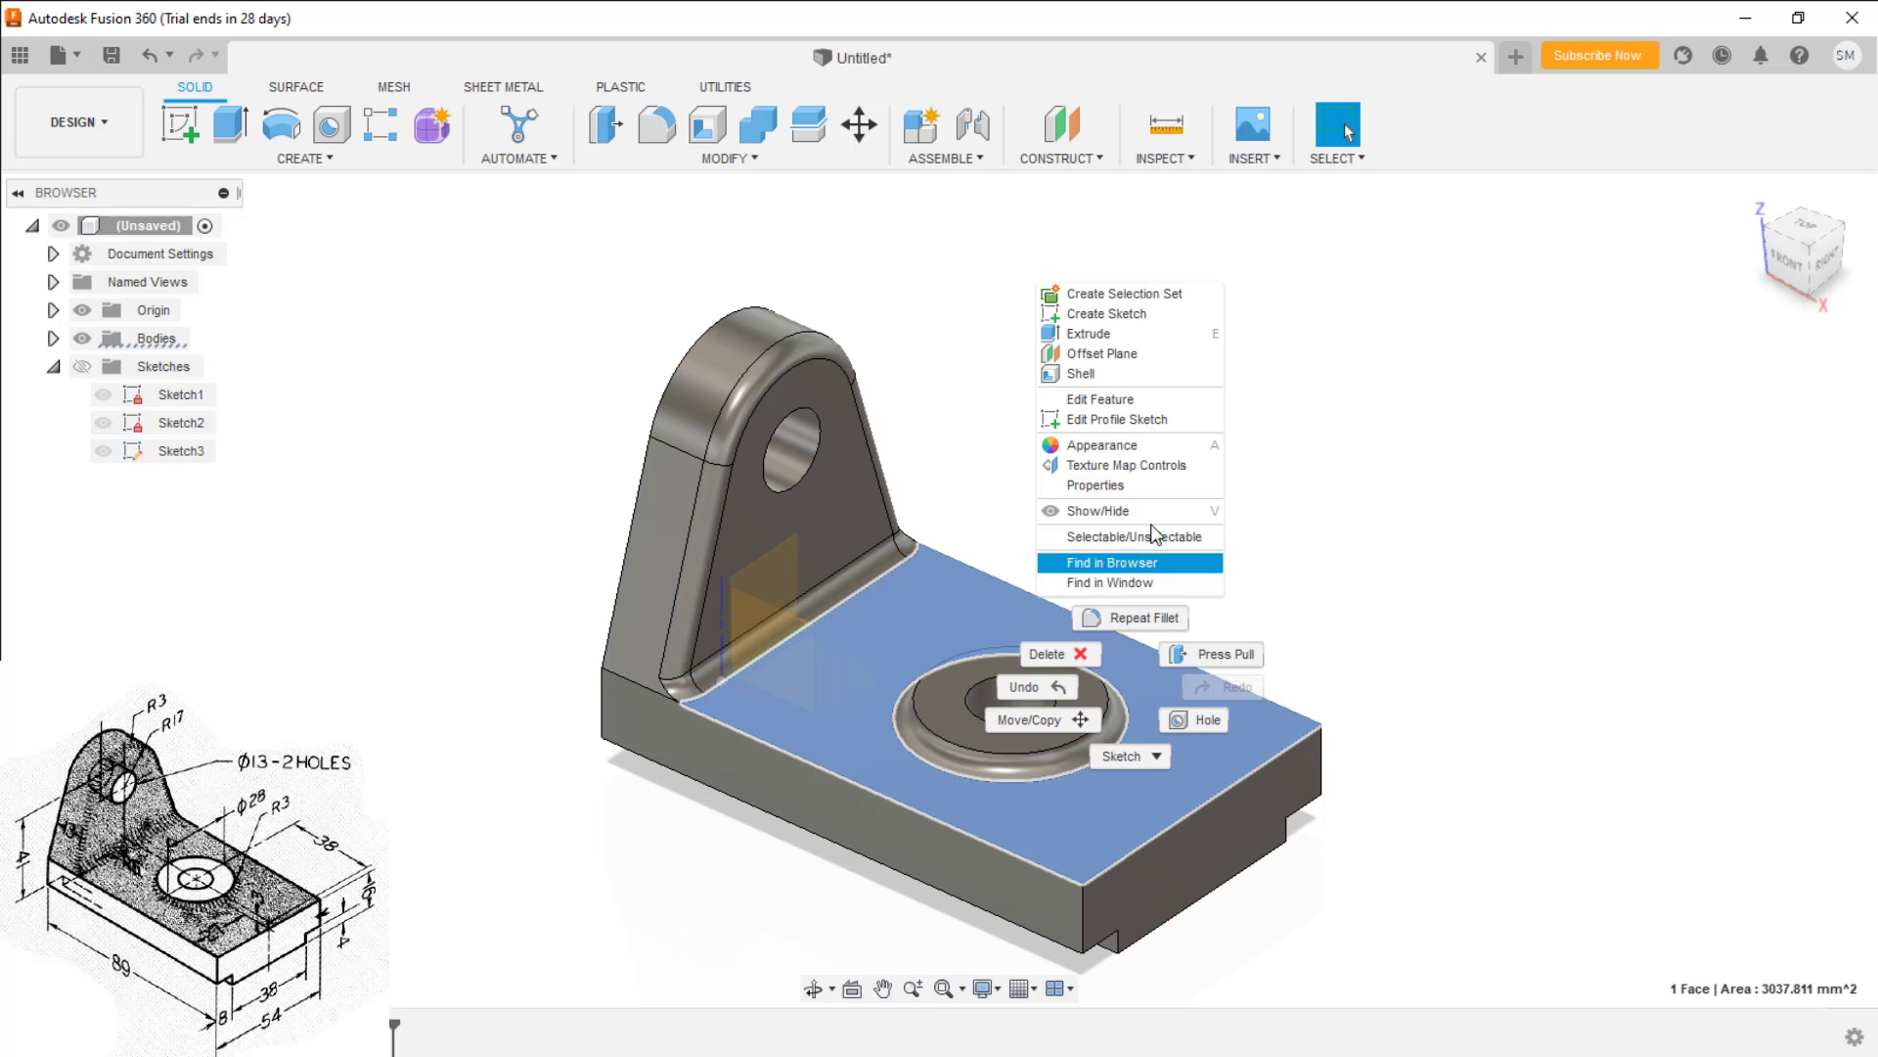
{"action": "key", "text": "Escape"}
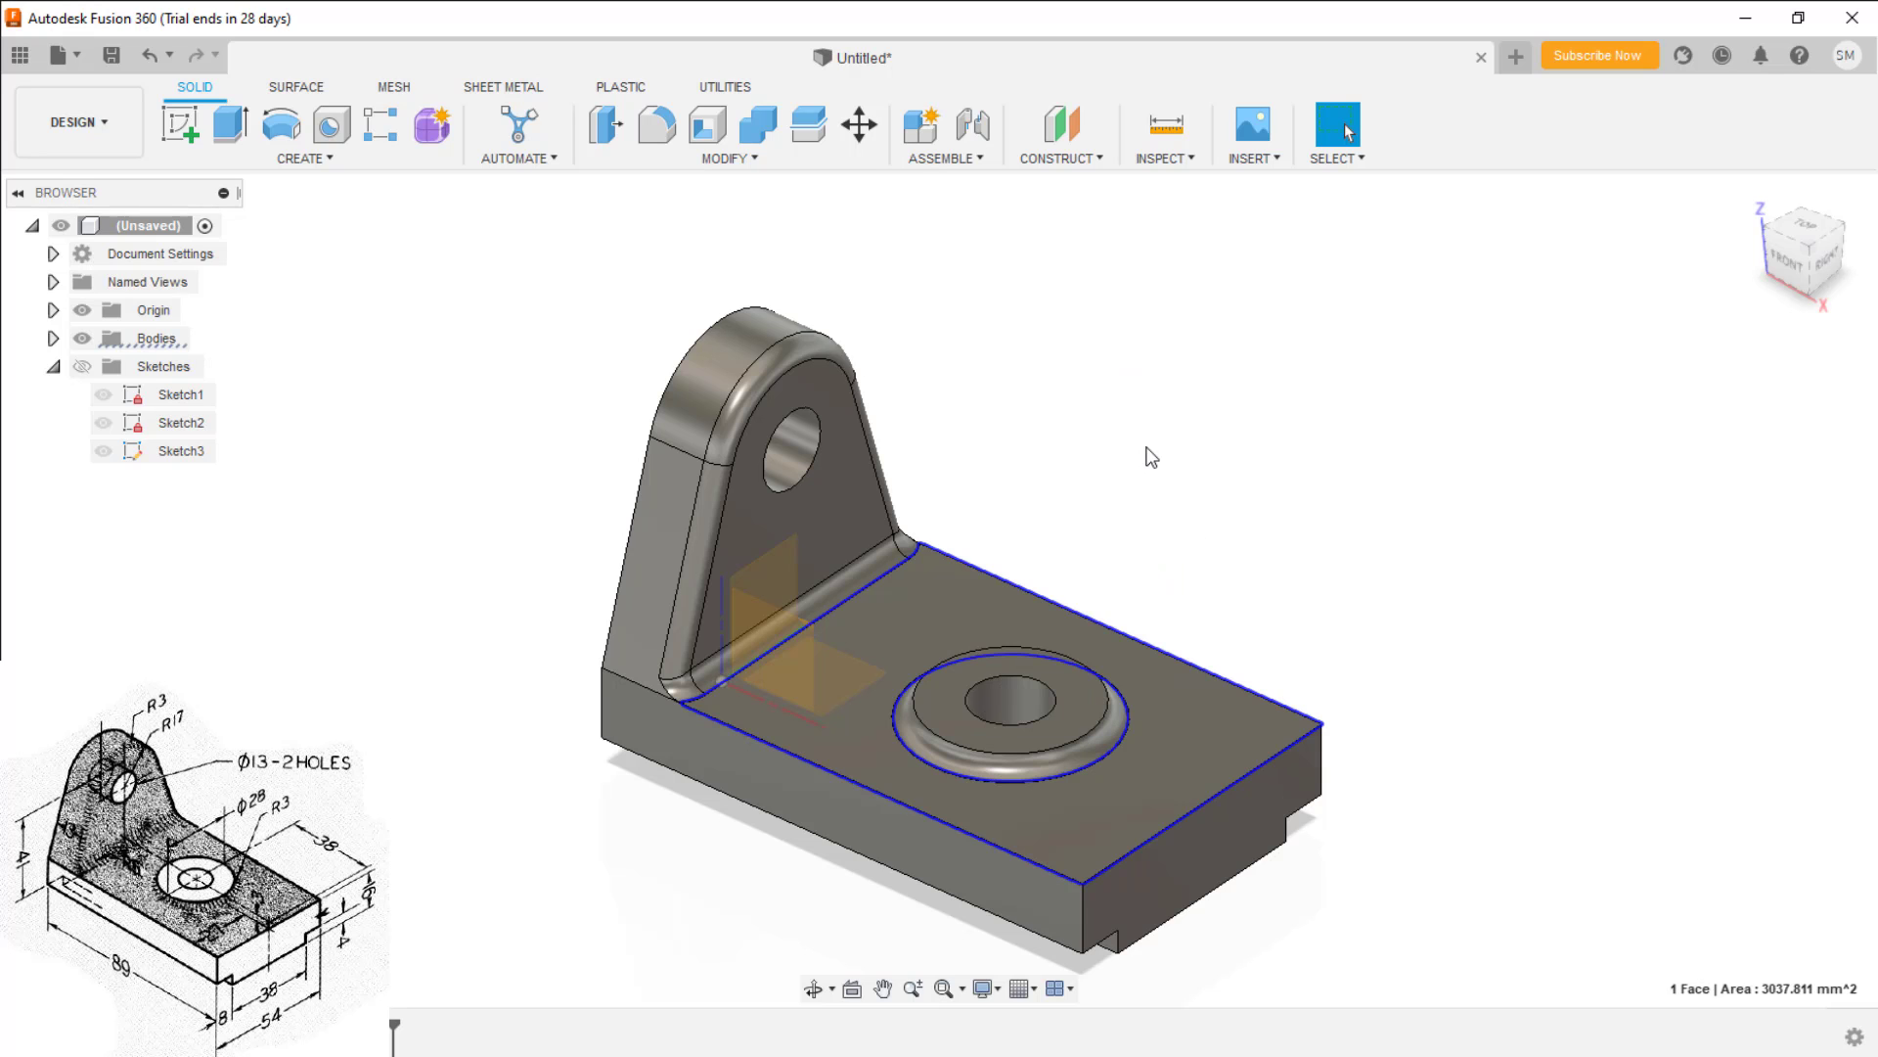
{"action": "key", "text": "a"}
{"action": "left_click_drag", "start_coordinate": [1556, 834], "coordinate": [1213, 859]}
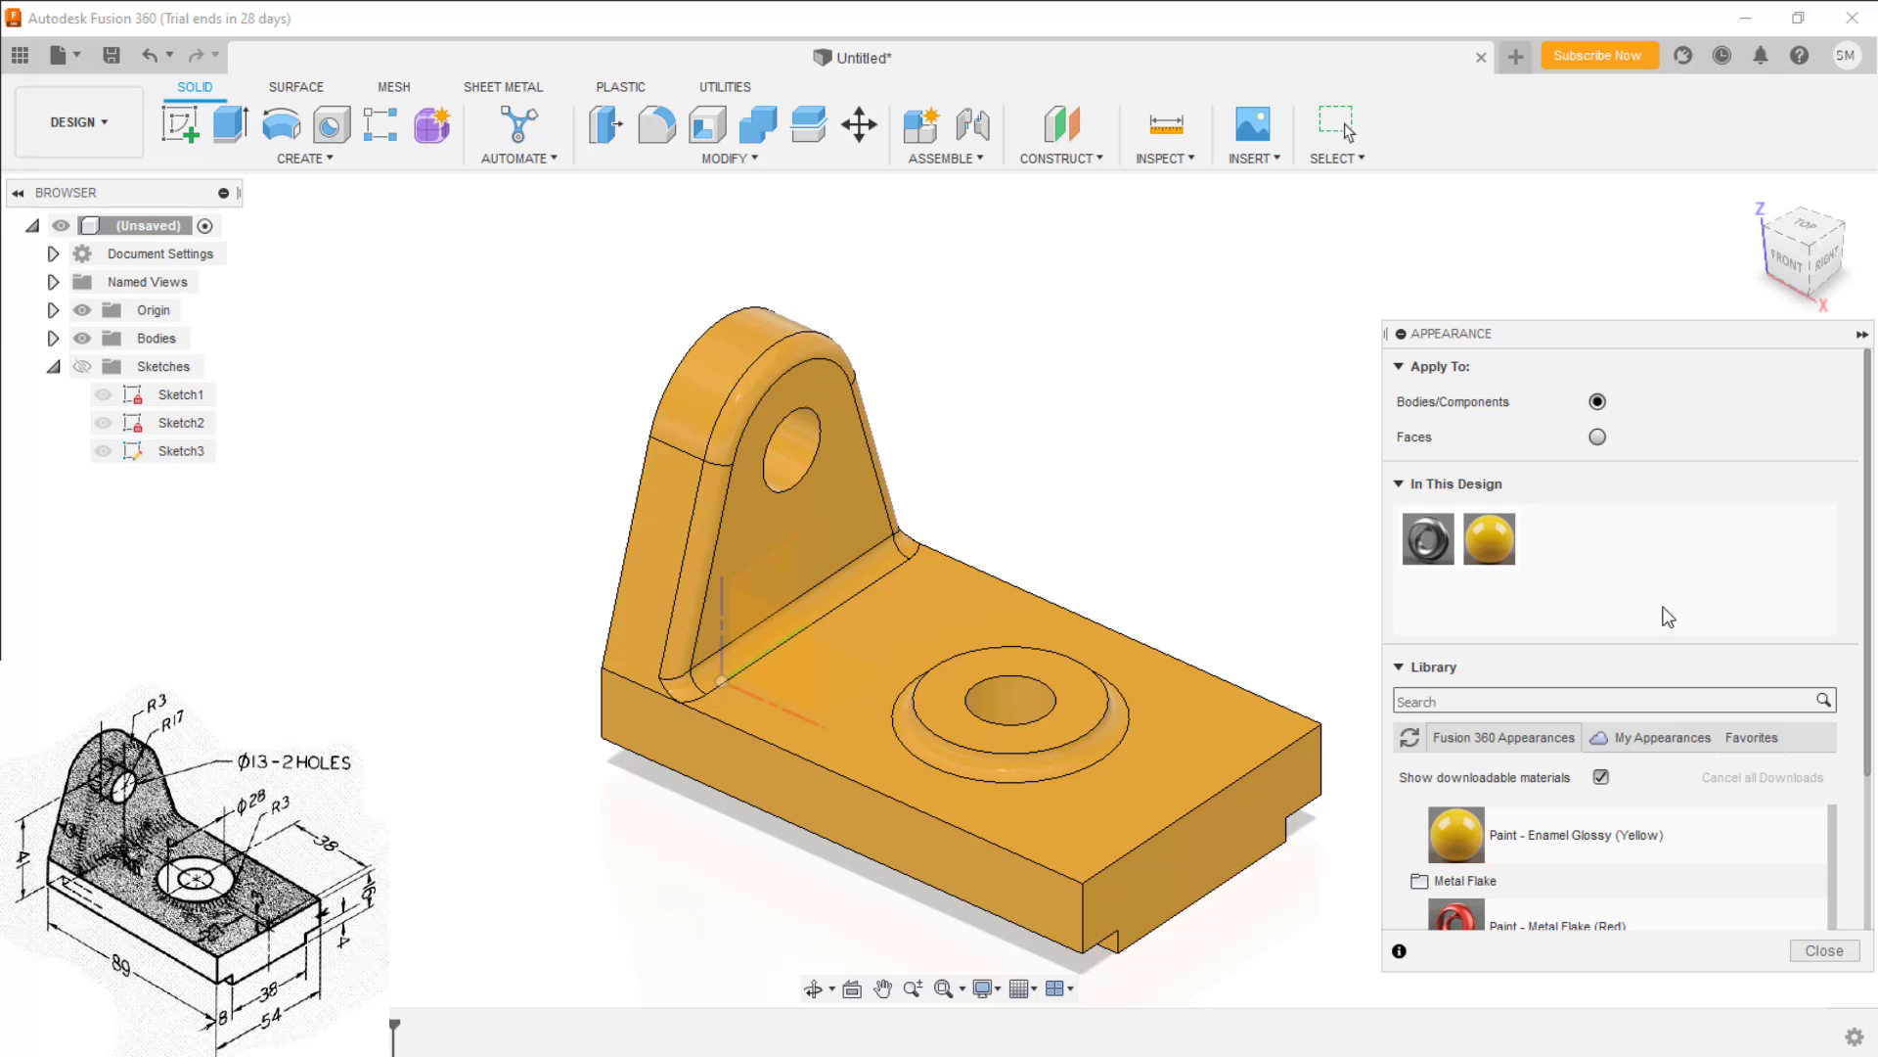
{"action": "left_click", "coordinate": [1825, 950]}
Start a sketch on the XZ plane of the new design and draw a 28.5 mm circle centred on the origin
{"action": "scroll", "coordinate": [580, 837], "scroll_direction": "up", "scroll_amount": 2}
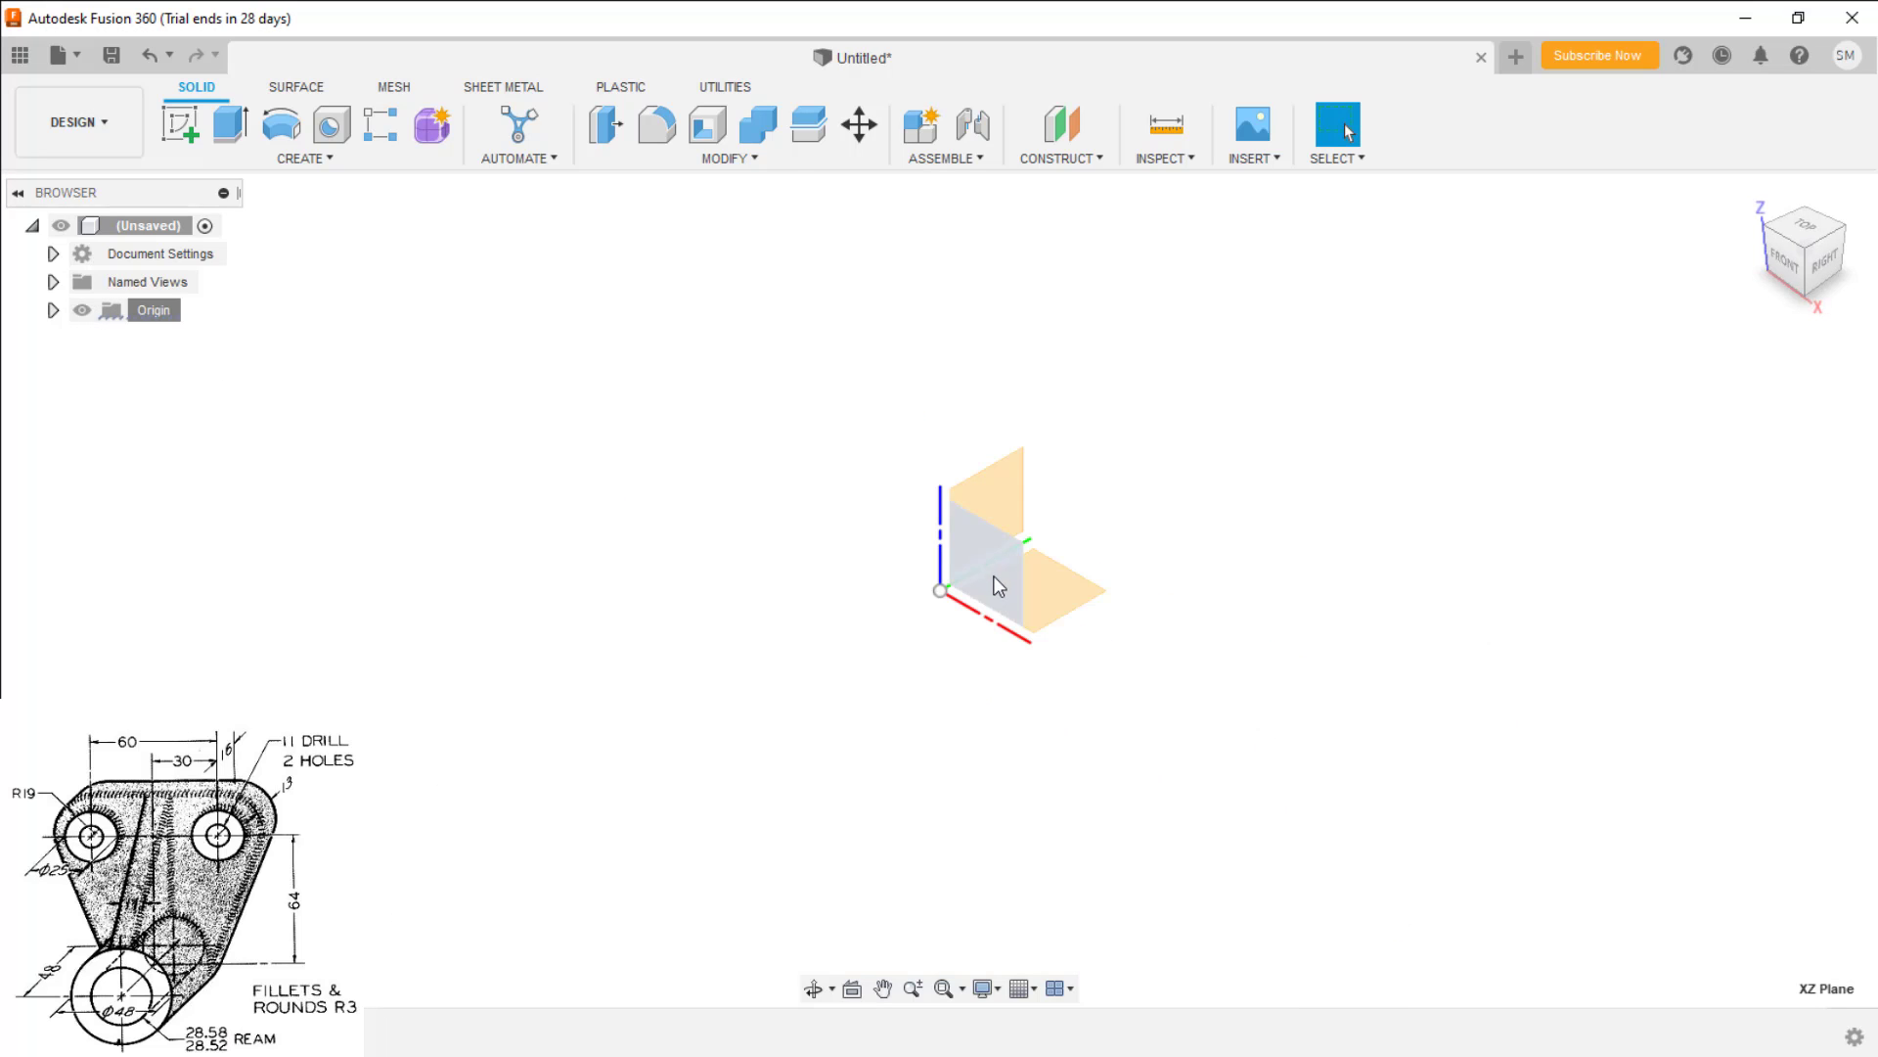
{"action": "right_click", "coordinate": [993, 575]}
{"action": "left_click", "coordinate": [990, 698]}
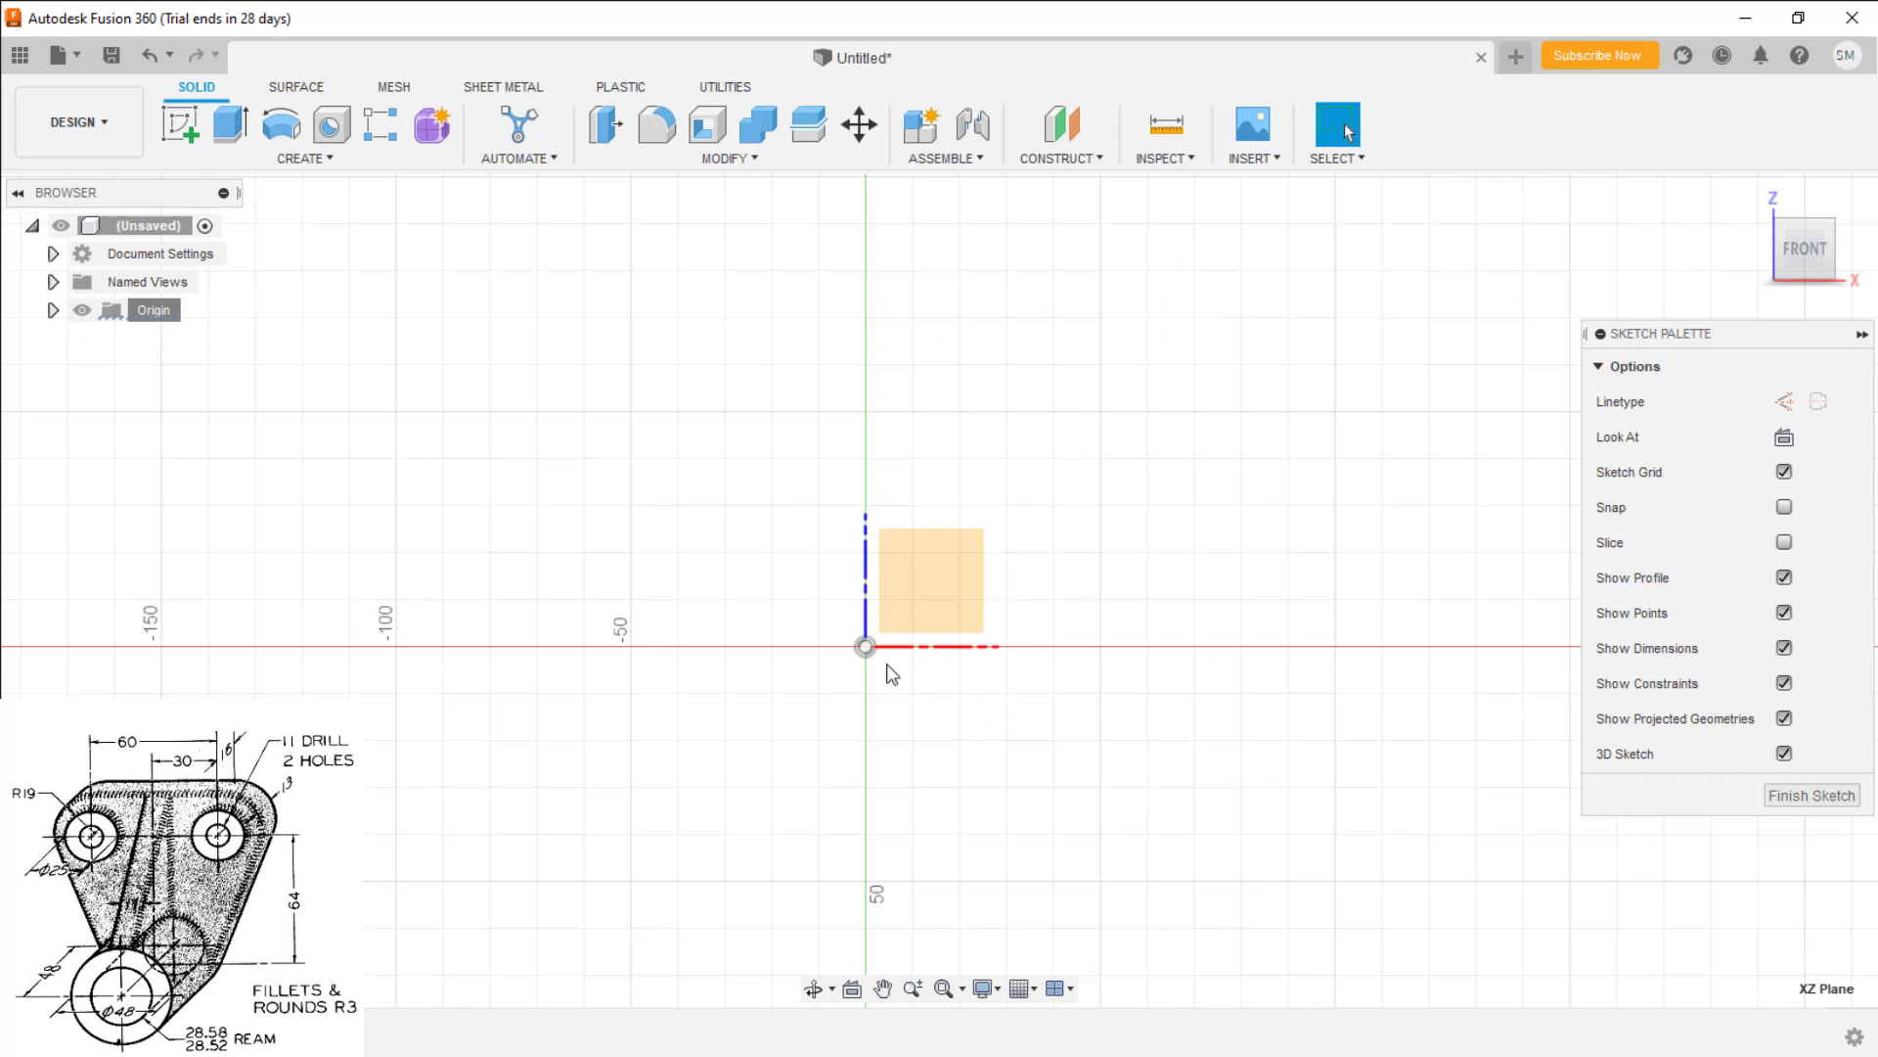
{"action": "key", "text": "c"}
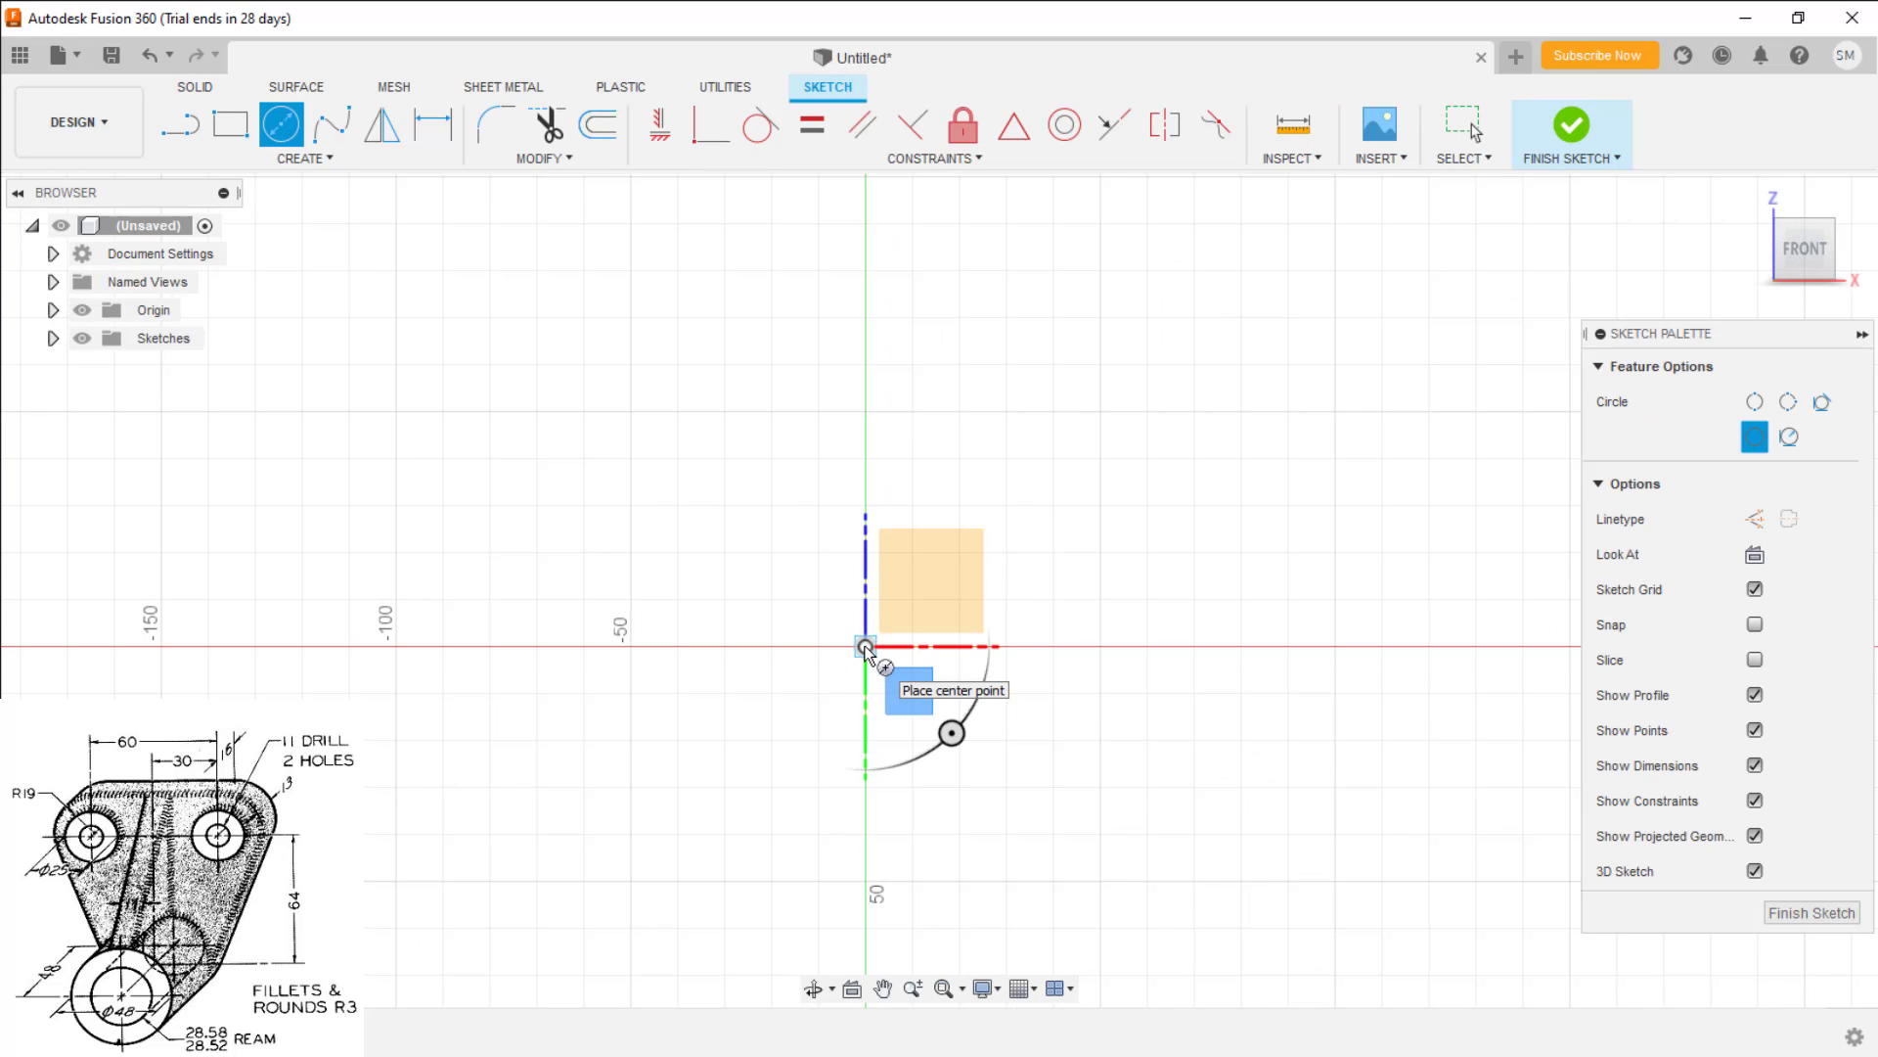
{"action": "left_click", "coordinate": [866, 646]}
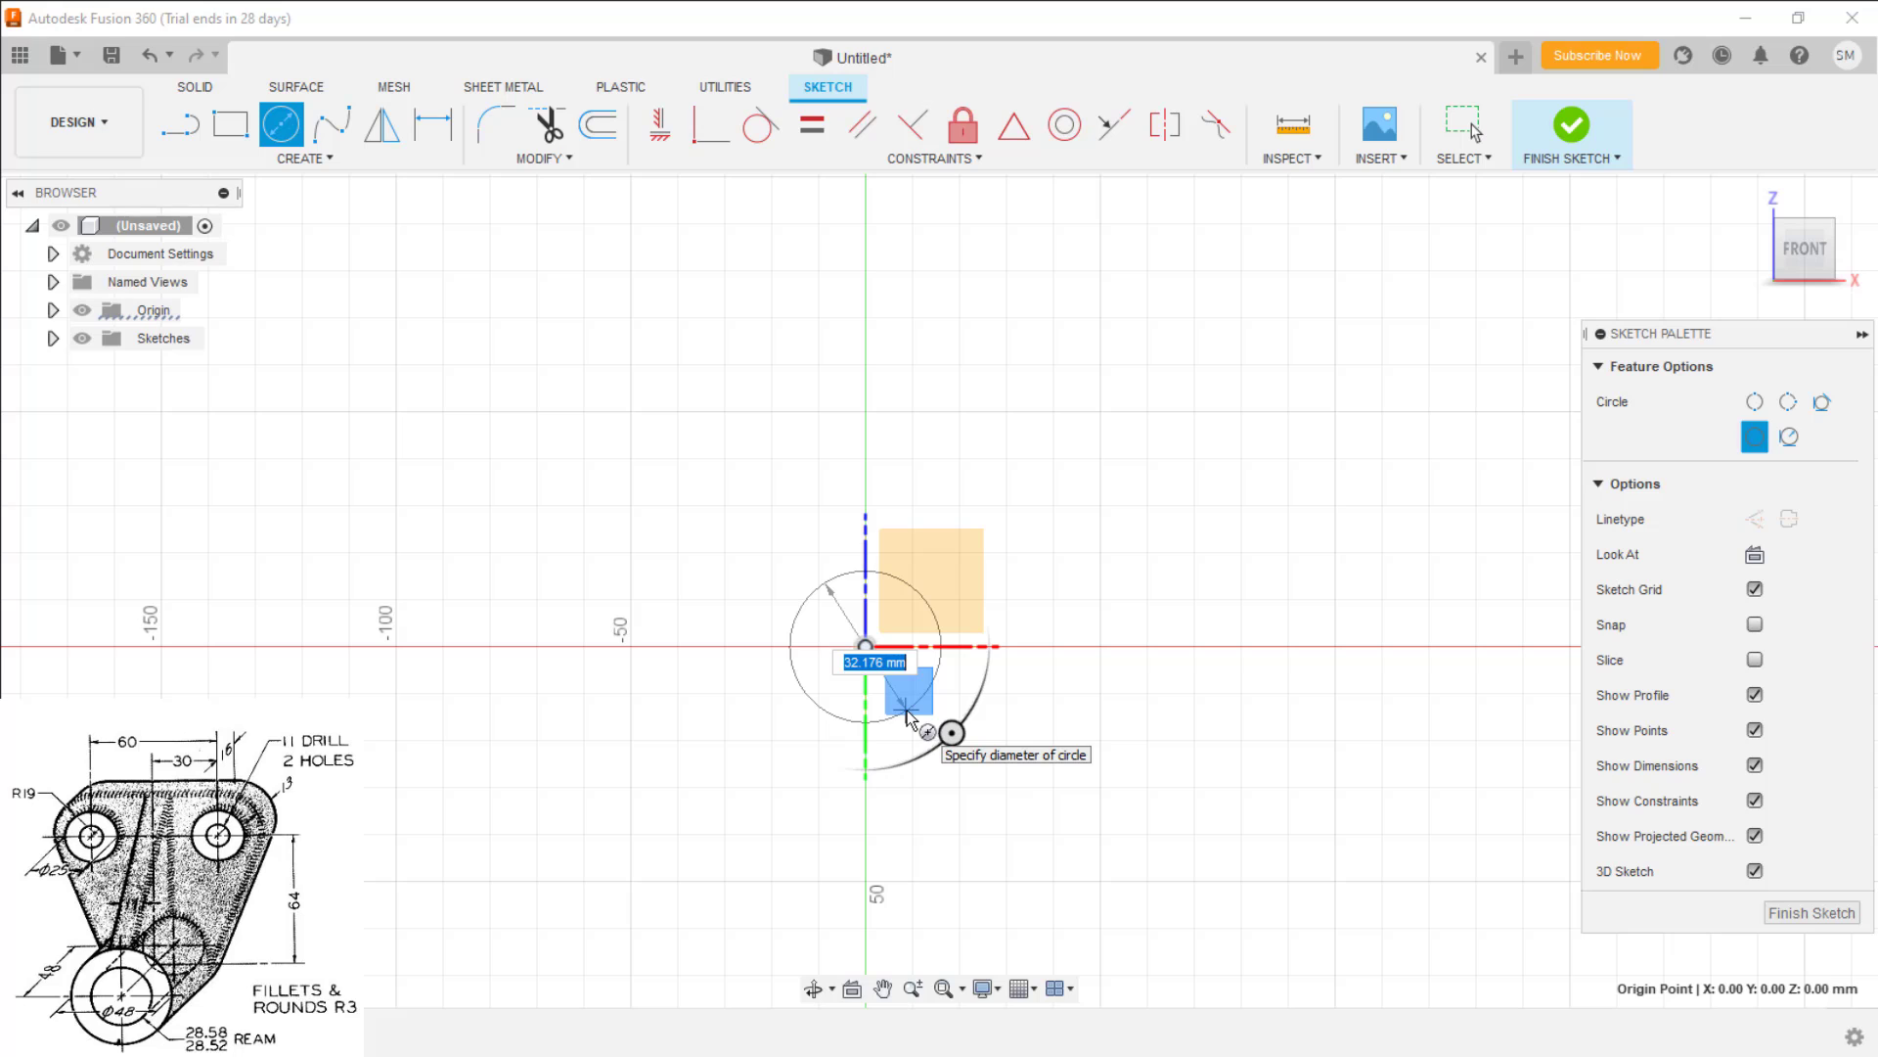
{"action": "type", "text": "28.5"}
{"action": "key", "text": "Return"}
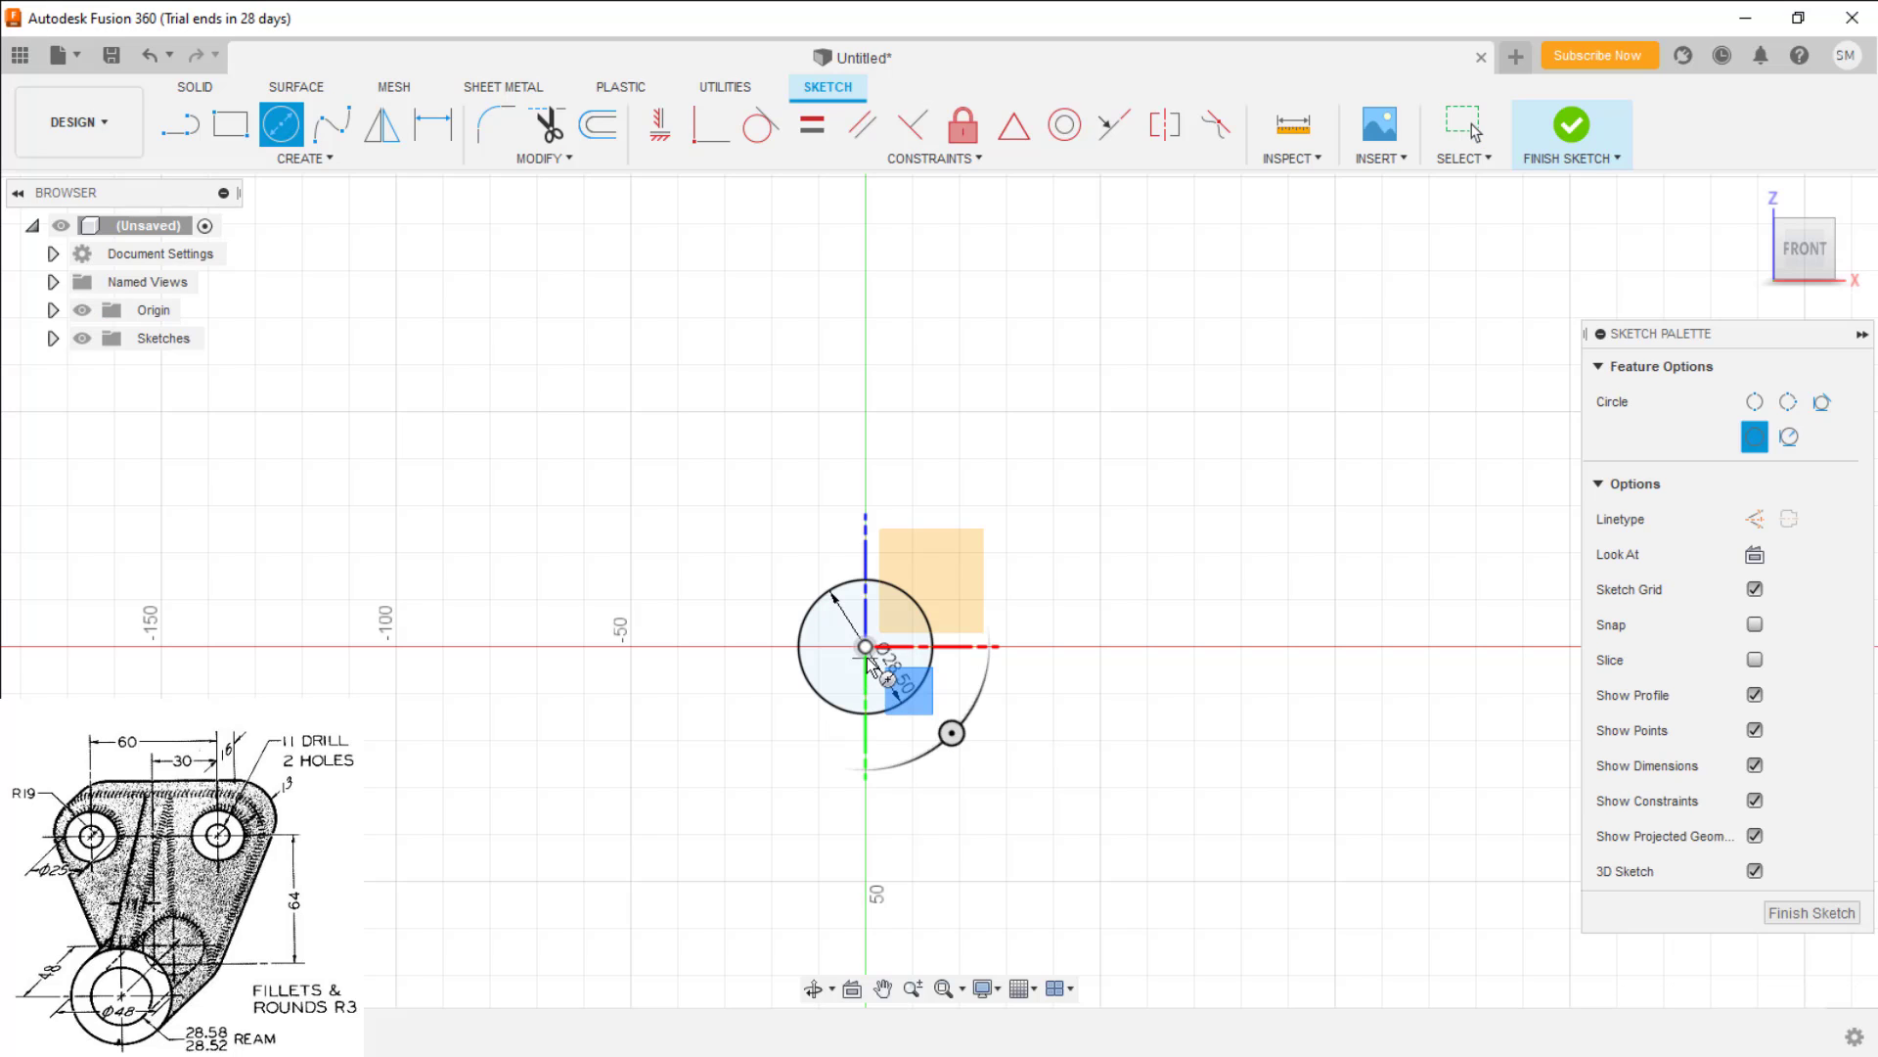
Add a concentric 48 mm circle around the 28.5 mm circle at the origin
{"action": "left_click", "coordinate": [866, 647]}
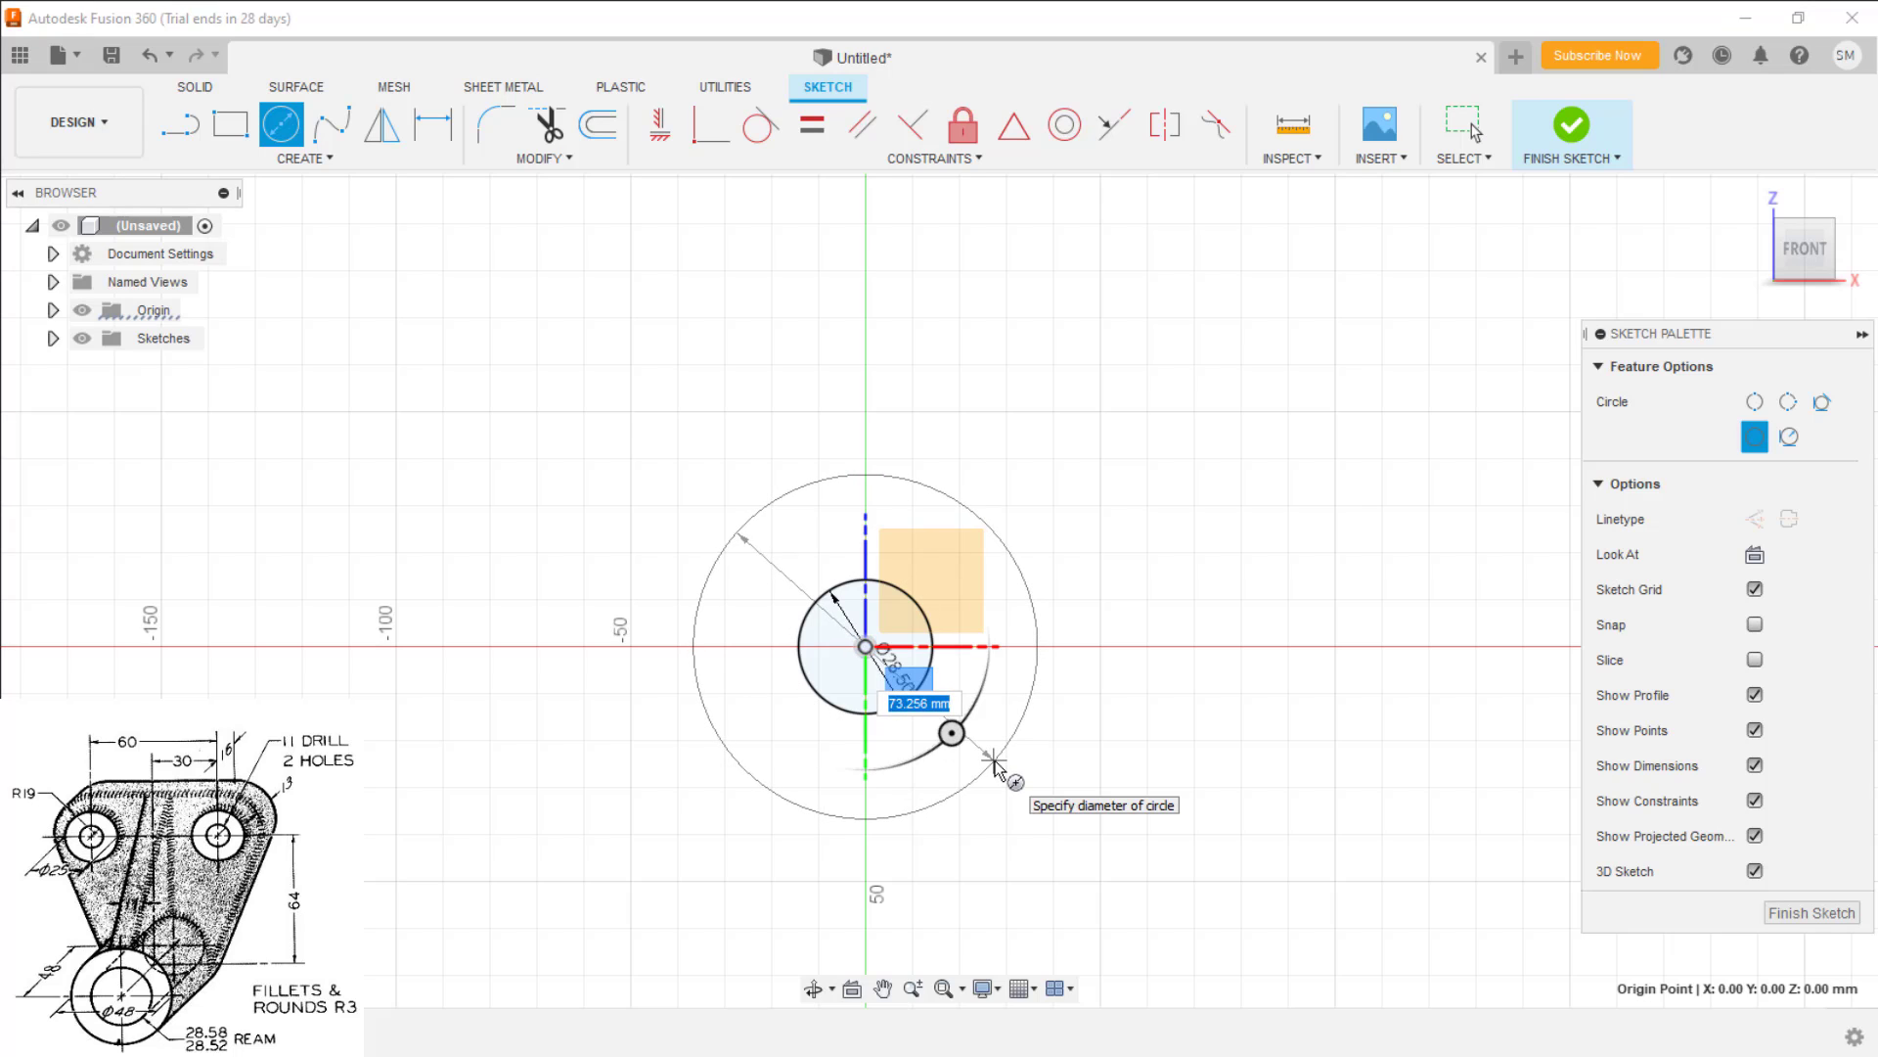
{"action": "type", "text": "48"}
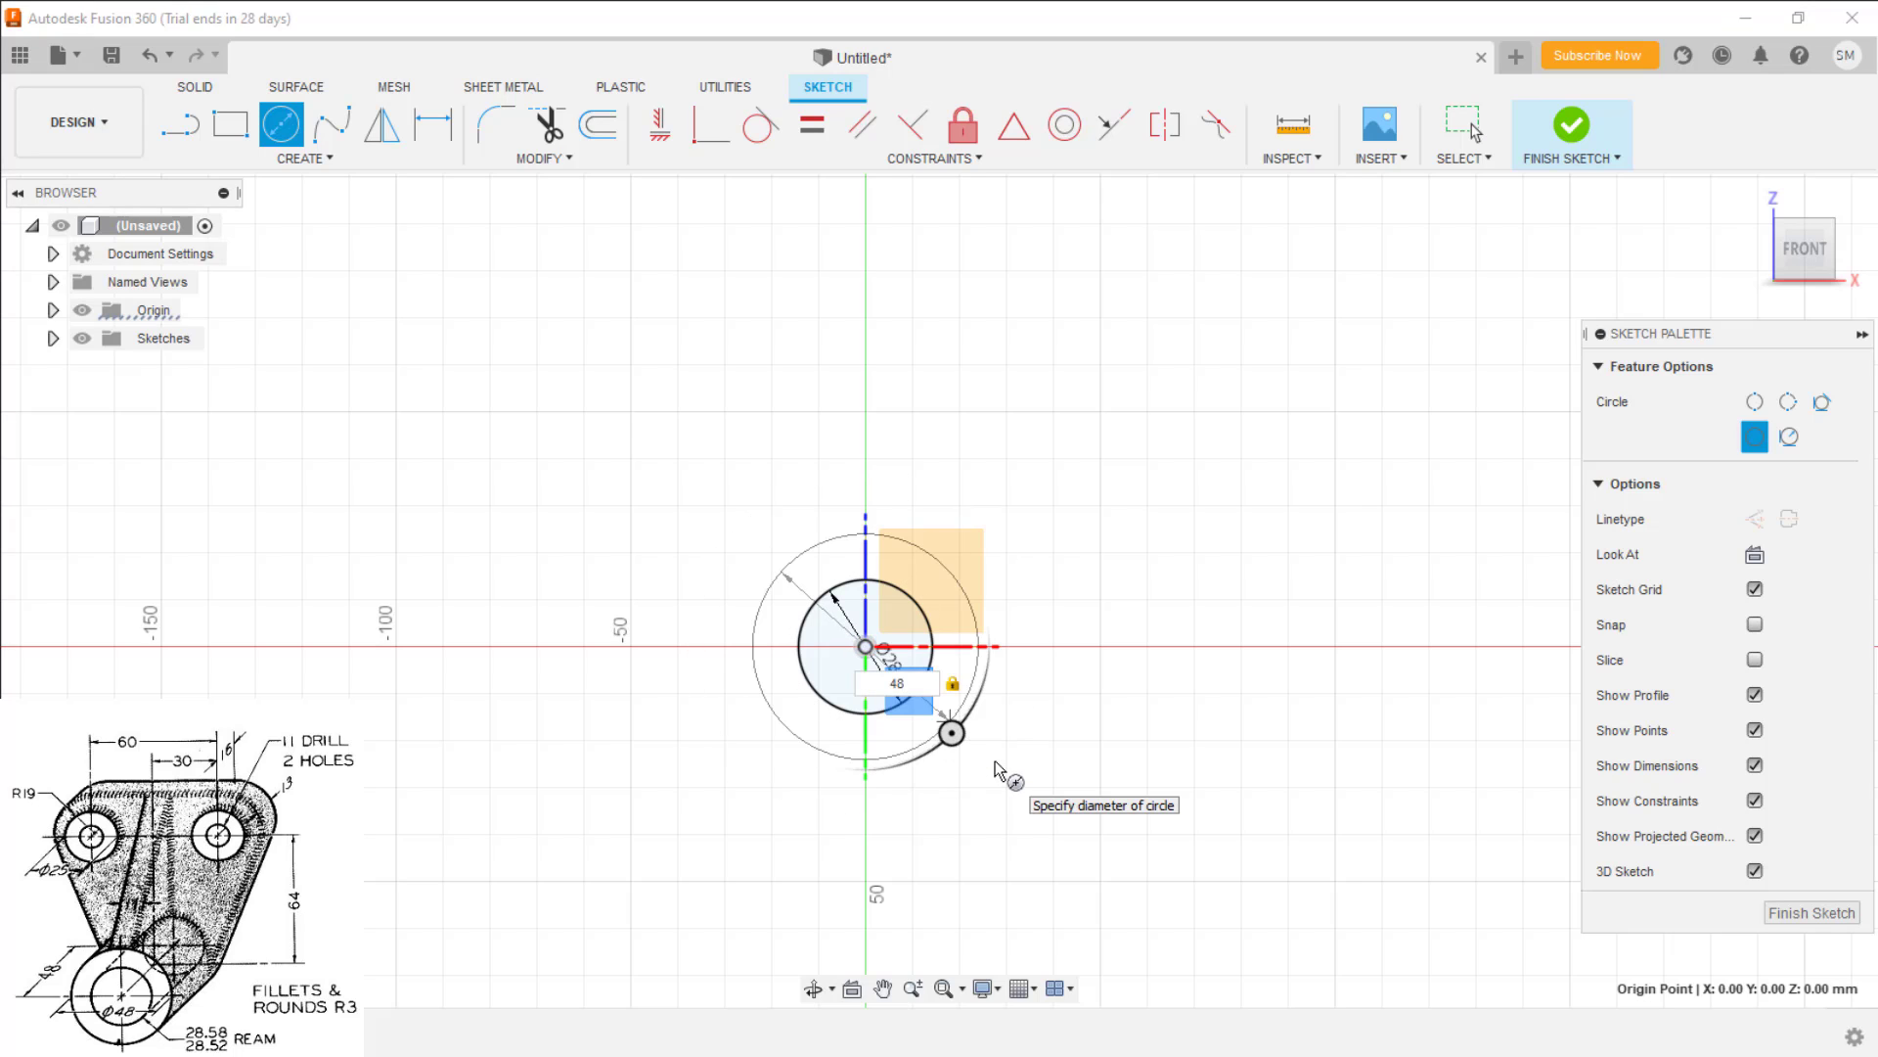
{"action": "key", "text": "Return"}
{"action": "left_click", "coordinate": [946, 726]}
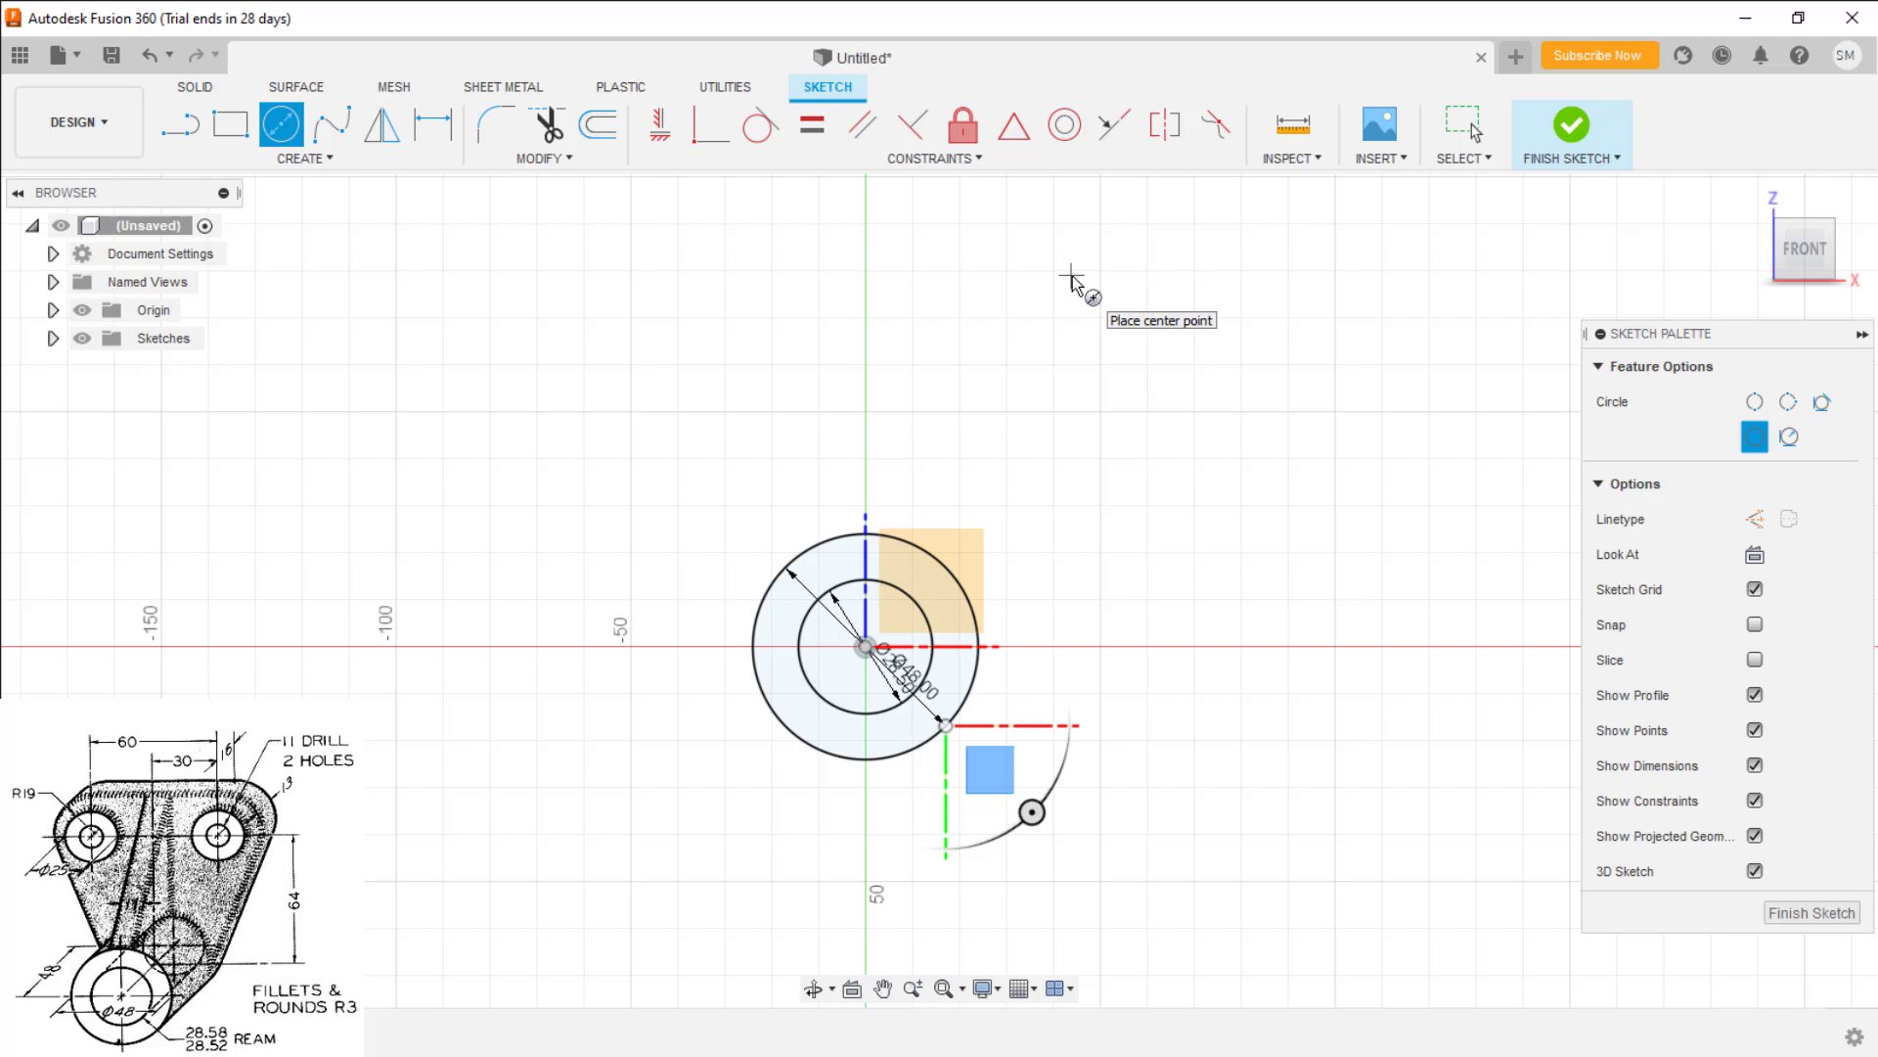
Draw a 38 mm circle up and to the right of the origin circles, with a concentric 11 mm circle inside it
{"action": "left_click", "coordinate": [1072, 276]}
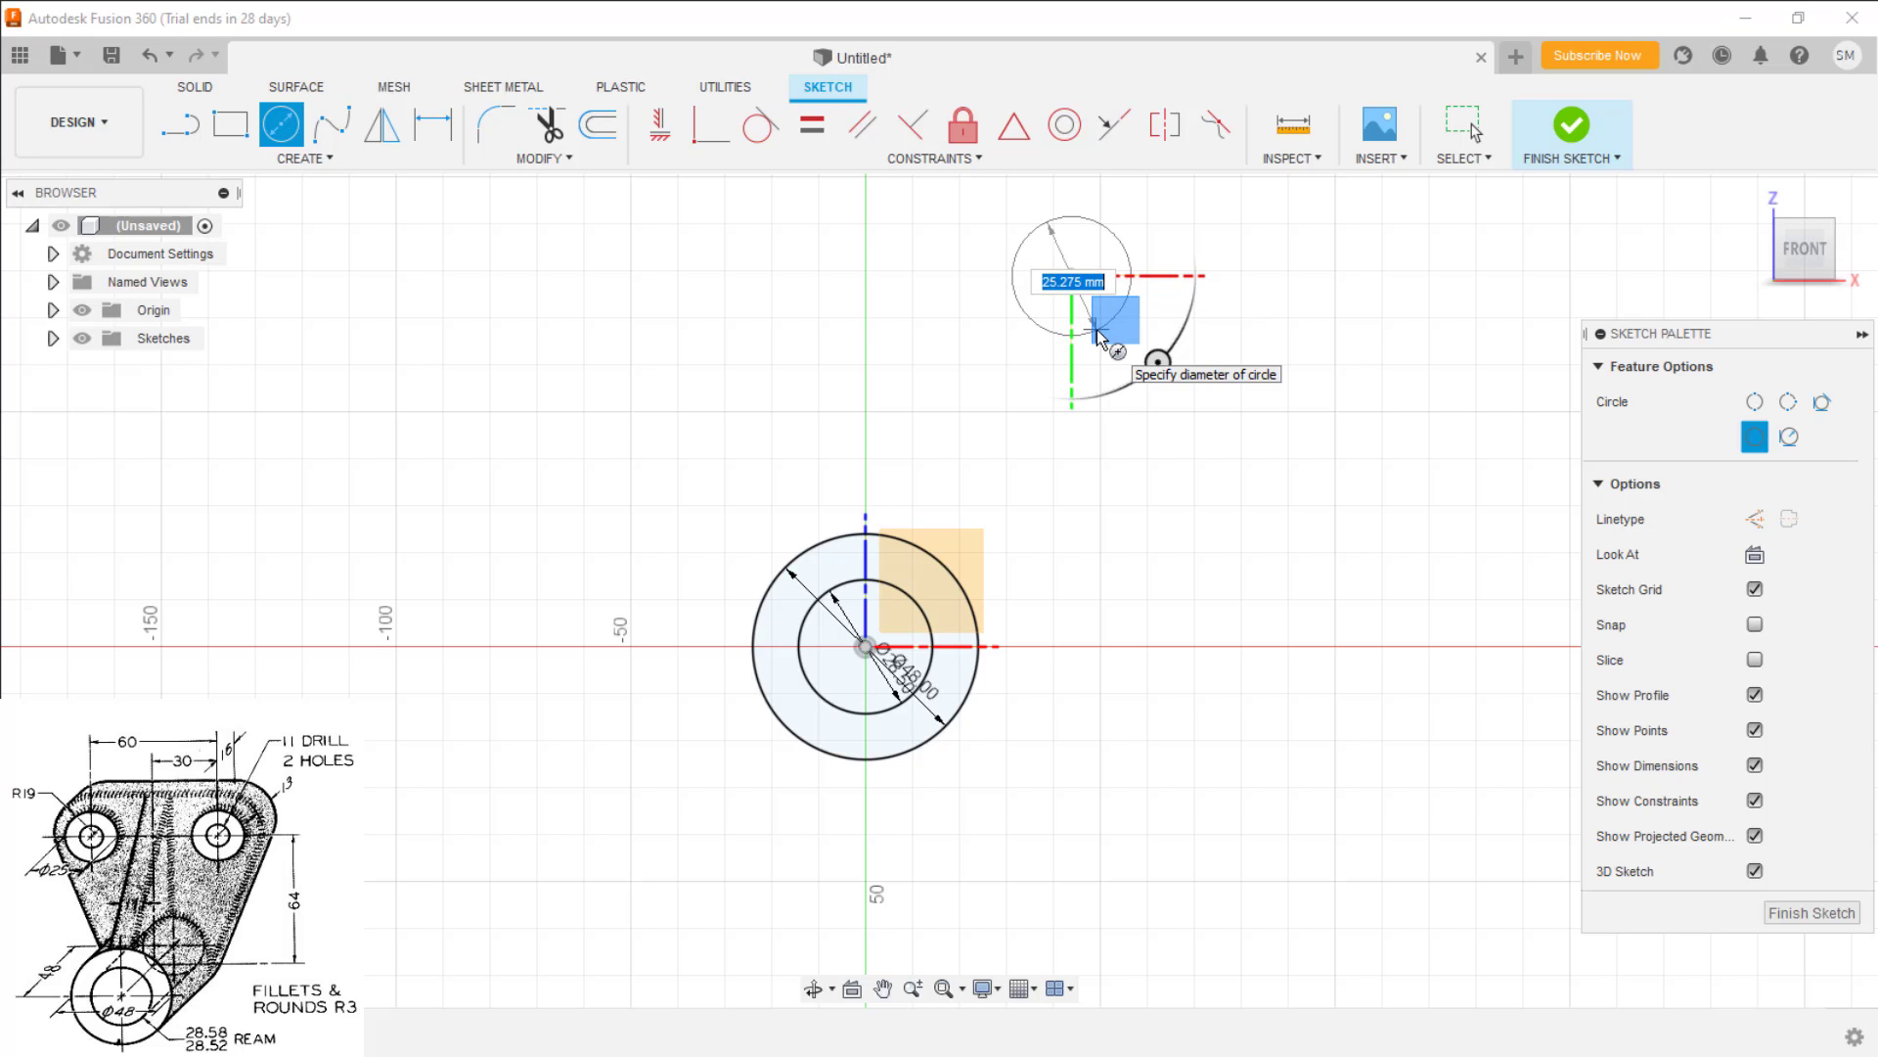
{"action": "type", "text": "38"}
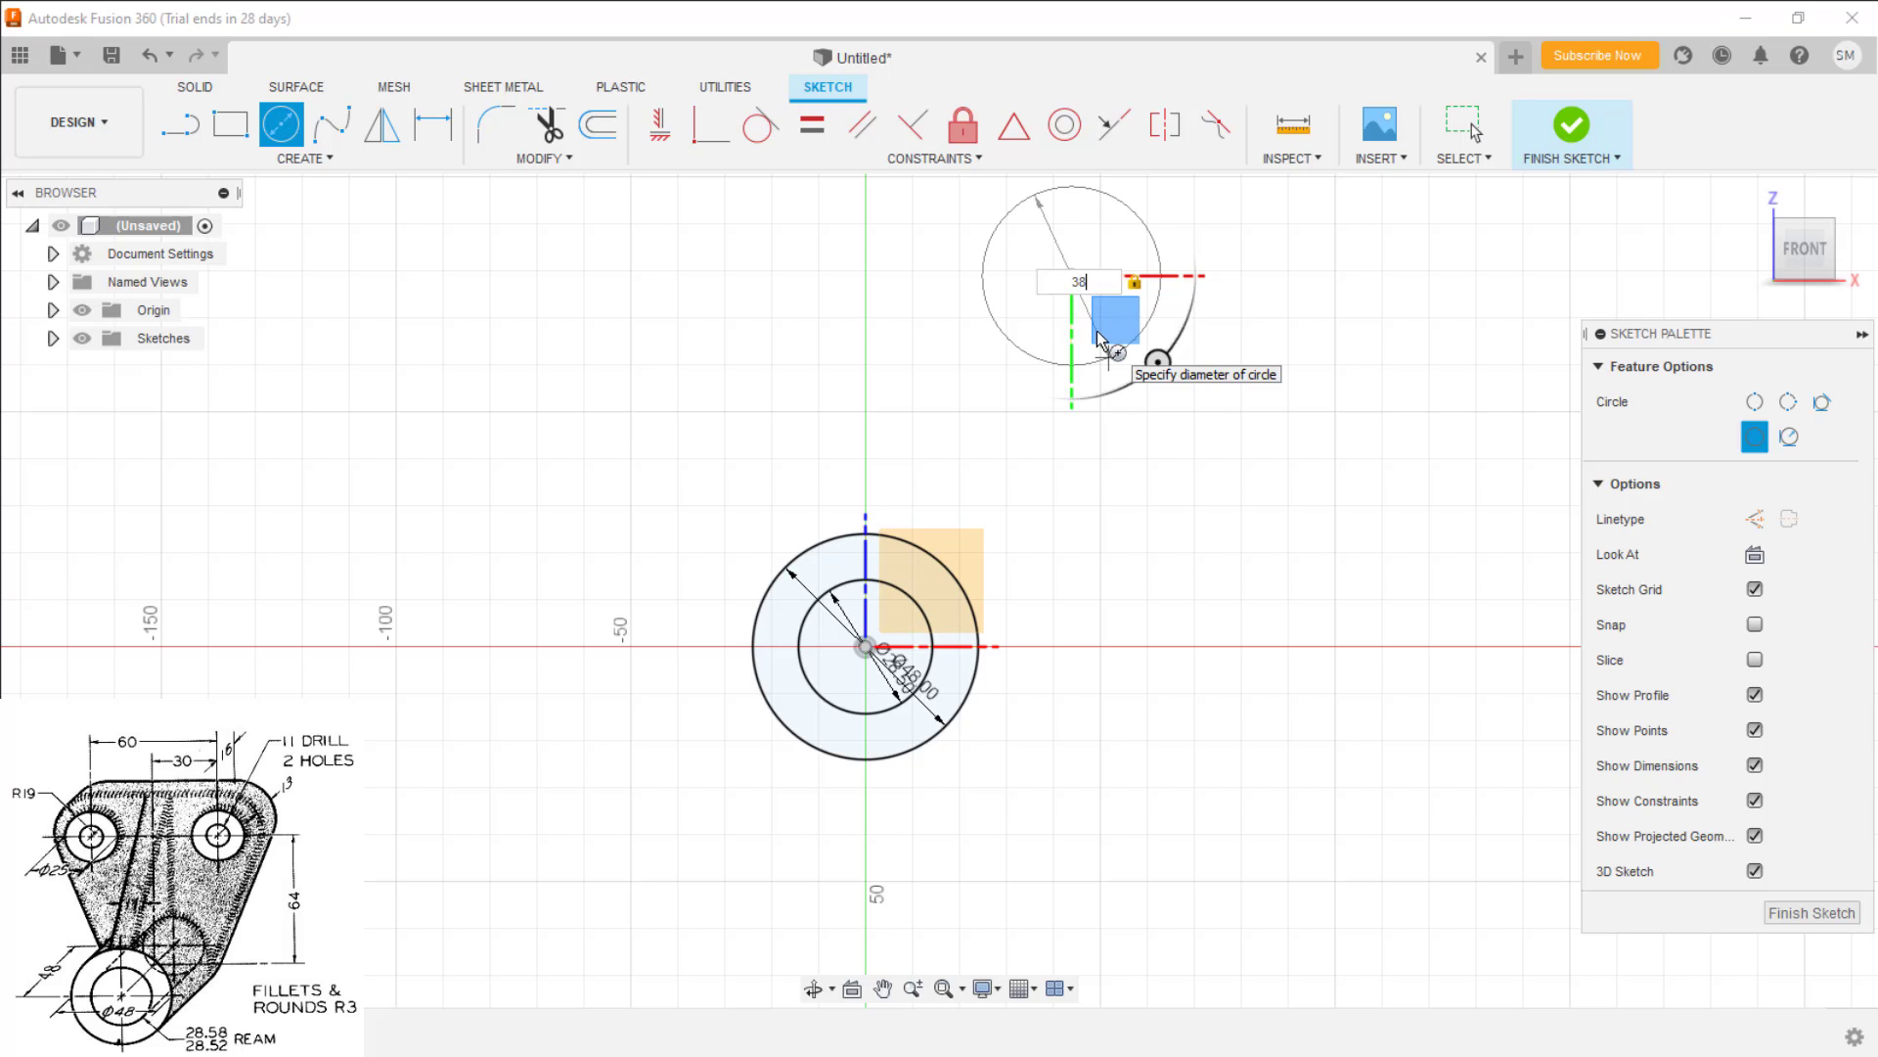
{"action": "key", "text": "Return"}
{"action": "left_click", "coordinate": [1072, 276]}
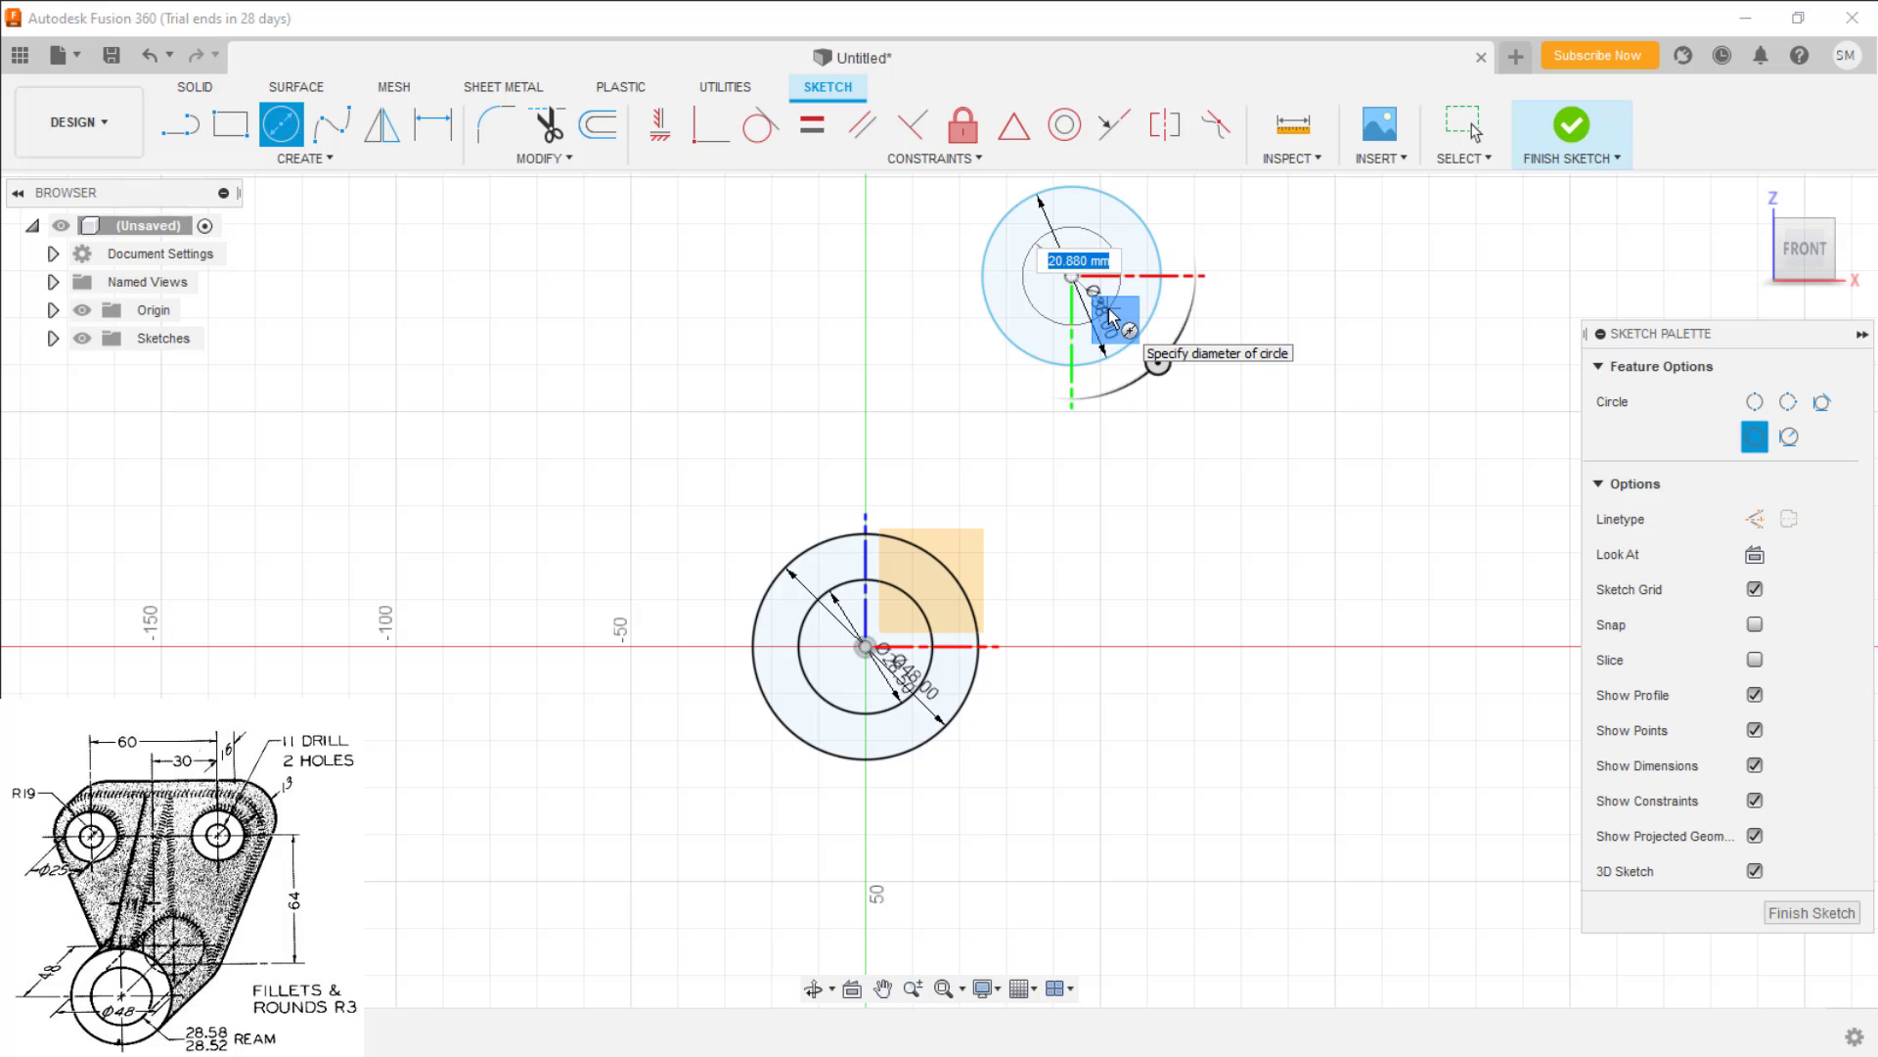
{"action": "type", "text": "11"}
{"action": "key", "text": "Return"}
{"action": "key", "text": "Escape"}
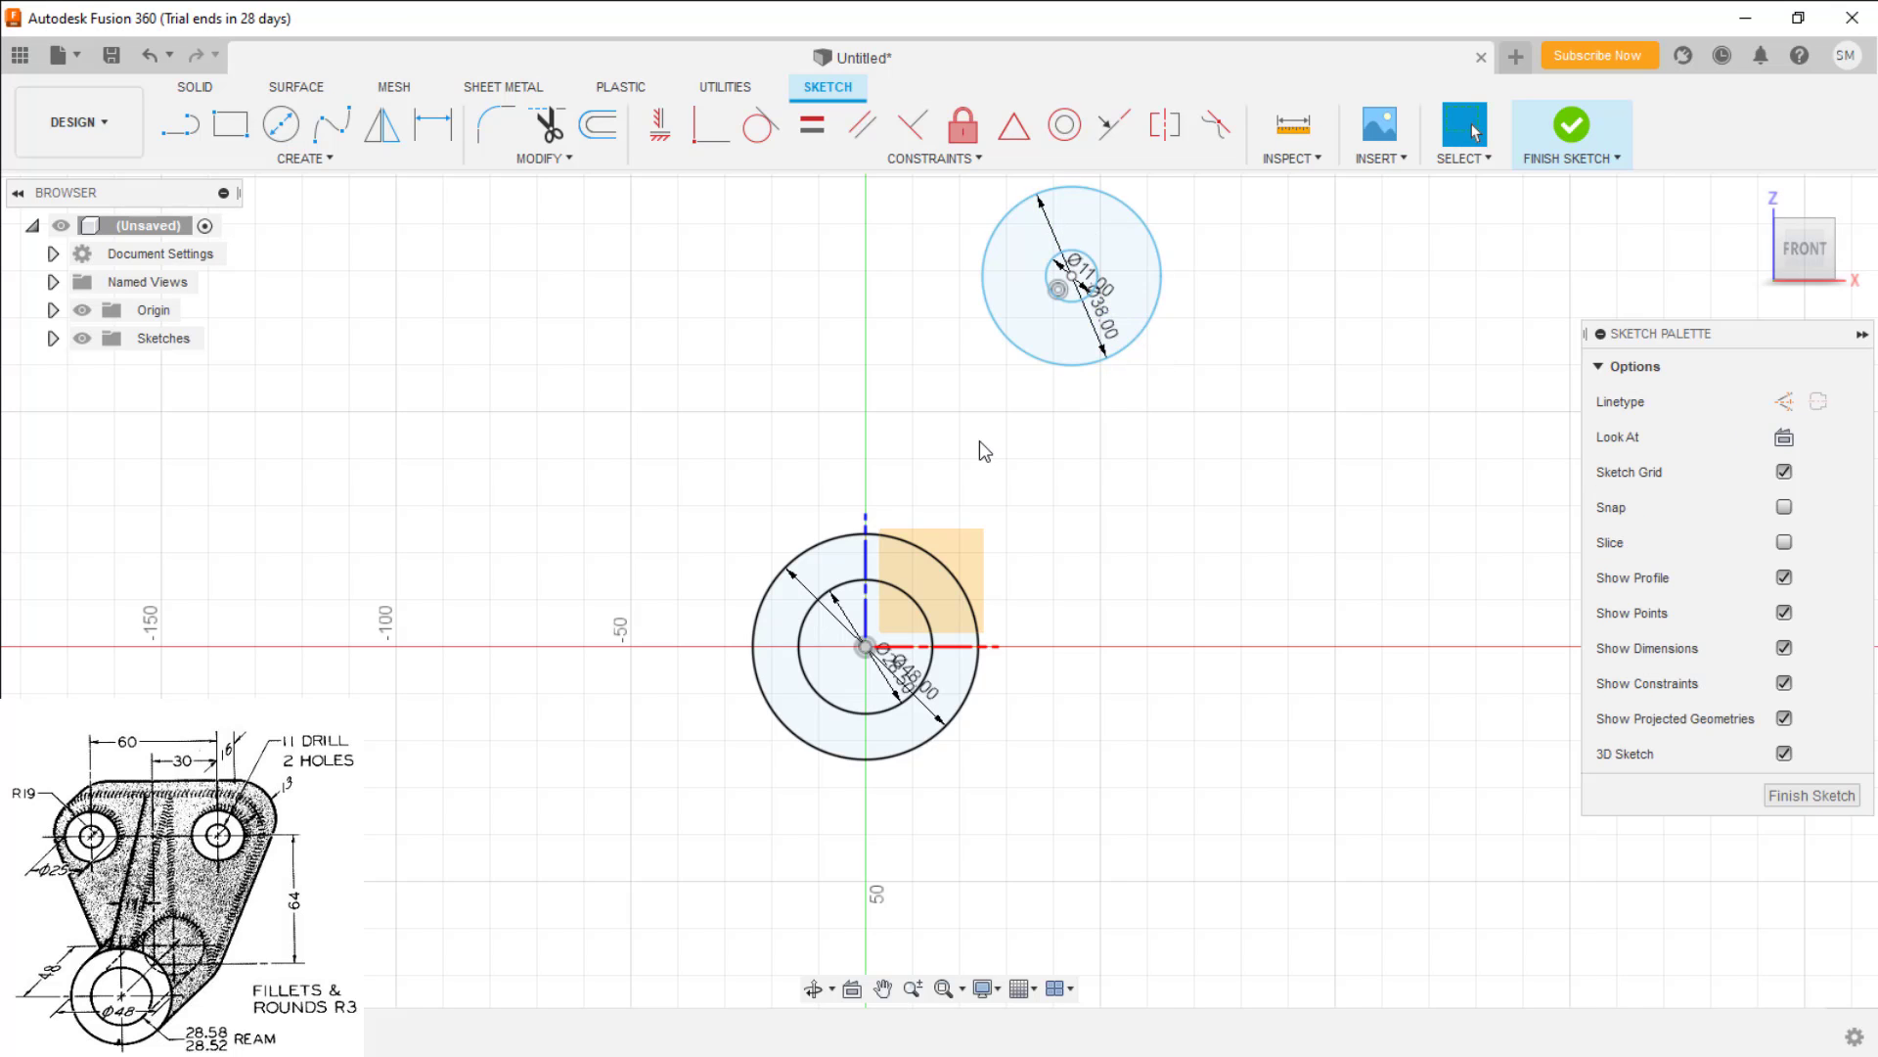
Mirror the 38 mm and 11 mm circles about the vertical Z axis
{"action": "scroll", "coordinate": [978, 440], "scroll_direction": "down", "scroll_amount": 2}
{"action": "middle_click_drag", "start_coordinate": [916, 376], "coordinate": [955, 617]}
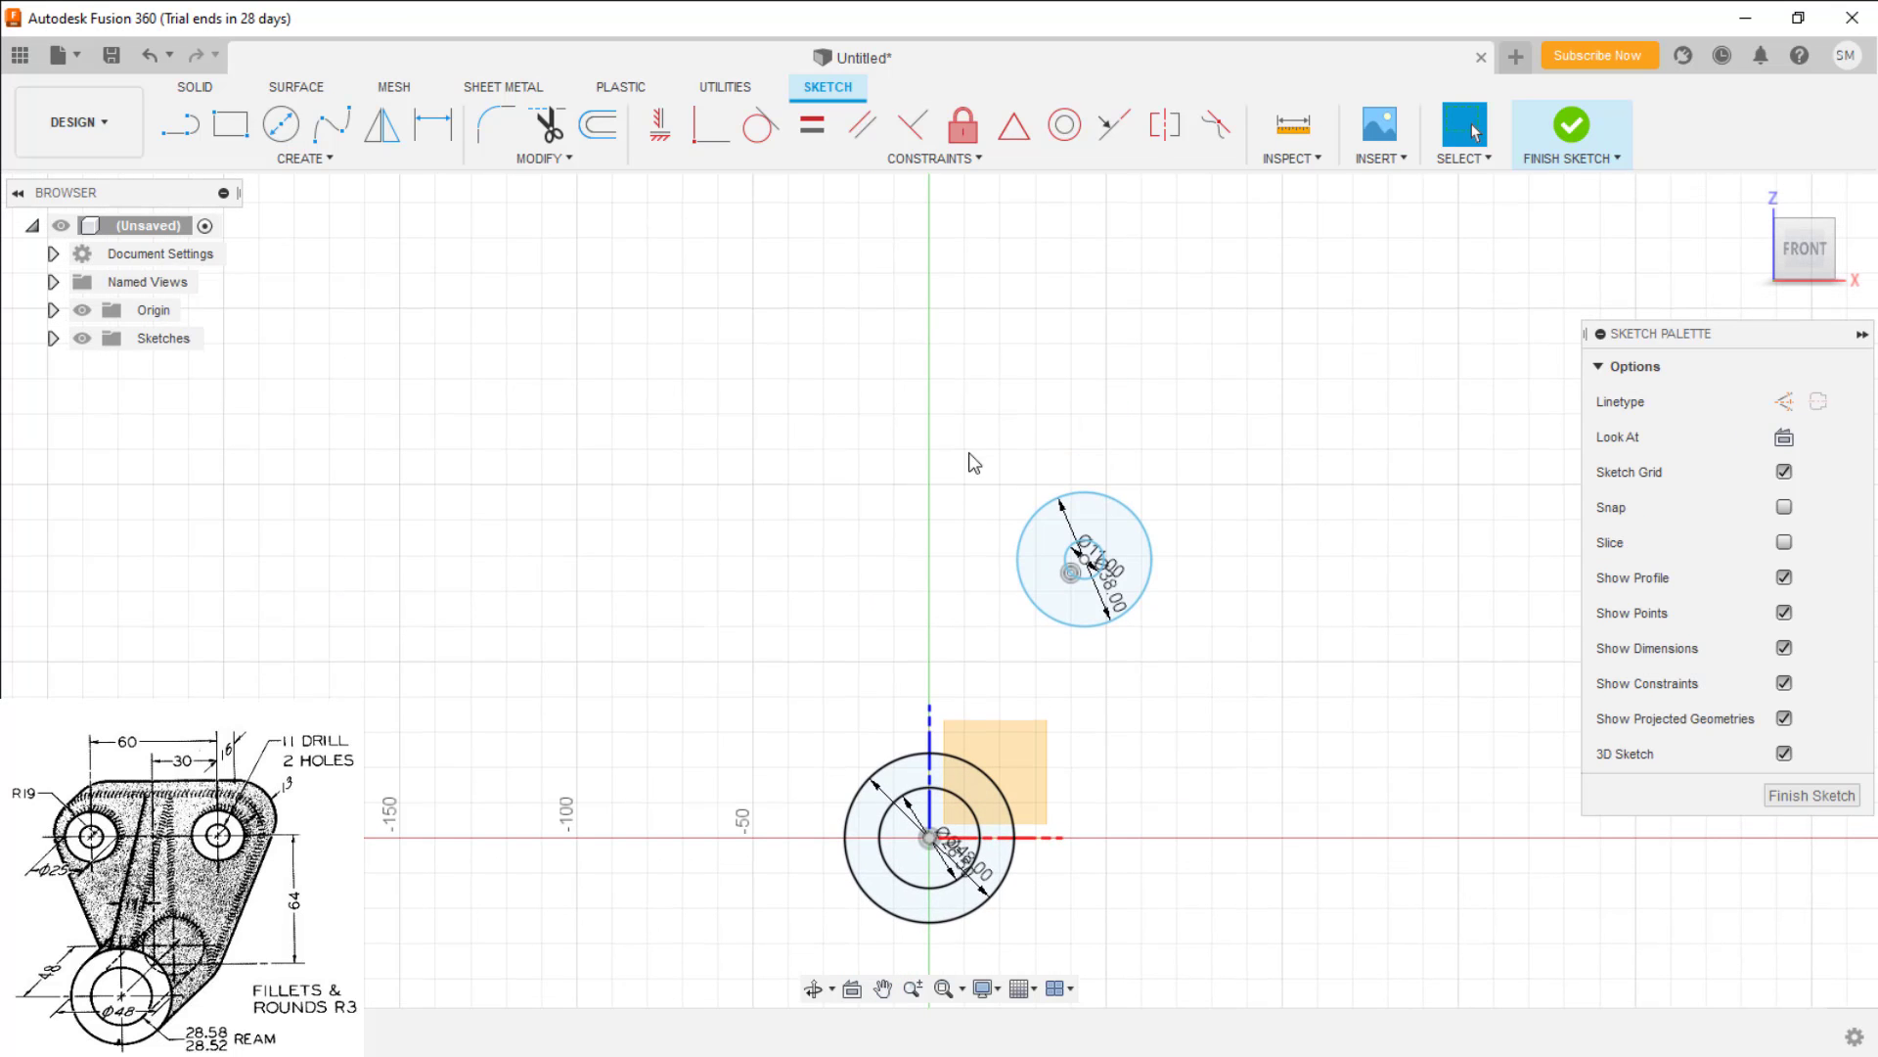
{"action": "left_click_drag", "start_coordinate": [973, 396], "coordinate": [1210, 701]}
{"action": "left_click", "coordinate": [382, 124]}
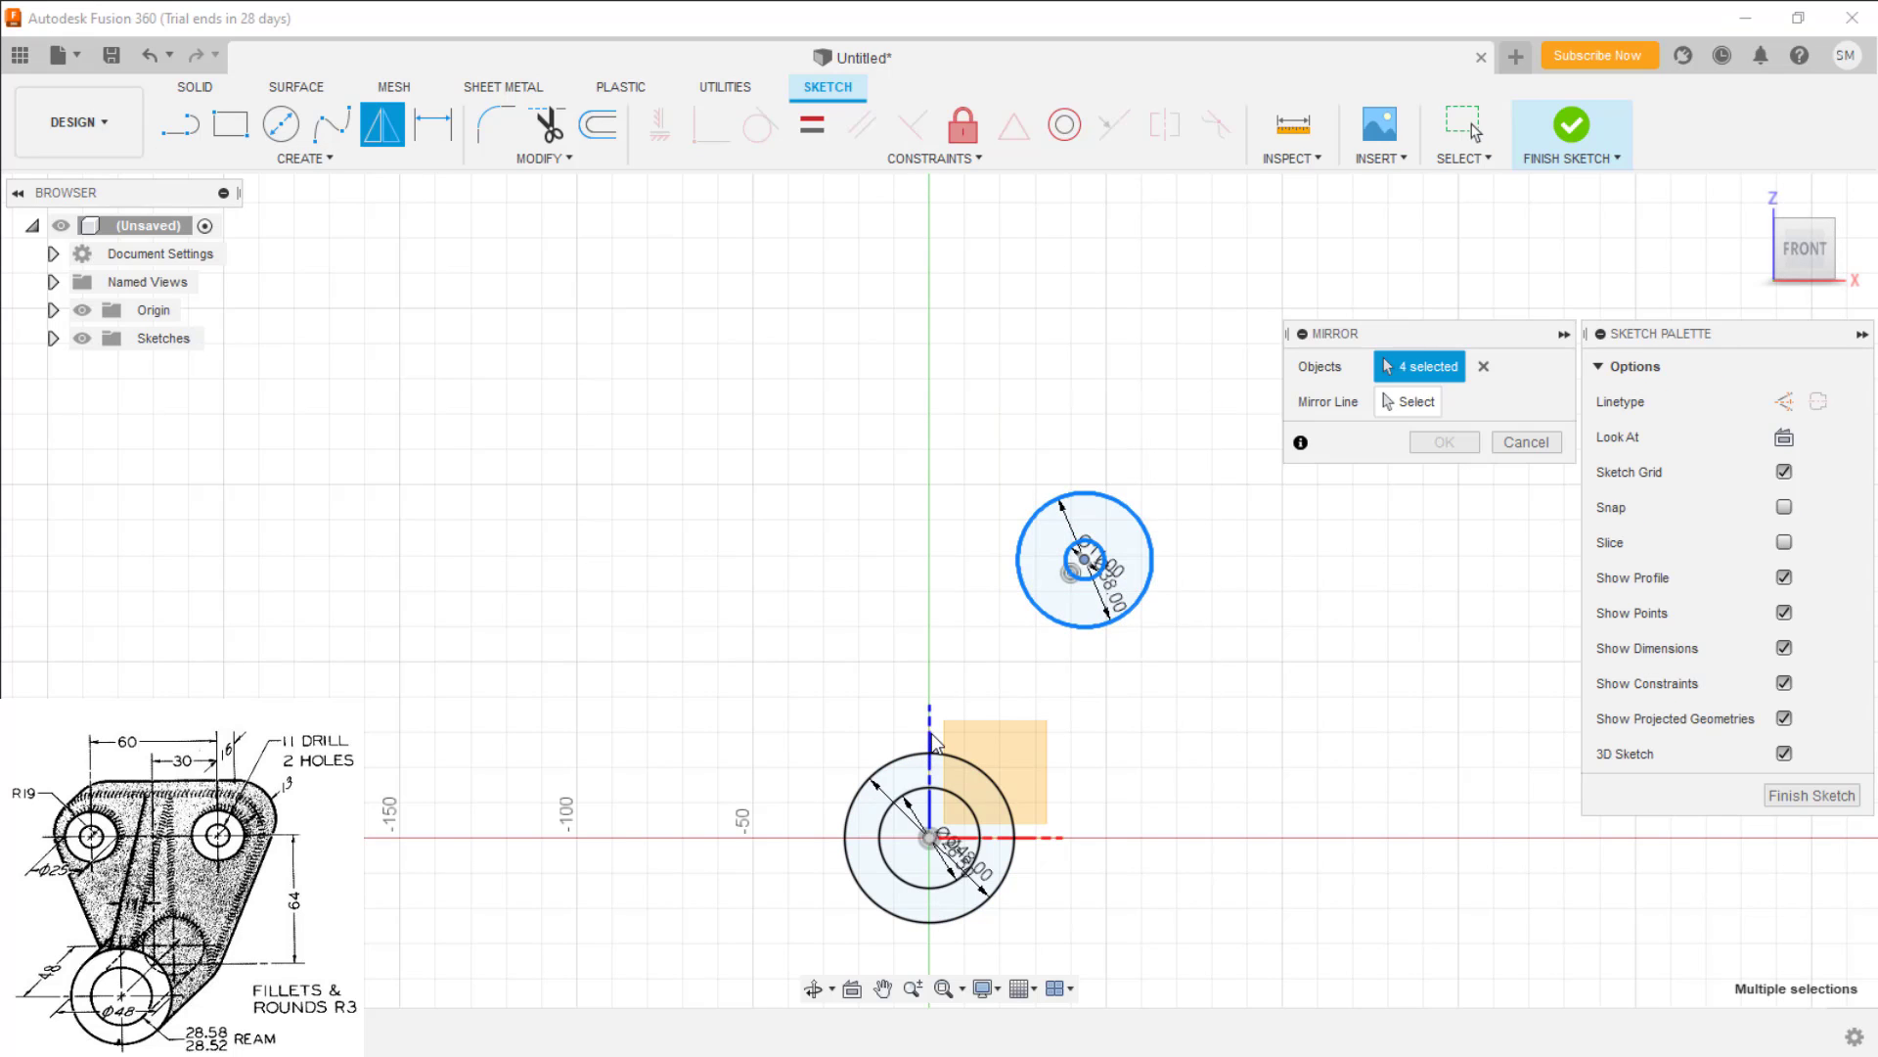
{"action": "left_click", "coordinate": [1414, 401]}
{"action": "left_click", "coordinate": [930, 751]}
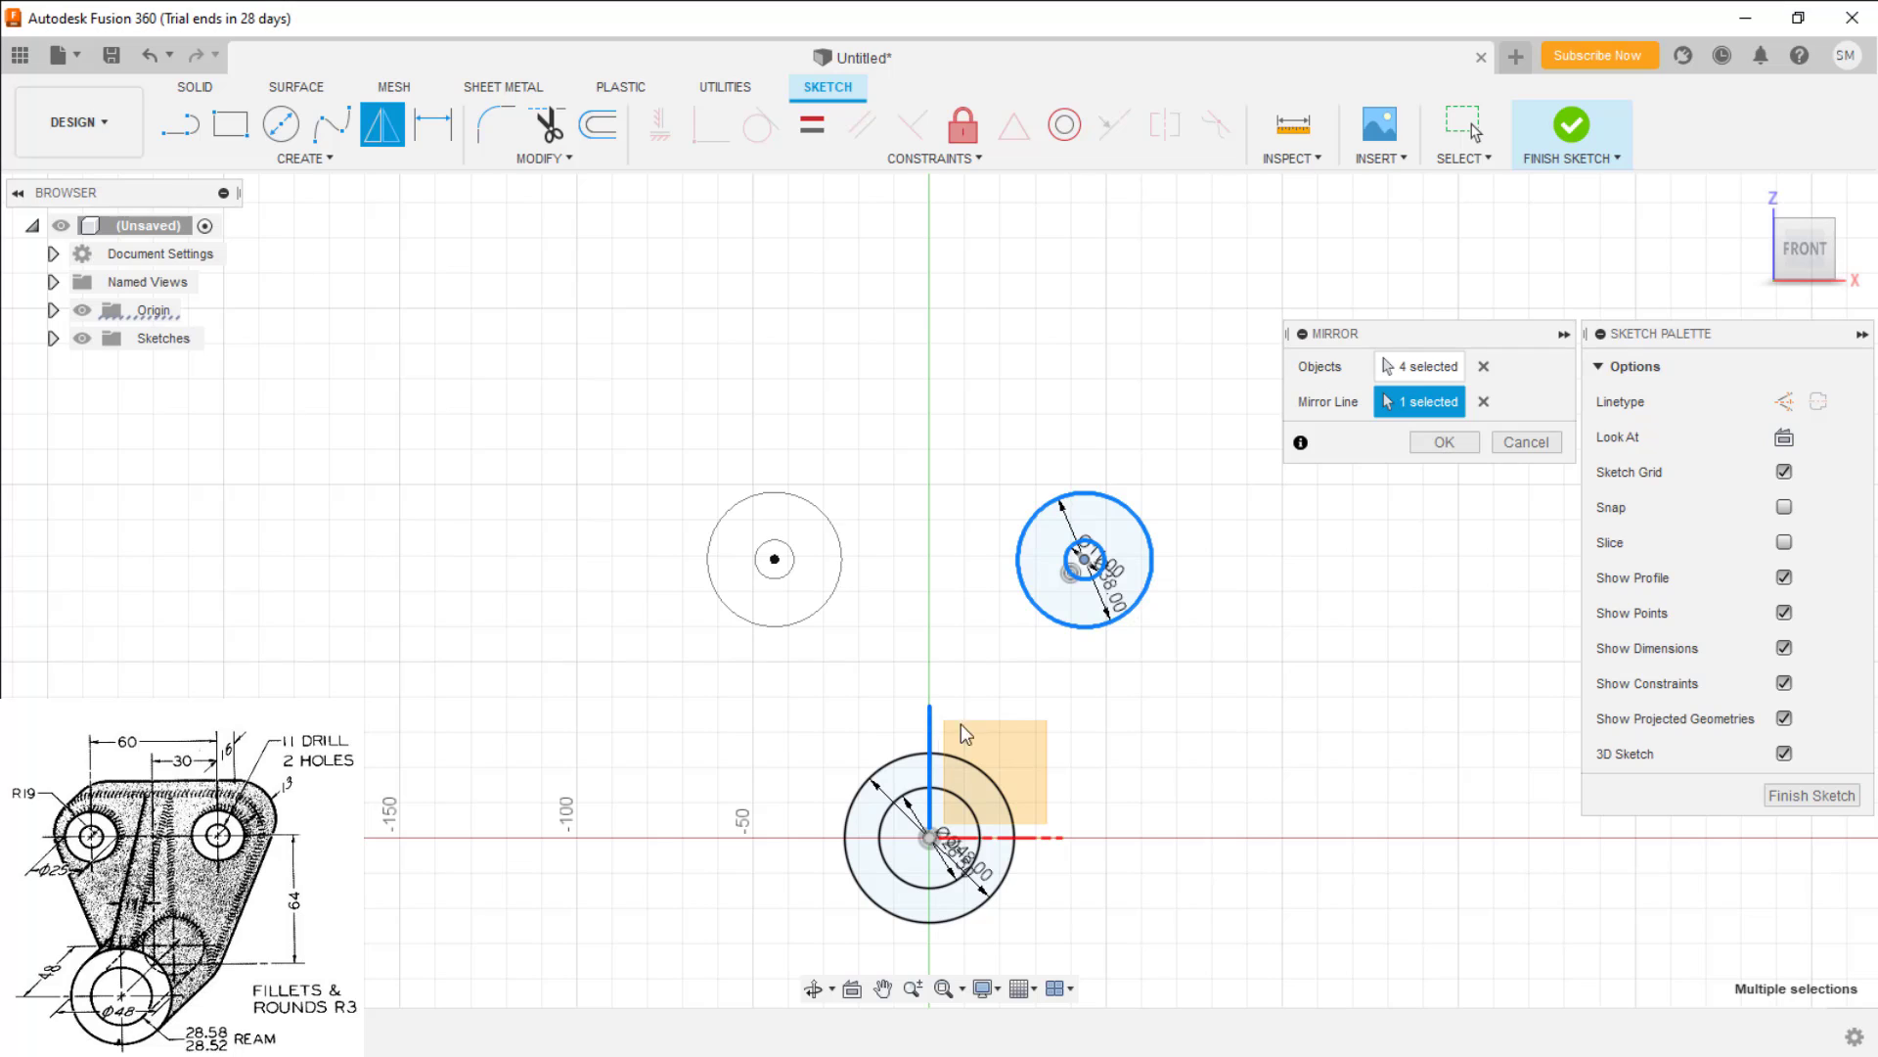
{"action": "left_click", "coordinate": [1443, 442]}
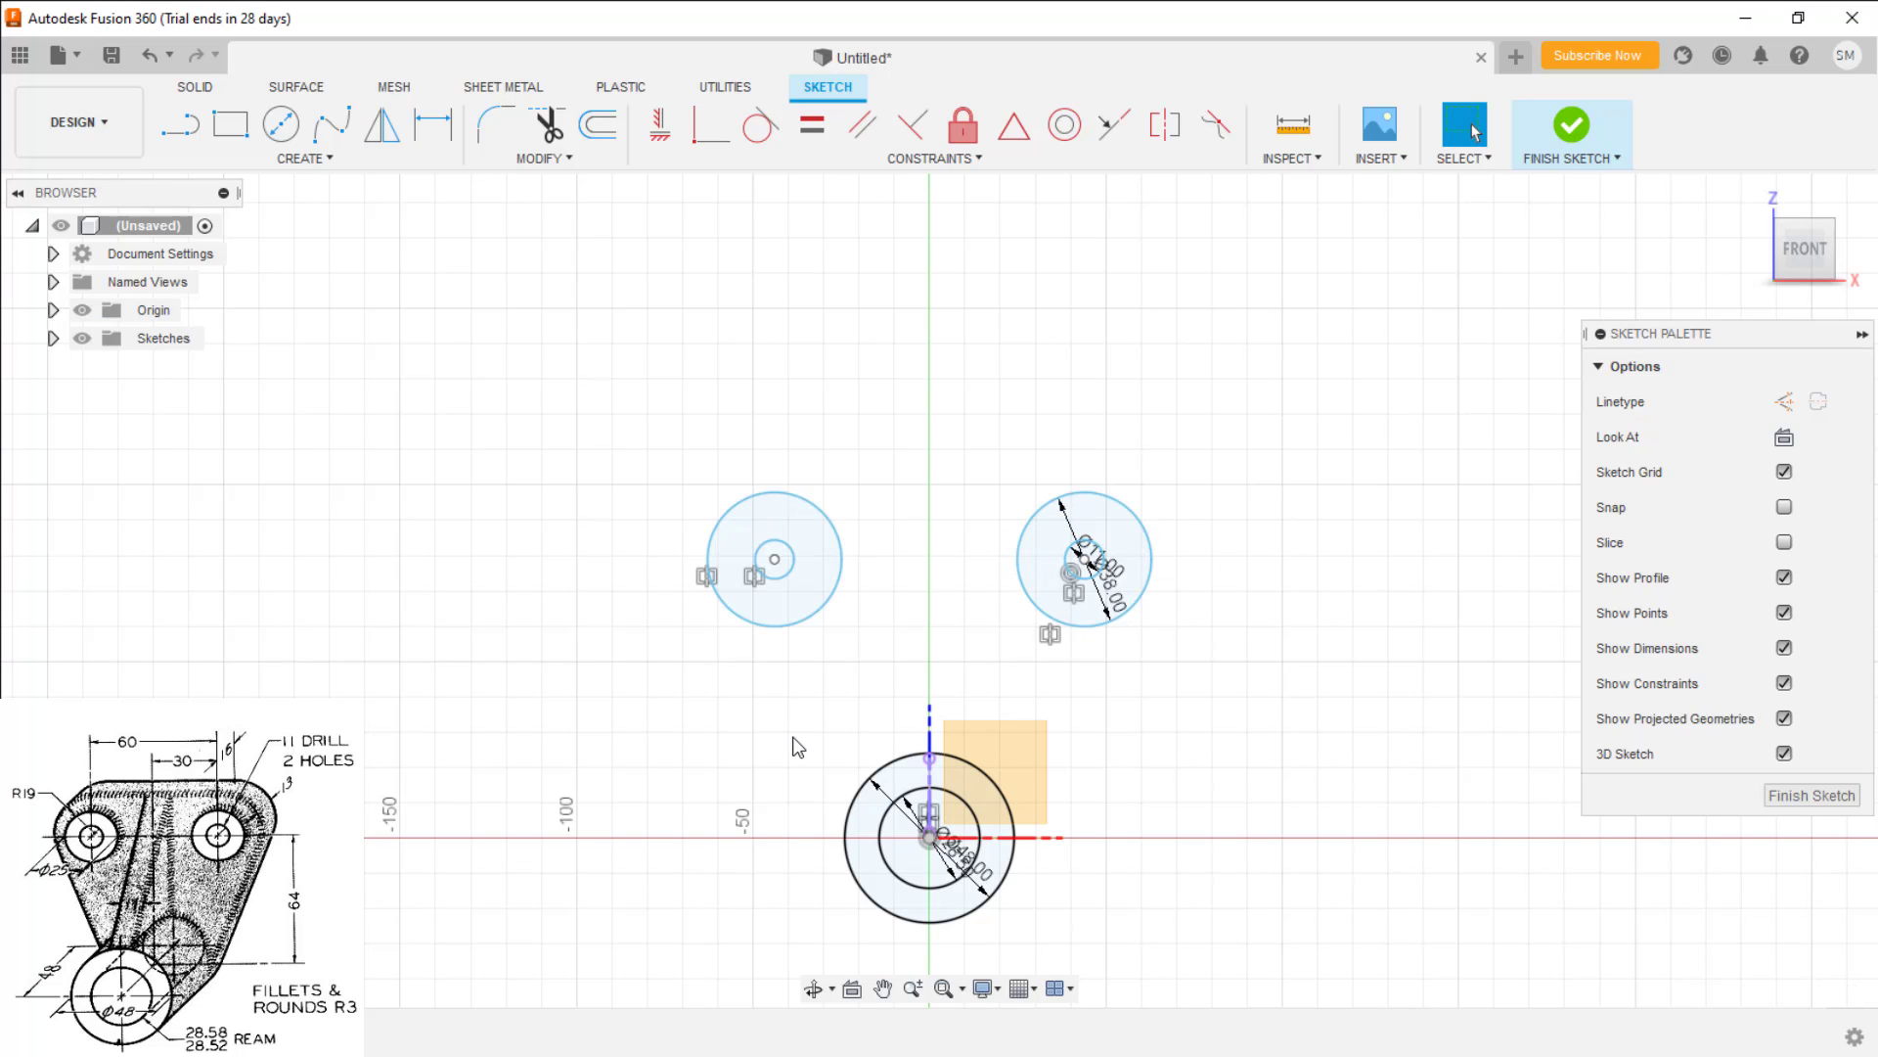
Draw three outline lines: one across the tops of the two 38 mm circles and one from each down to the 48 mm circle's outer side
{"action": "key", "text": "l"}
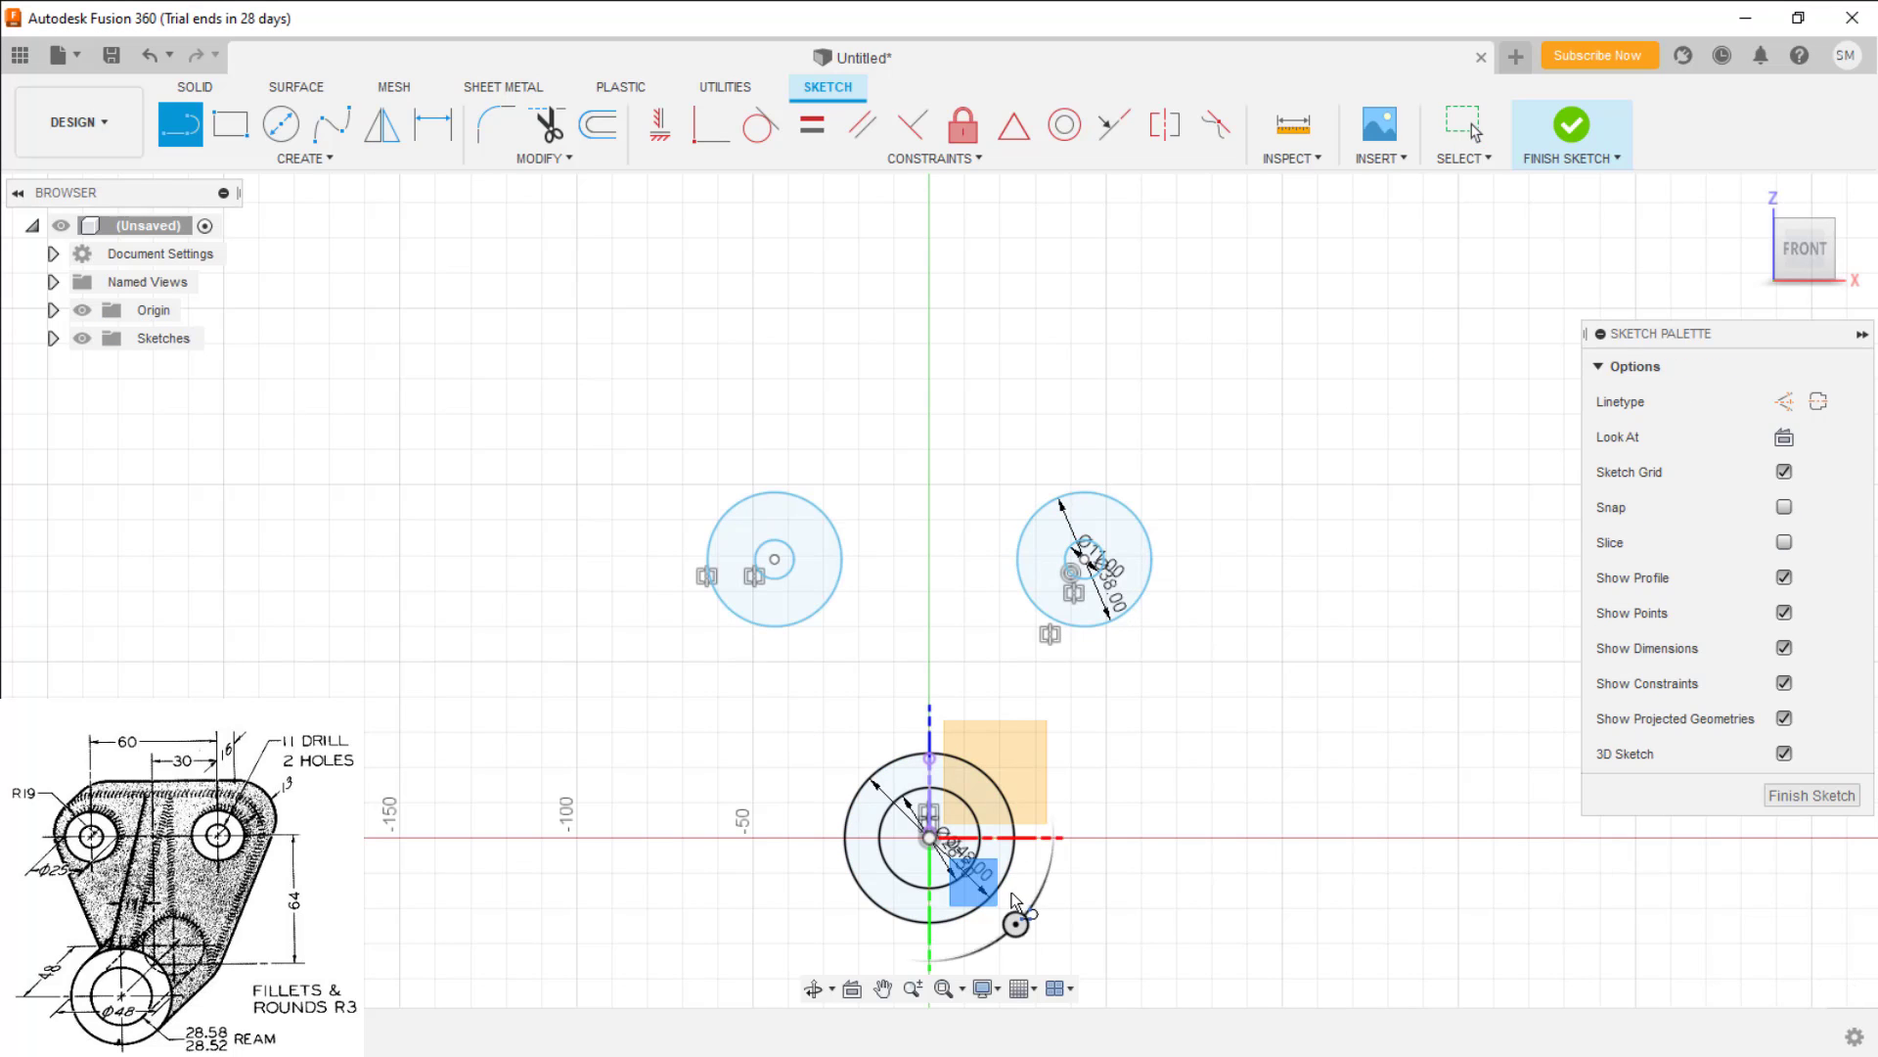
{"action": "left_click", "coordinate": [1008, 872]}
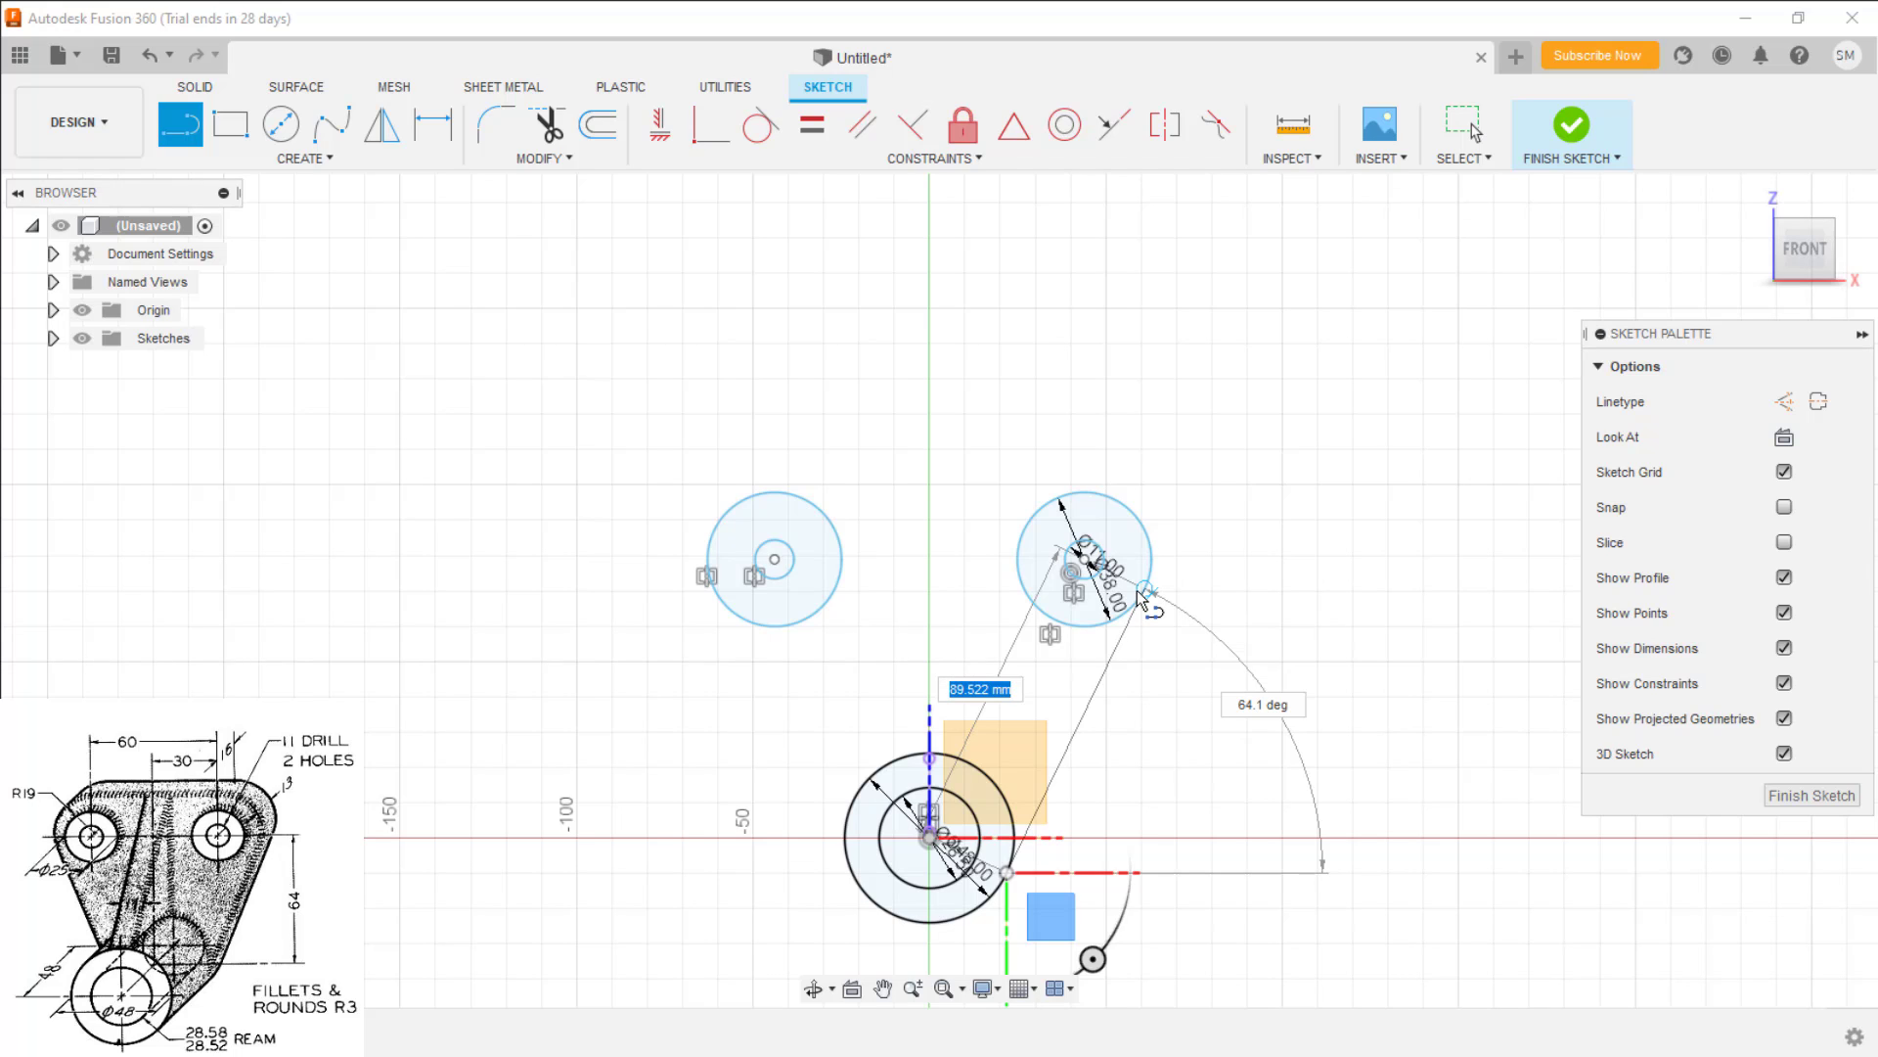
{"action": "left_click", "coordinate": [1141, 590]}
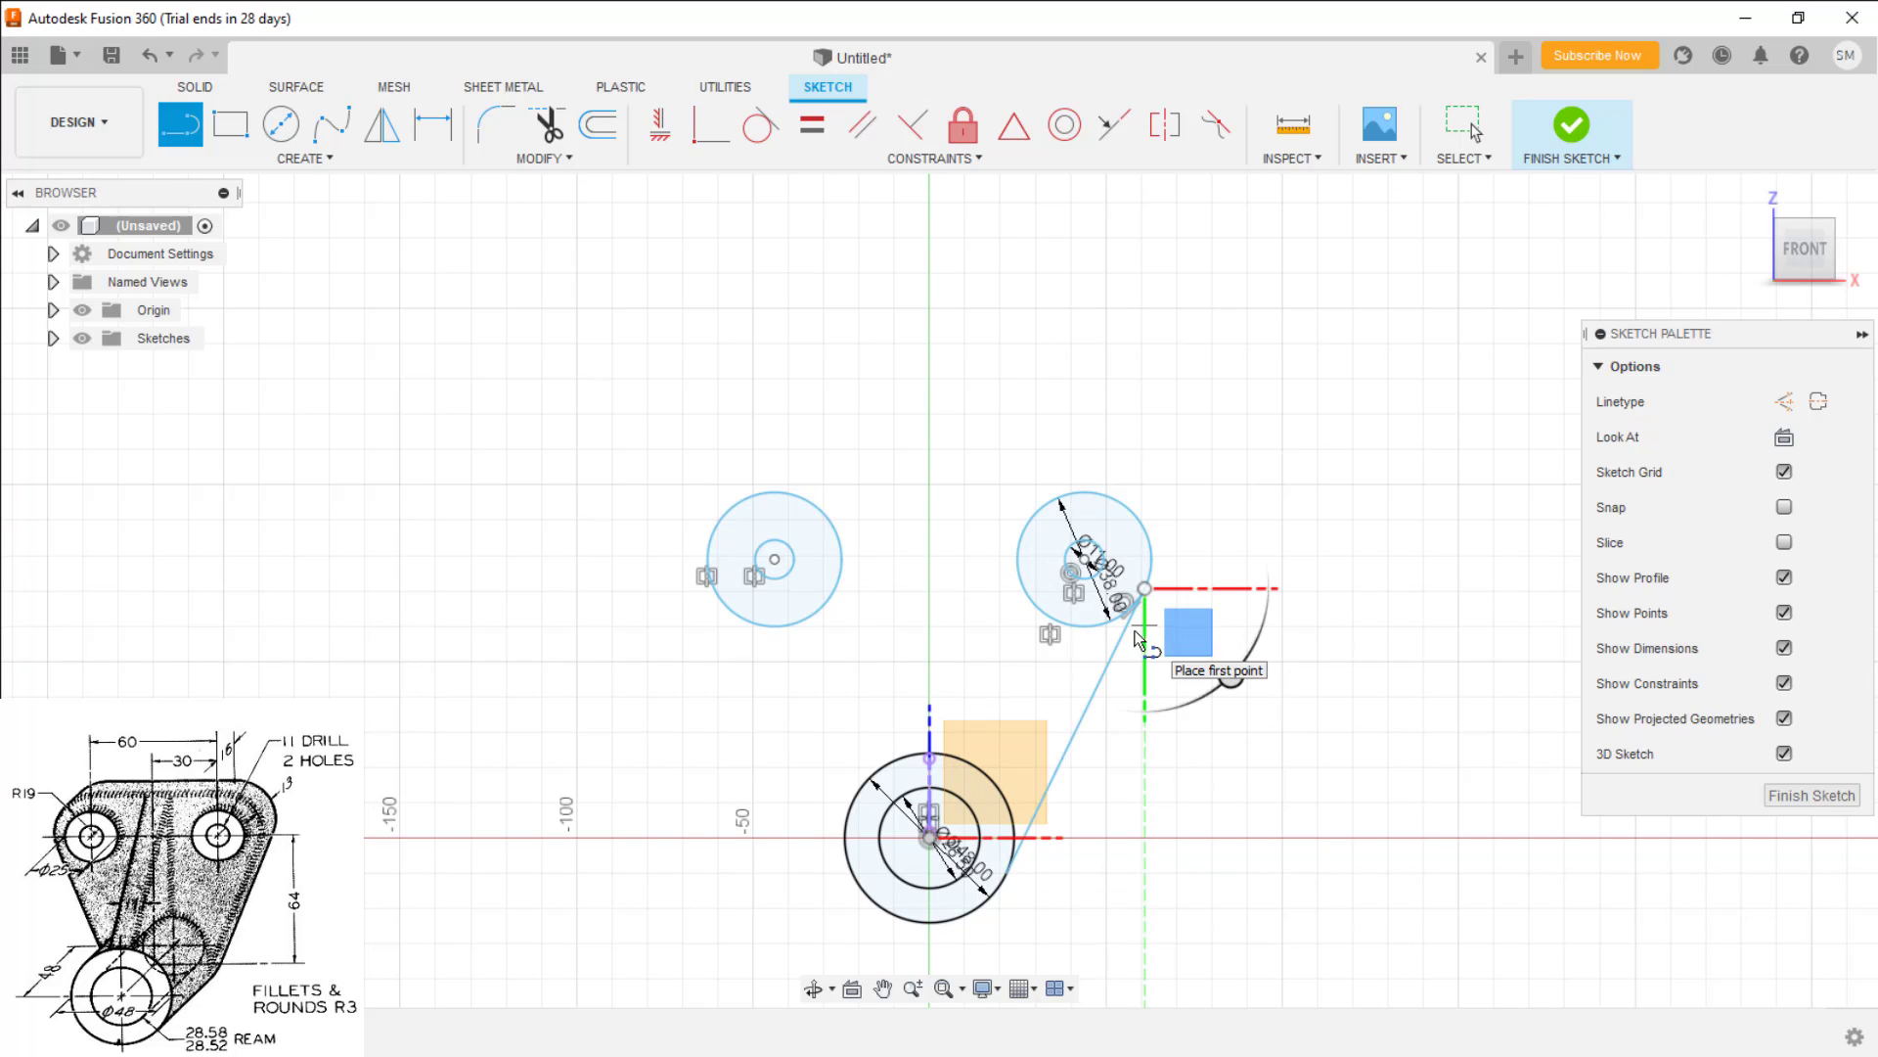
{"action": "key", "text": "Escape"}
{"action": "key", "text": "l"}
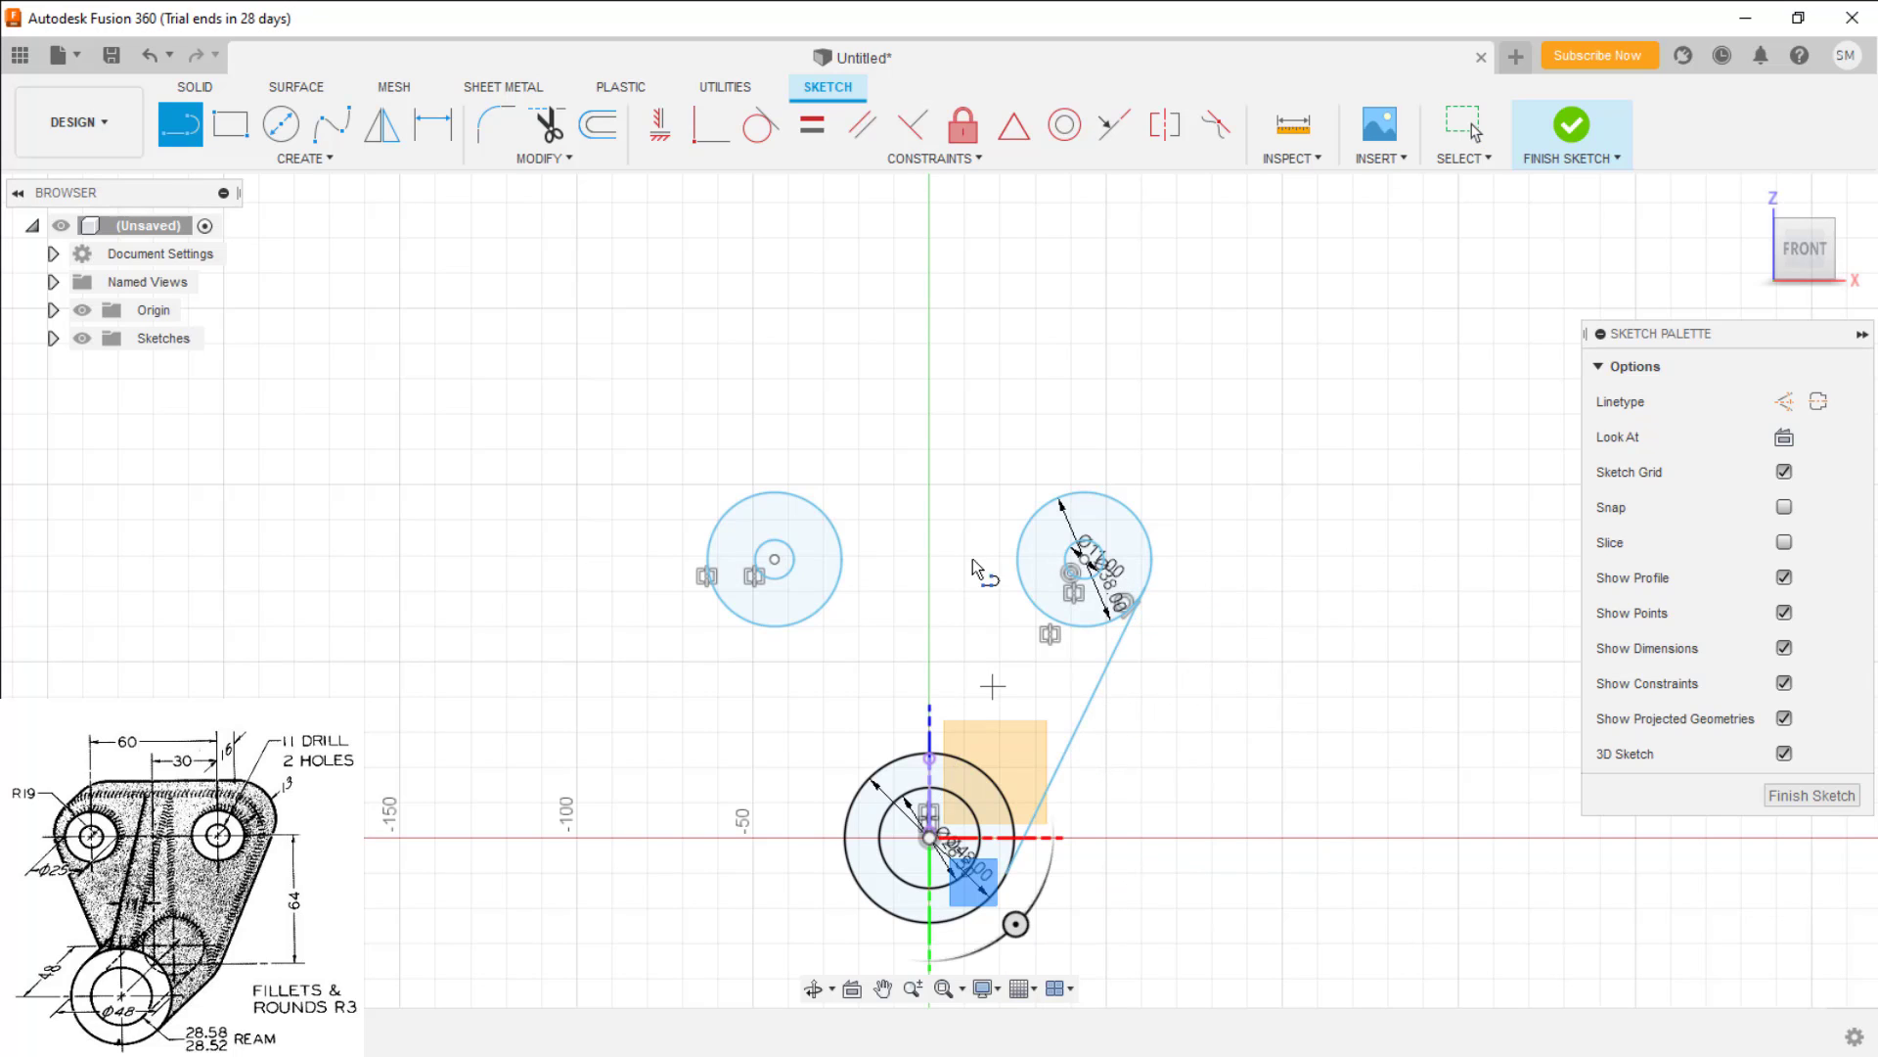
{"action": "left_click_drag", "start_coordinate": [1108, 497], "coordinate": [715, 589]}
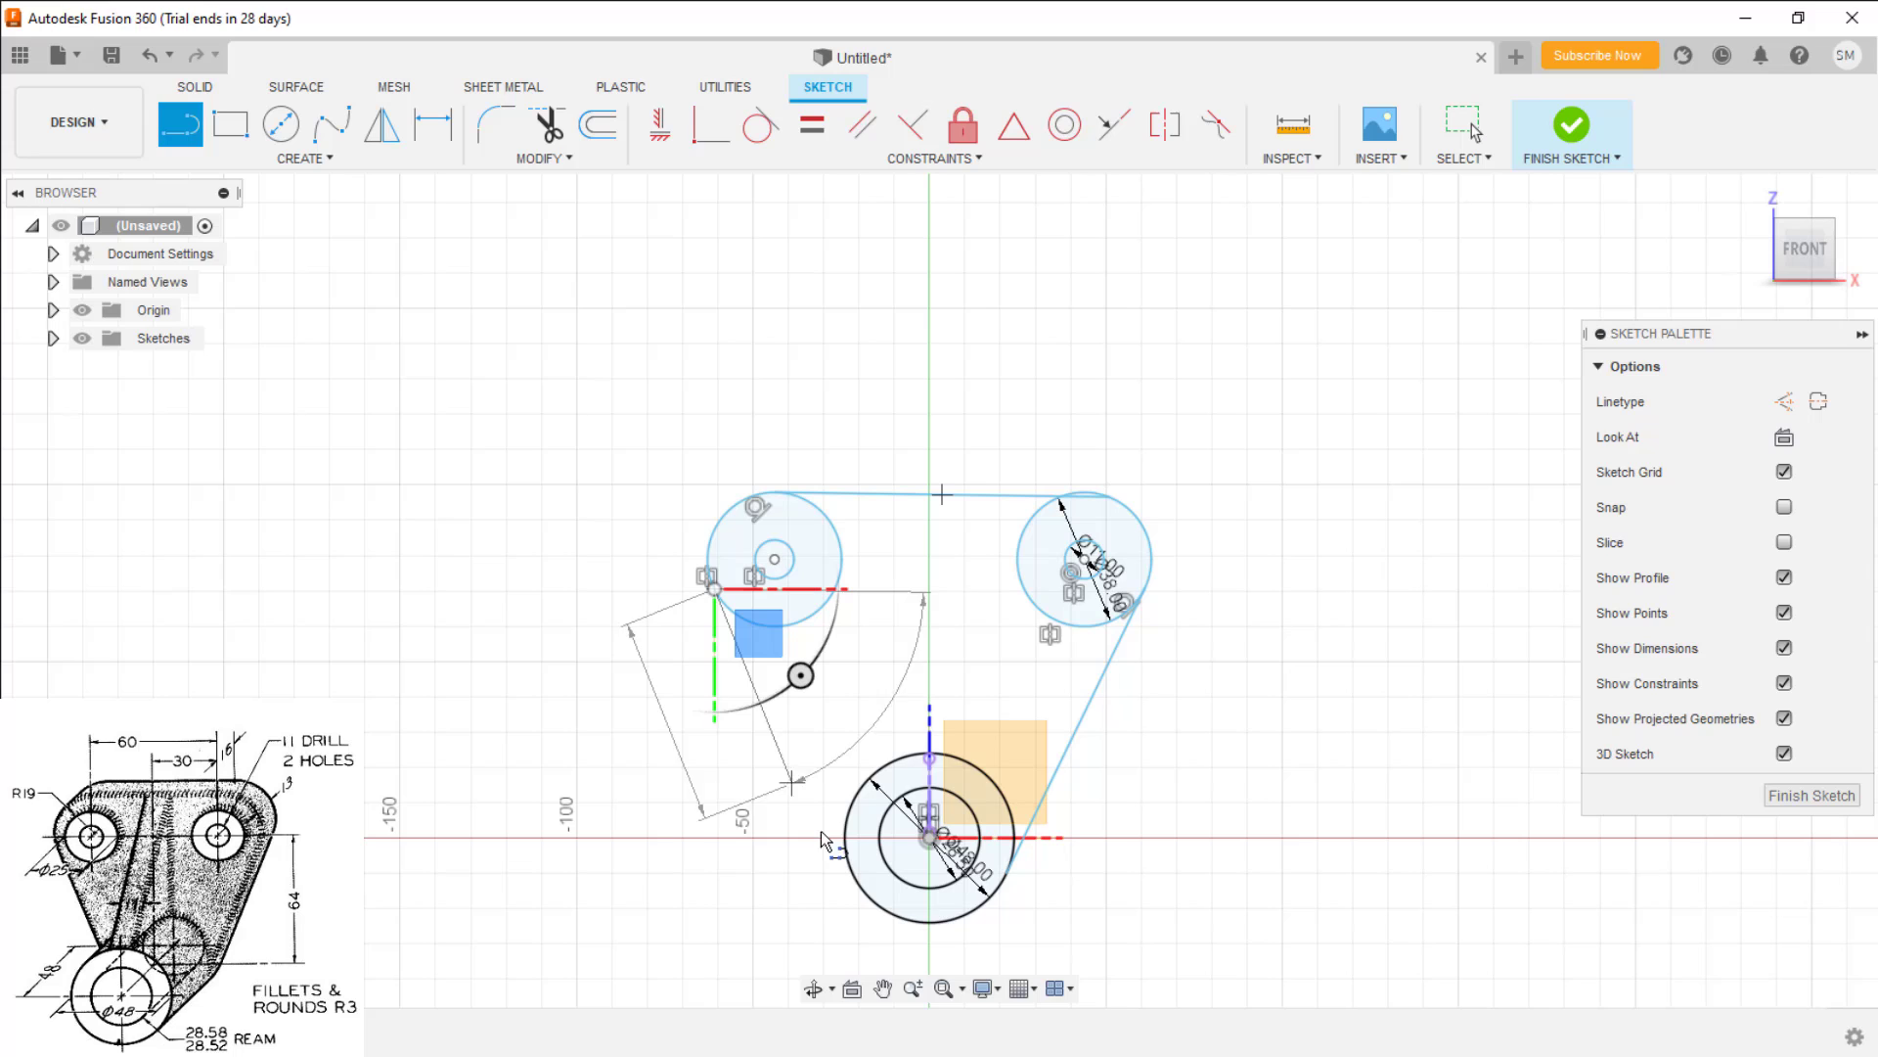
{"action": "left_click", "coordinate": [857, 894]}
{"action": "key", "text": "Escape"}
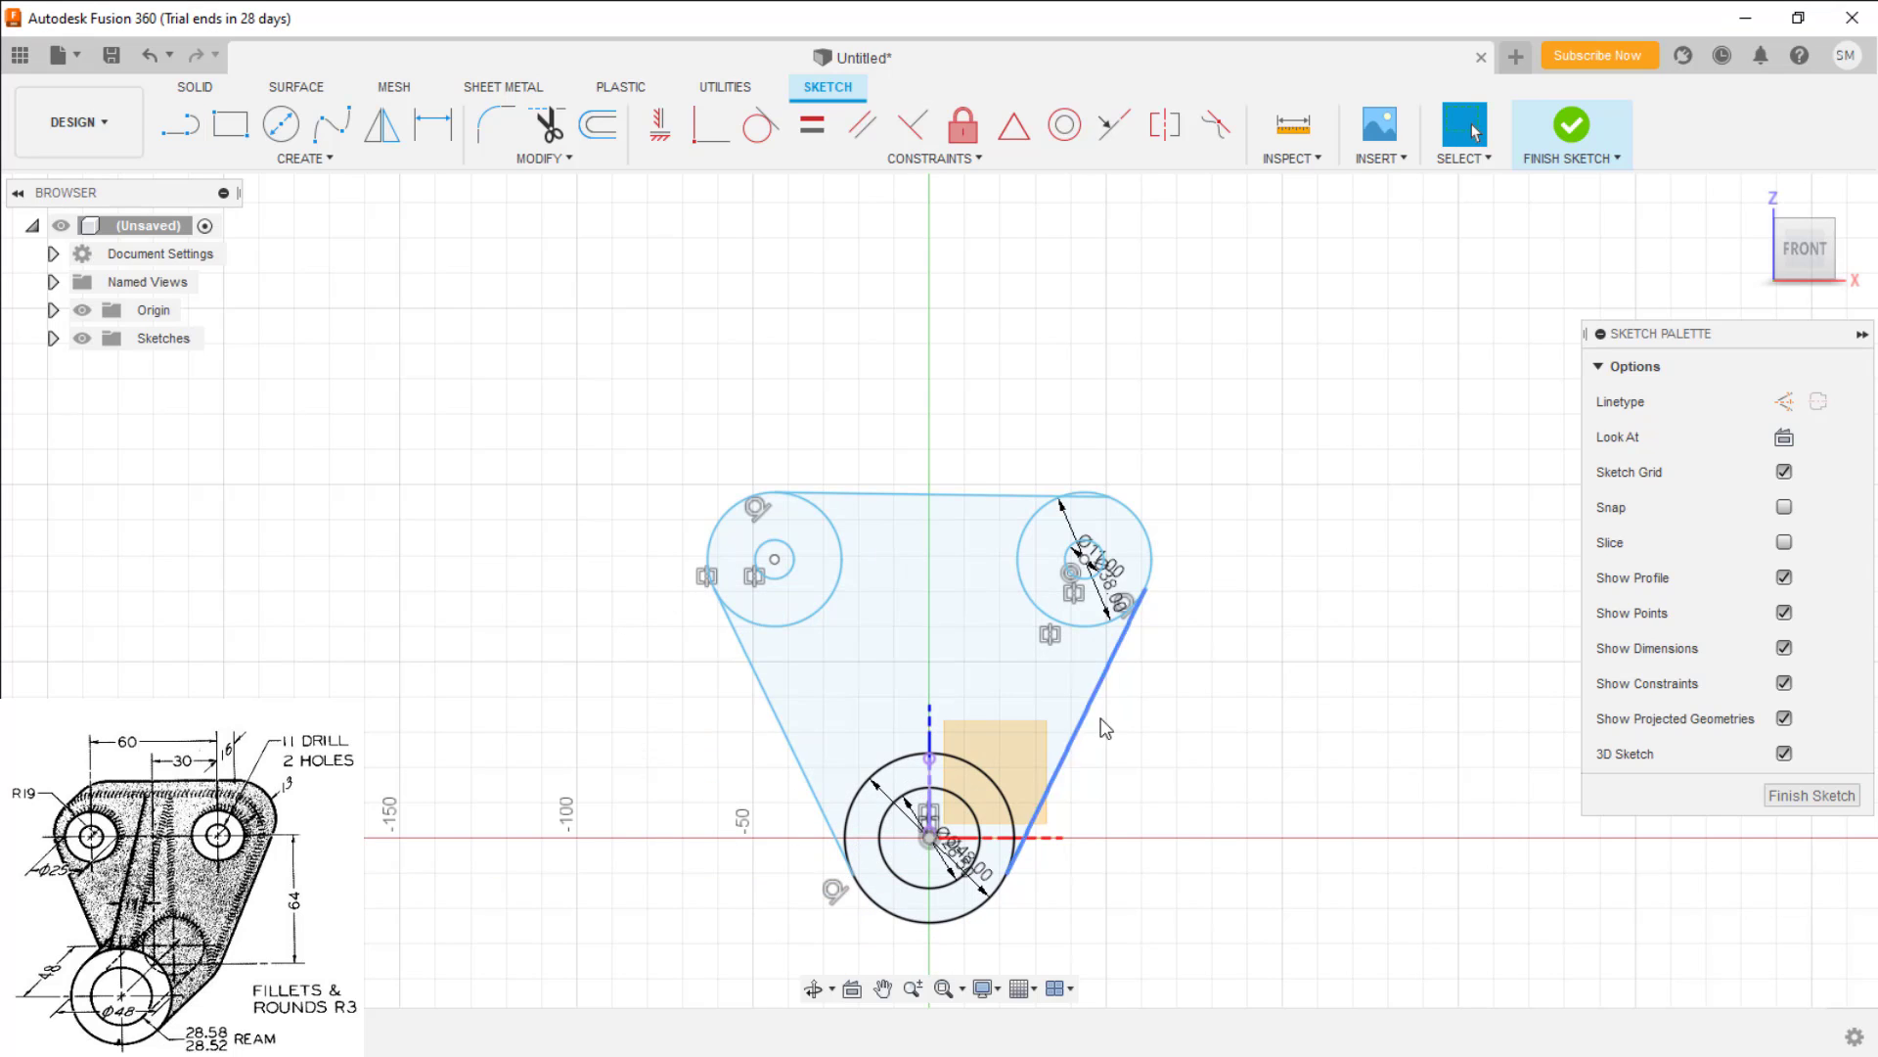
Make the right line tangent to the 48 mm circle, the top line to the right 38 mm circle, and the left line to the left one
{"action": "left_click", "coordinate": [1068, 758]}
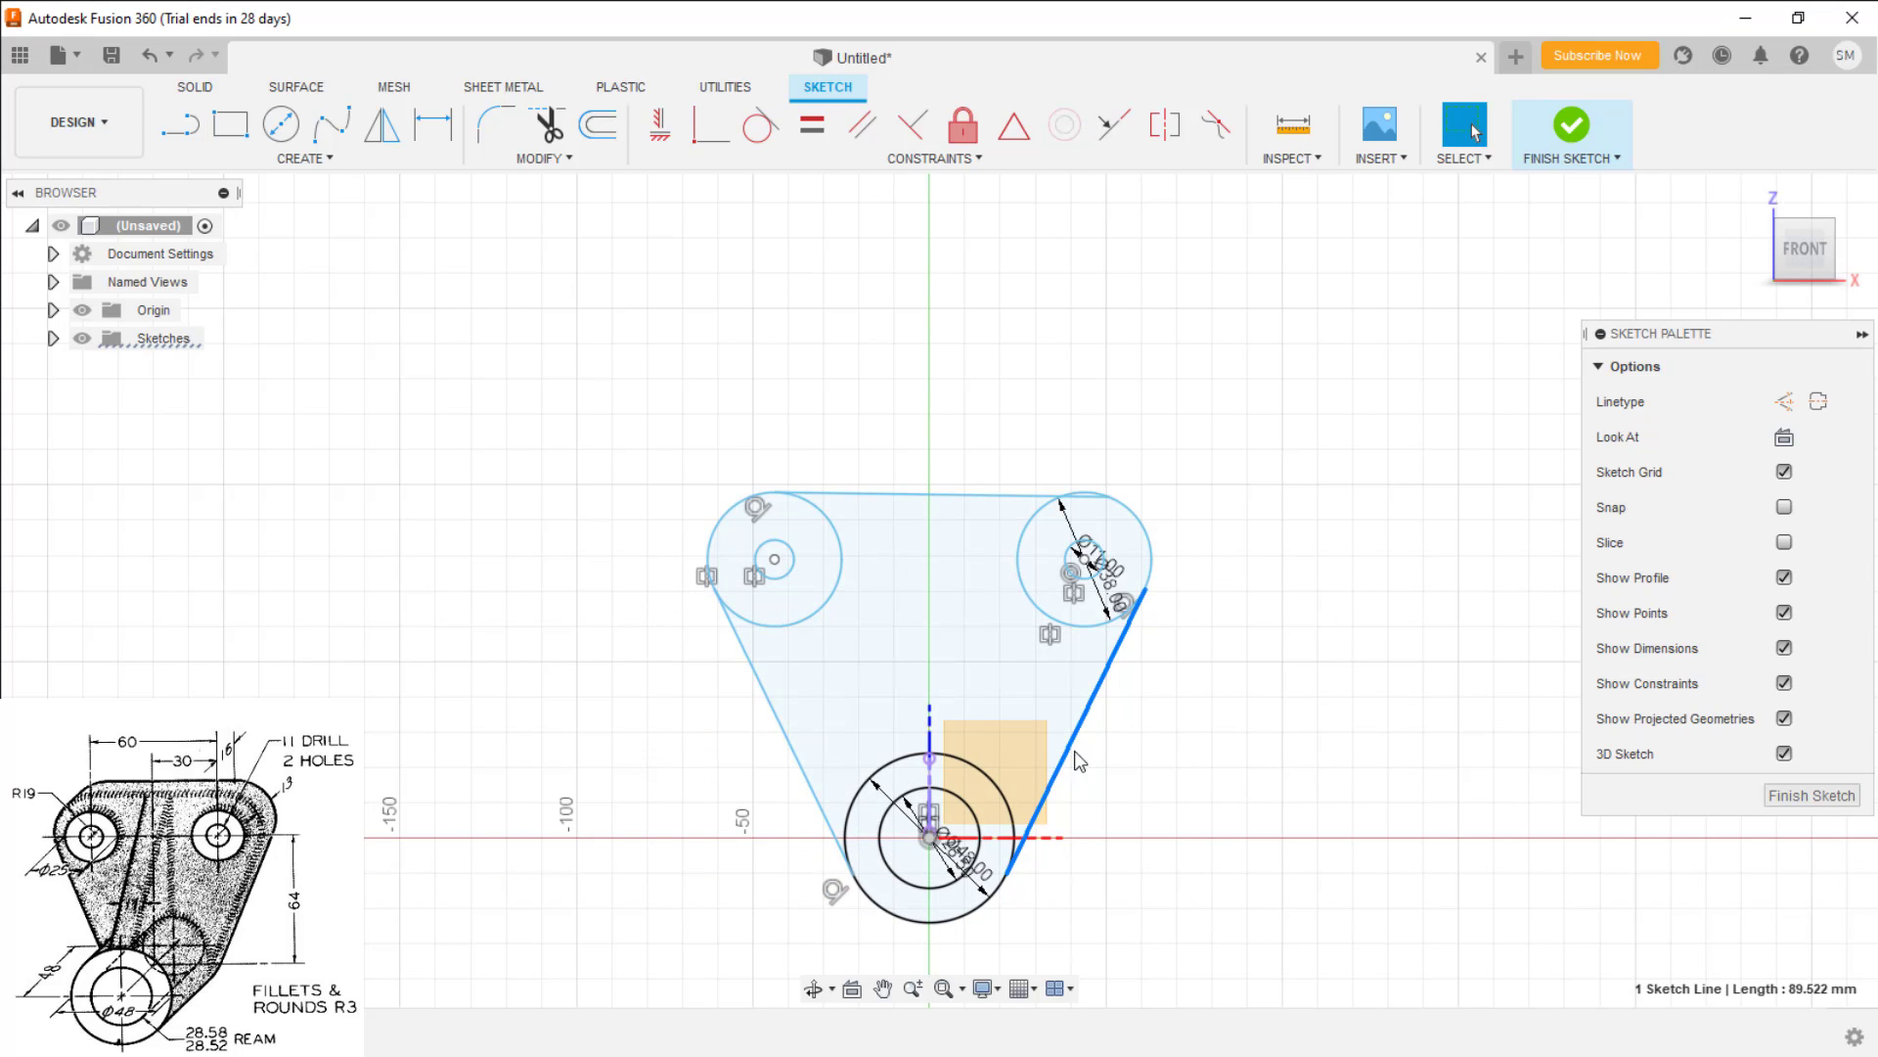
{"action": "left_click", "coordinate": [992, 898], "text": "shift"}
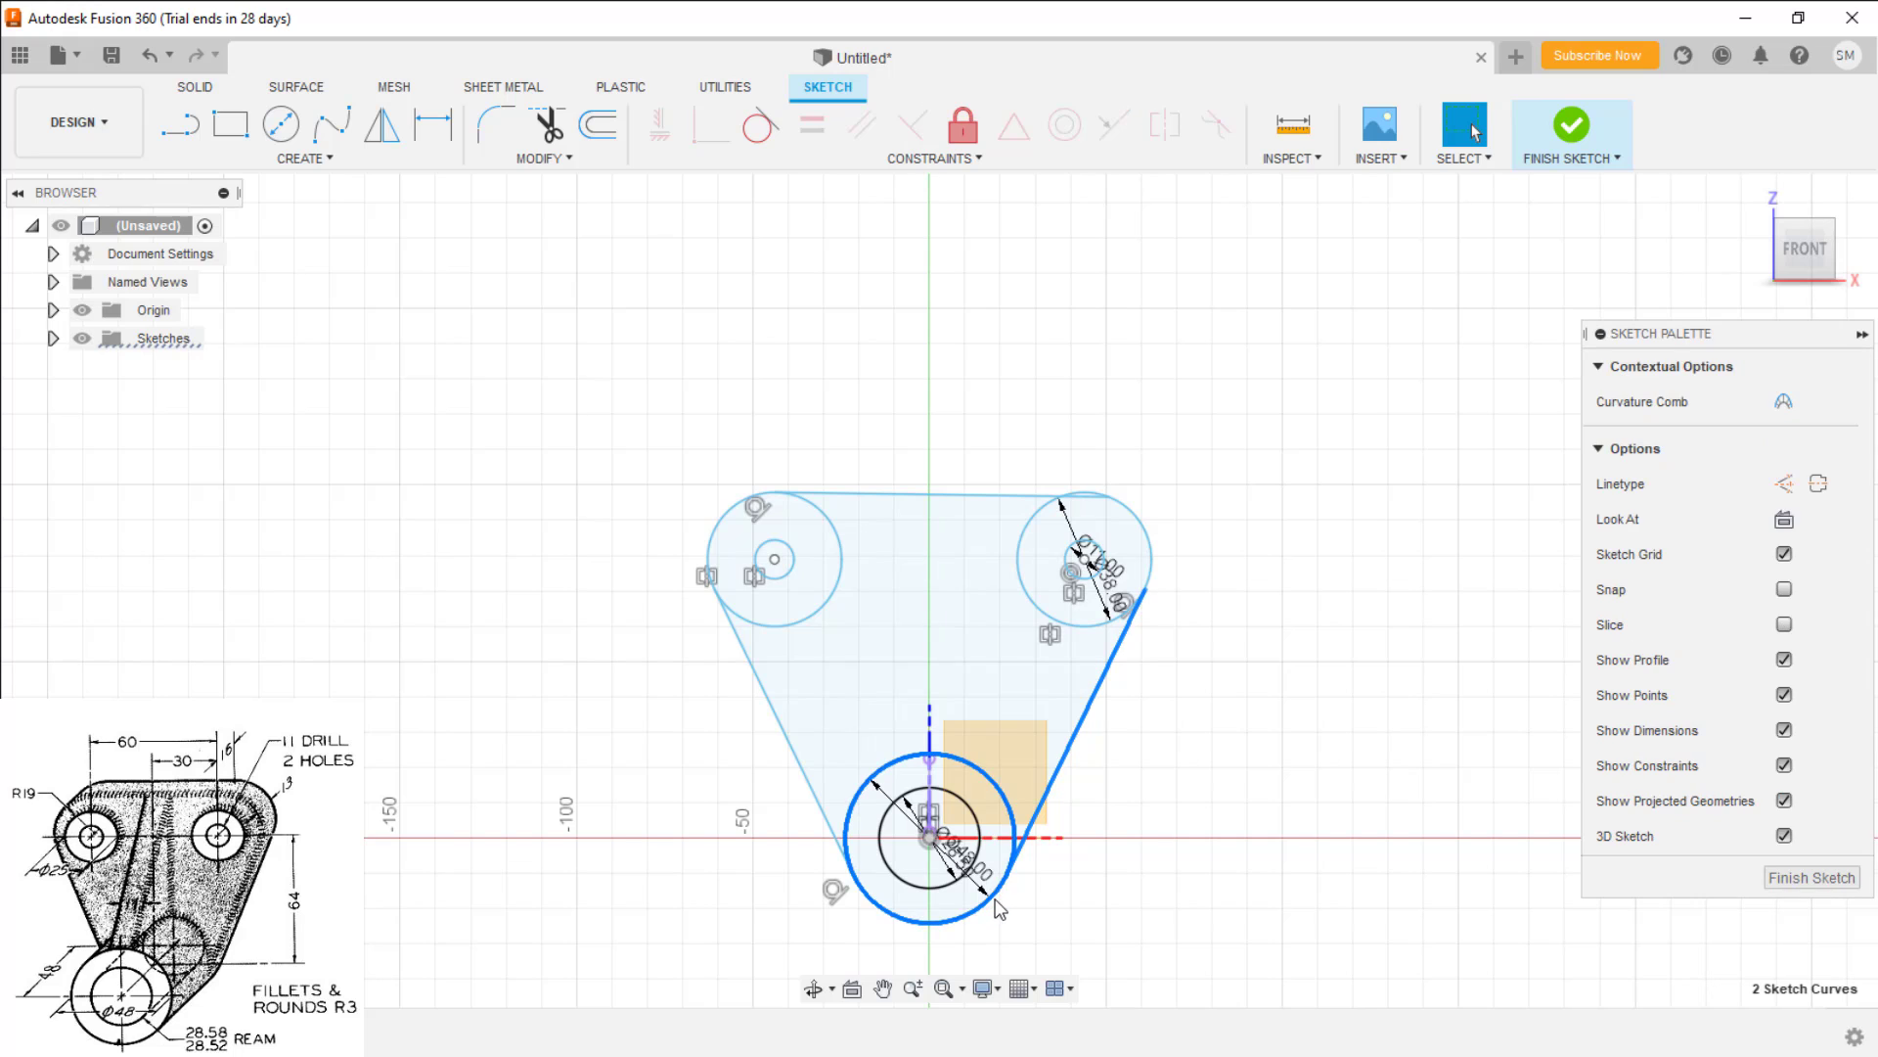
{"action": "left_click", "coordinate": [761, 127]}
{"action": "left_click", "coordinate": [978, 495]}
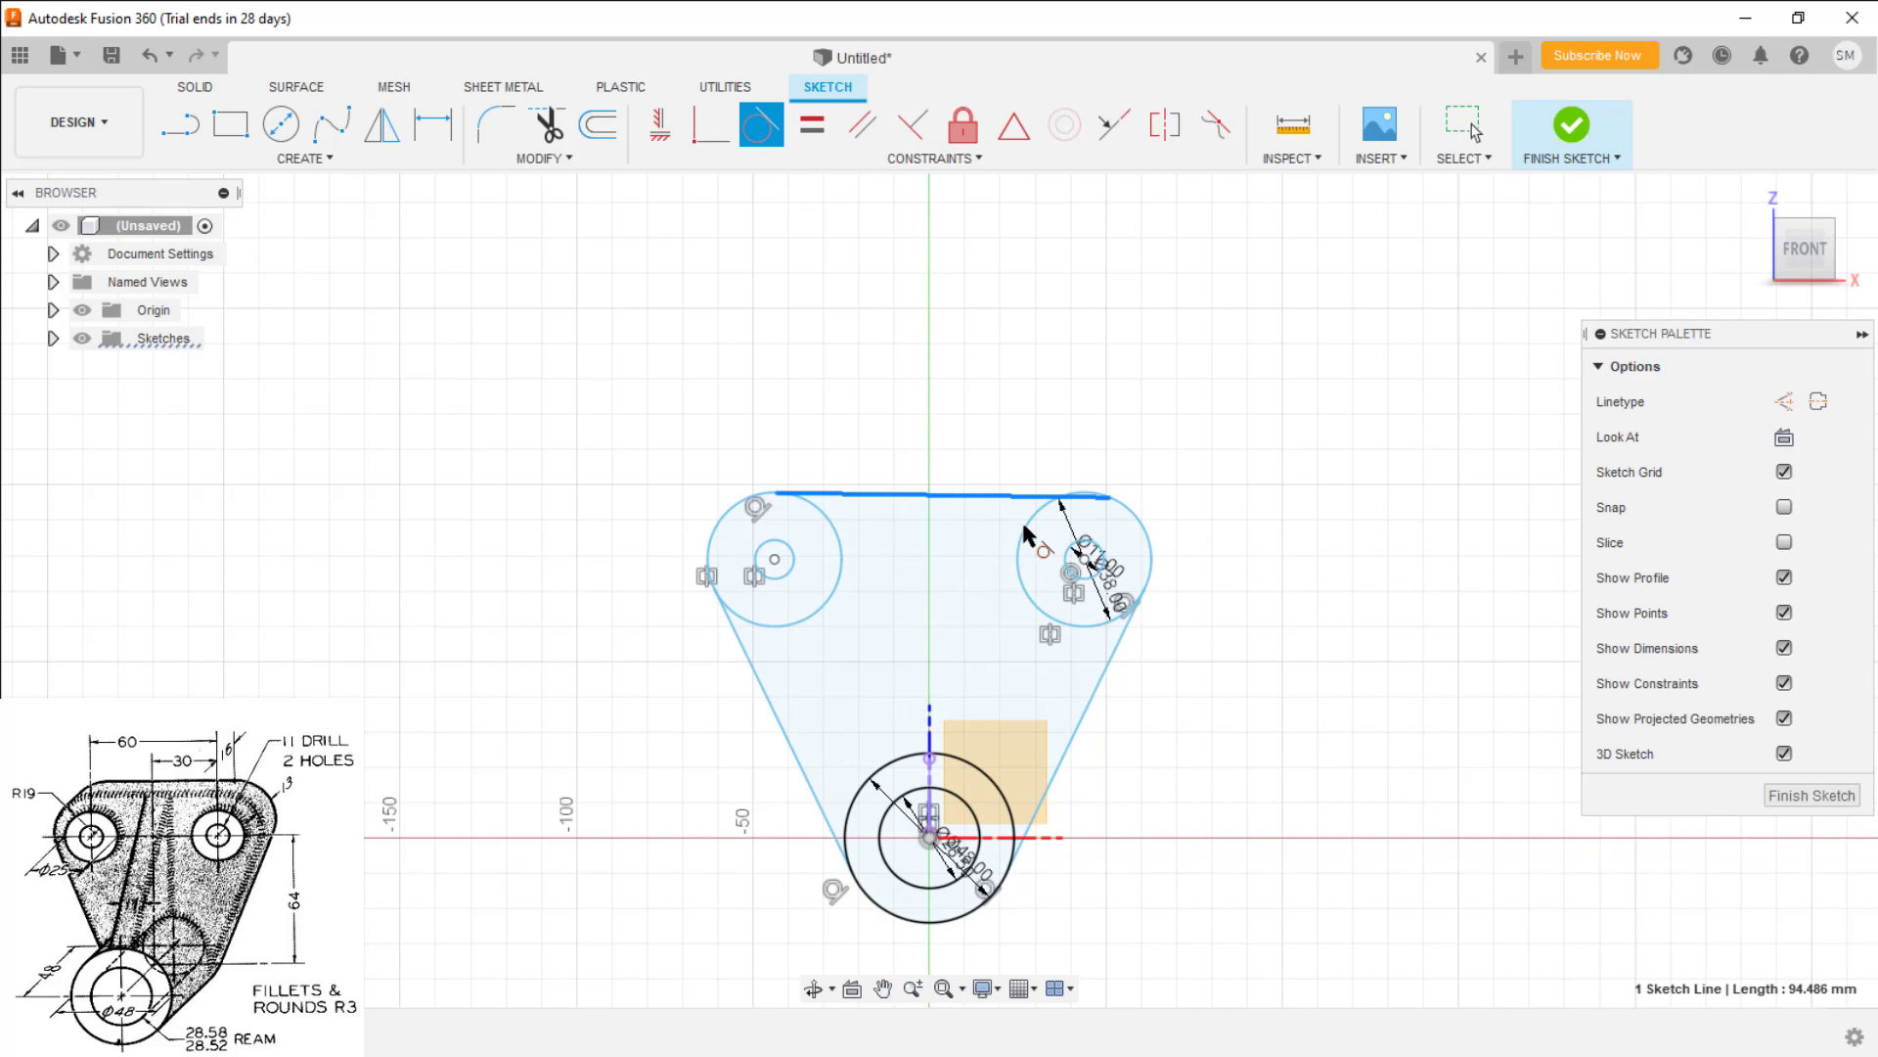
{"action": "left_click", "coordinate": [1020, 528]}
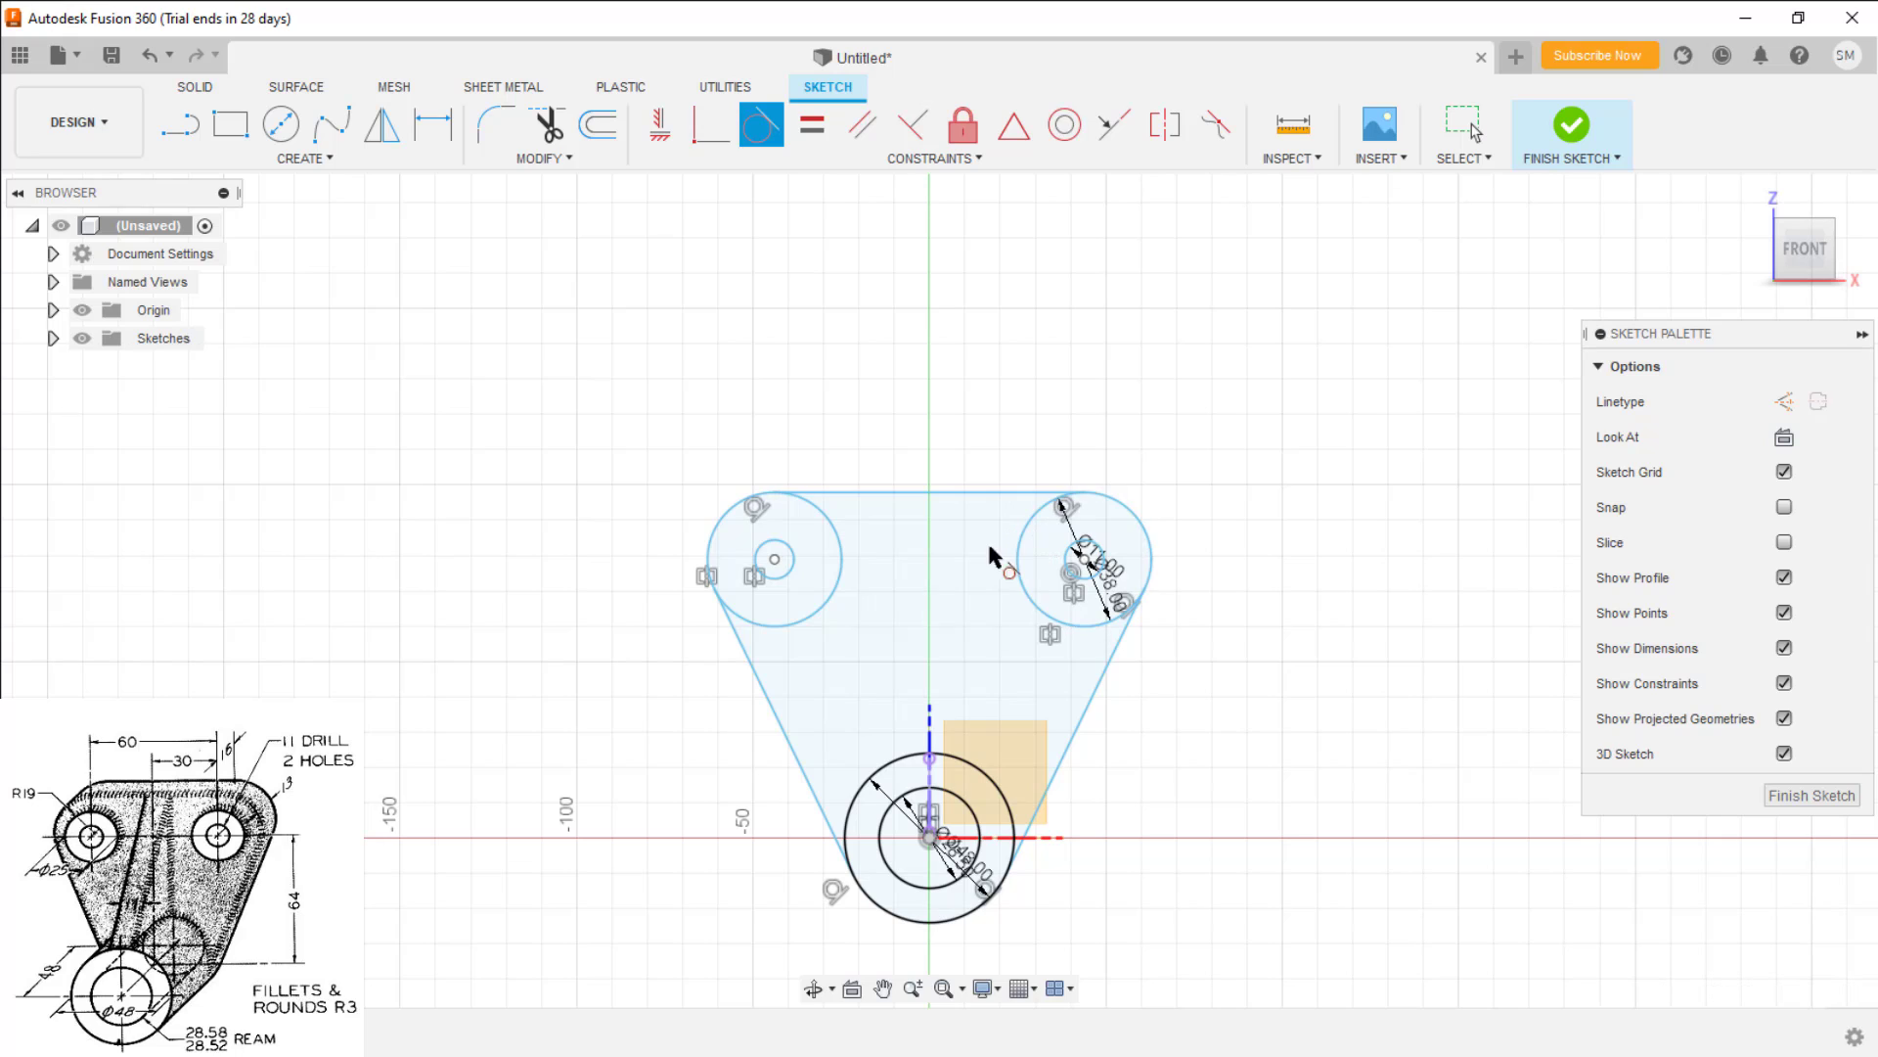
{"action": "left_click", "coordinate": [773, 632]}
{"action": "left_click", "coordinate": [758, 683]}
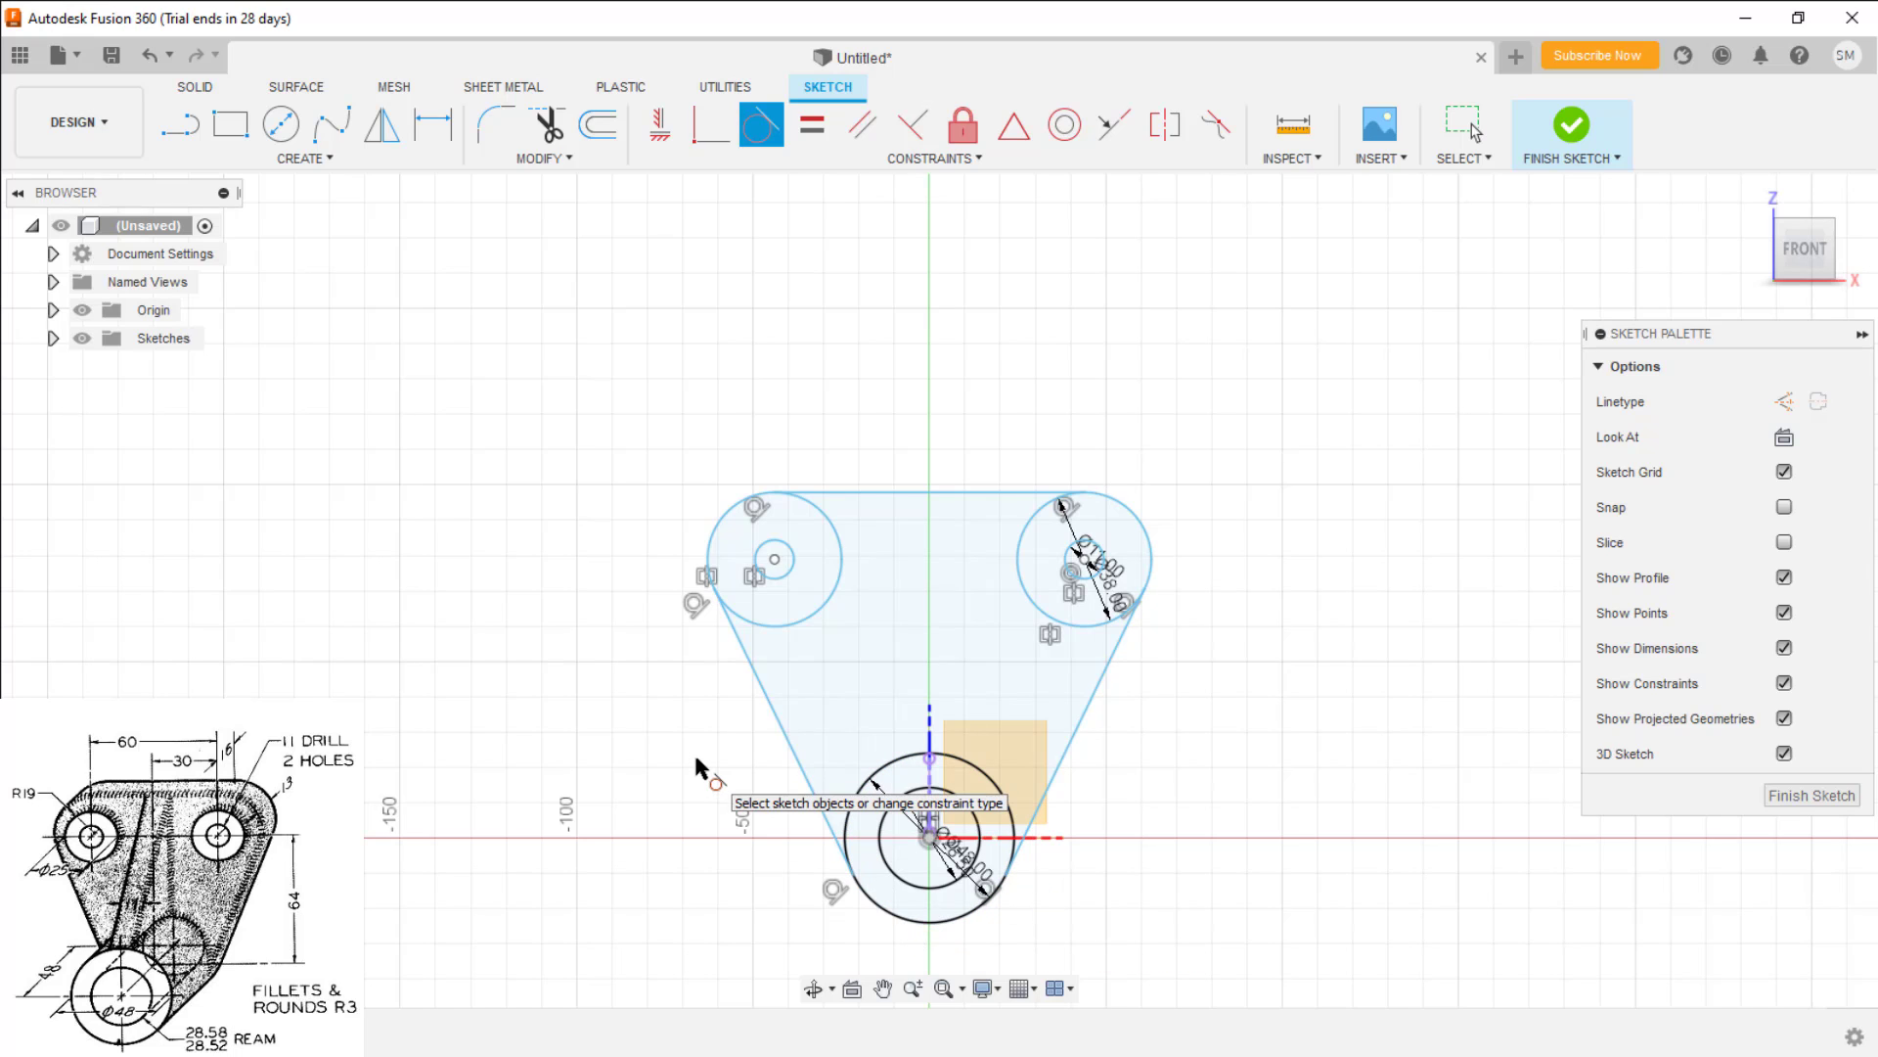
{"action": "key", "text": "Escape"}
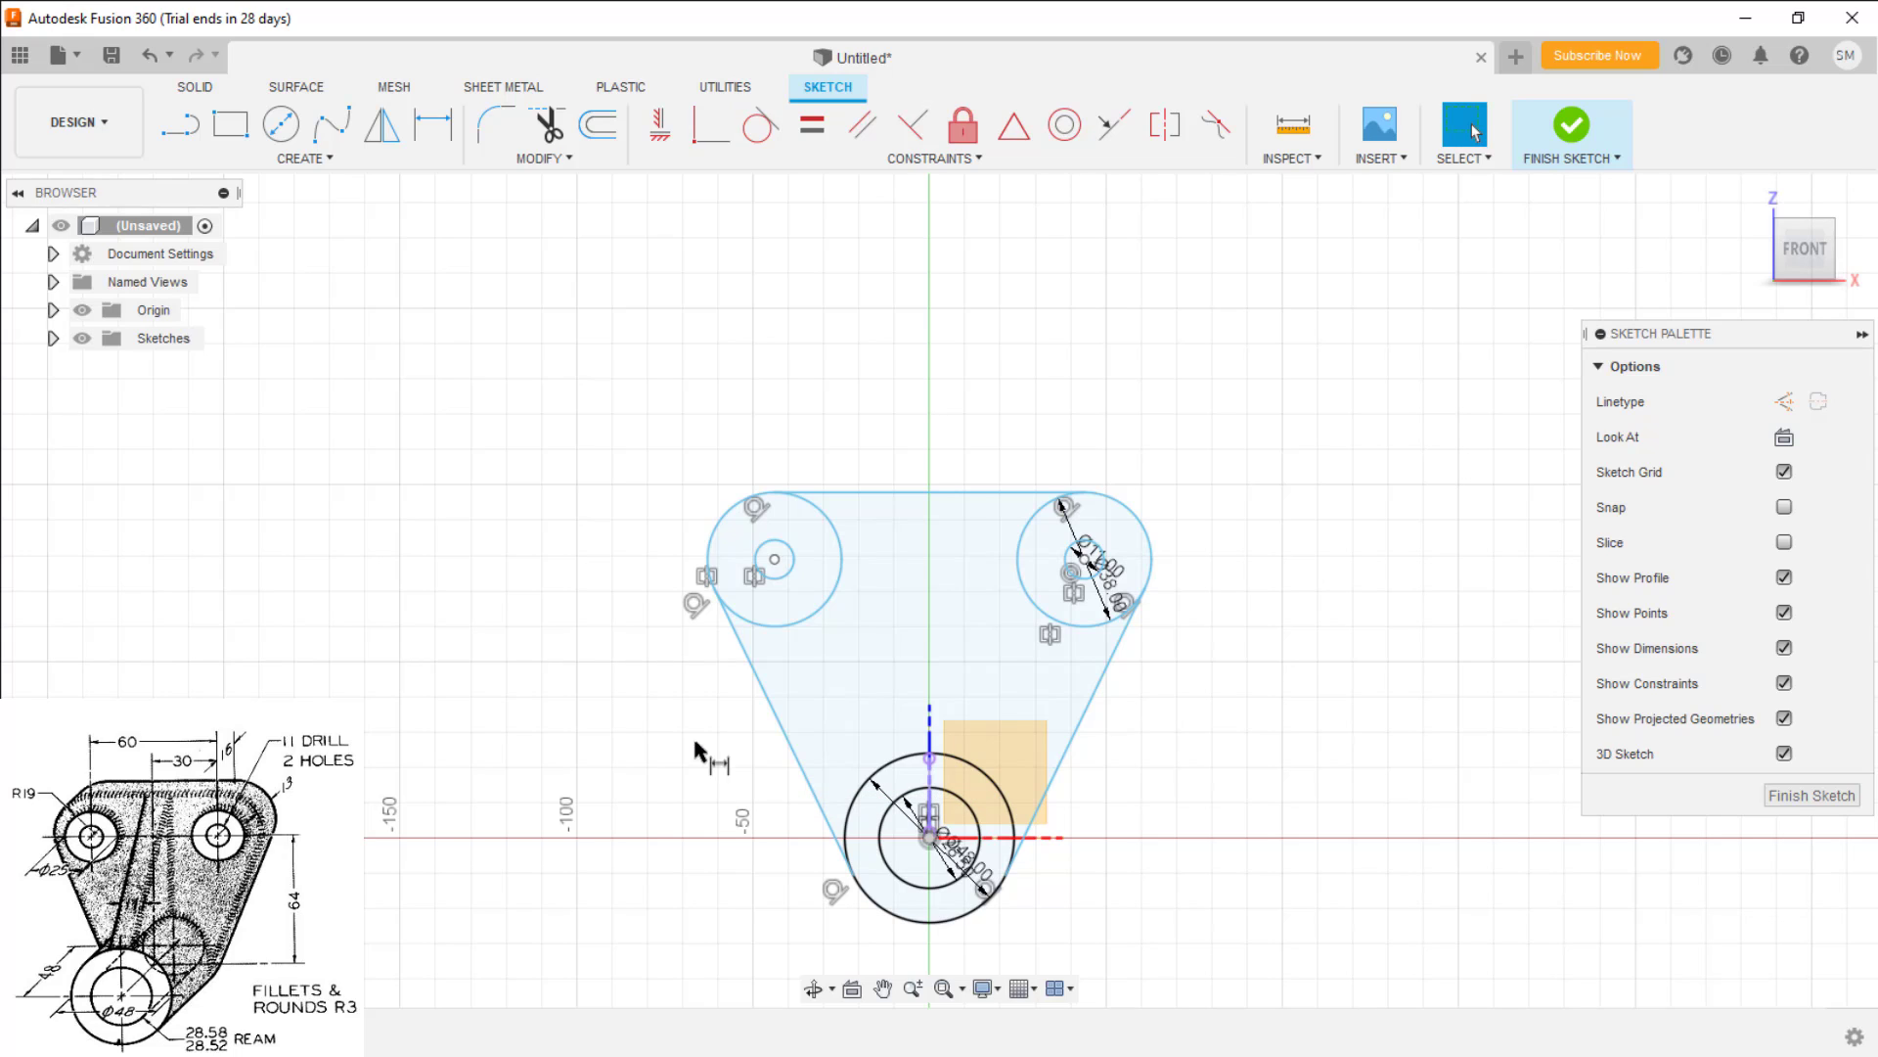
Dimension the horizontal distance between the centres of the two 38 mm circles as 60 mm
{"action": "key", "text": "d"}
{"action": "left_click", "coordinate": [775, 559]}
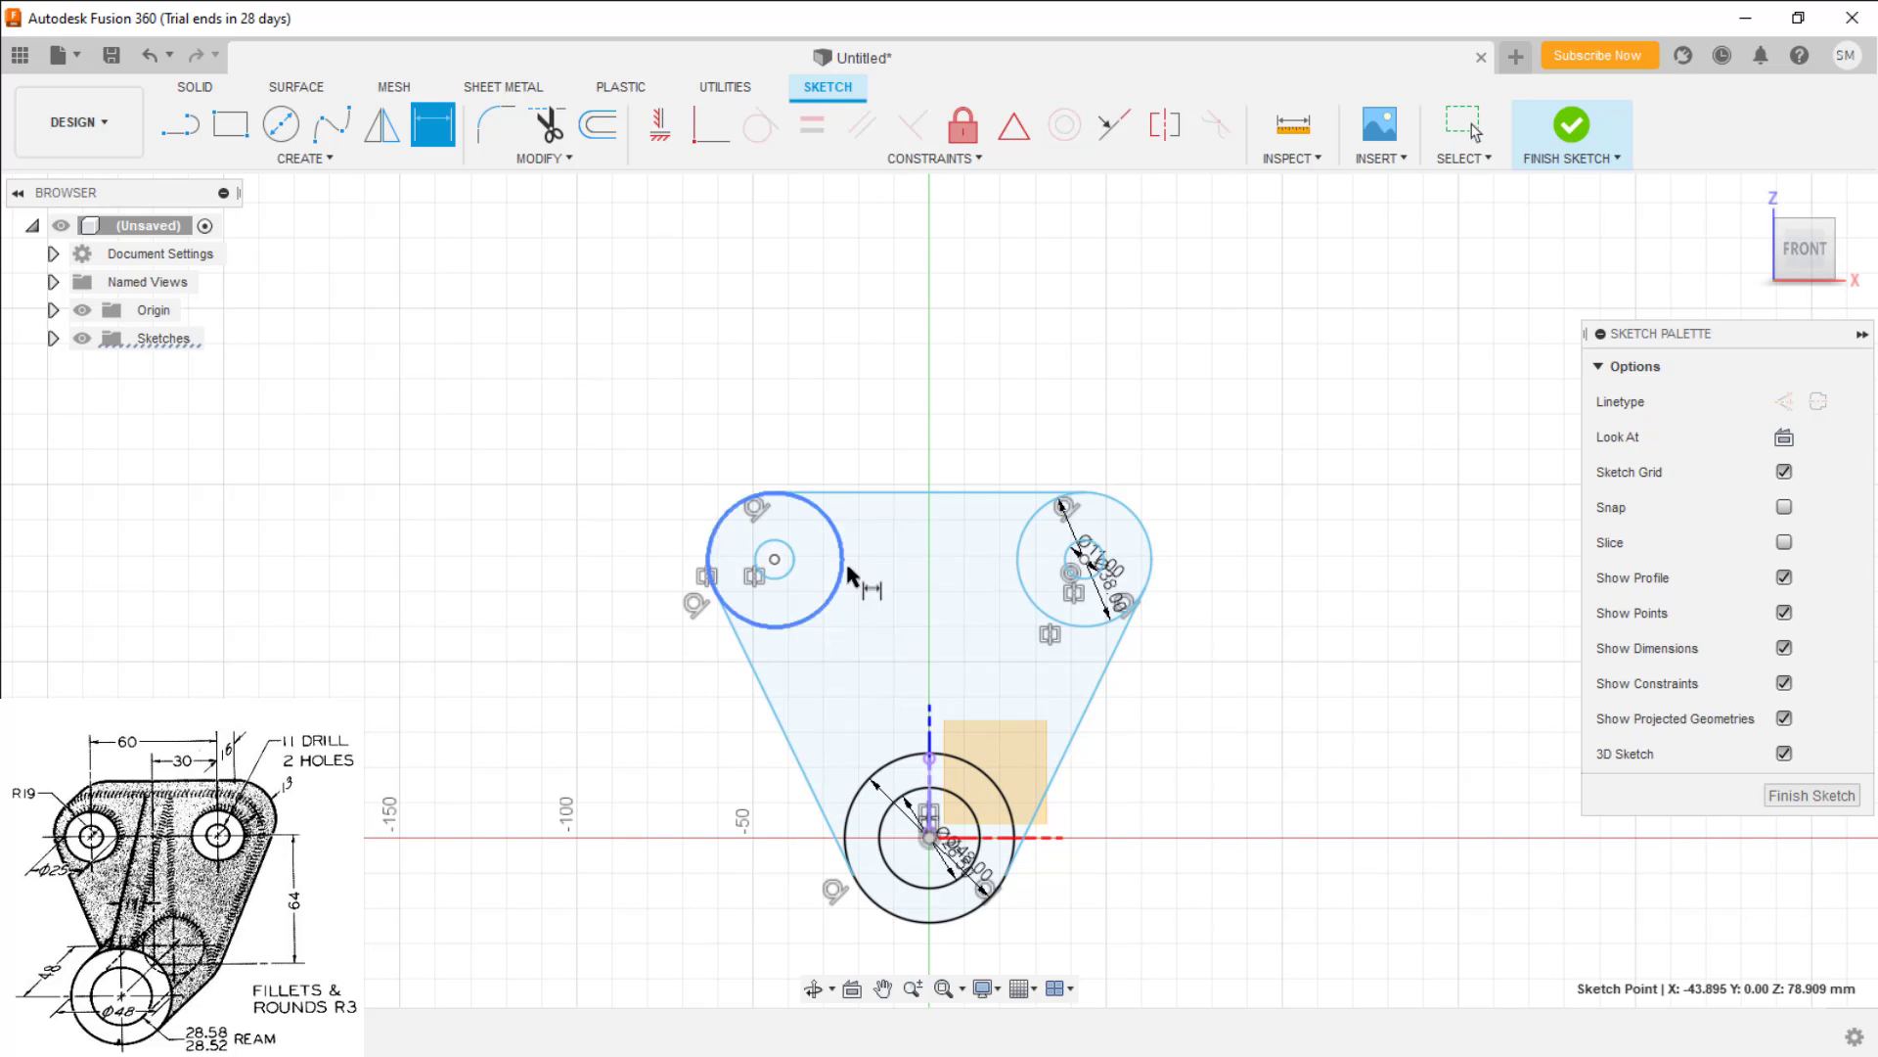
{"action": "left_click", "coordinate": [1086, 566]}
{"action": "left_click", "coordinate": [927, 362]}
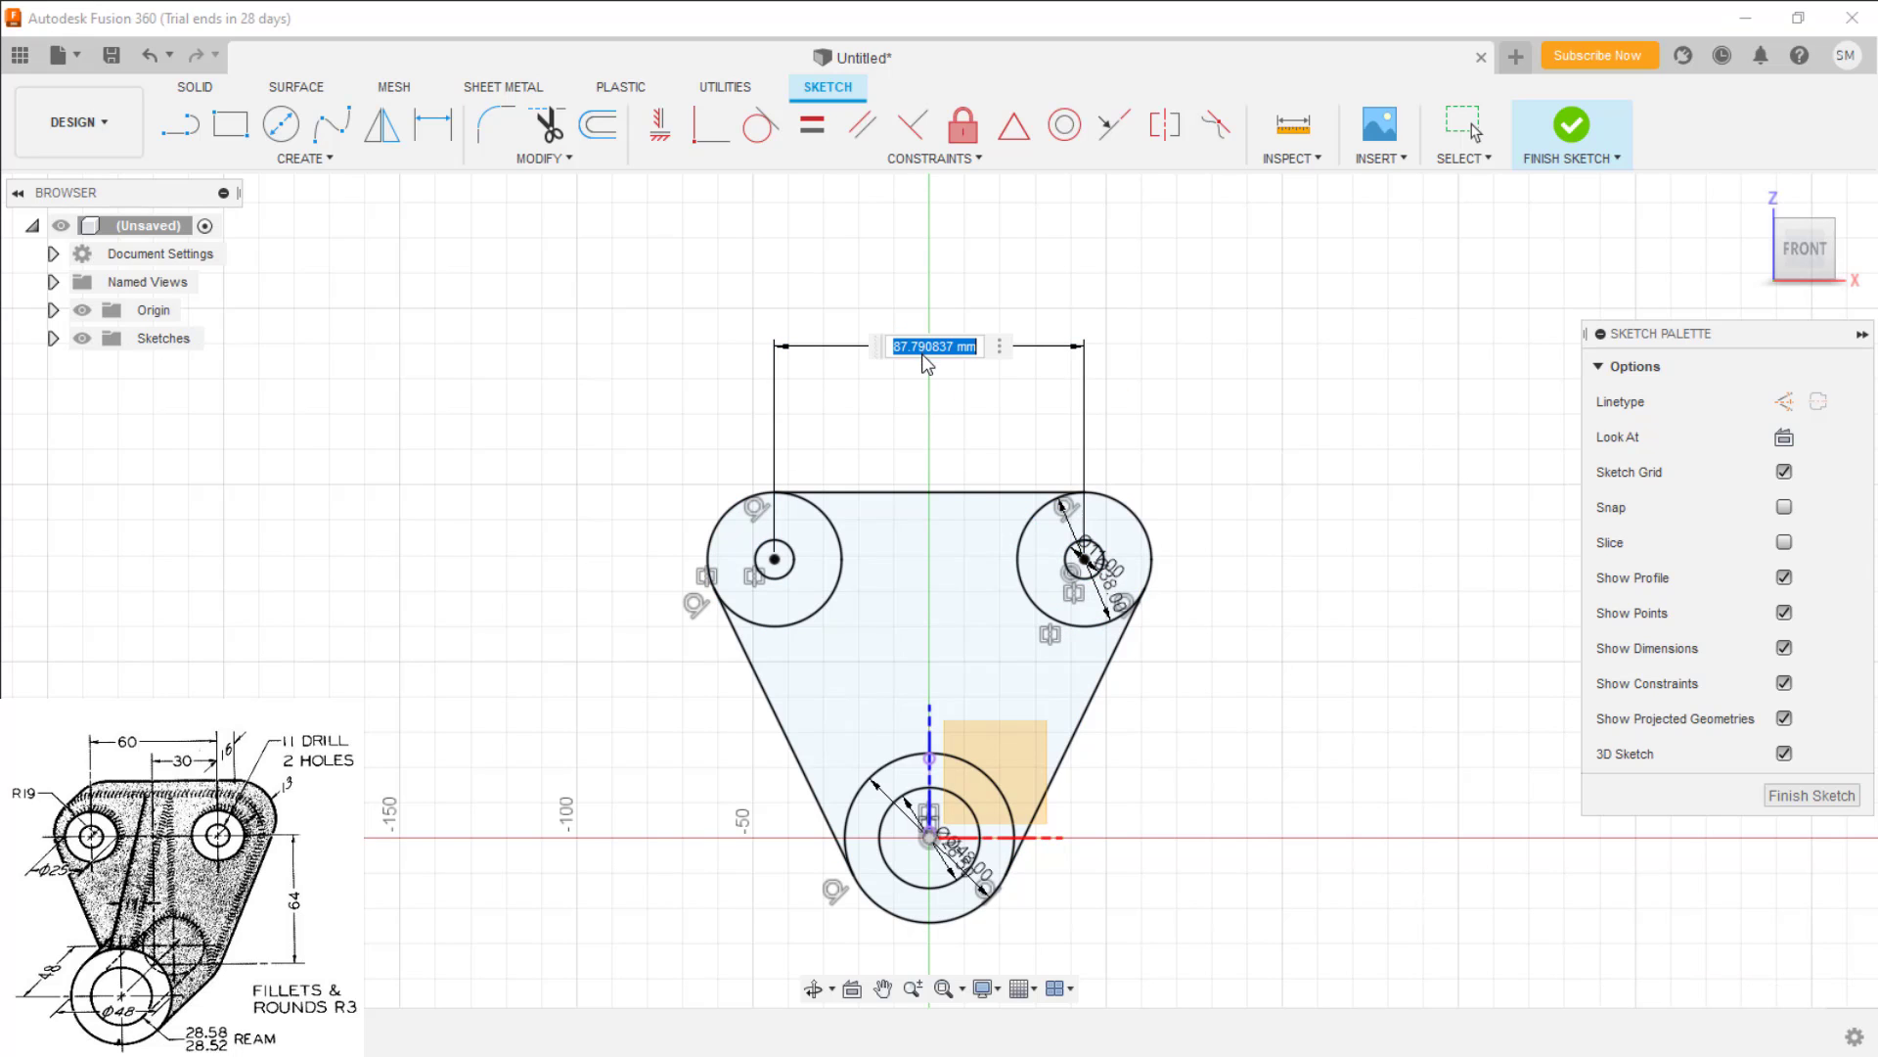
{"action": "type", "text": "60"}
{"action": "key", "text": "Return"}
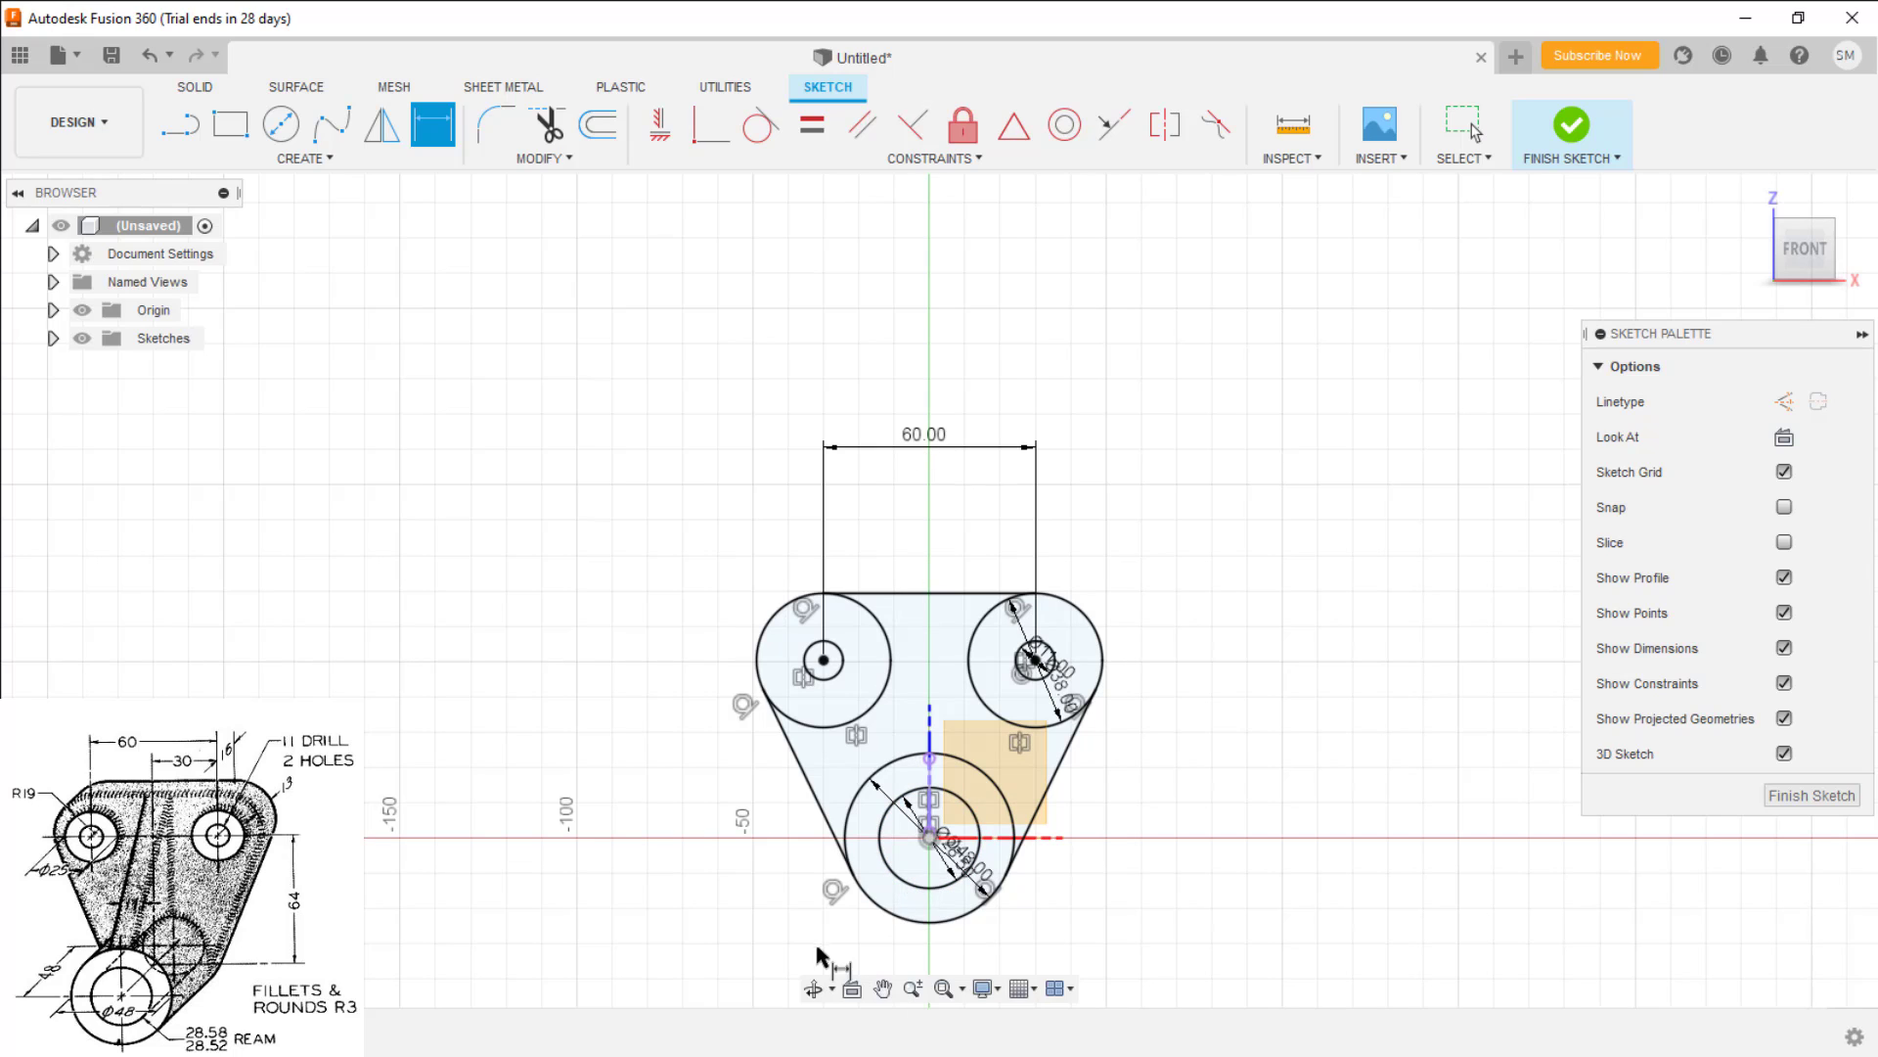
Dimension the vertical distance between the right 38 mm circle's centre and the hub centre as 64 mm, and finish the sketch
{"action": "left_click", "coordinate": [1035, 661]}
{"action": "left_click", "coordinate": [929, 838]}
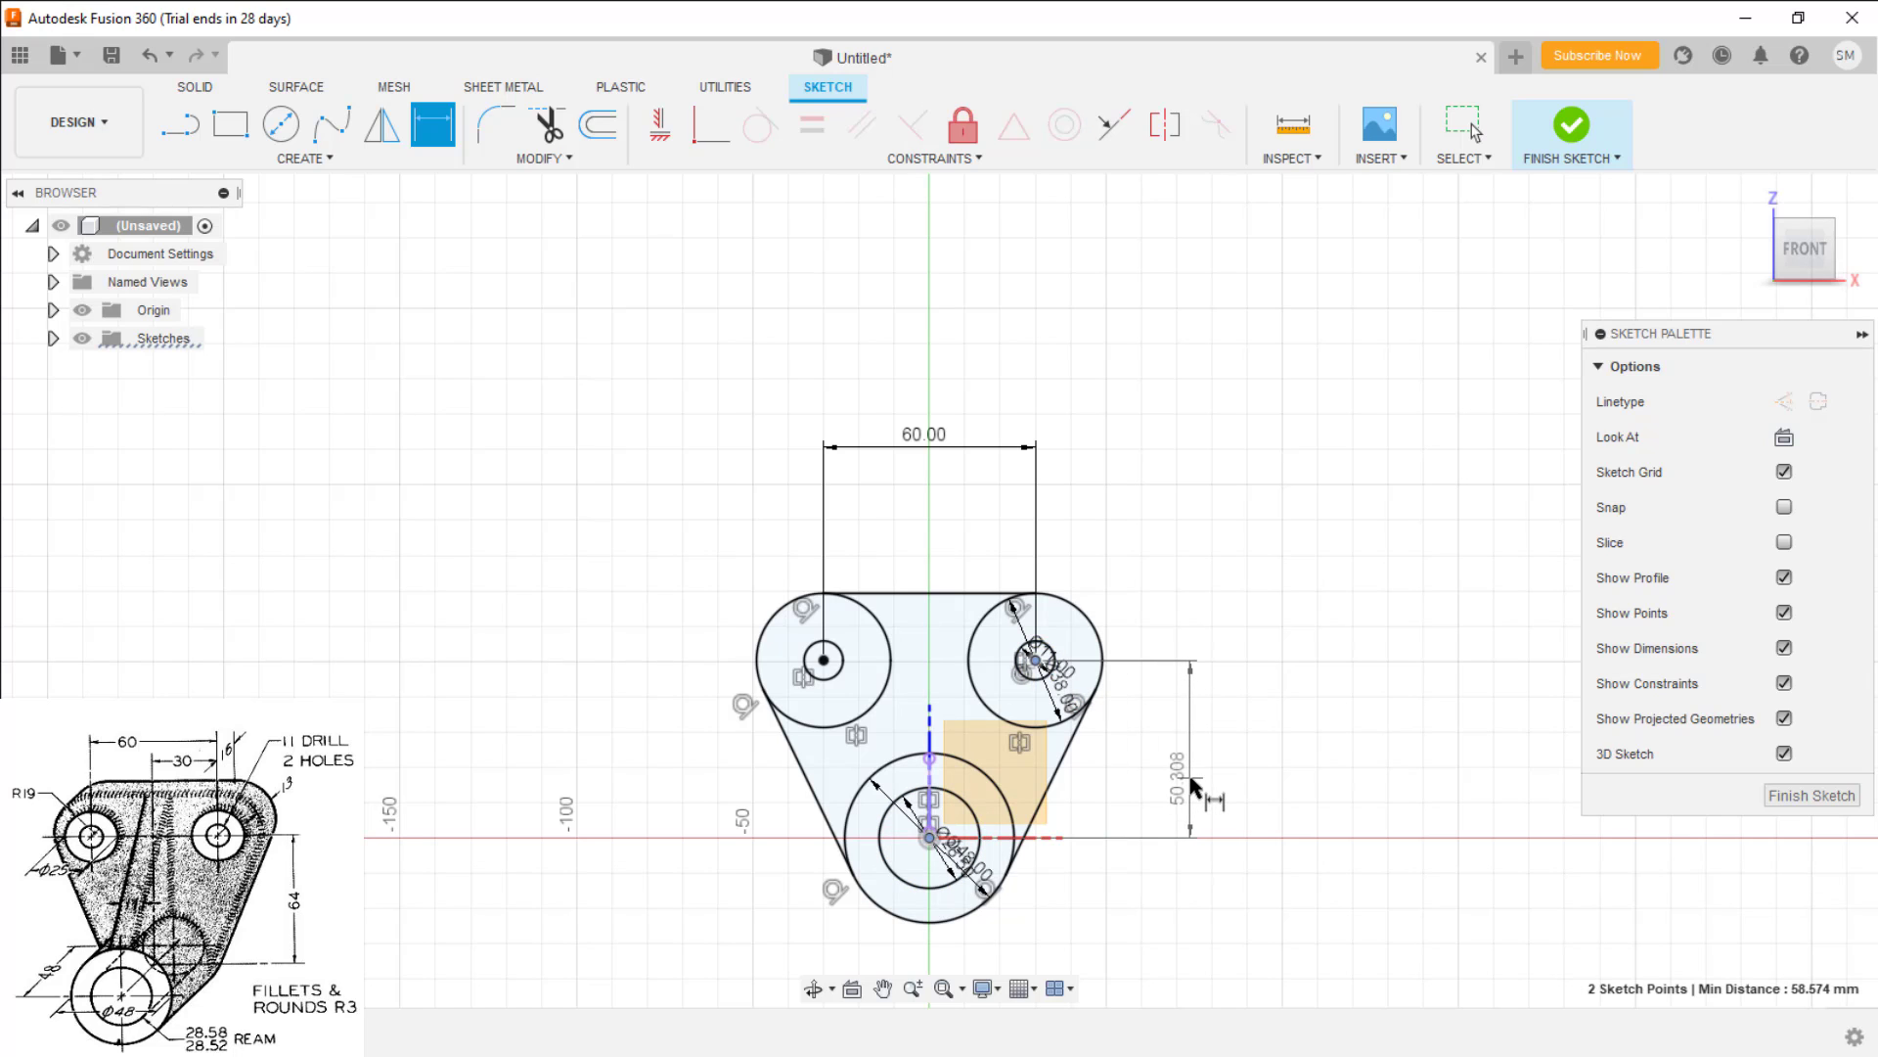
{"action": "left_click", "coordinate": [1203, 789]}
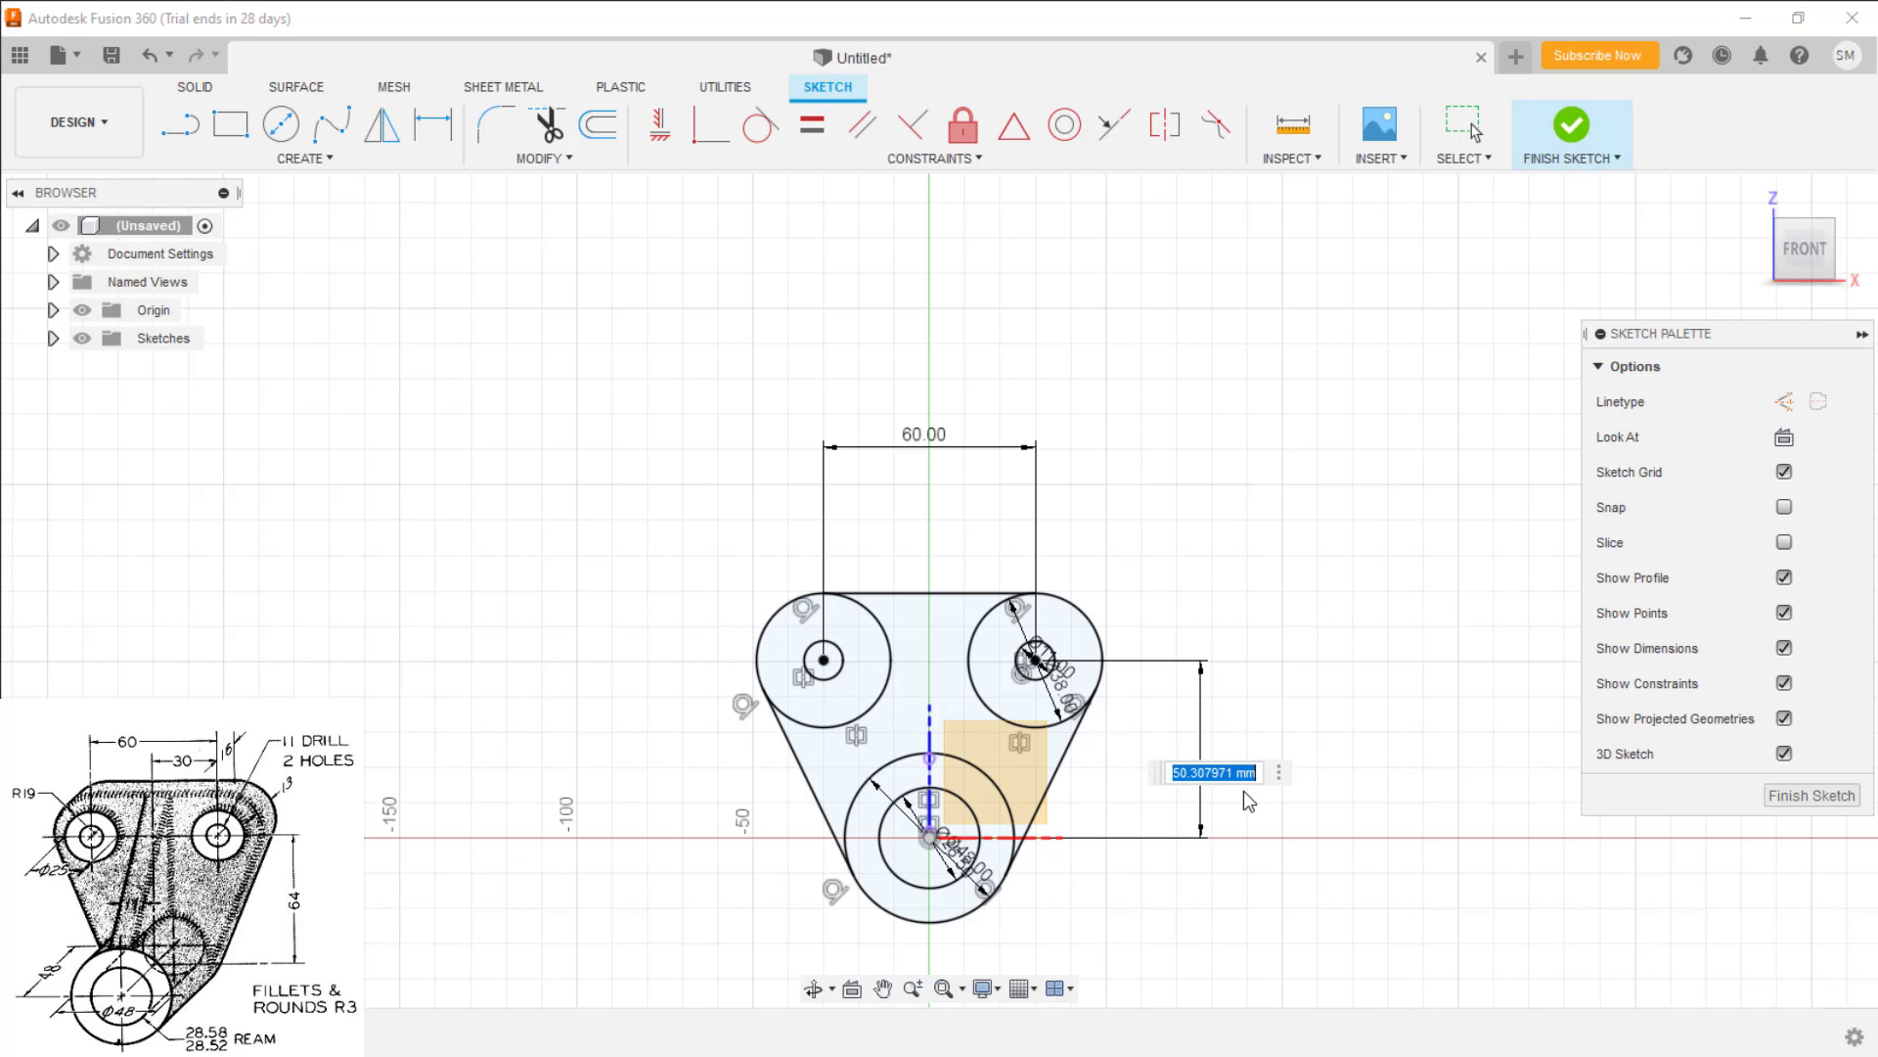
{"action": "type", "text": "64"}
{"action": "key", "text": "Return"}
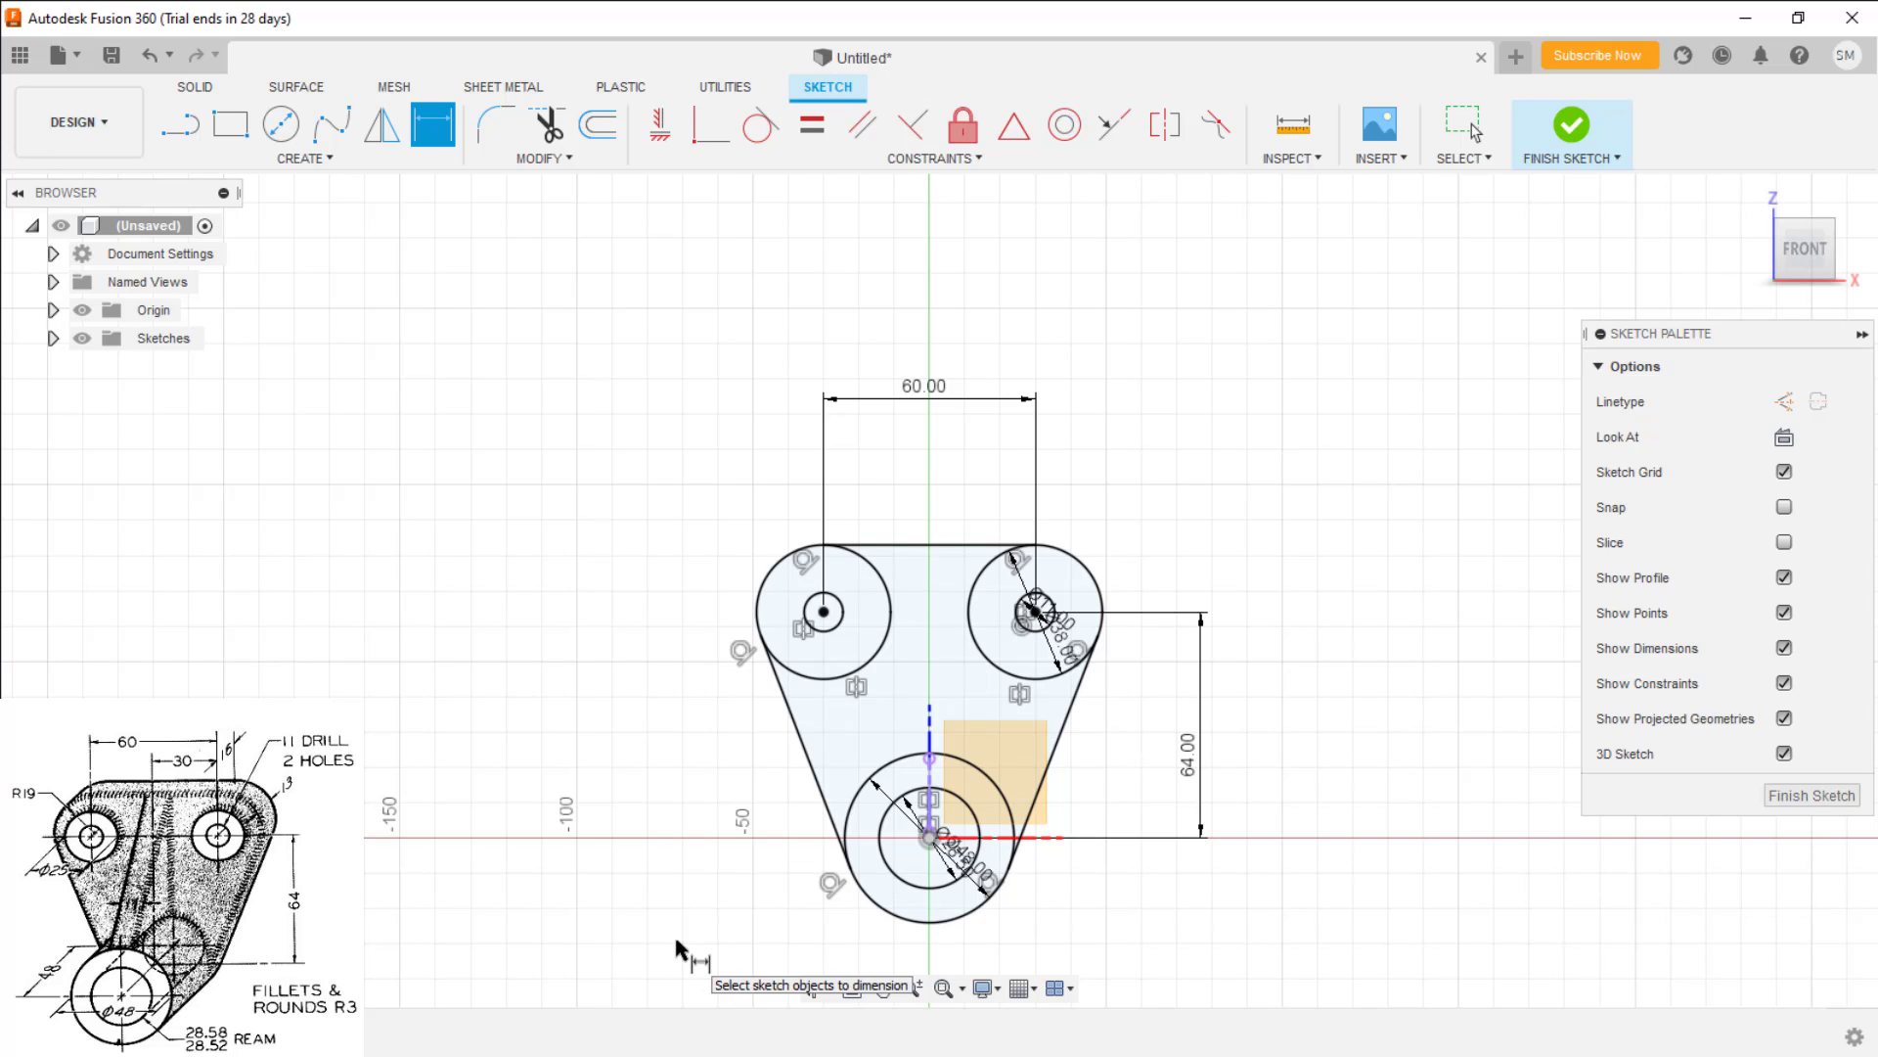
{"action": "key", "text": "Escape"}
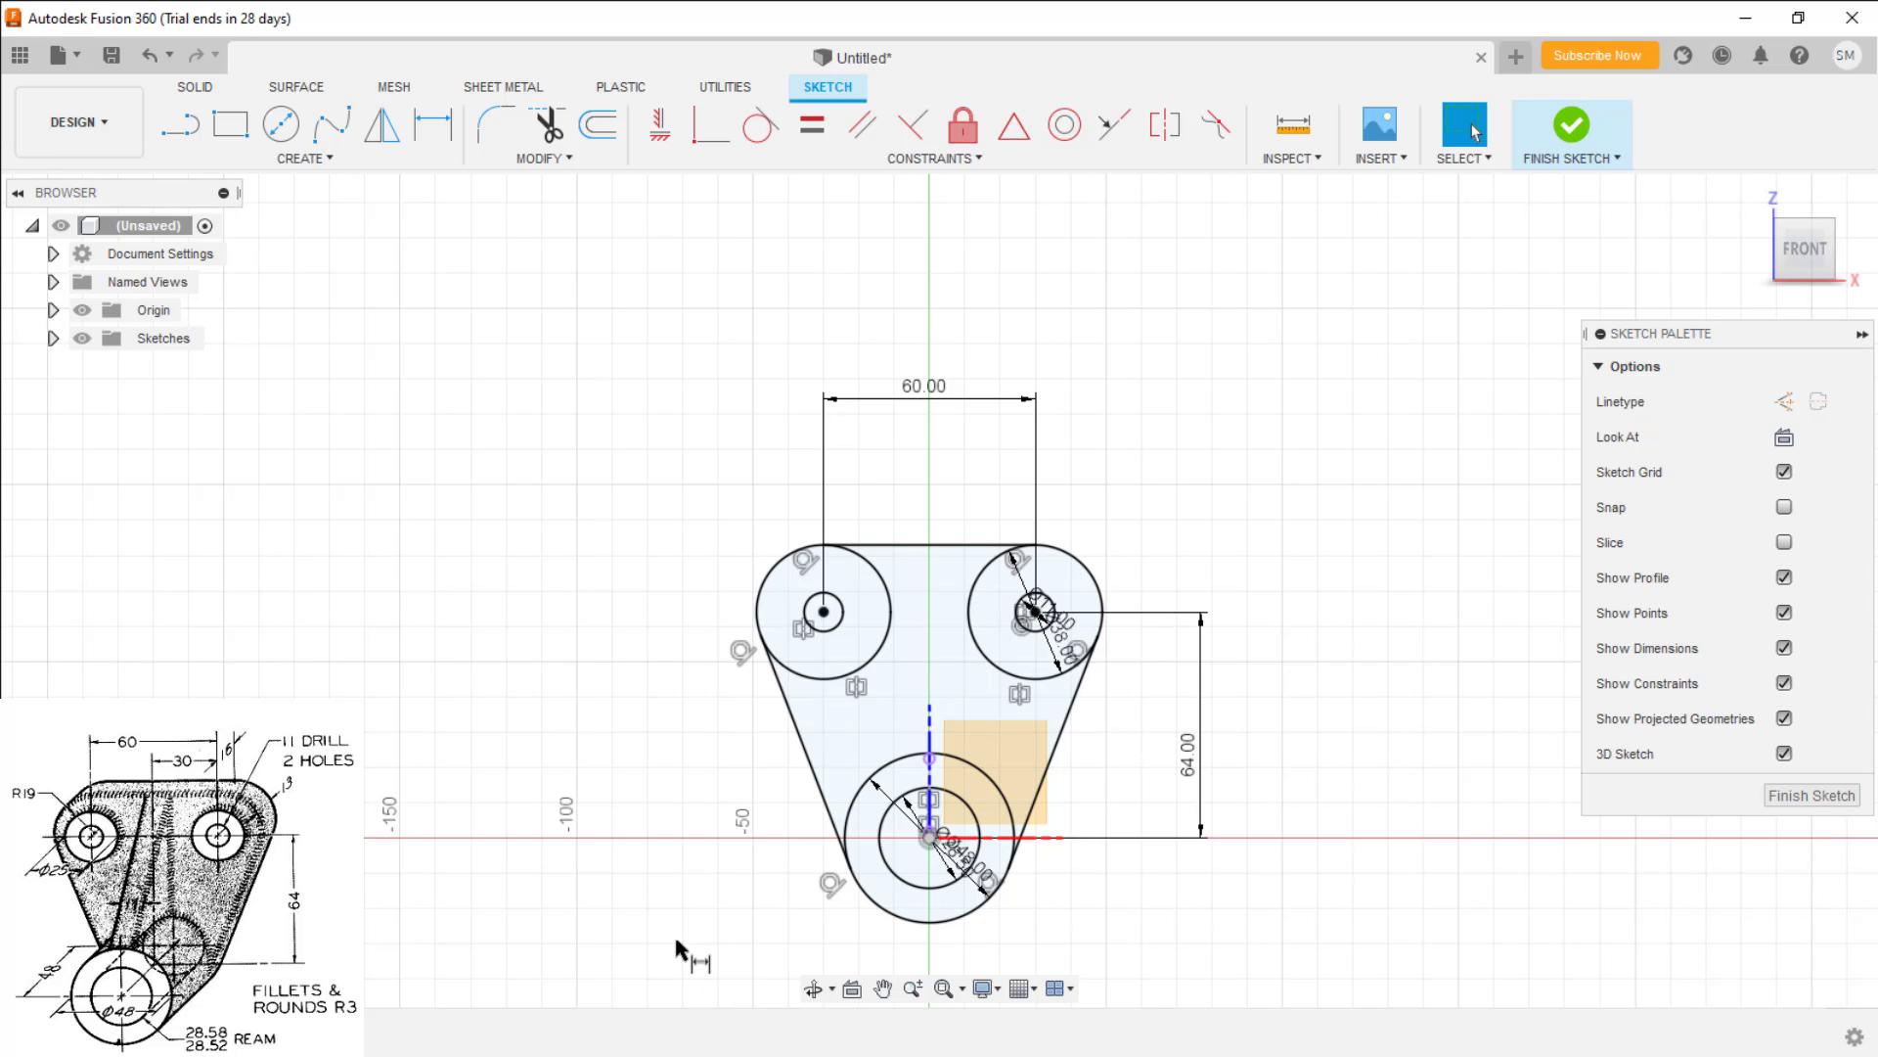
{"action": "left_click", "coordinate": [1811, 795]}
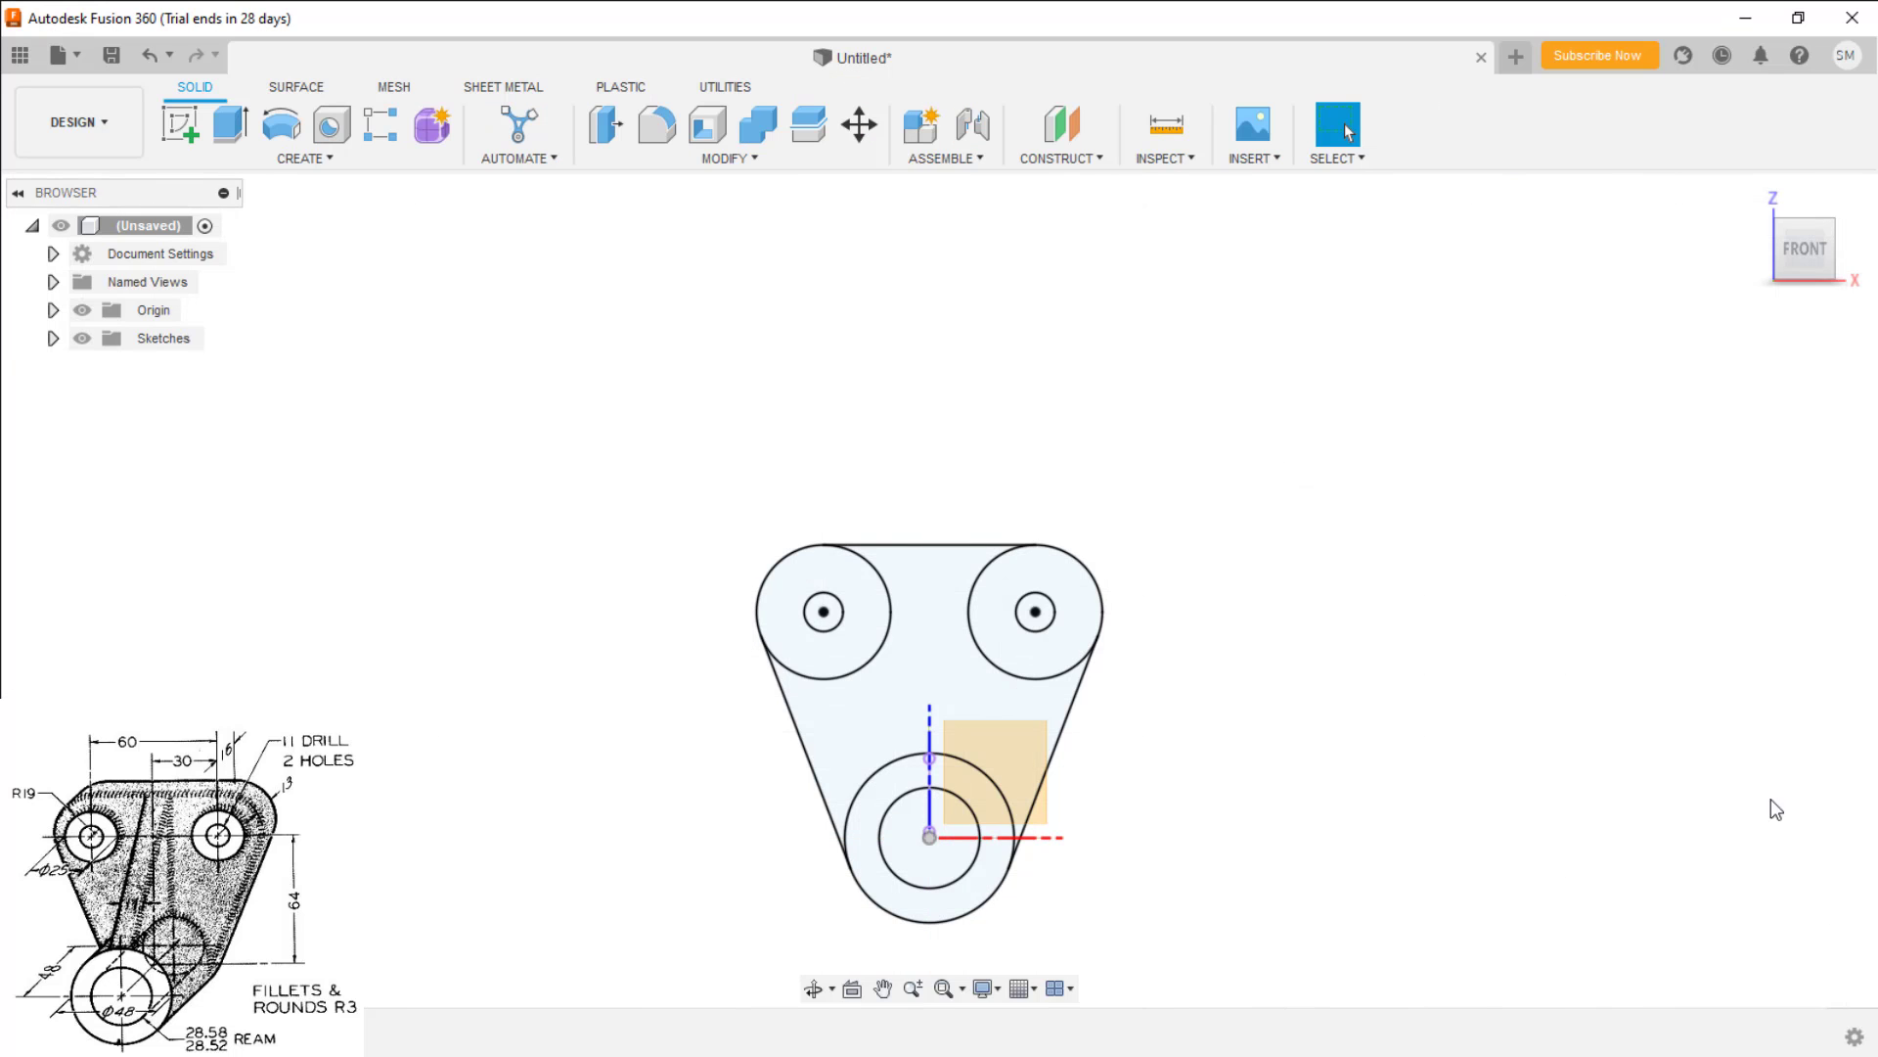
Extrude the ring between the 48 mm hub circle and its bore by -48 mm
{"action": "middle_click_drag", "start_coordinate": [1316, 770], "coordinate": [1203, 831], "text": "shift"}
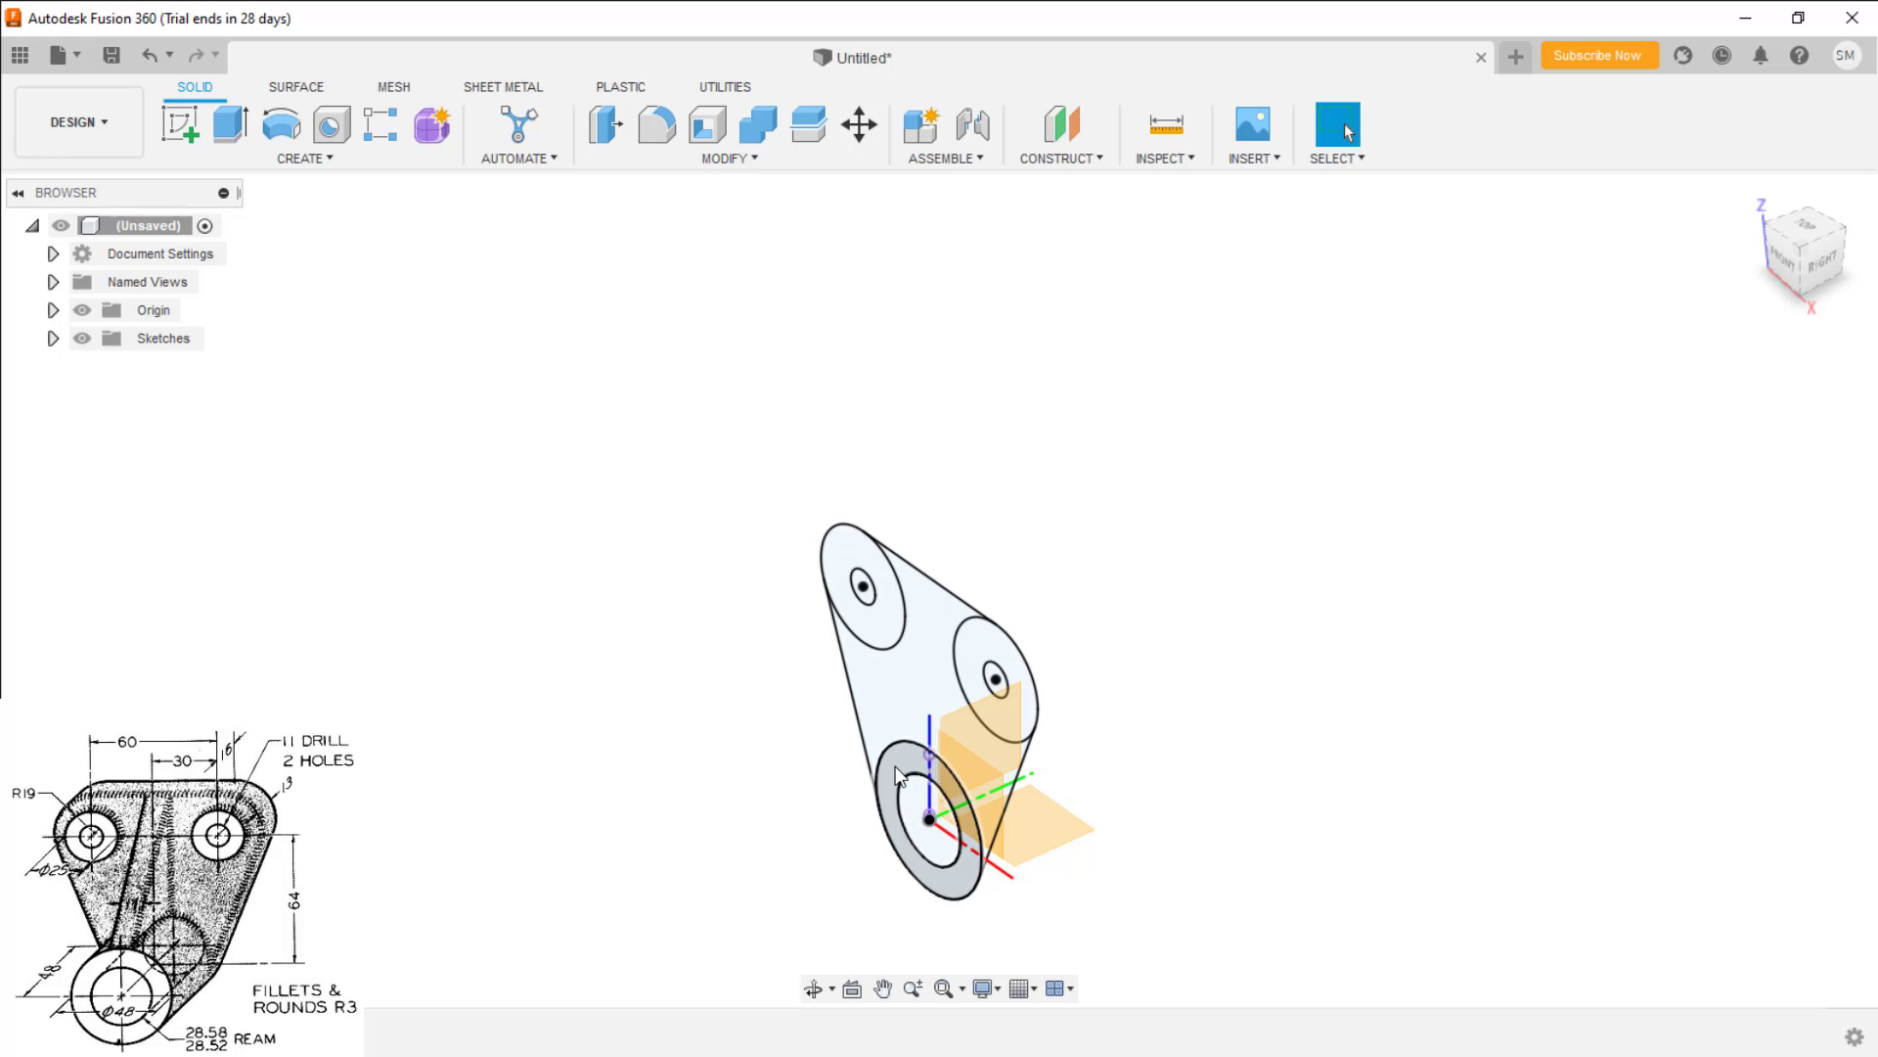
{"action": "right_click", "coordinate": [154, 338]}
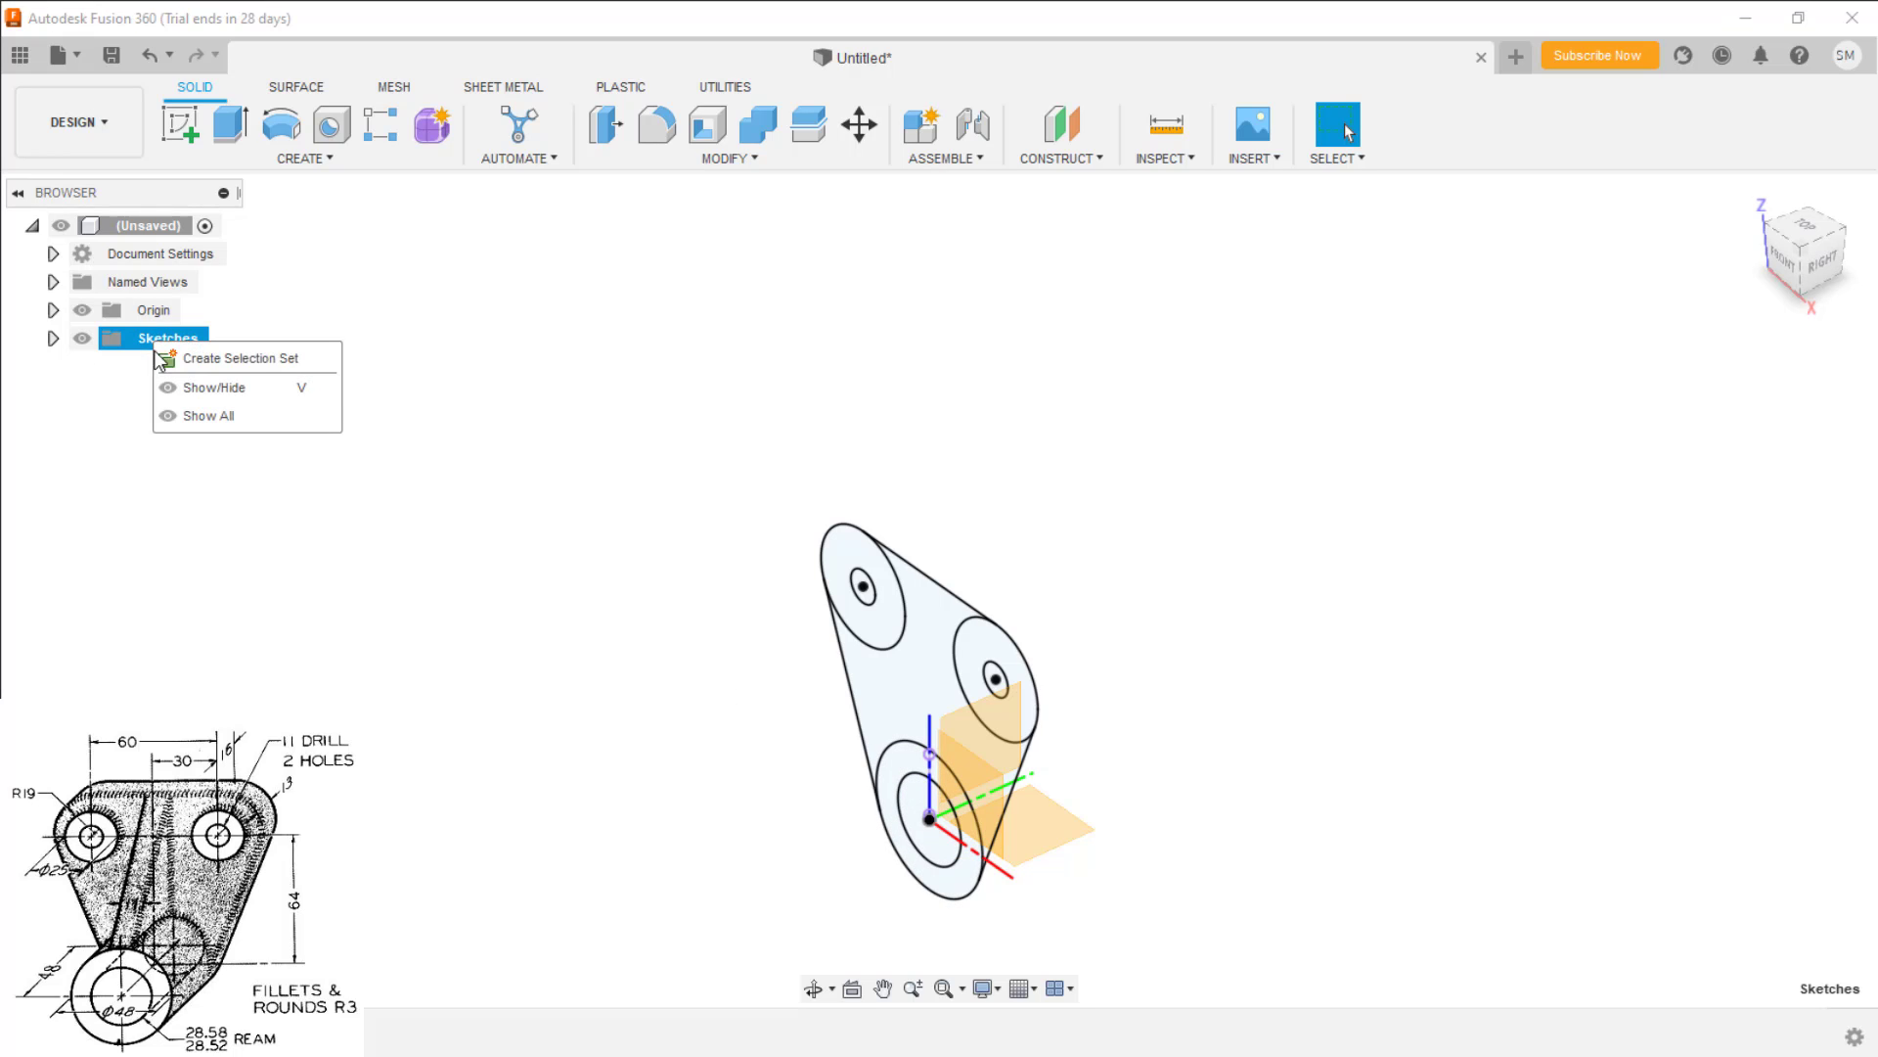
{"action": "left_click", "coordinate": [195, 415]}
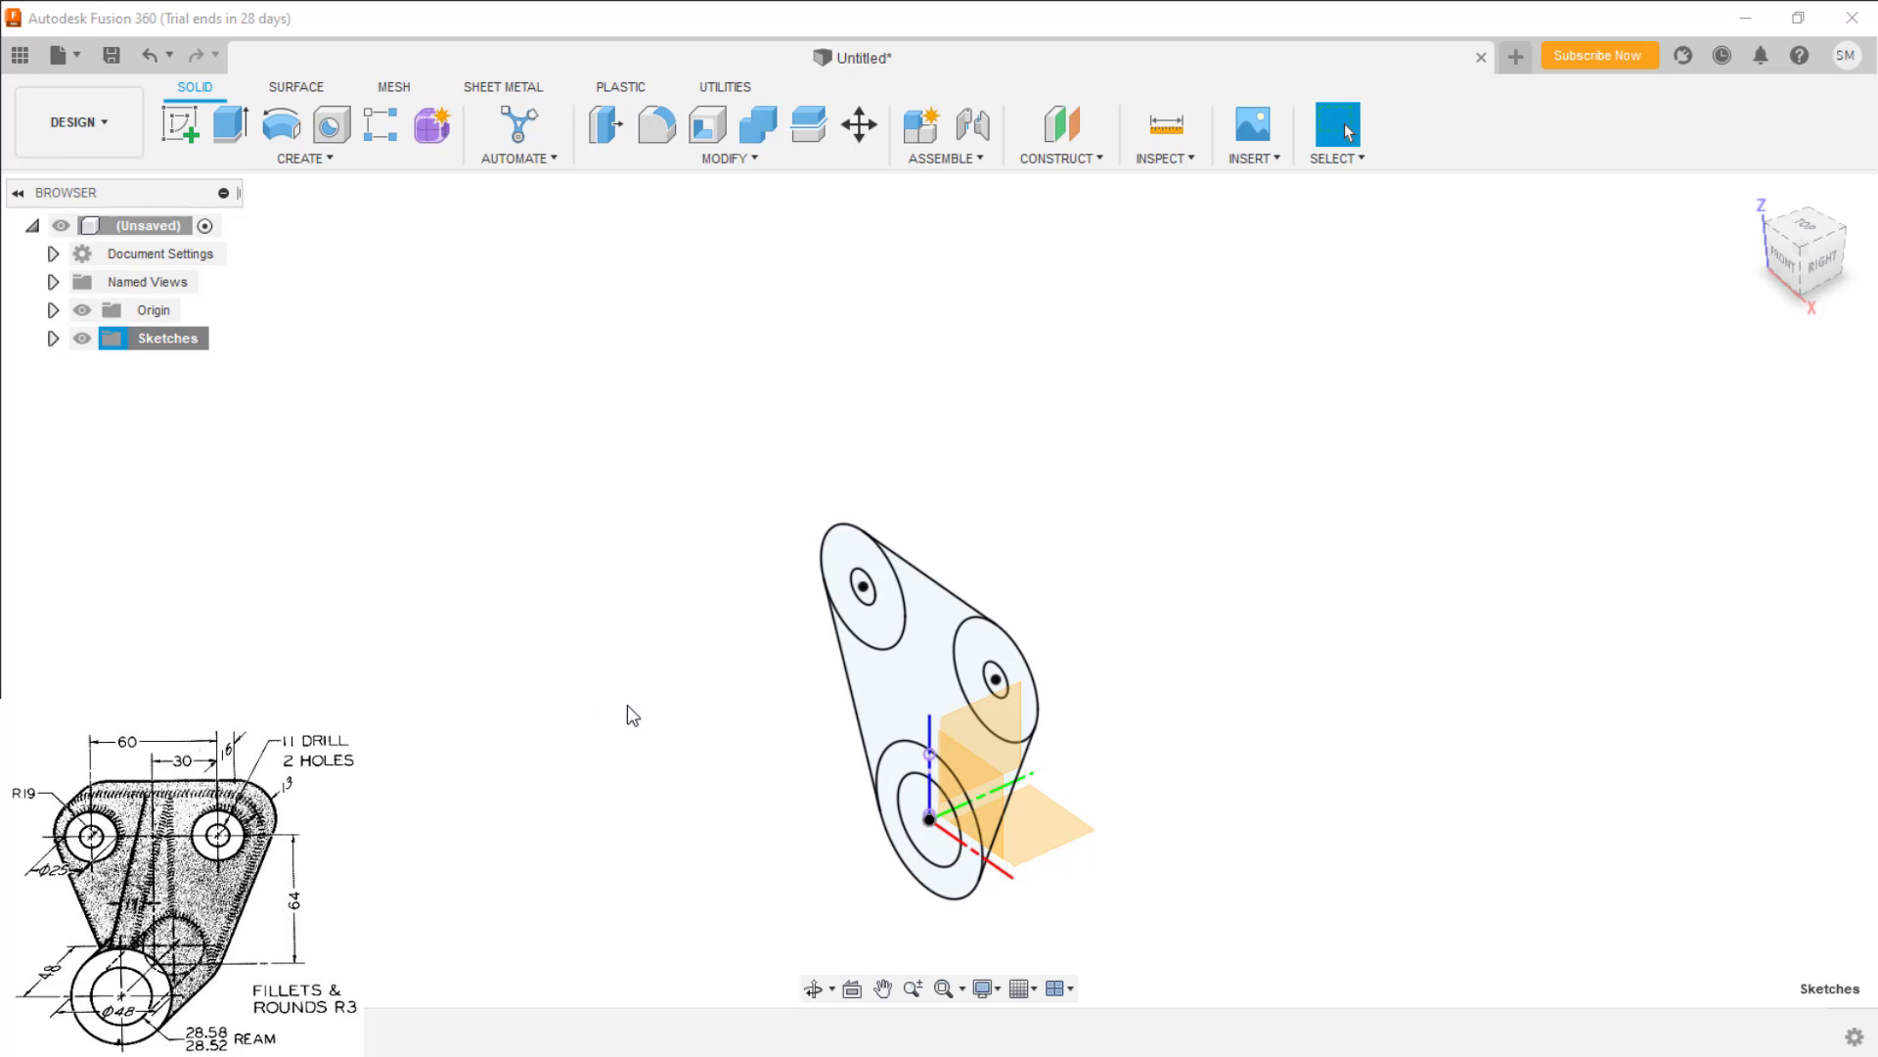
{"action": "left_click", "coordinate": [908, 777]}
{"action": "right_click", "coordinate": [907, 777]}
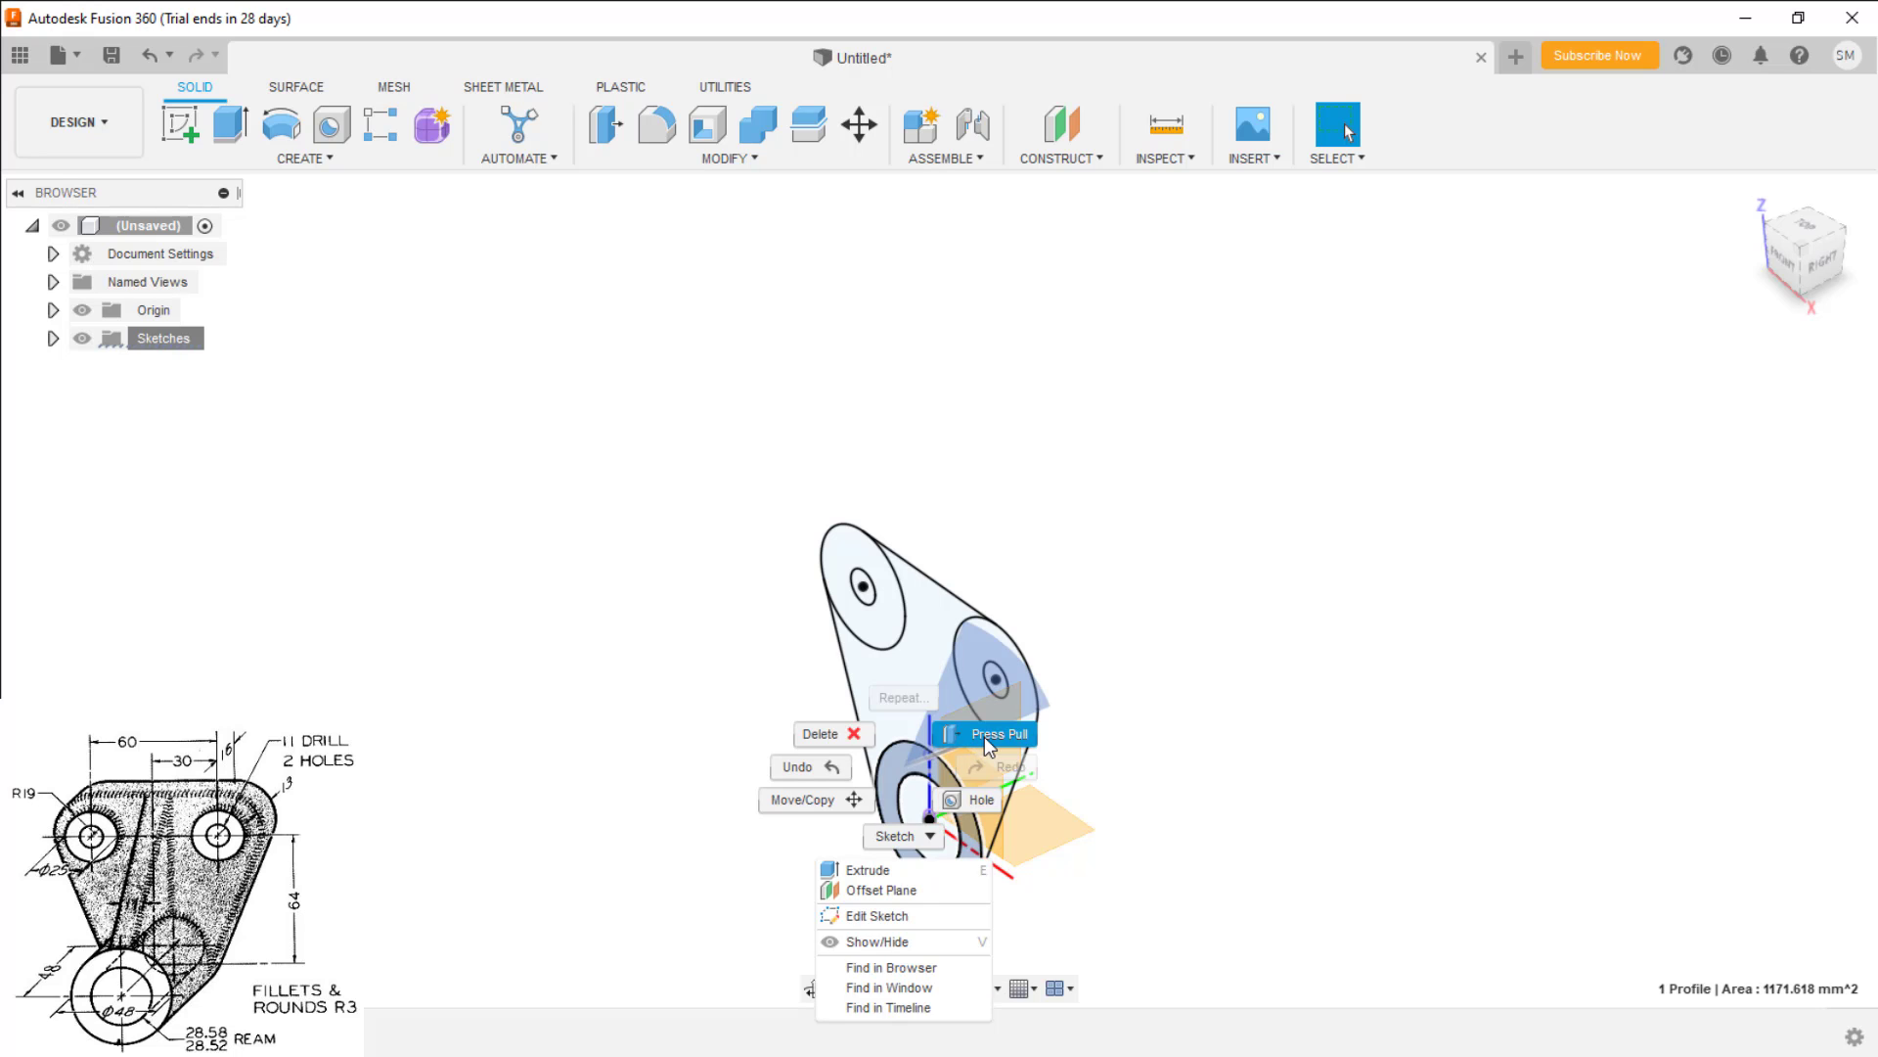
{"action": "left_click", "coordinate": [984, 737]}
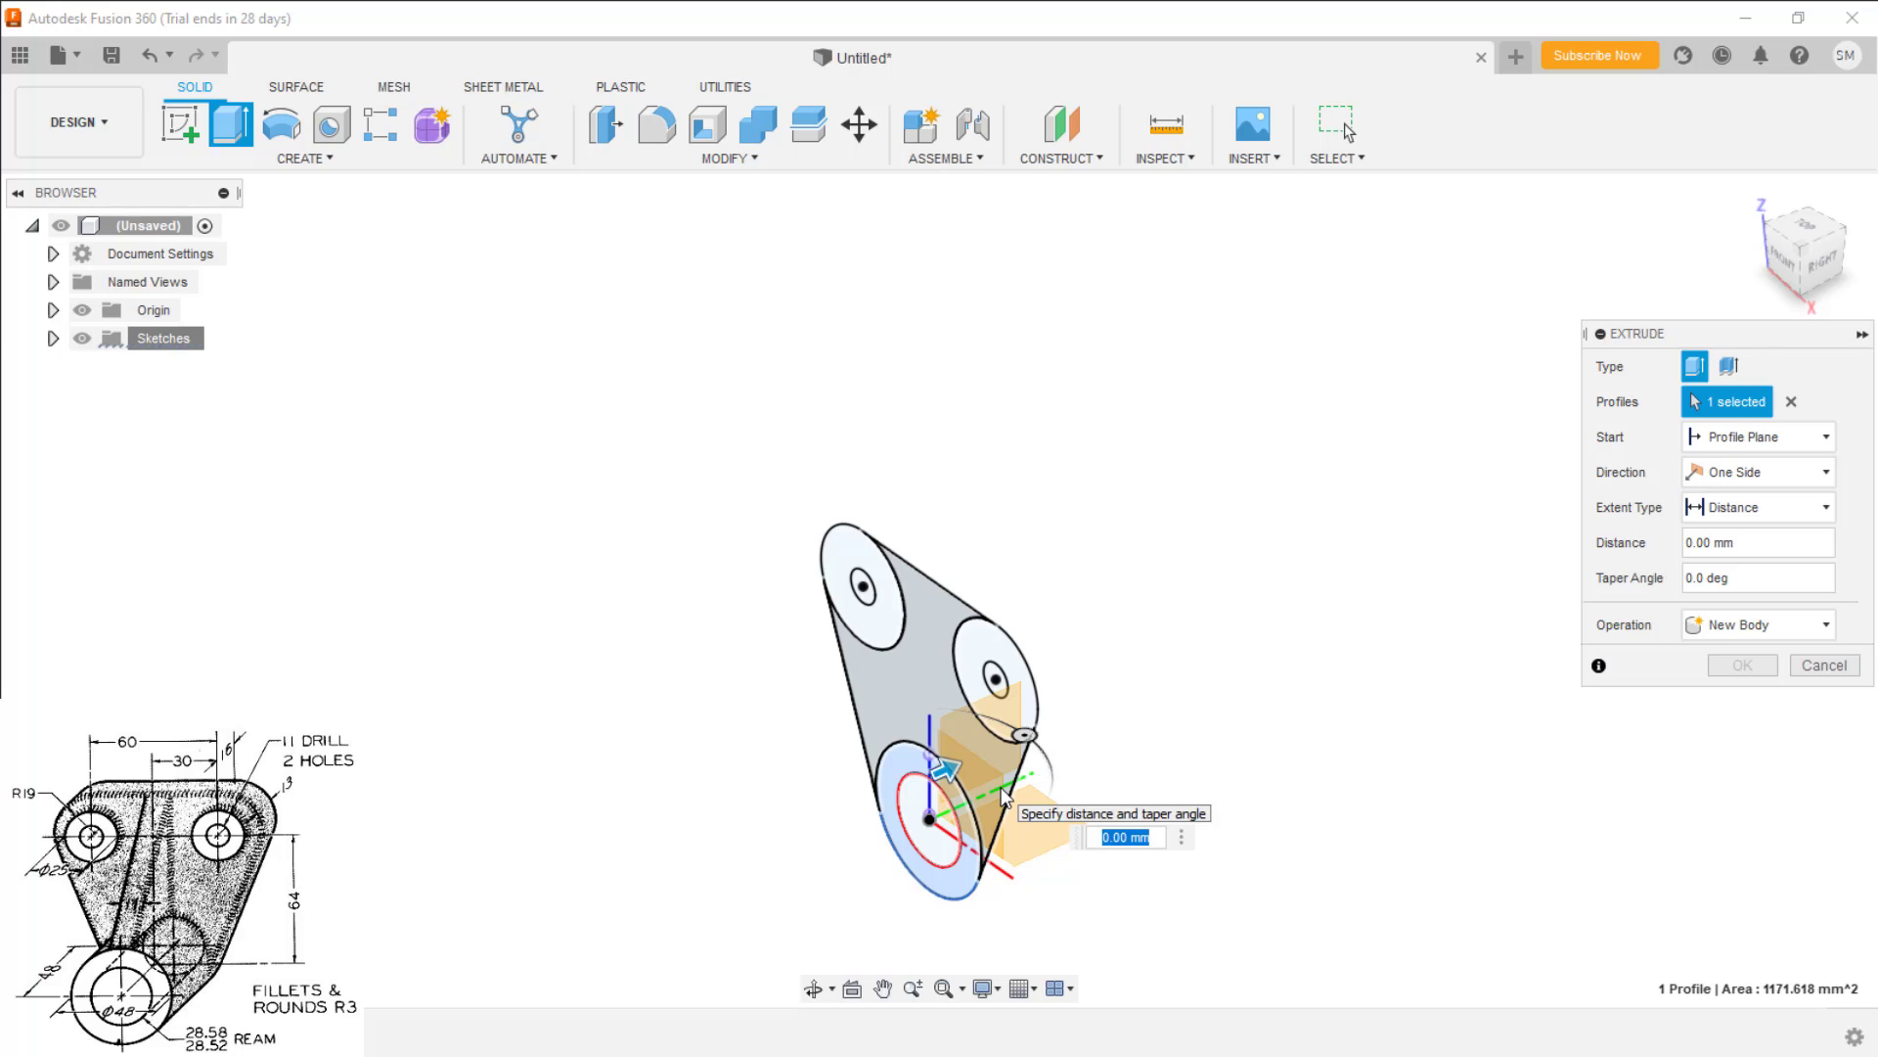
{"action": "type", "text": "-48"}
{"action": "key", "text": "Return"}
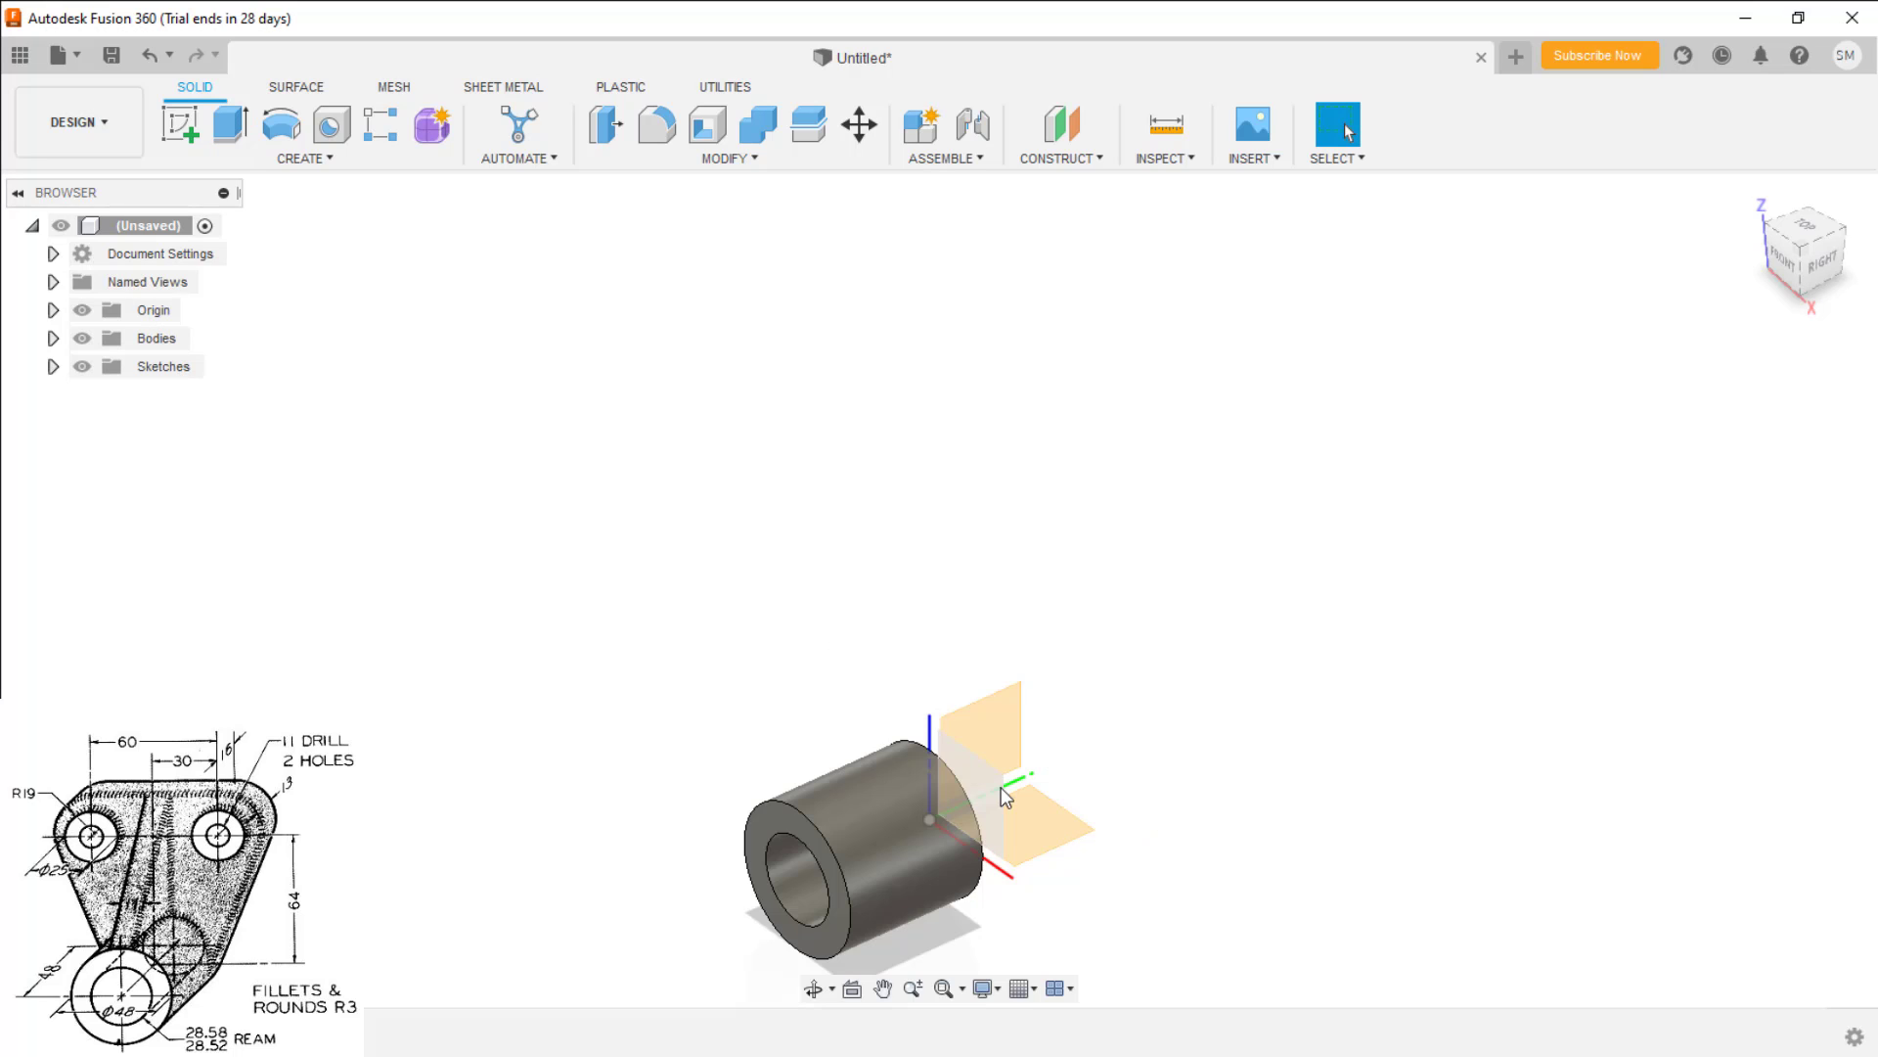
Show all sketches again and extrude the plate profile with both lug rings by -13 mm, leaving out the 11 mm holes
{"action": "right_click", "coordinate": [162, 369]}
{"action": "left_click", "coordinate": [220, 450]}
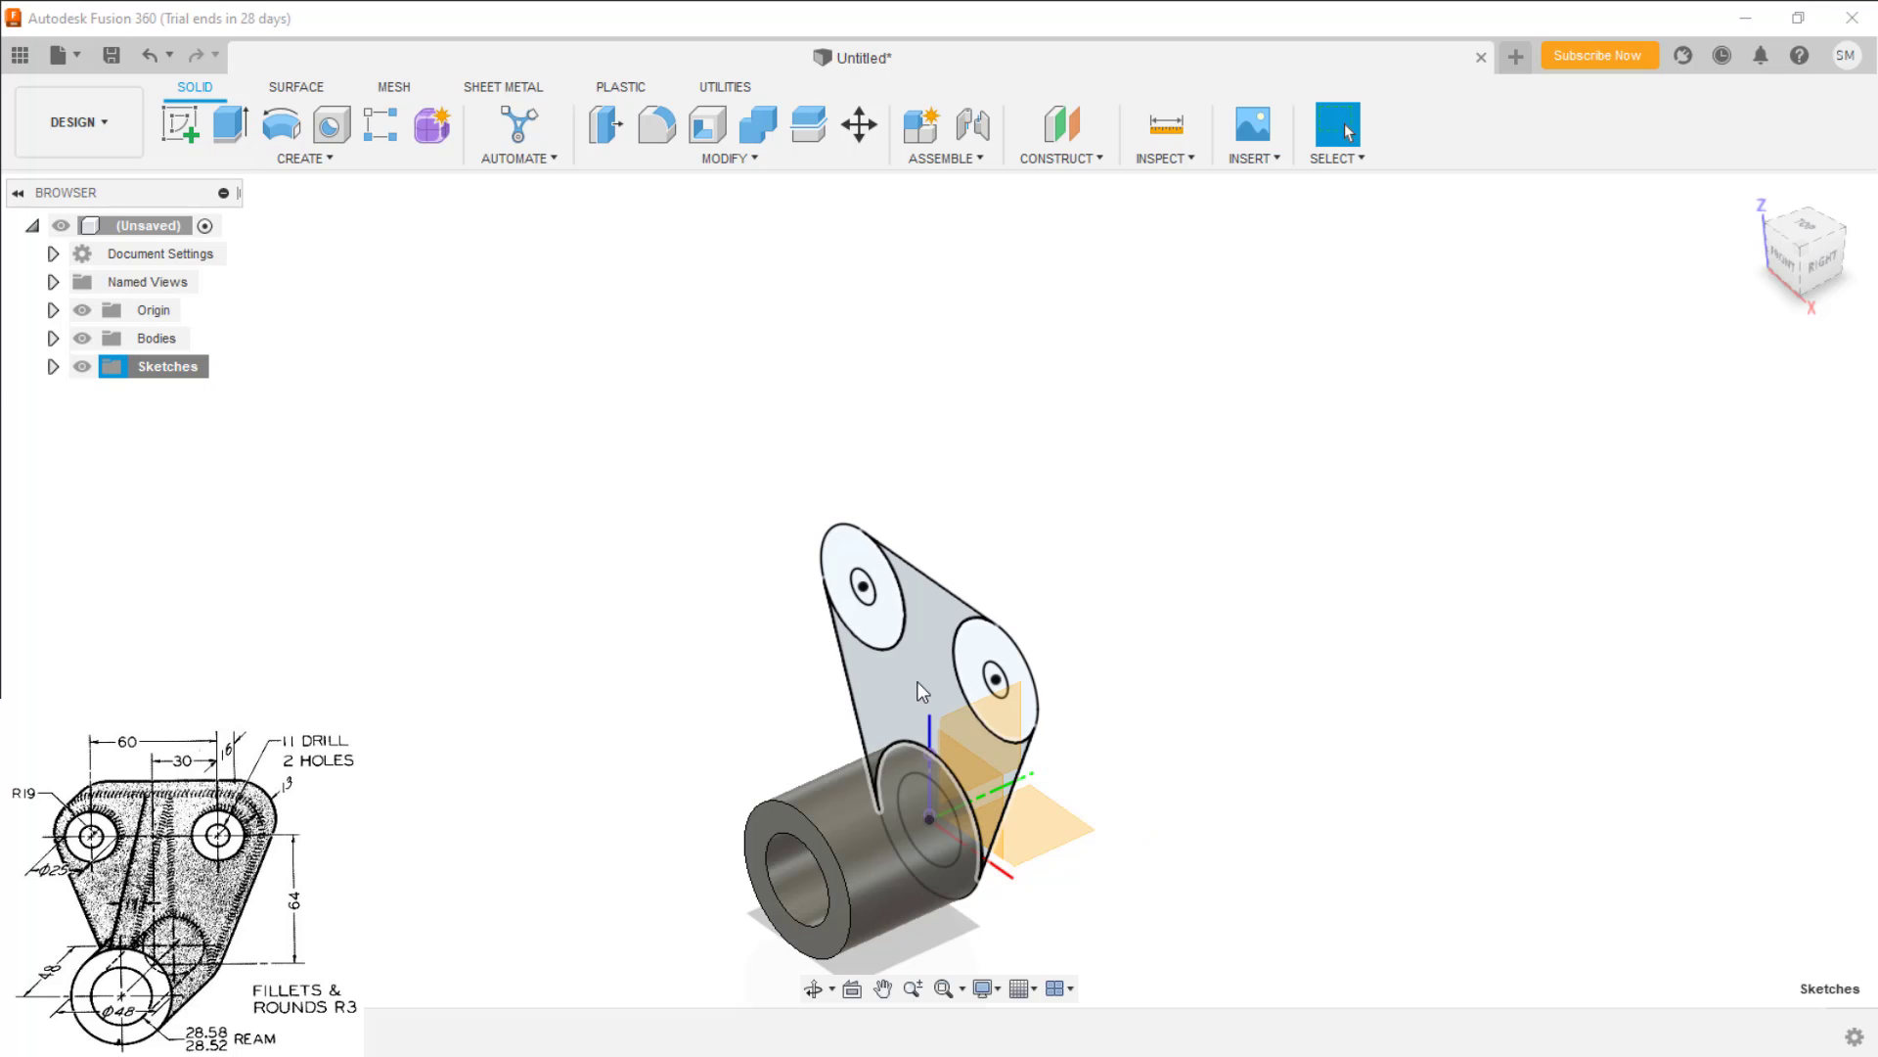
{"action": "left_click", "coordinate": [916, 681]}
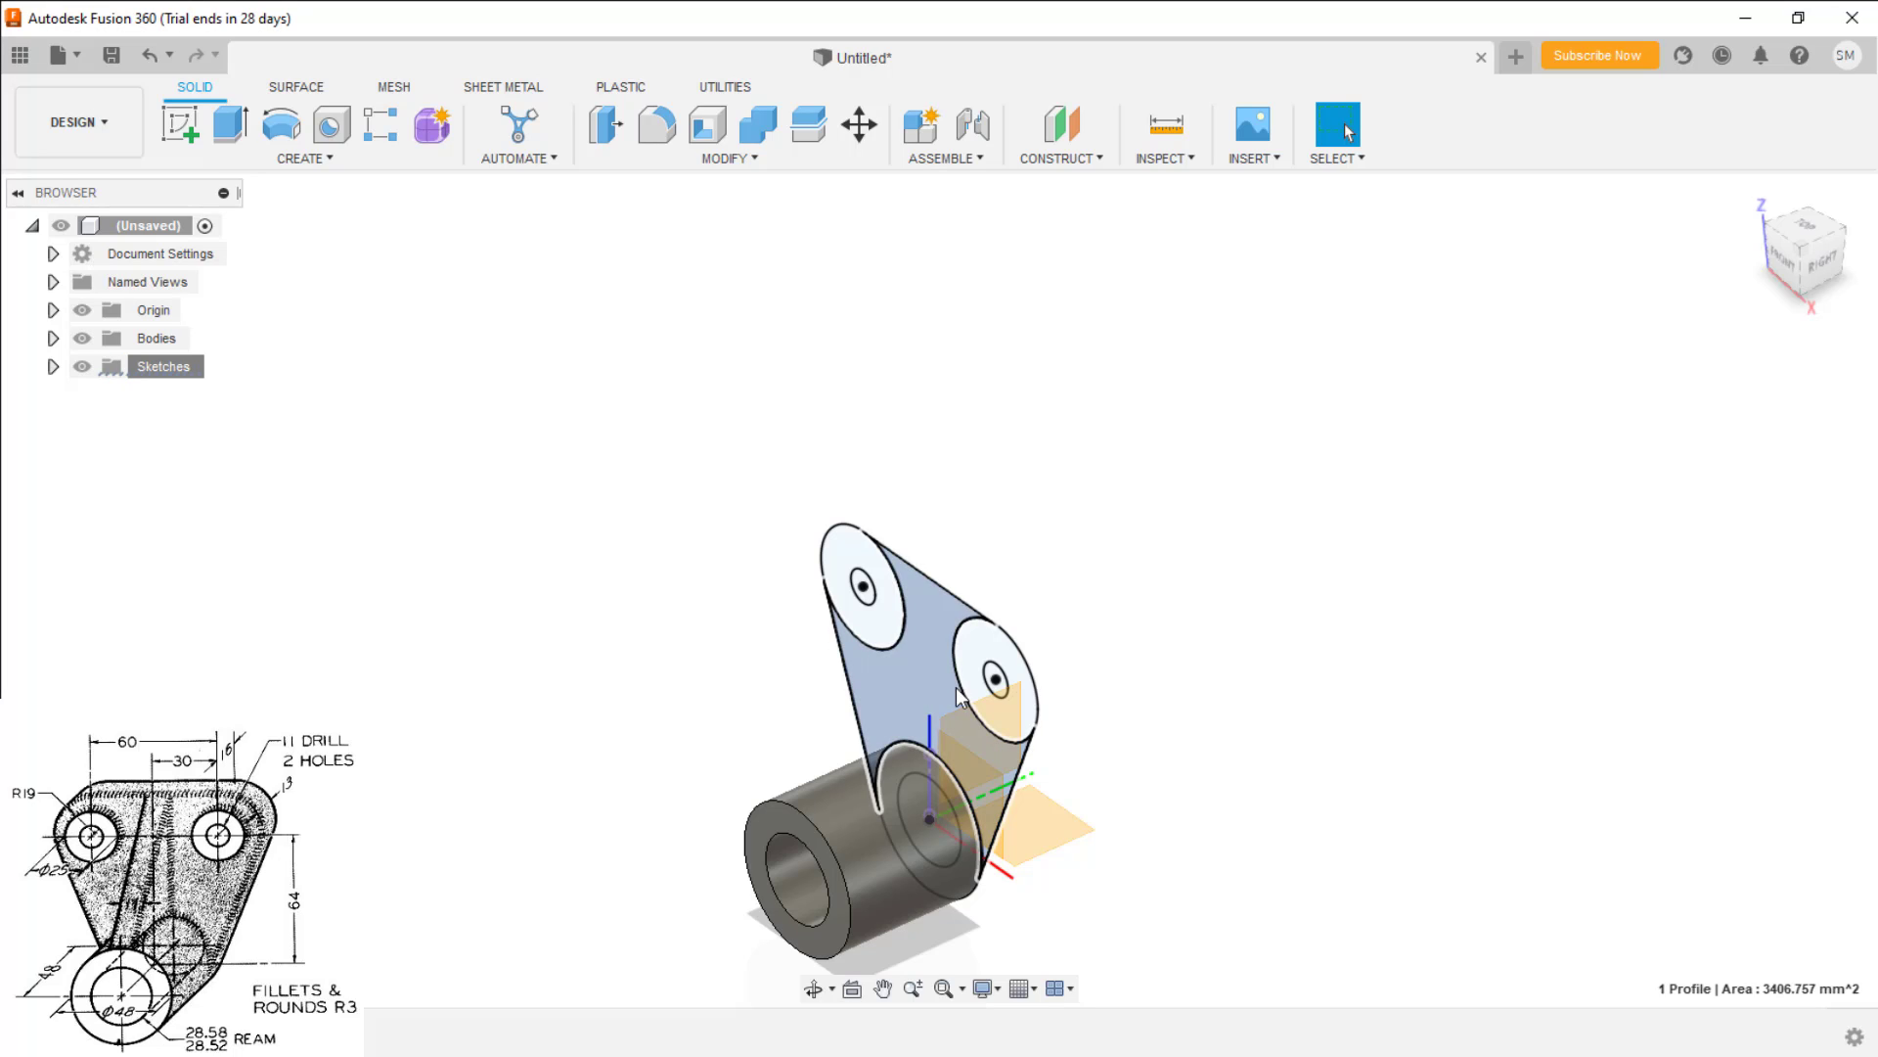
{"action": "left_click", "coordinate": [992, 706], "text": "ctrl"}
{"action": "left_click", "coordinate": [877, 625], "text": "ctrl"}
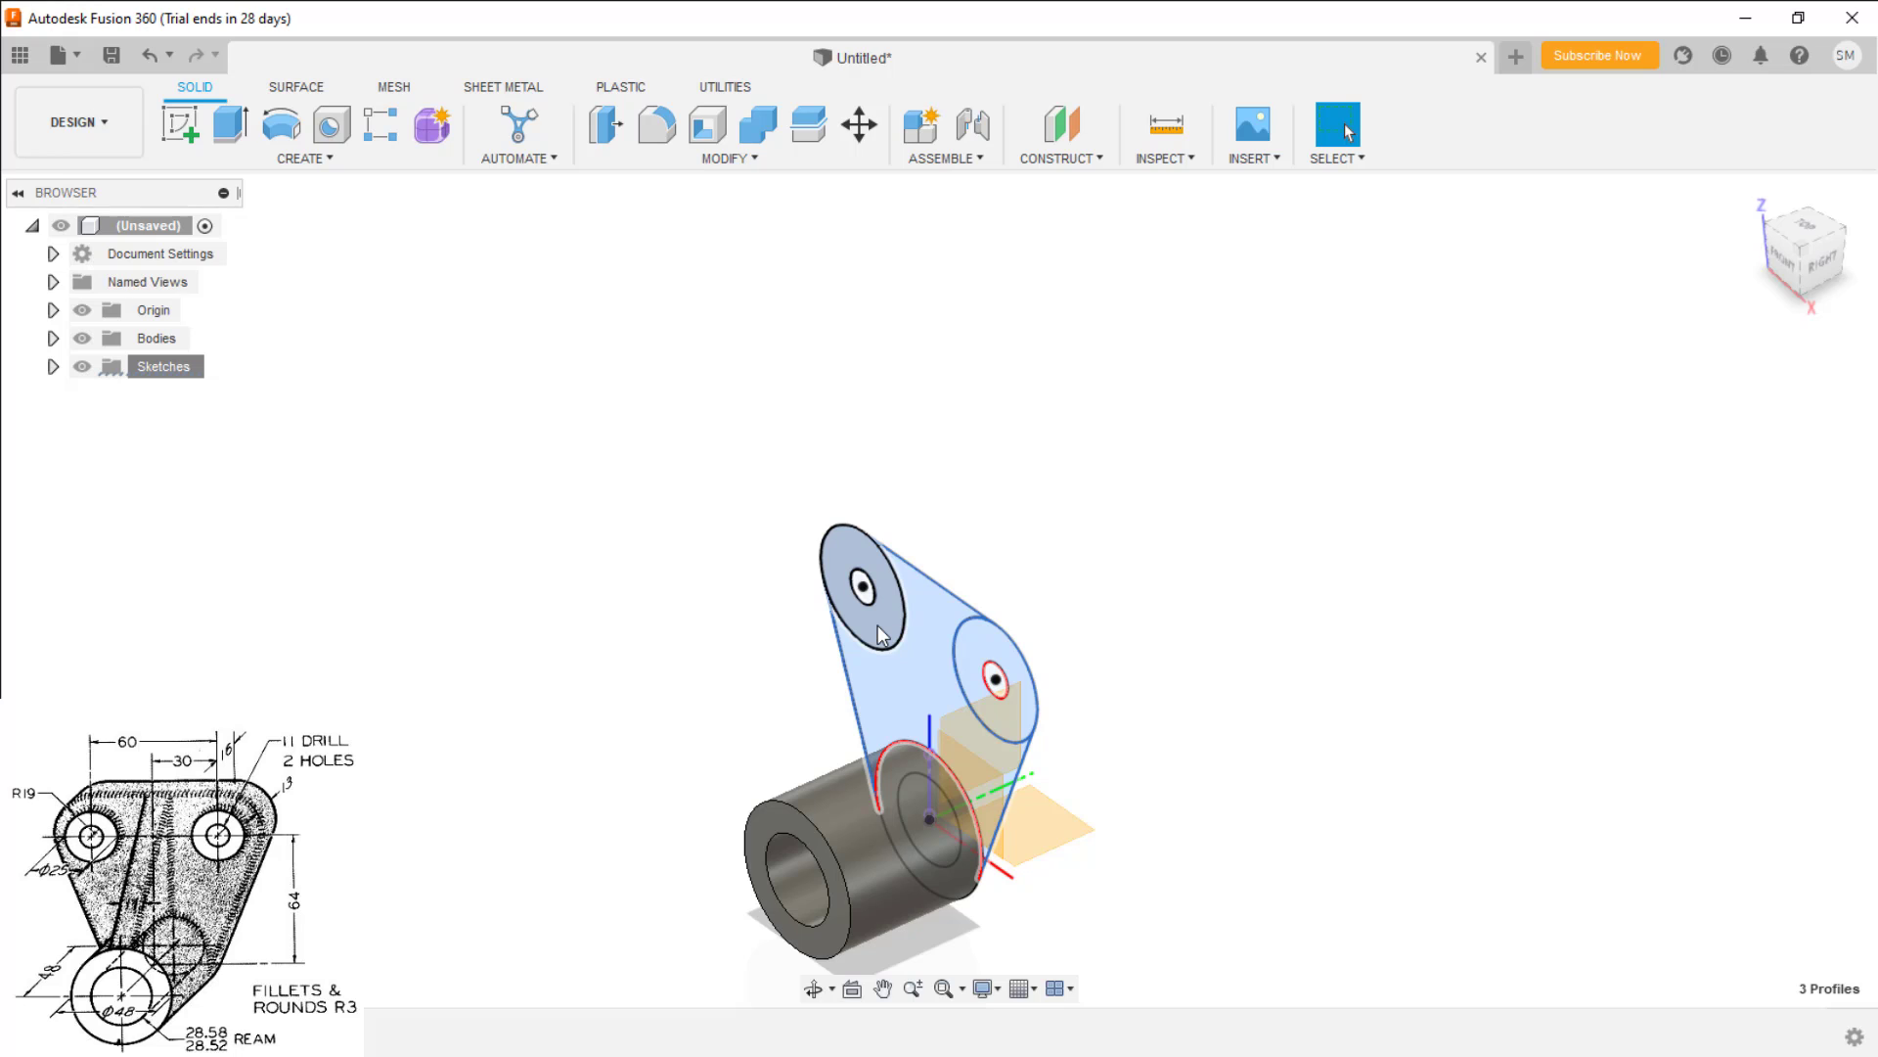
{"action": "right_click", "coordinate": [877, 625]}
{"action": "left_click", "coordinate": [960, 590]}
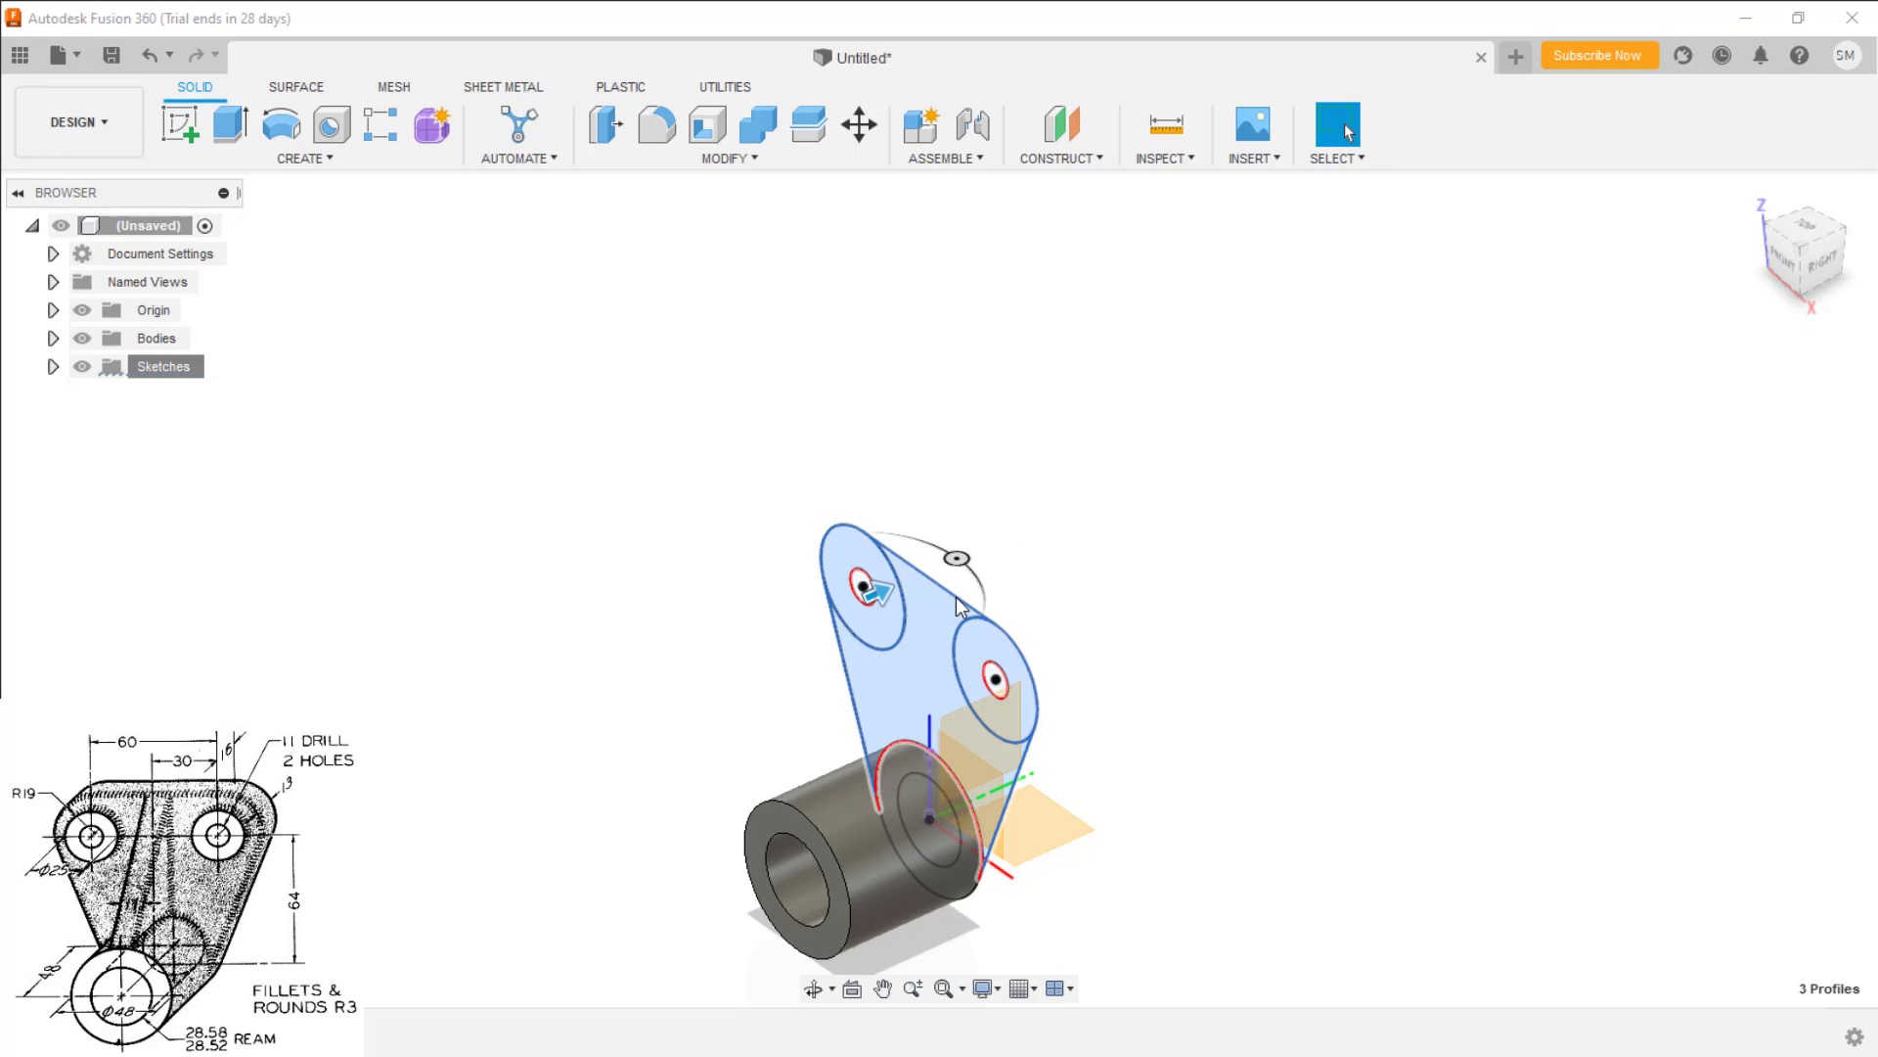
{"action": "type", "text": "-"}
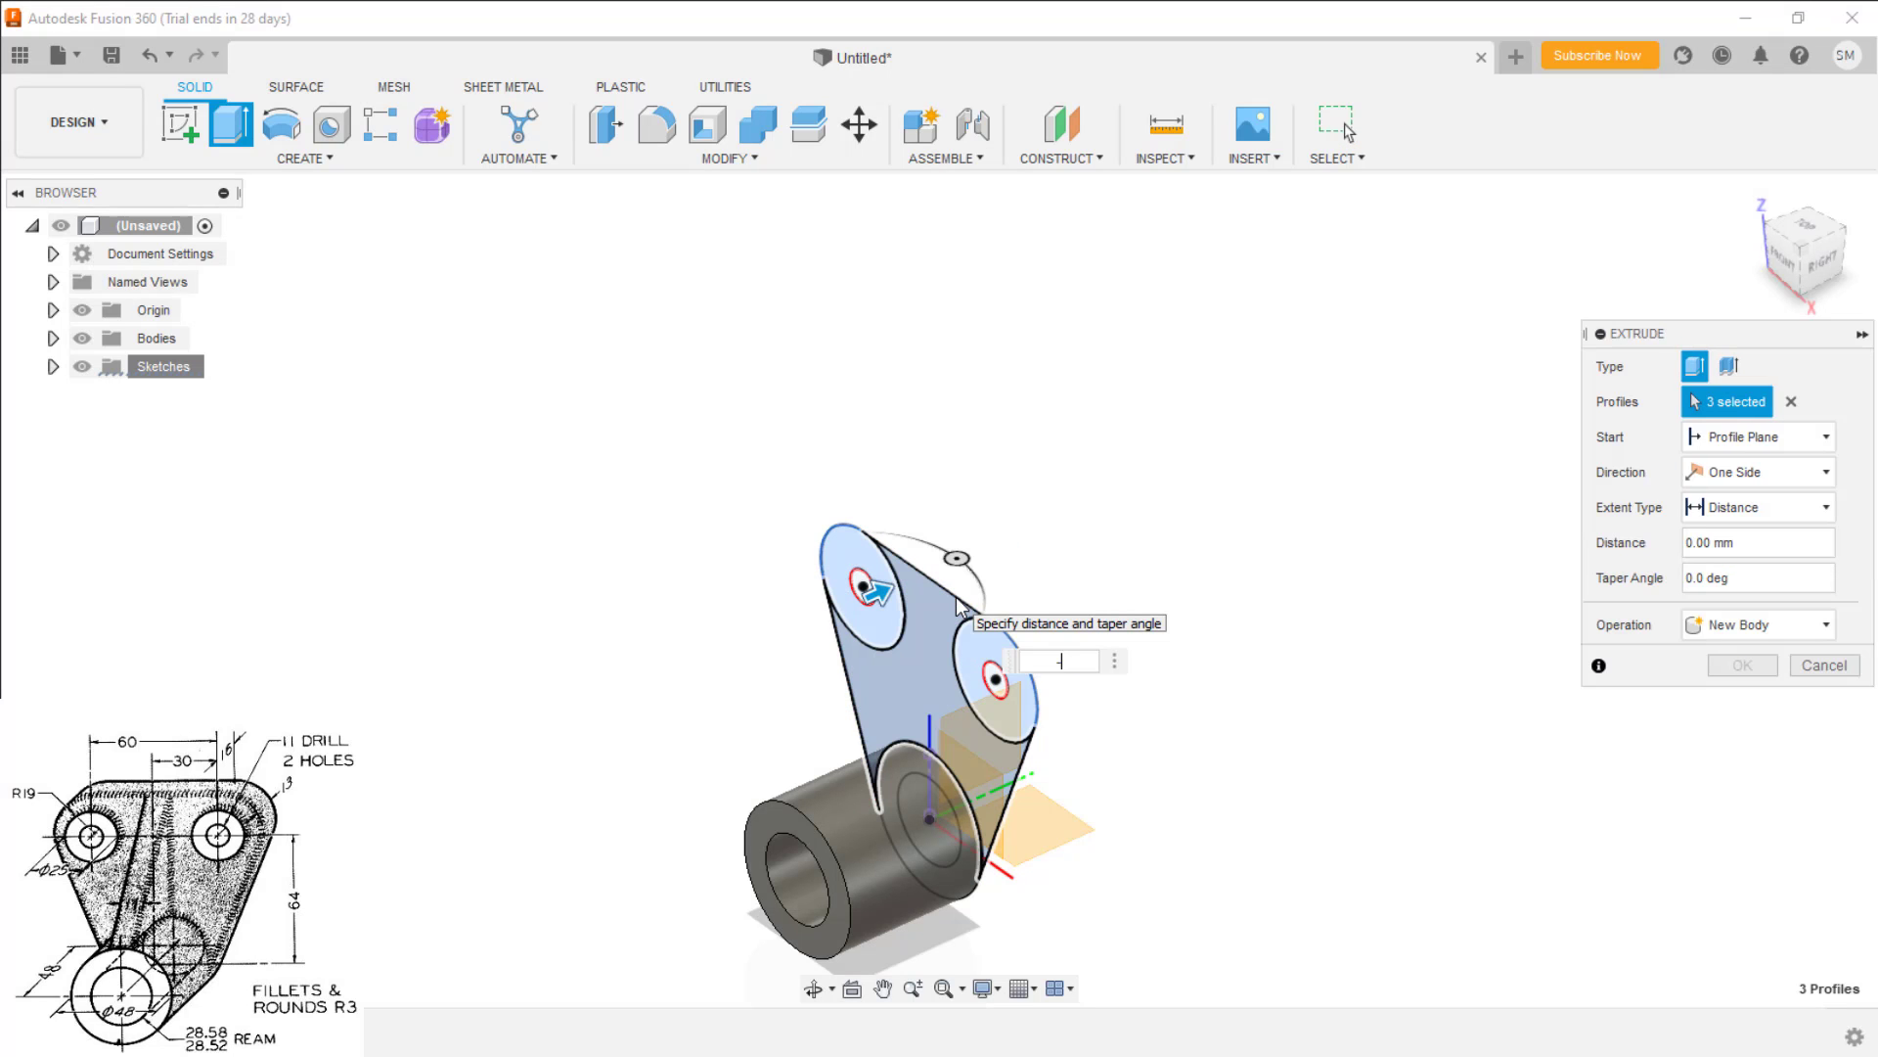
{"action": "type", "text": "13"}
{"action": "key", "text": "Return"}
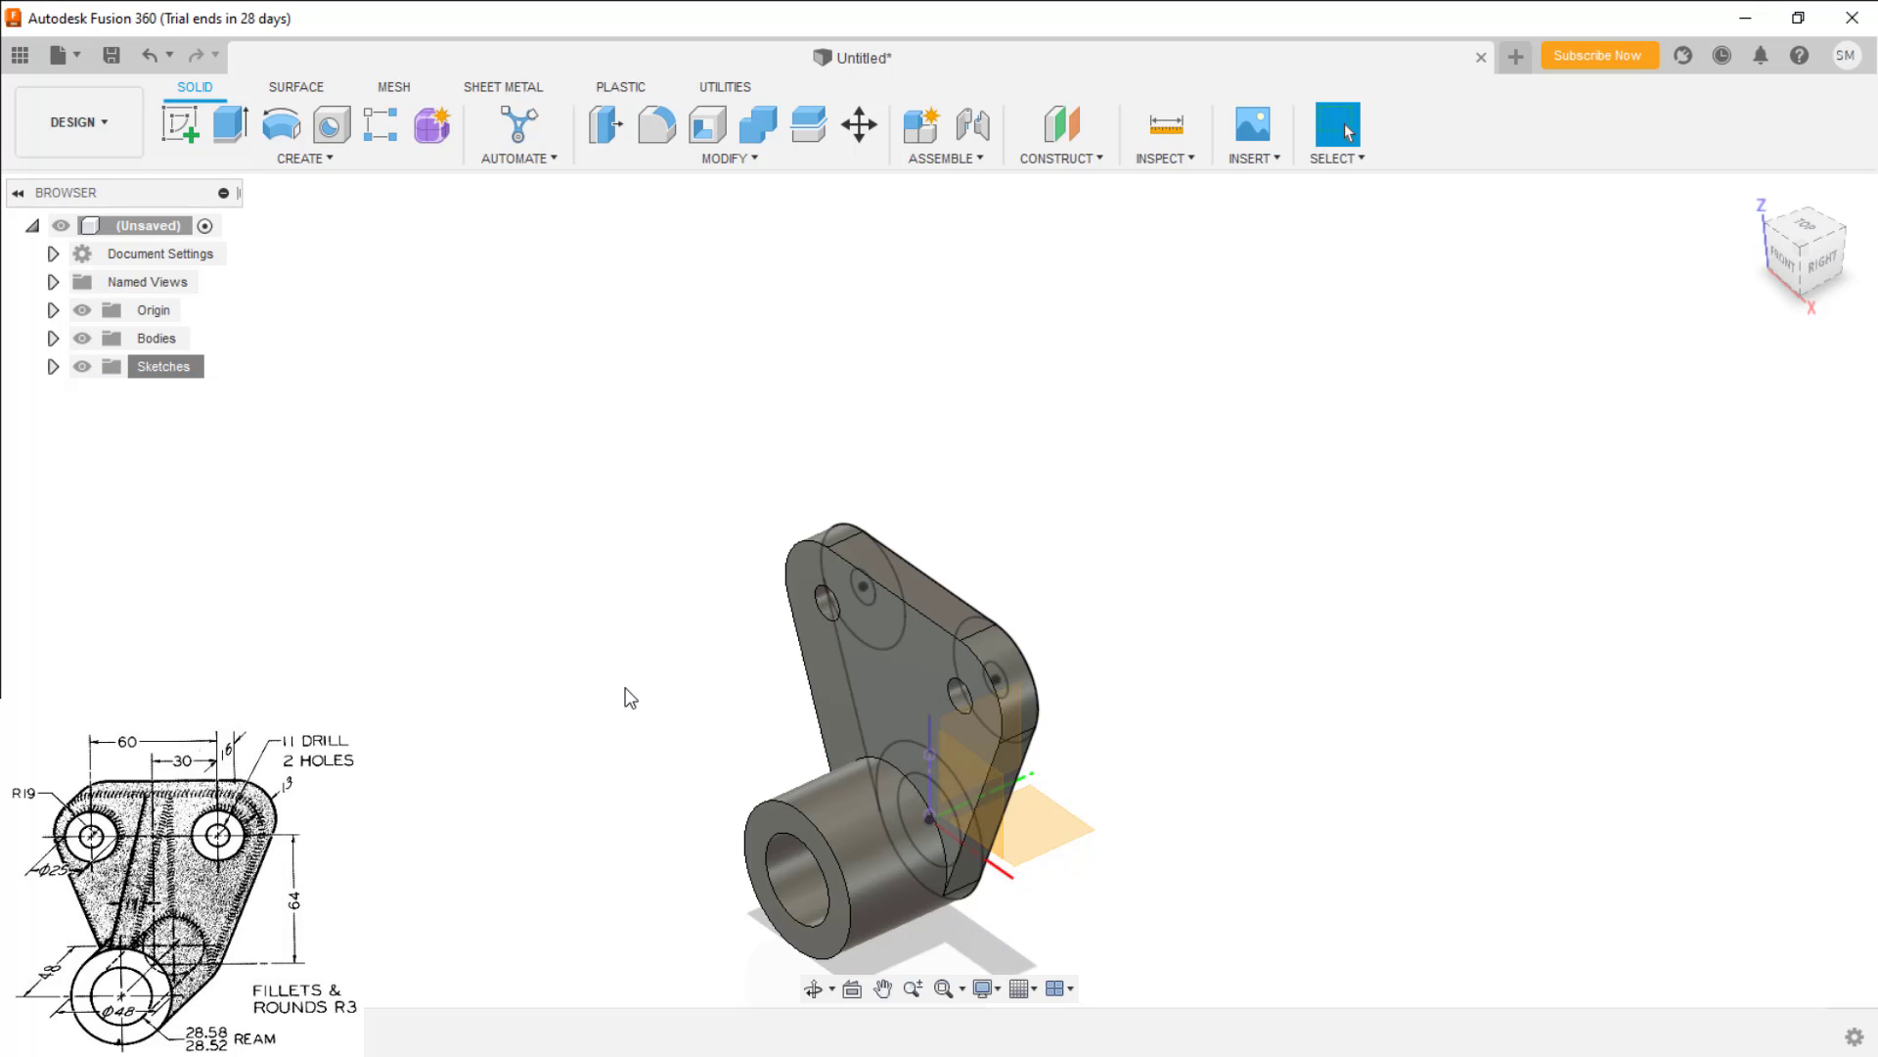
Start a sketch on the plate's front face and draw a 25 mm diameter circle concentric with the right 11 mm hole
{"action": "left_click", "coordinate": [877, 673]}
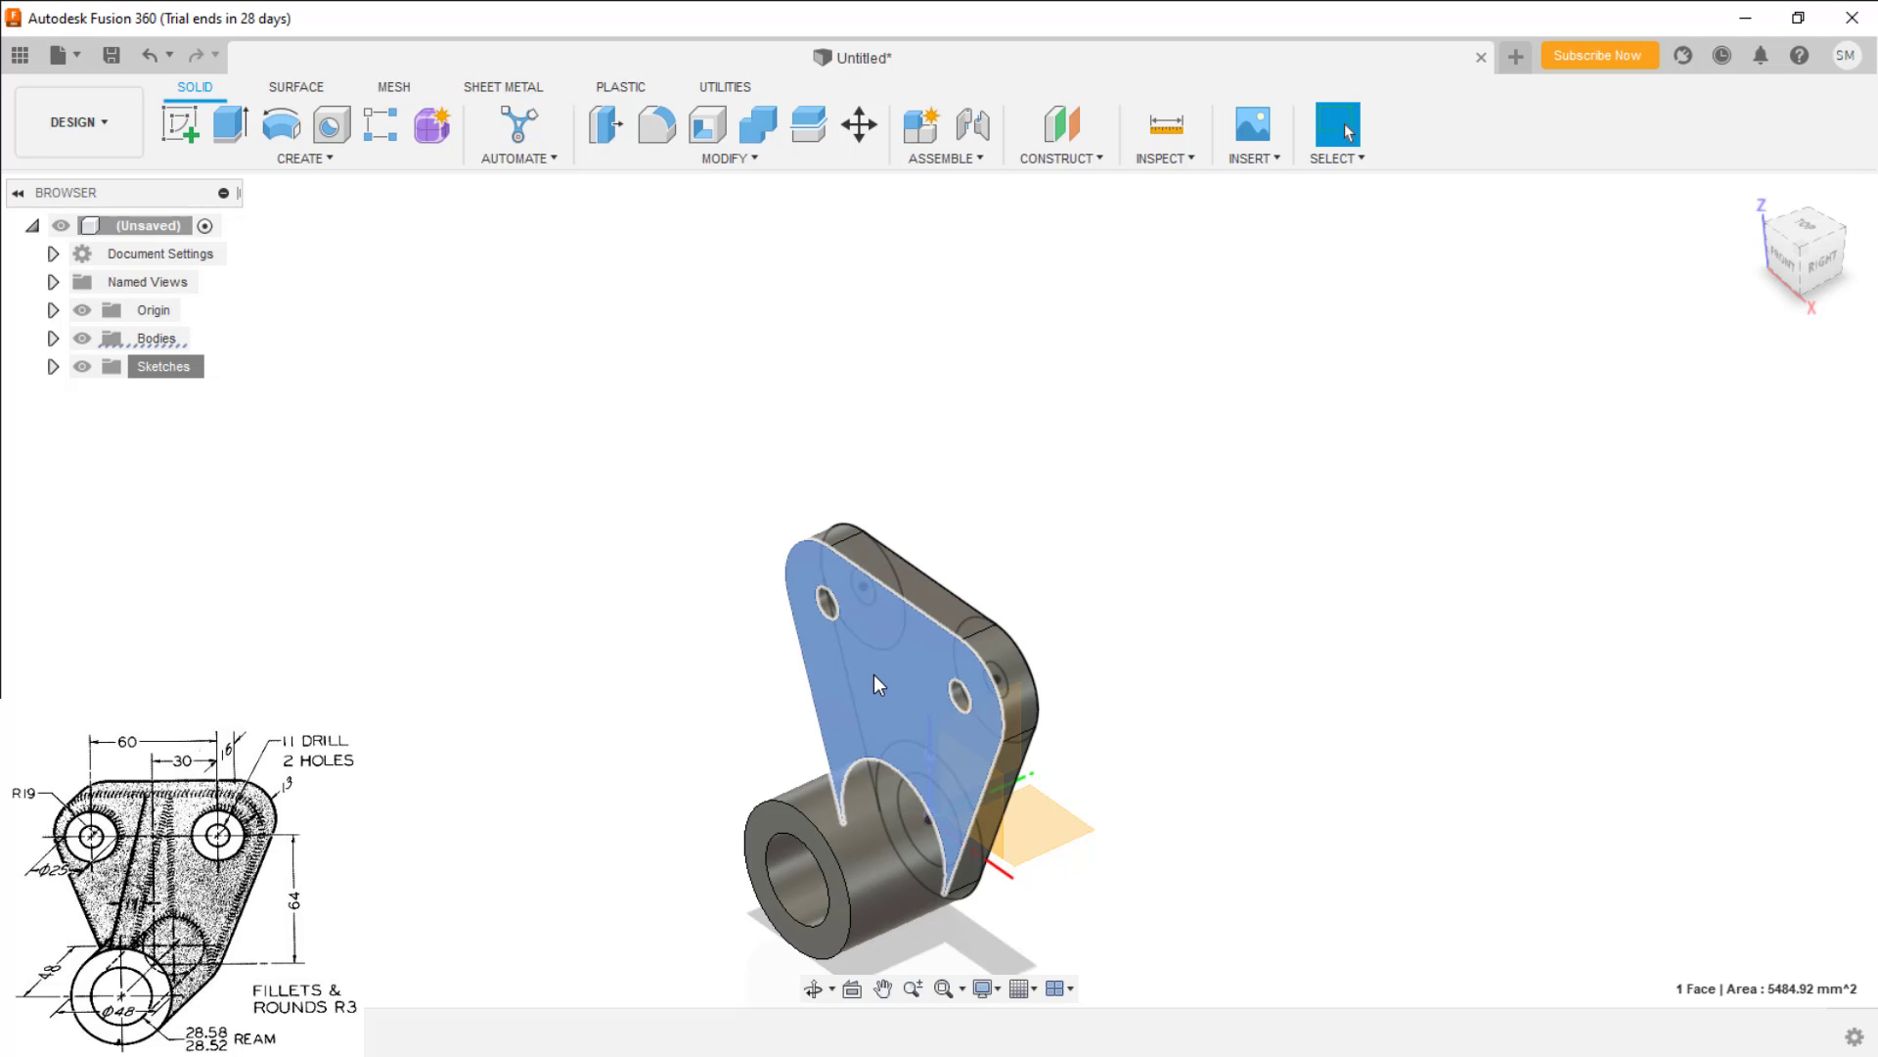
{"action": "right_click", "coordinate": [873, 673]}
{"action": "left_click", "coordinate": [831, 303]}
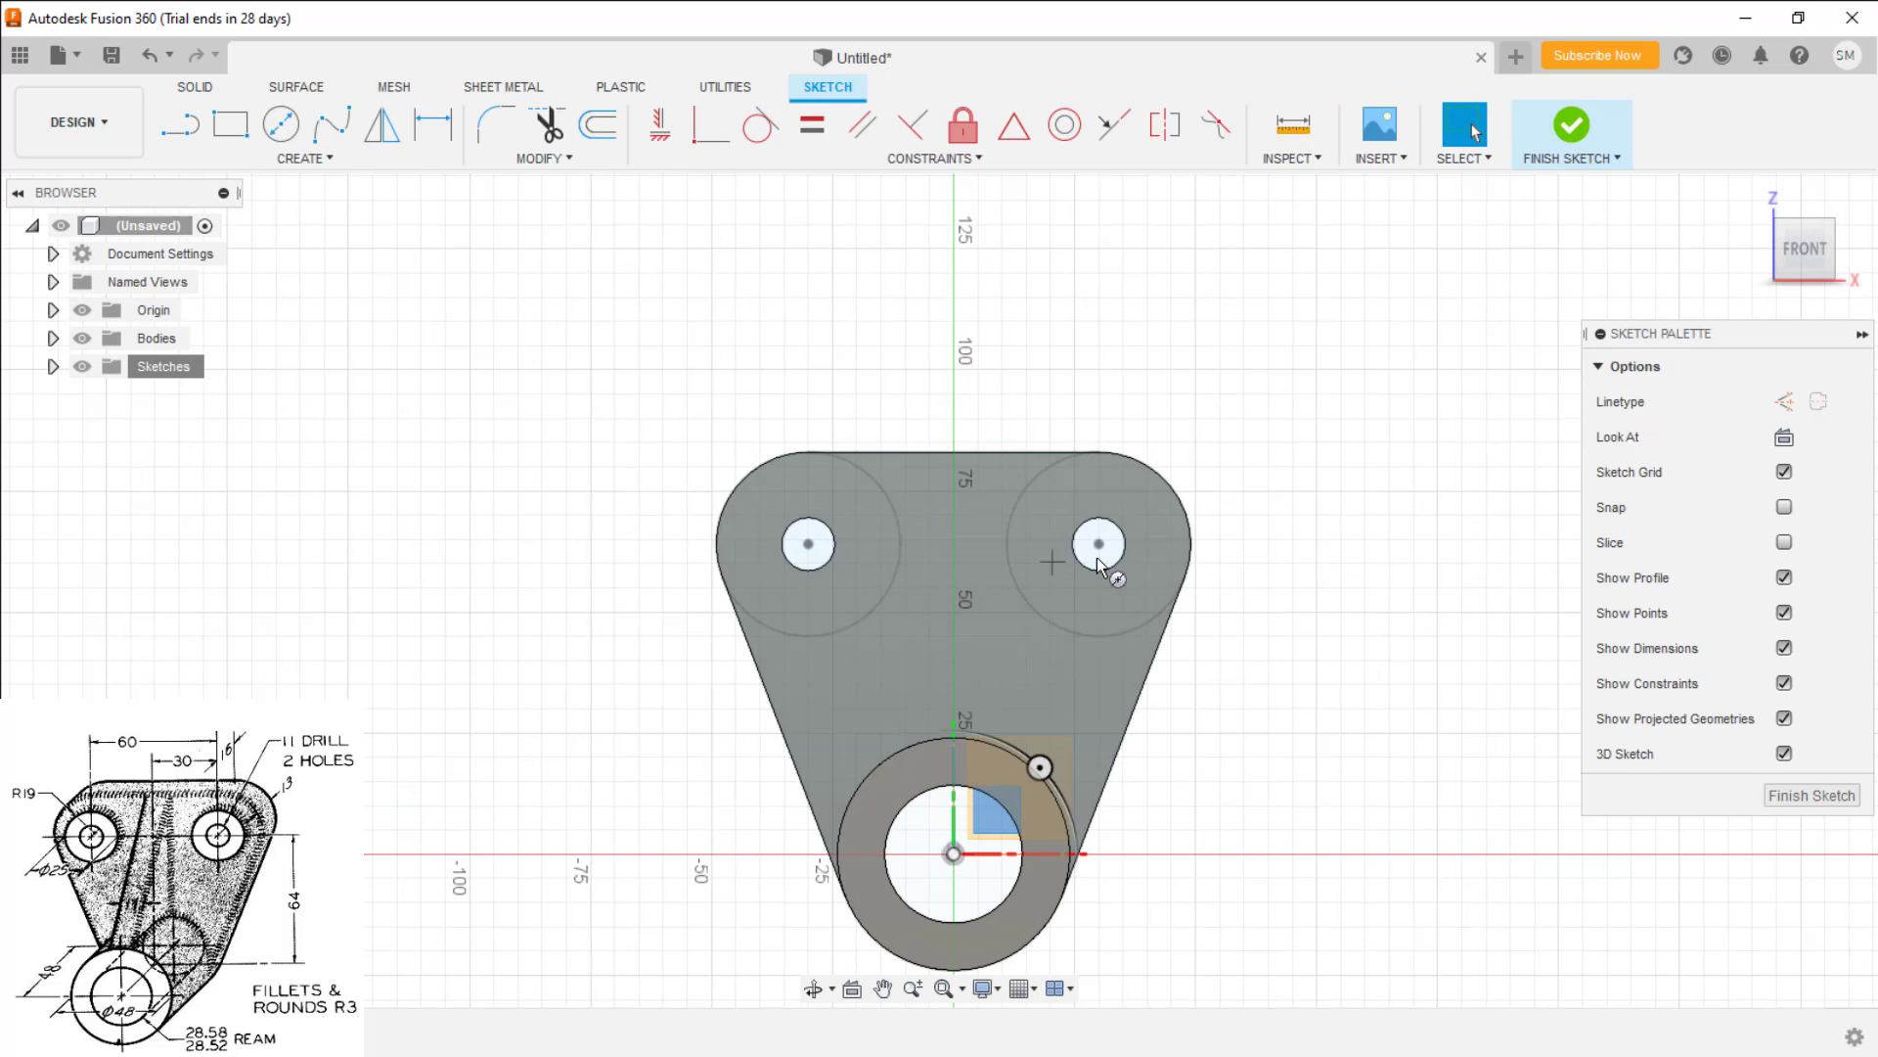
{"action": "key", "text": "c"}
{"action": "left_click", "coordinate": [1098, 544]}
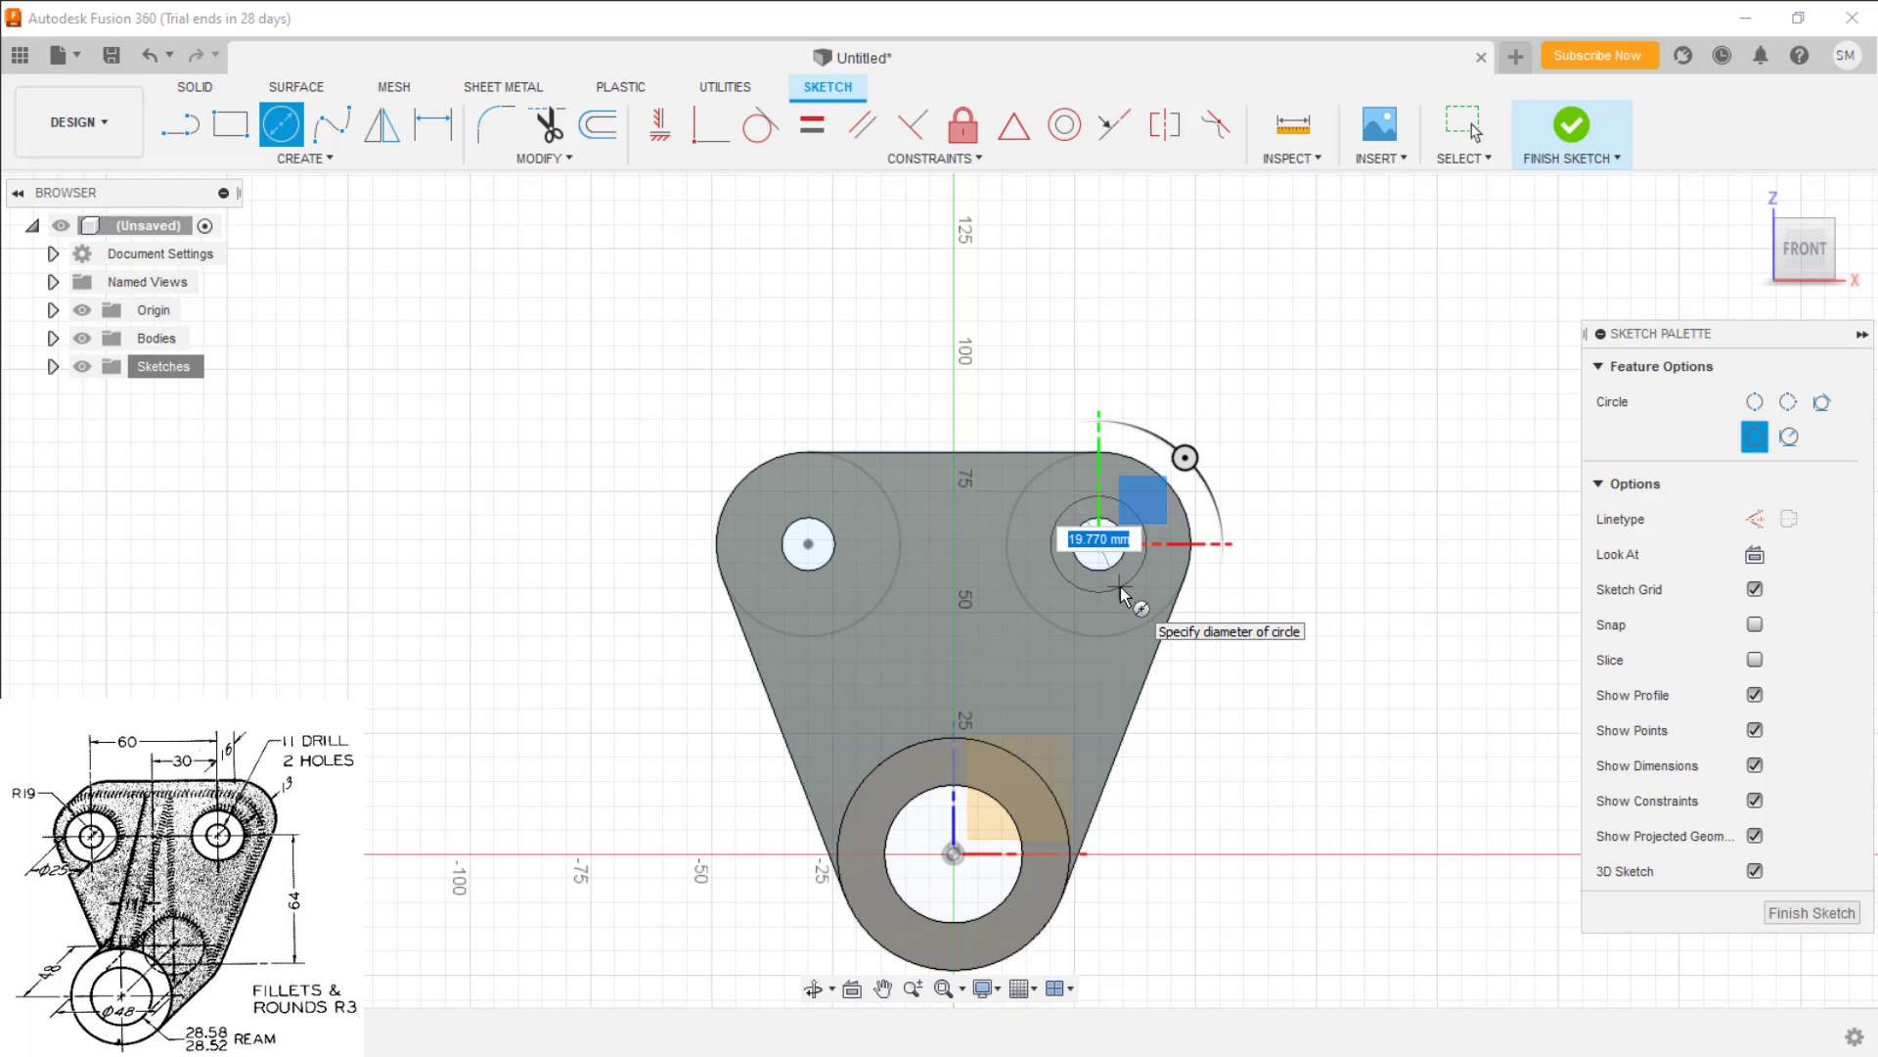
{"action": "type", "text": "25"}
{"action": "key", "text": "Return"}
{"action": "key", "text": "Escape"}
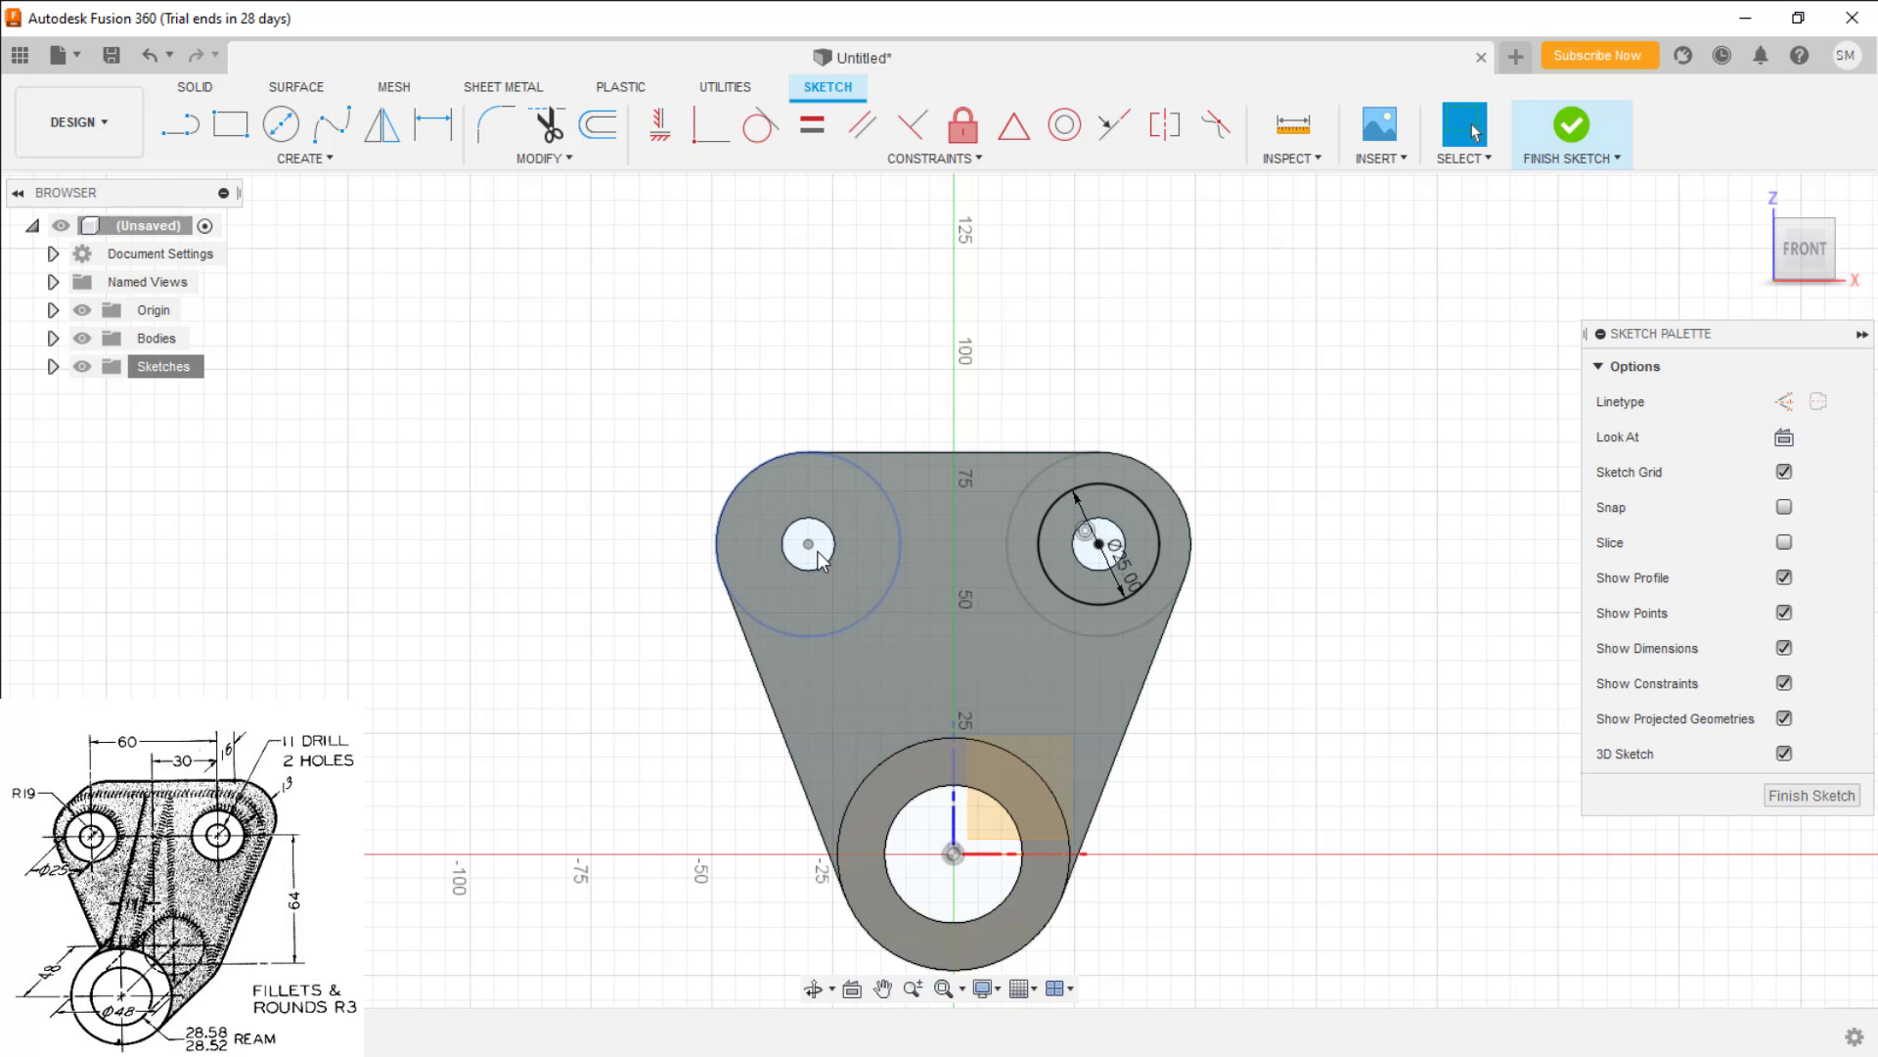
Draw a 25 mm diameter circle concentric with the left 11 mm hole and finish the sketch
{"action": "key", "text": "c"}
{"action": "left_click", "coordinate": [808, 543]}
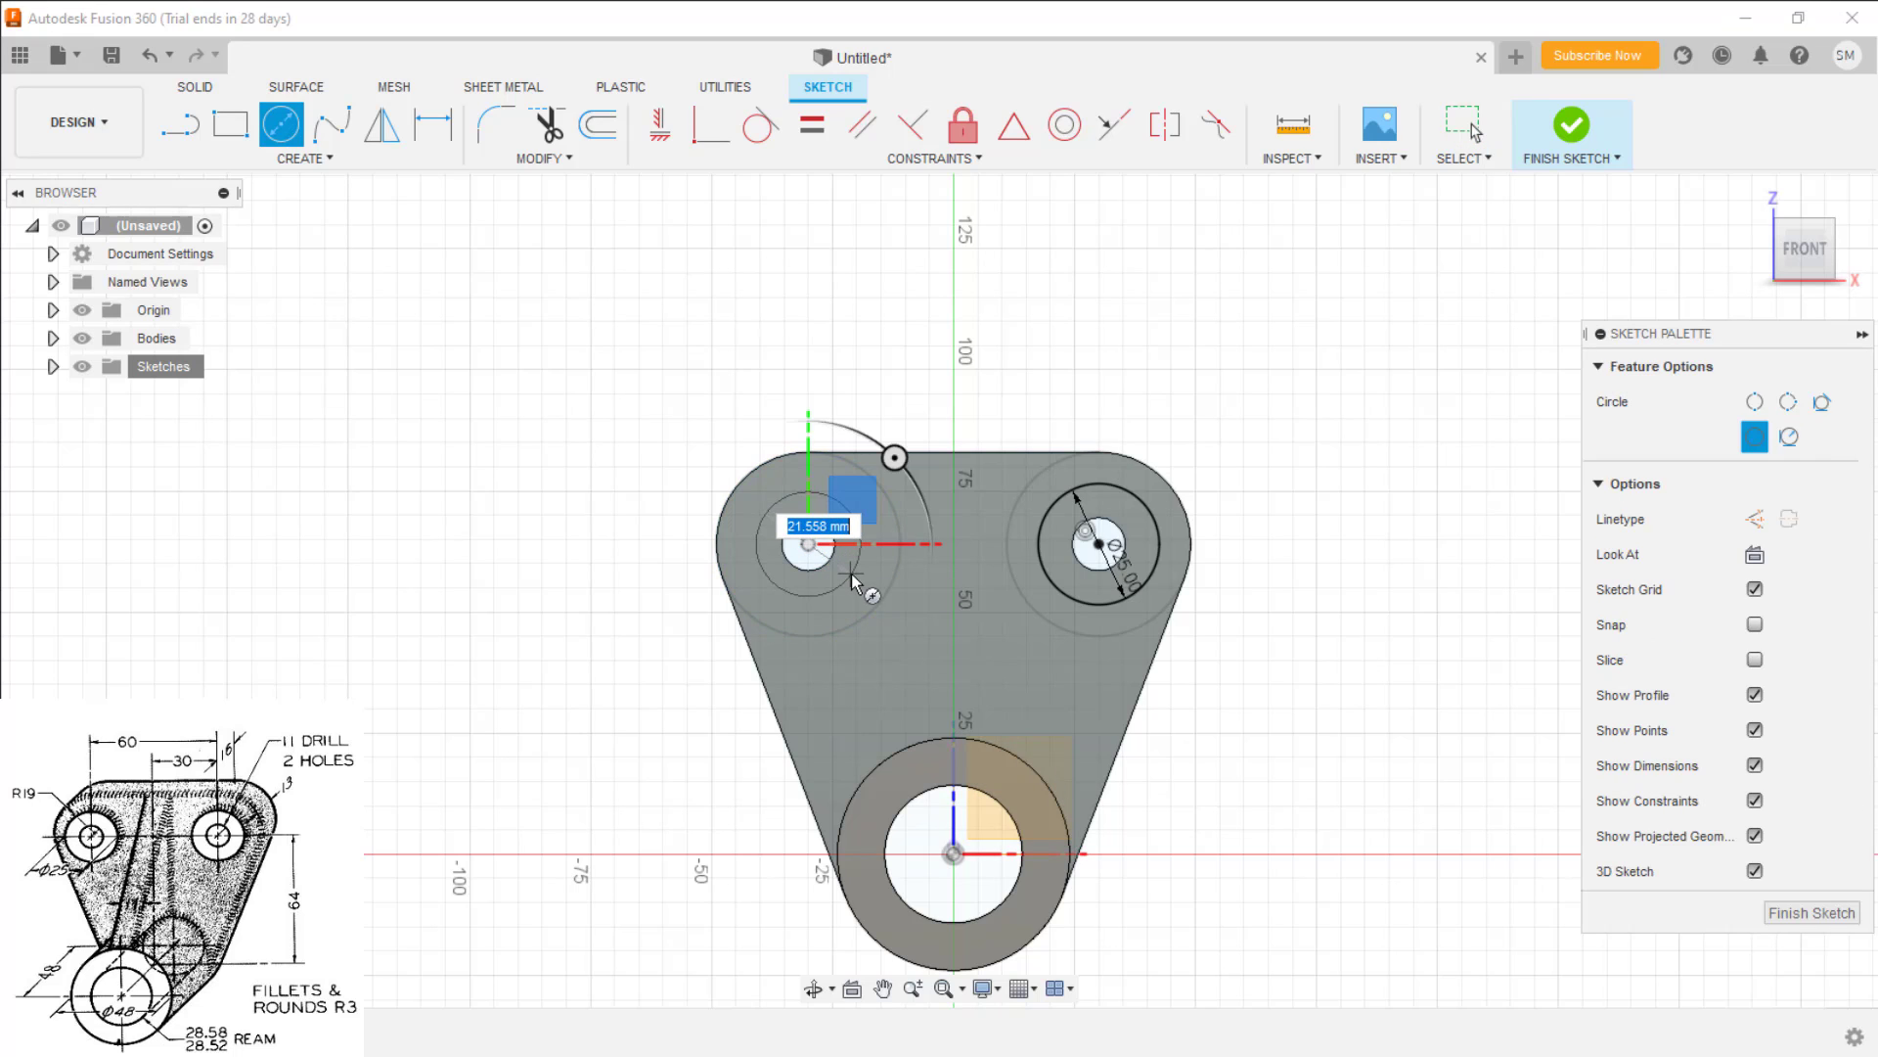
{"action": "type", "text": "25"}
{"action": "key", "text": "Return"}
{"action": "key", "text": "Escape"}
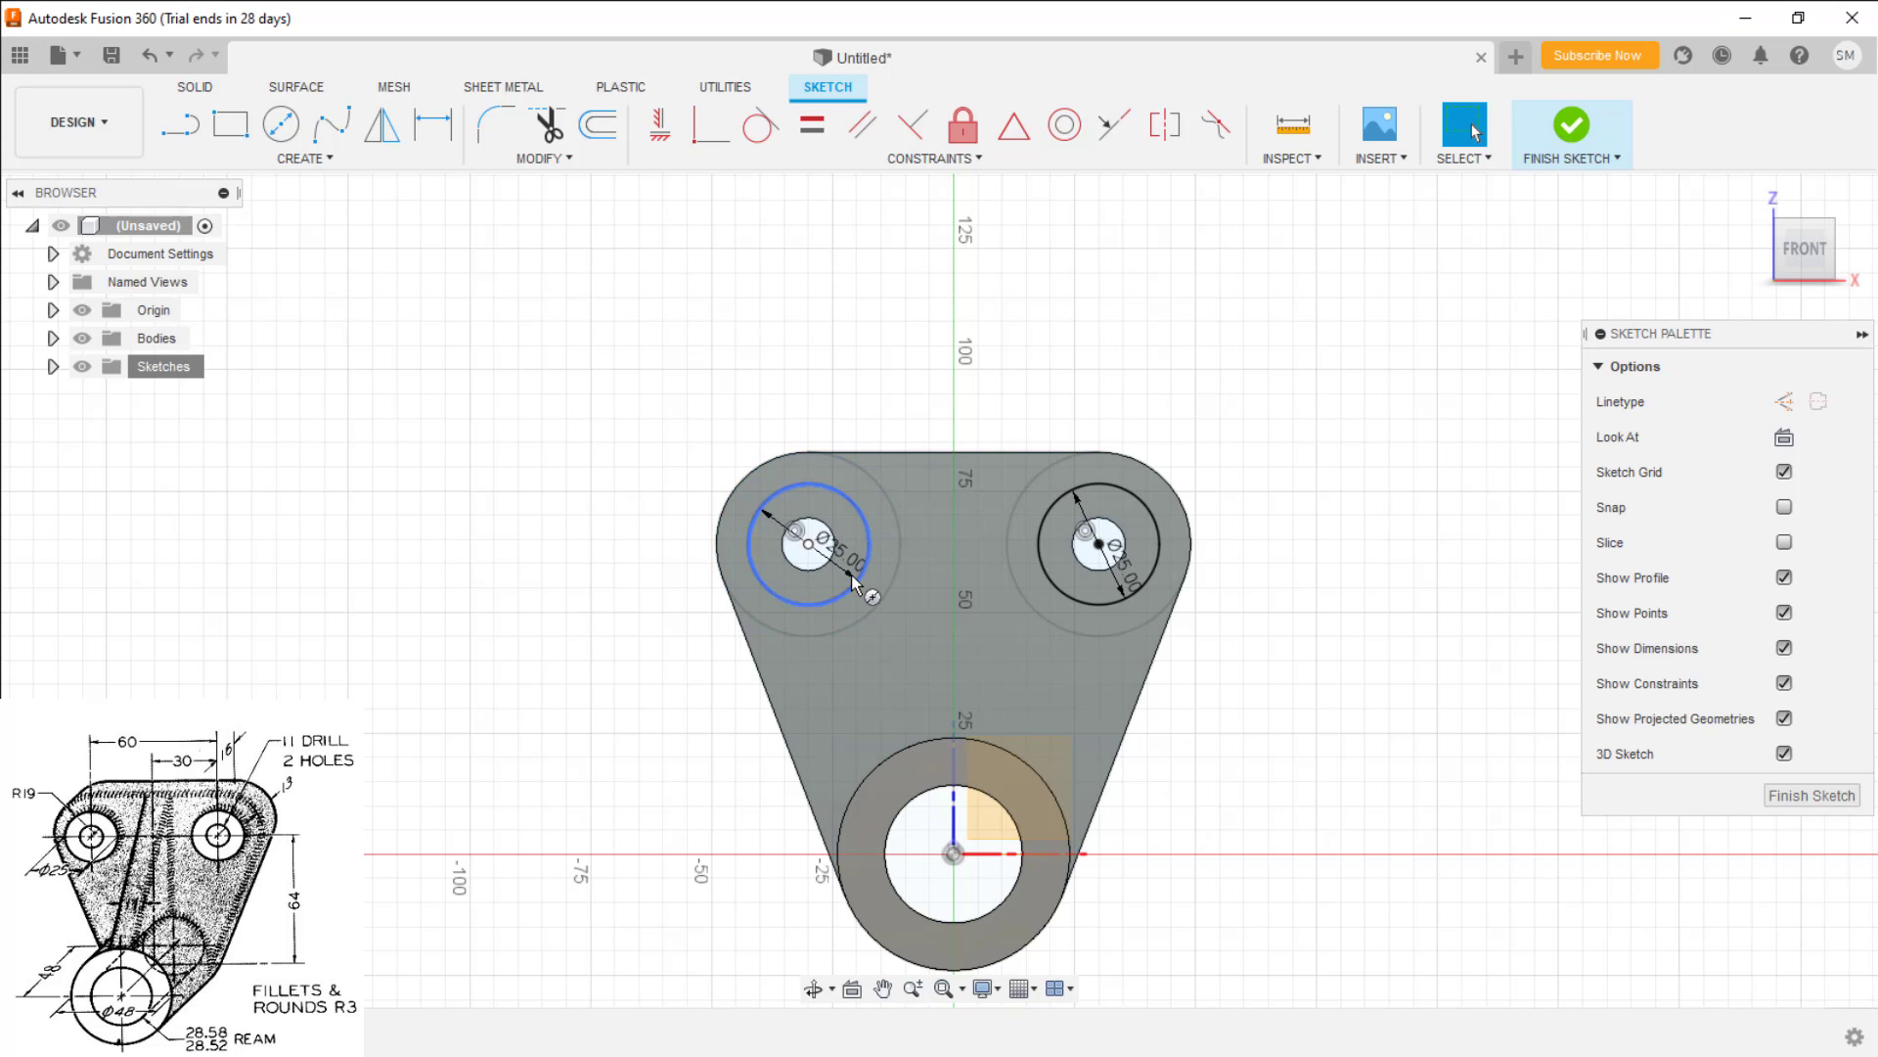
{"action": "left_click", "coordinate": [1827, 795]}
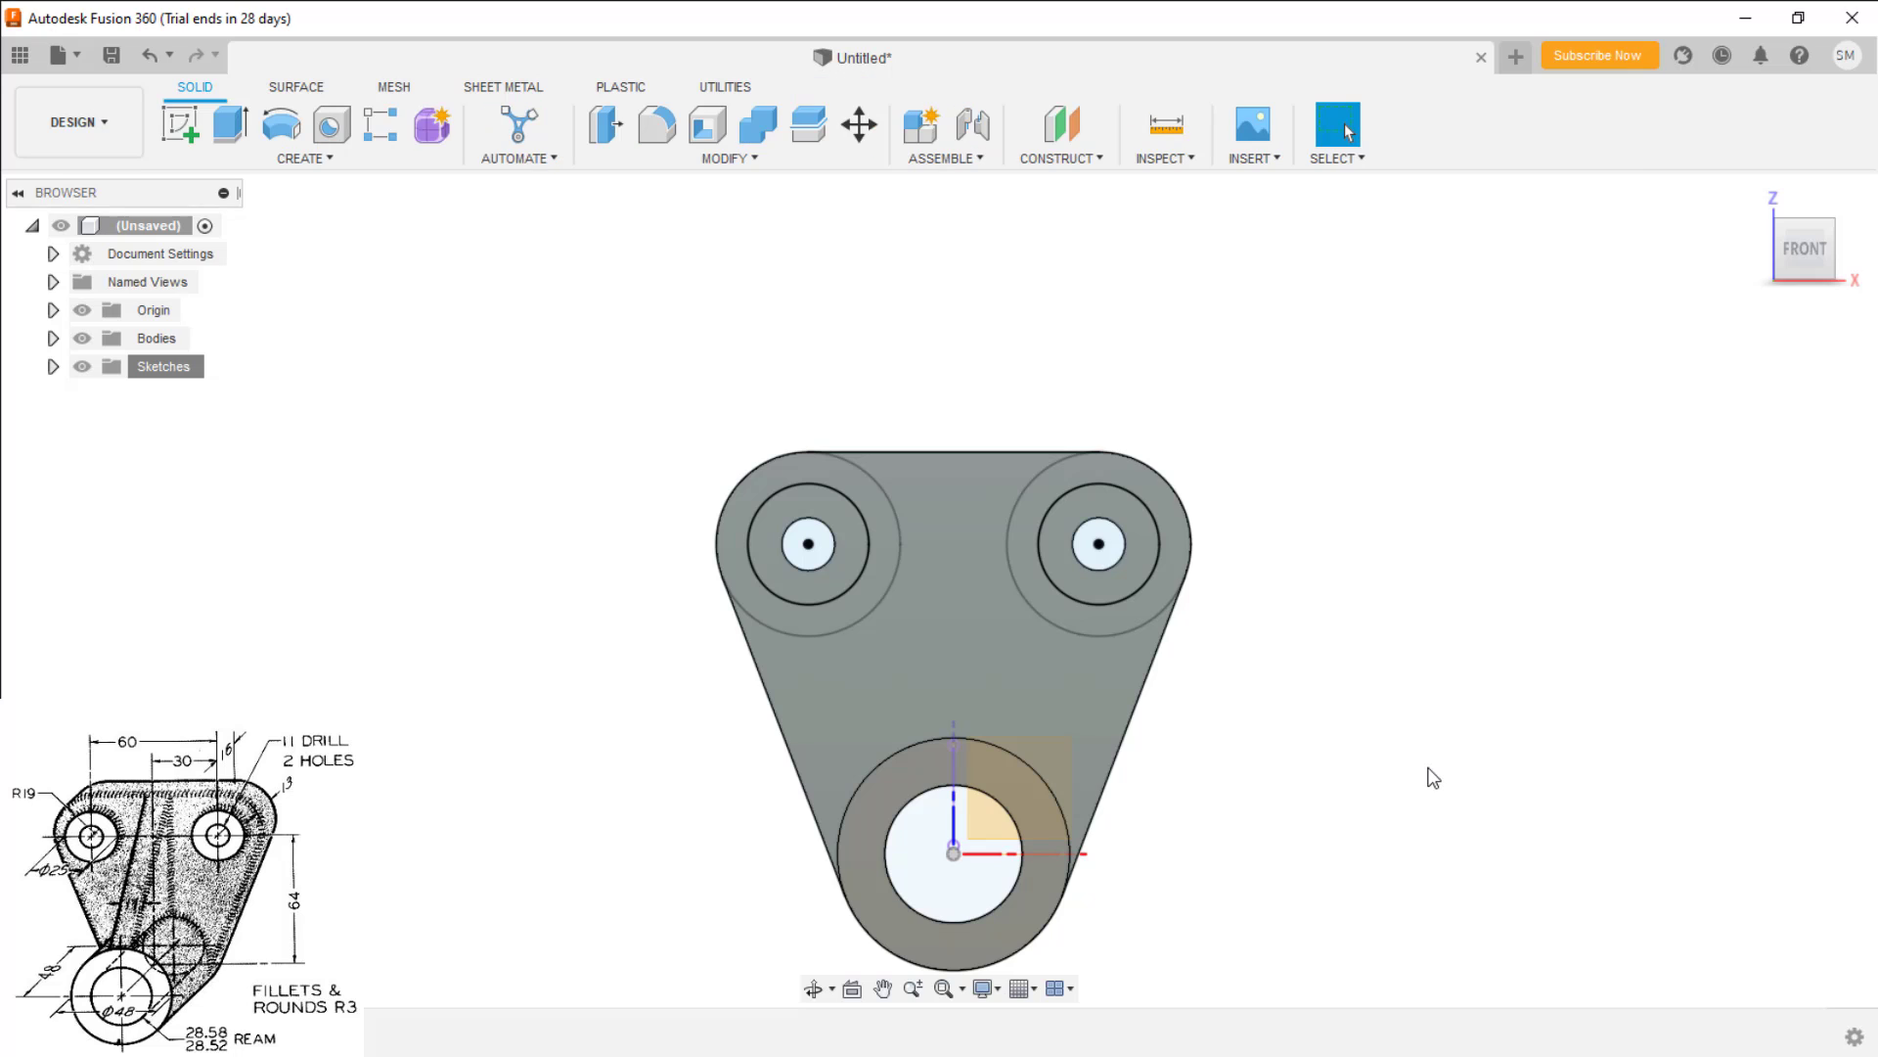
Extrude the two 25 mm ring profiles around the lug holes 3 mm outward from the plate's front face
{"action": "middle_click_drag", "start_coordinate": [1424, 763], "coordinate": [1346, 784], "text": "shift"}
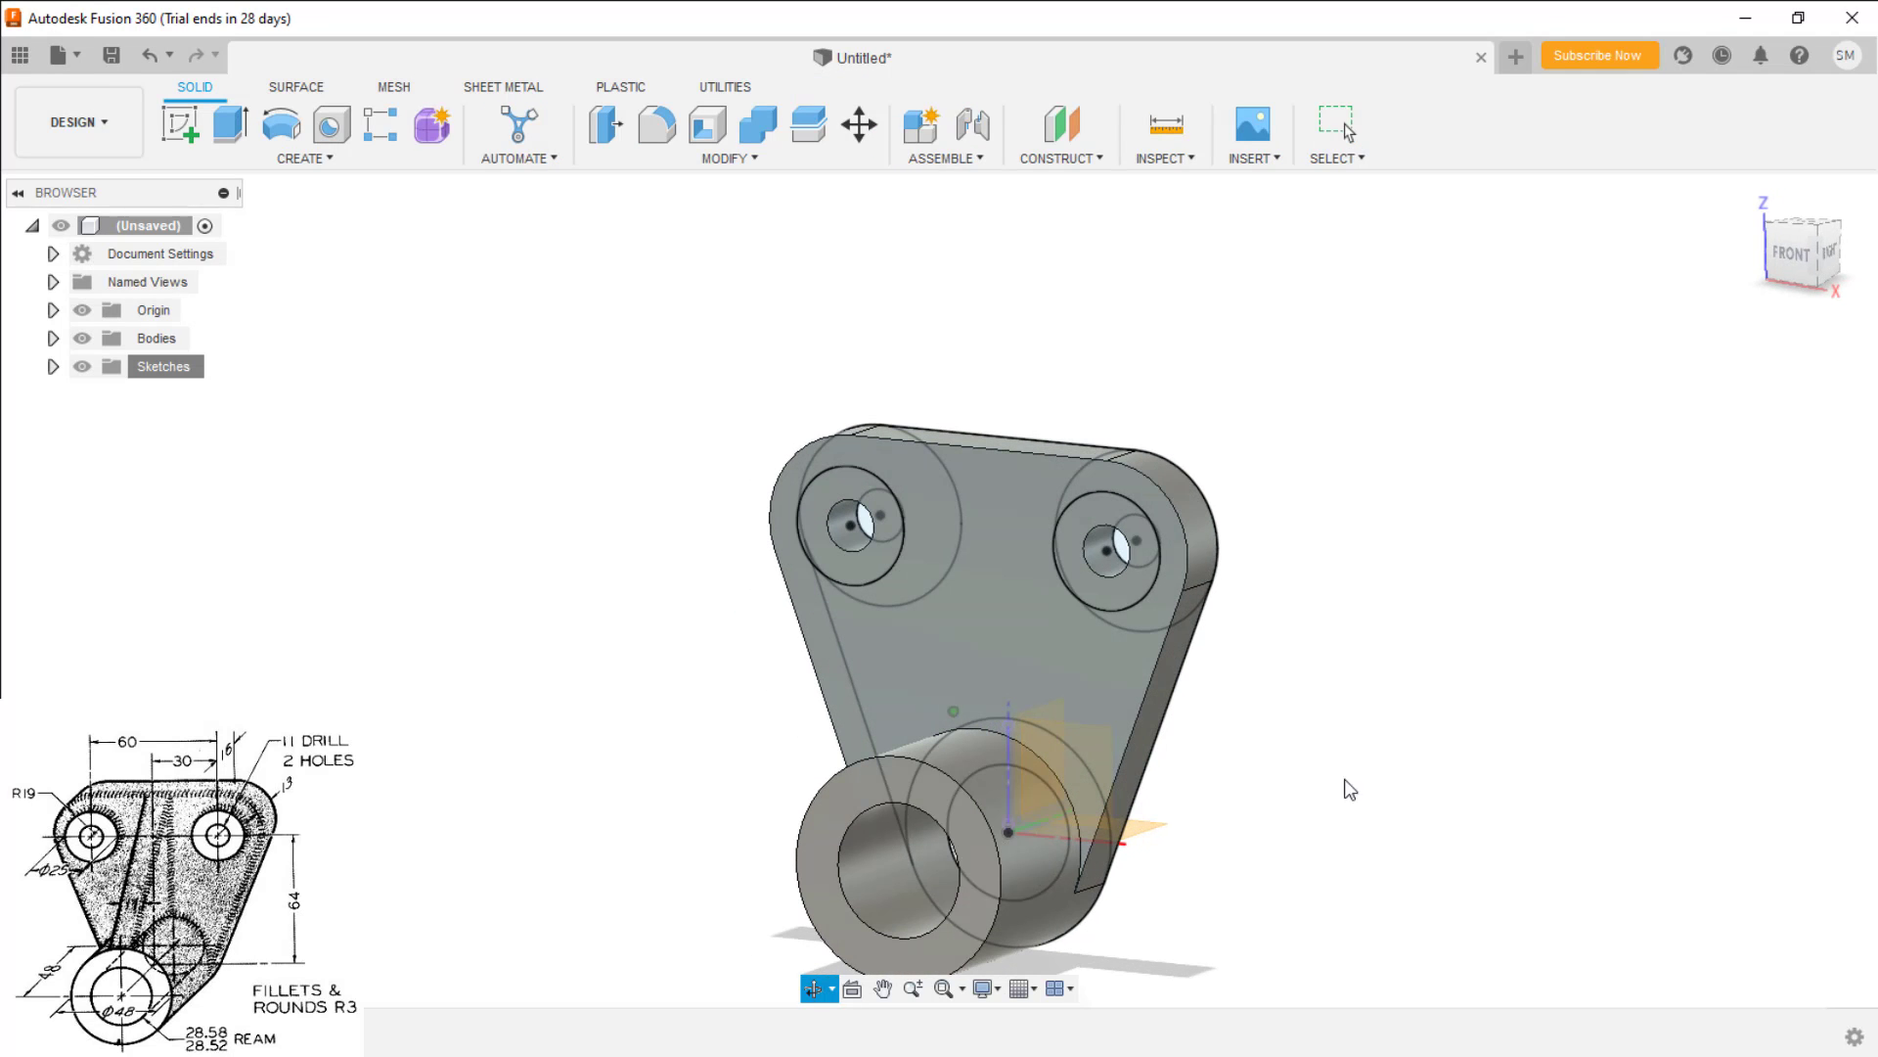
{"action": "left_click", "coordinate": [1111, 597]}
{"action": "left_click", "coordinate": [878, 562]}
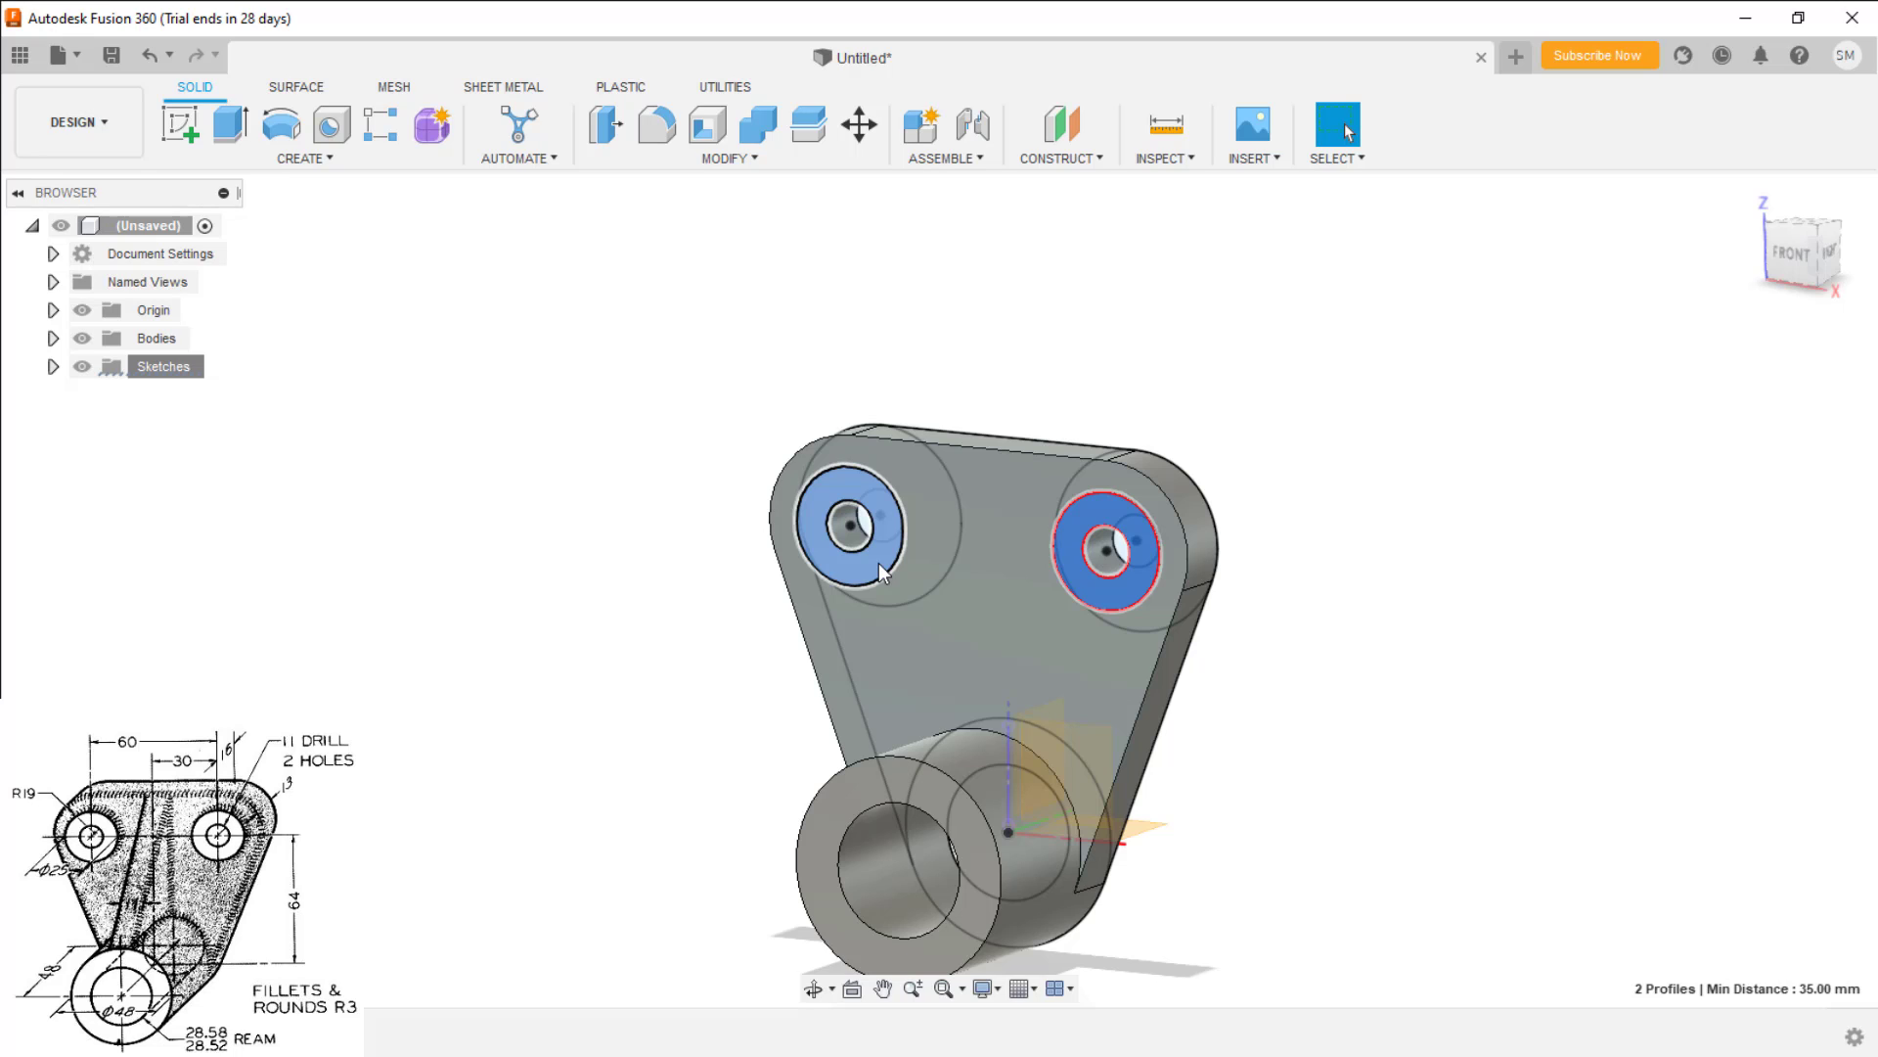
{"action": "right_click", "coordinate": [879, 561]}
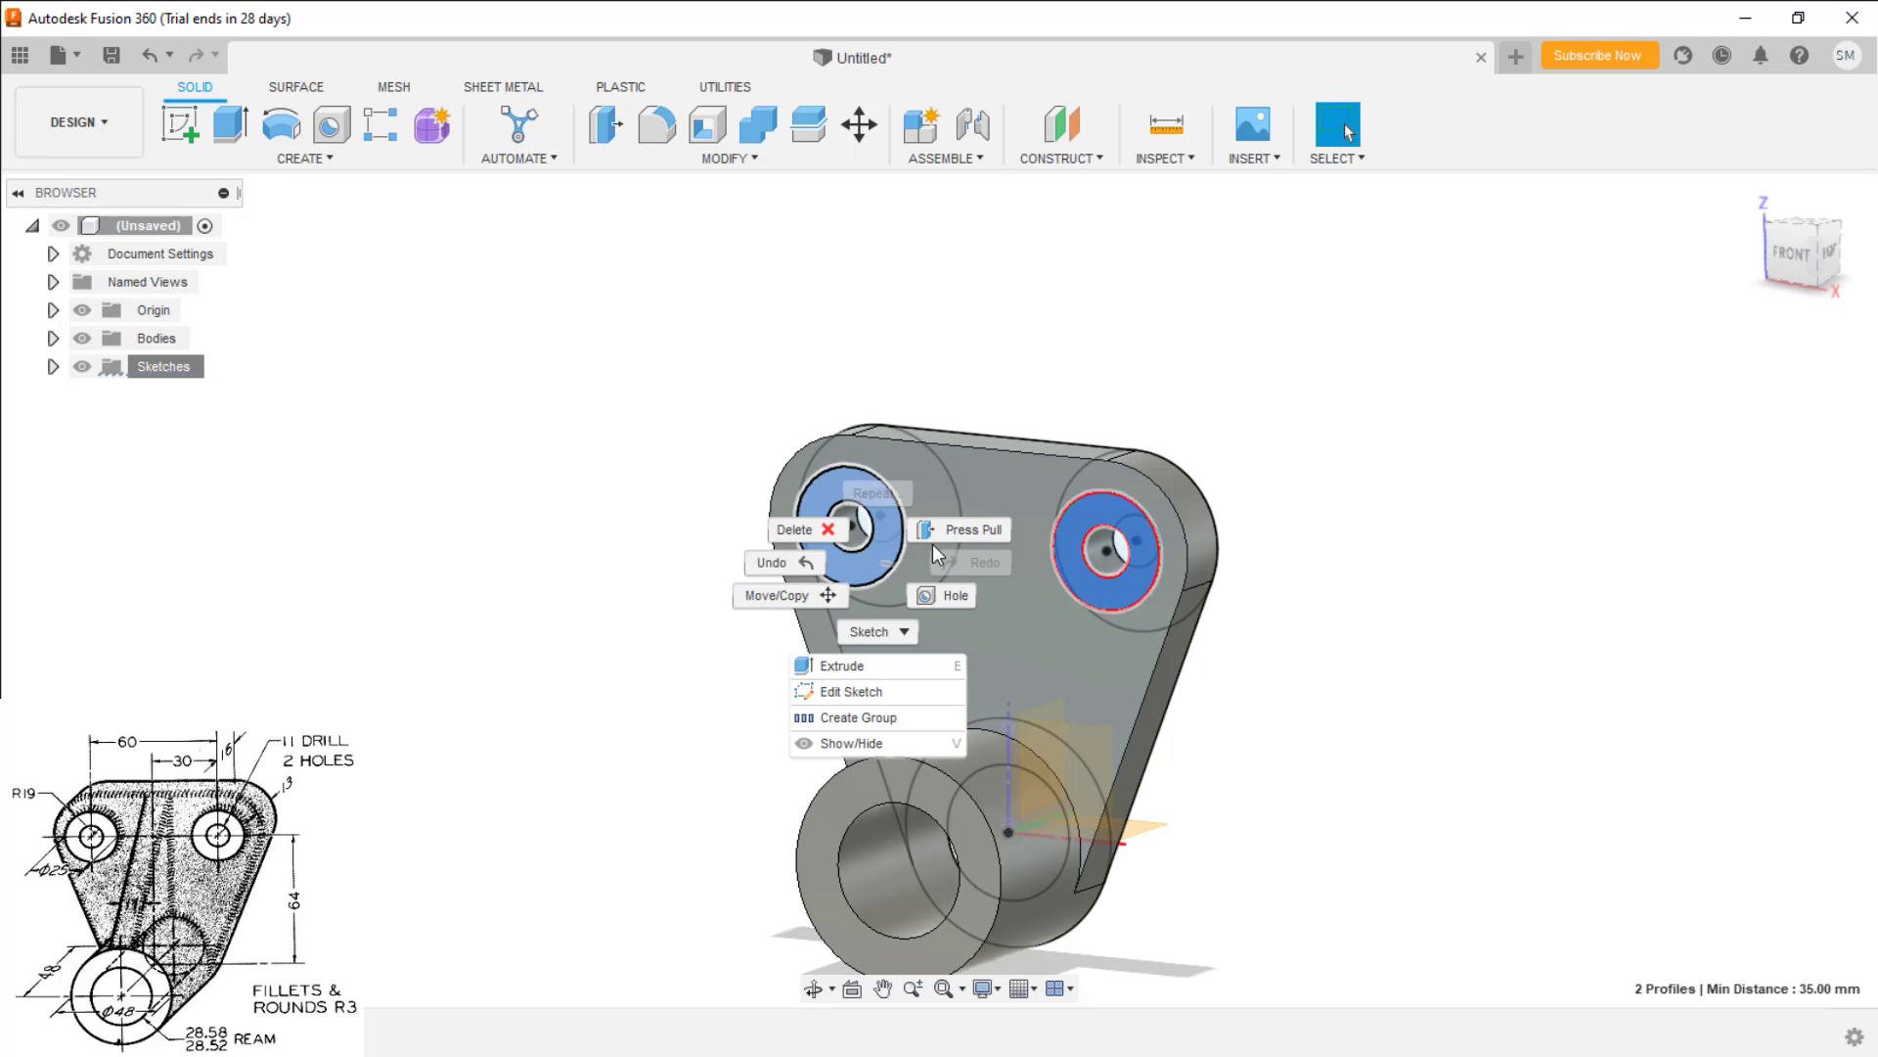
{"action": "left_click", "coordinate": [937, 524]}
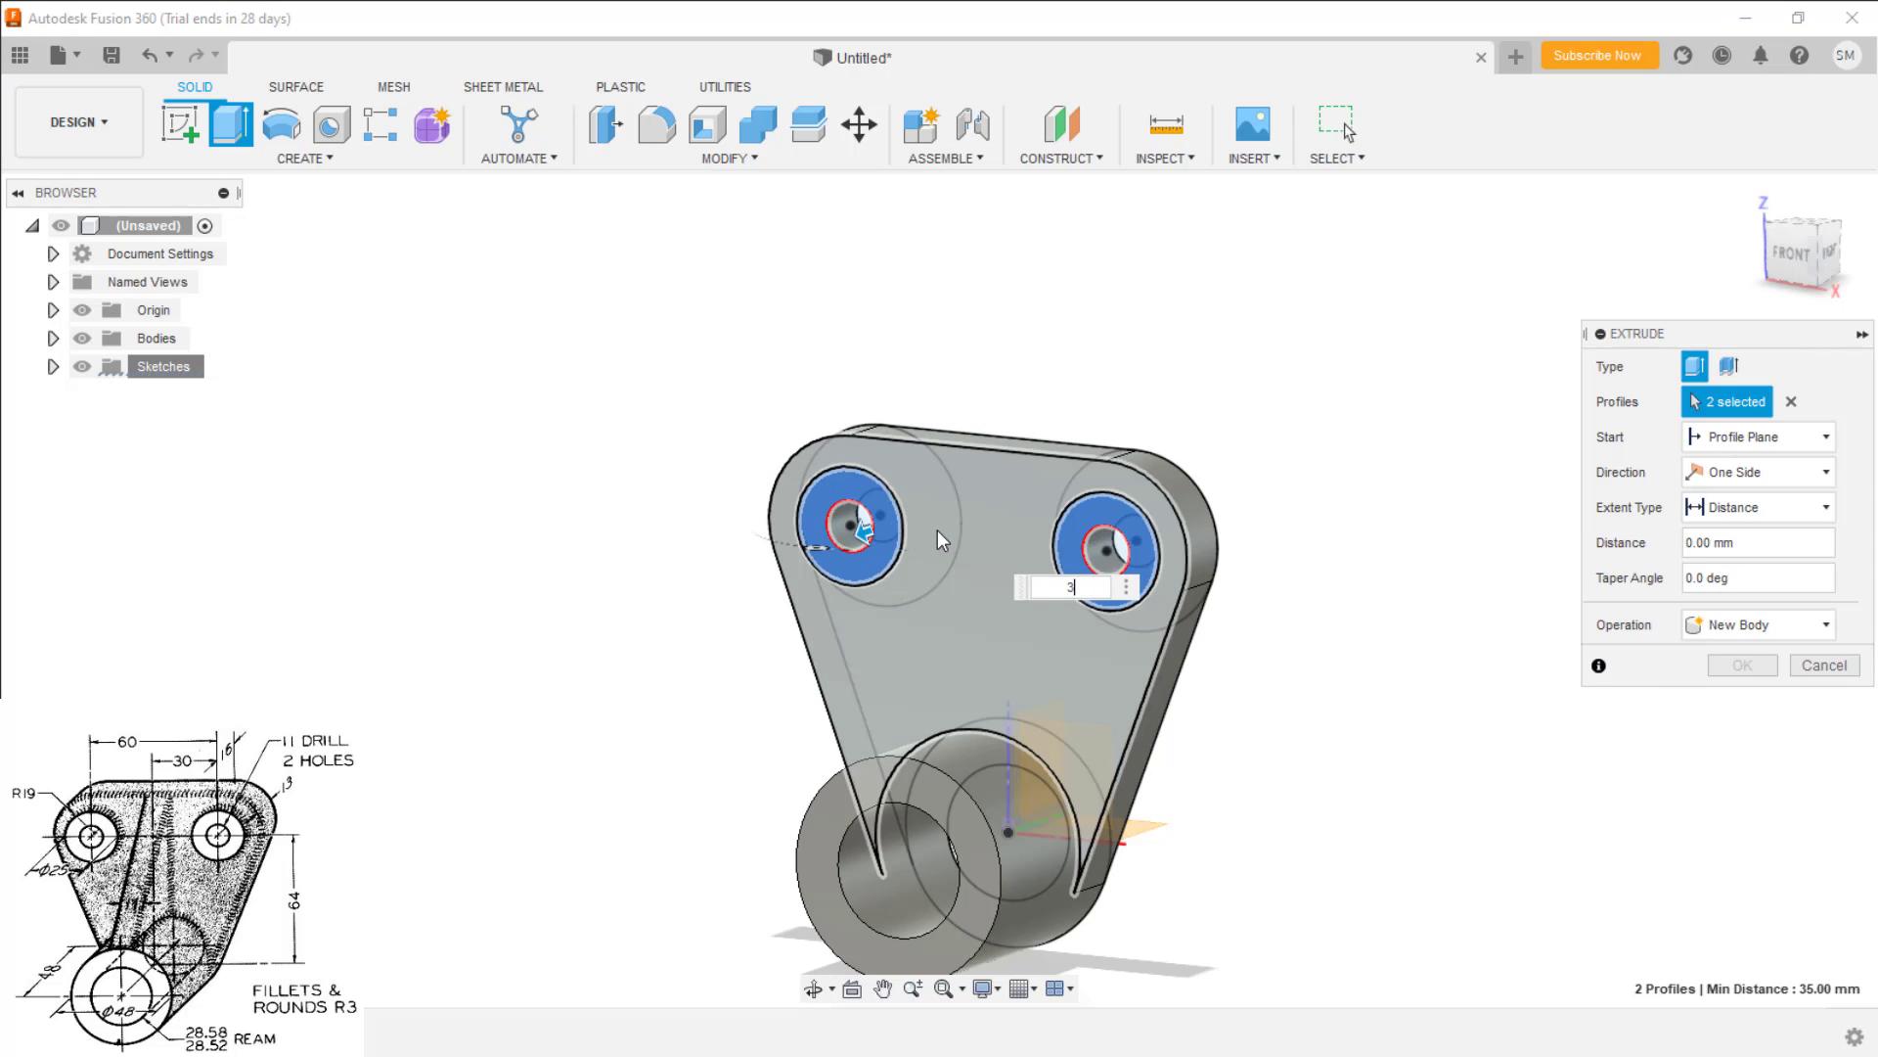
{"action": "key", "text": "Escape"}
Fillet the front edges of both 25 mm bosses and the plate's front outline with a 3 mm radius
{"action": "scroll", "coordinate": [898, 614], "scroll_direction": "down", "scroll_amount": 2}
{"action": "left_click", "coordinate": [900, 614]}
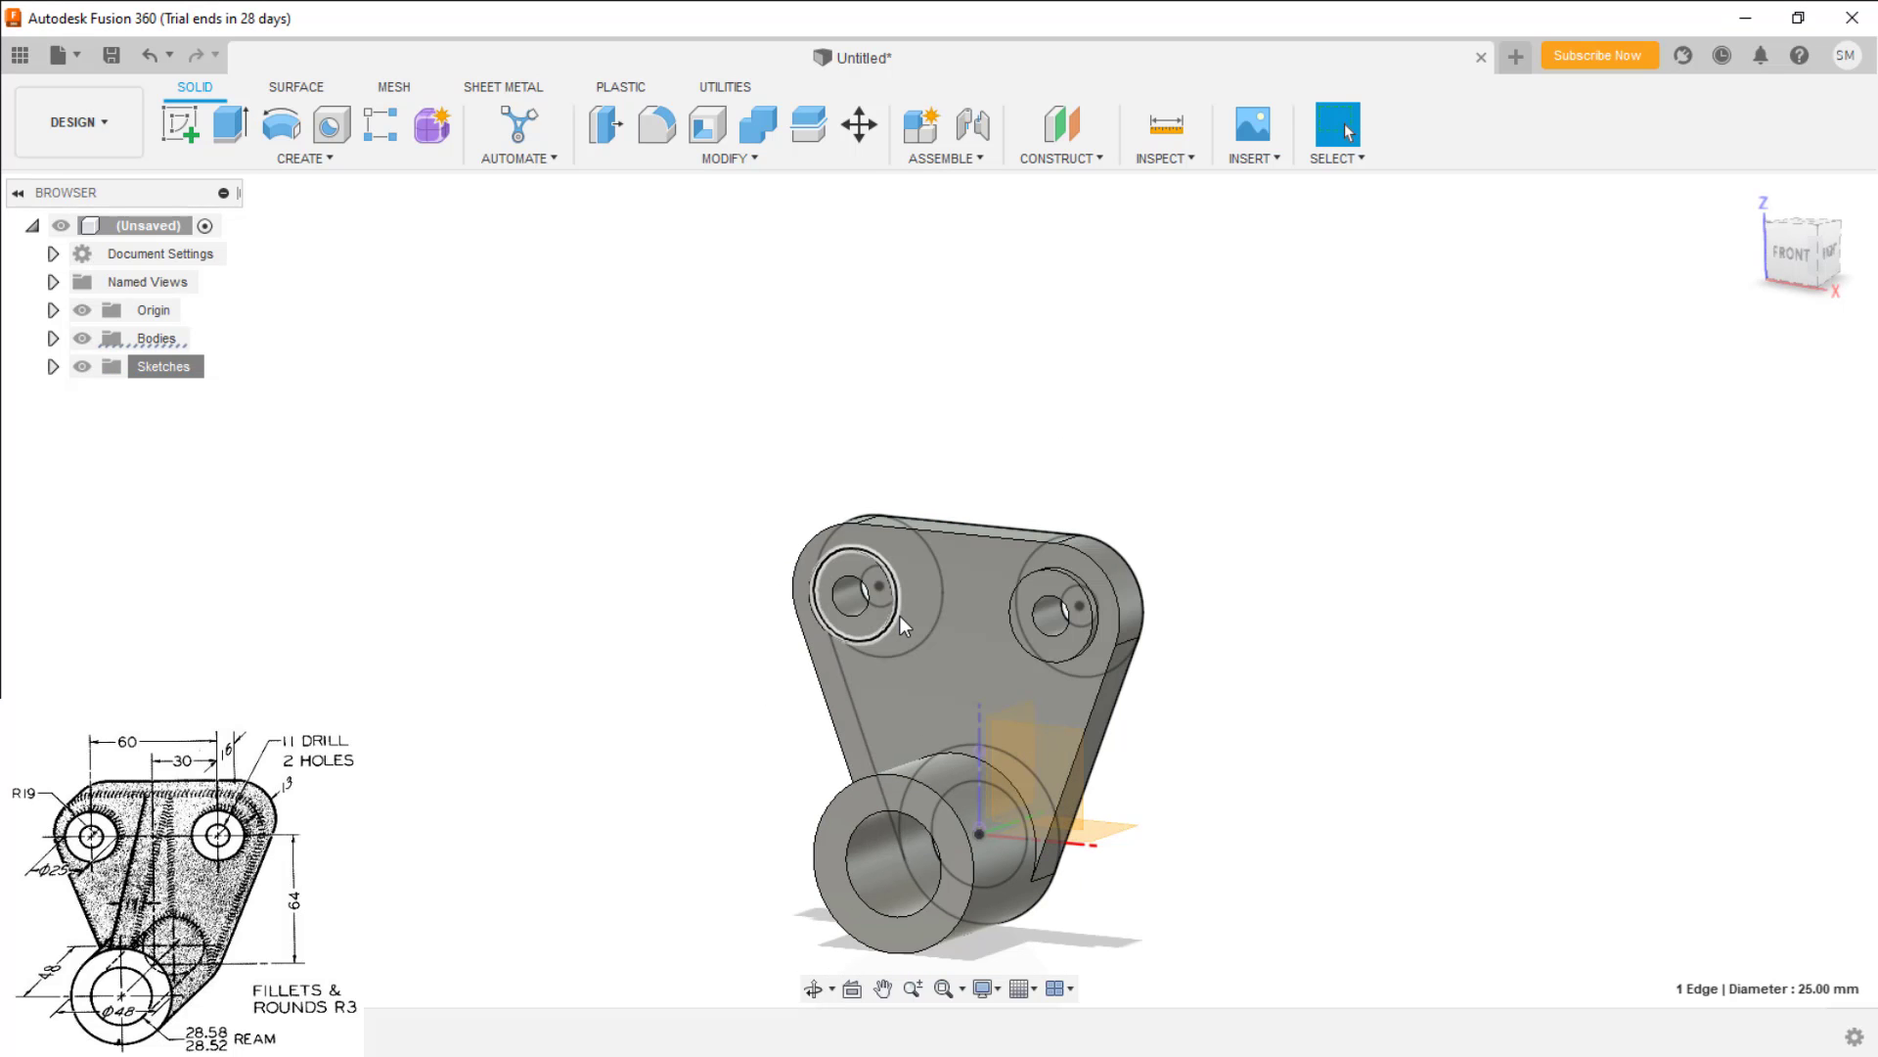
{"action": "right_click", "coordinate": [900, 615]}
{"action": "left_click", "coordinate": [896, 736]}
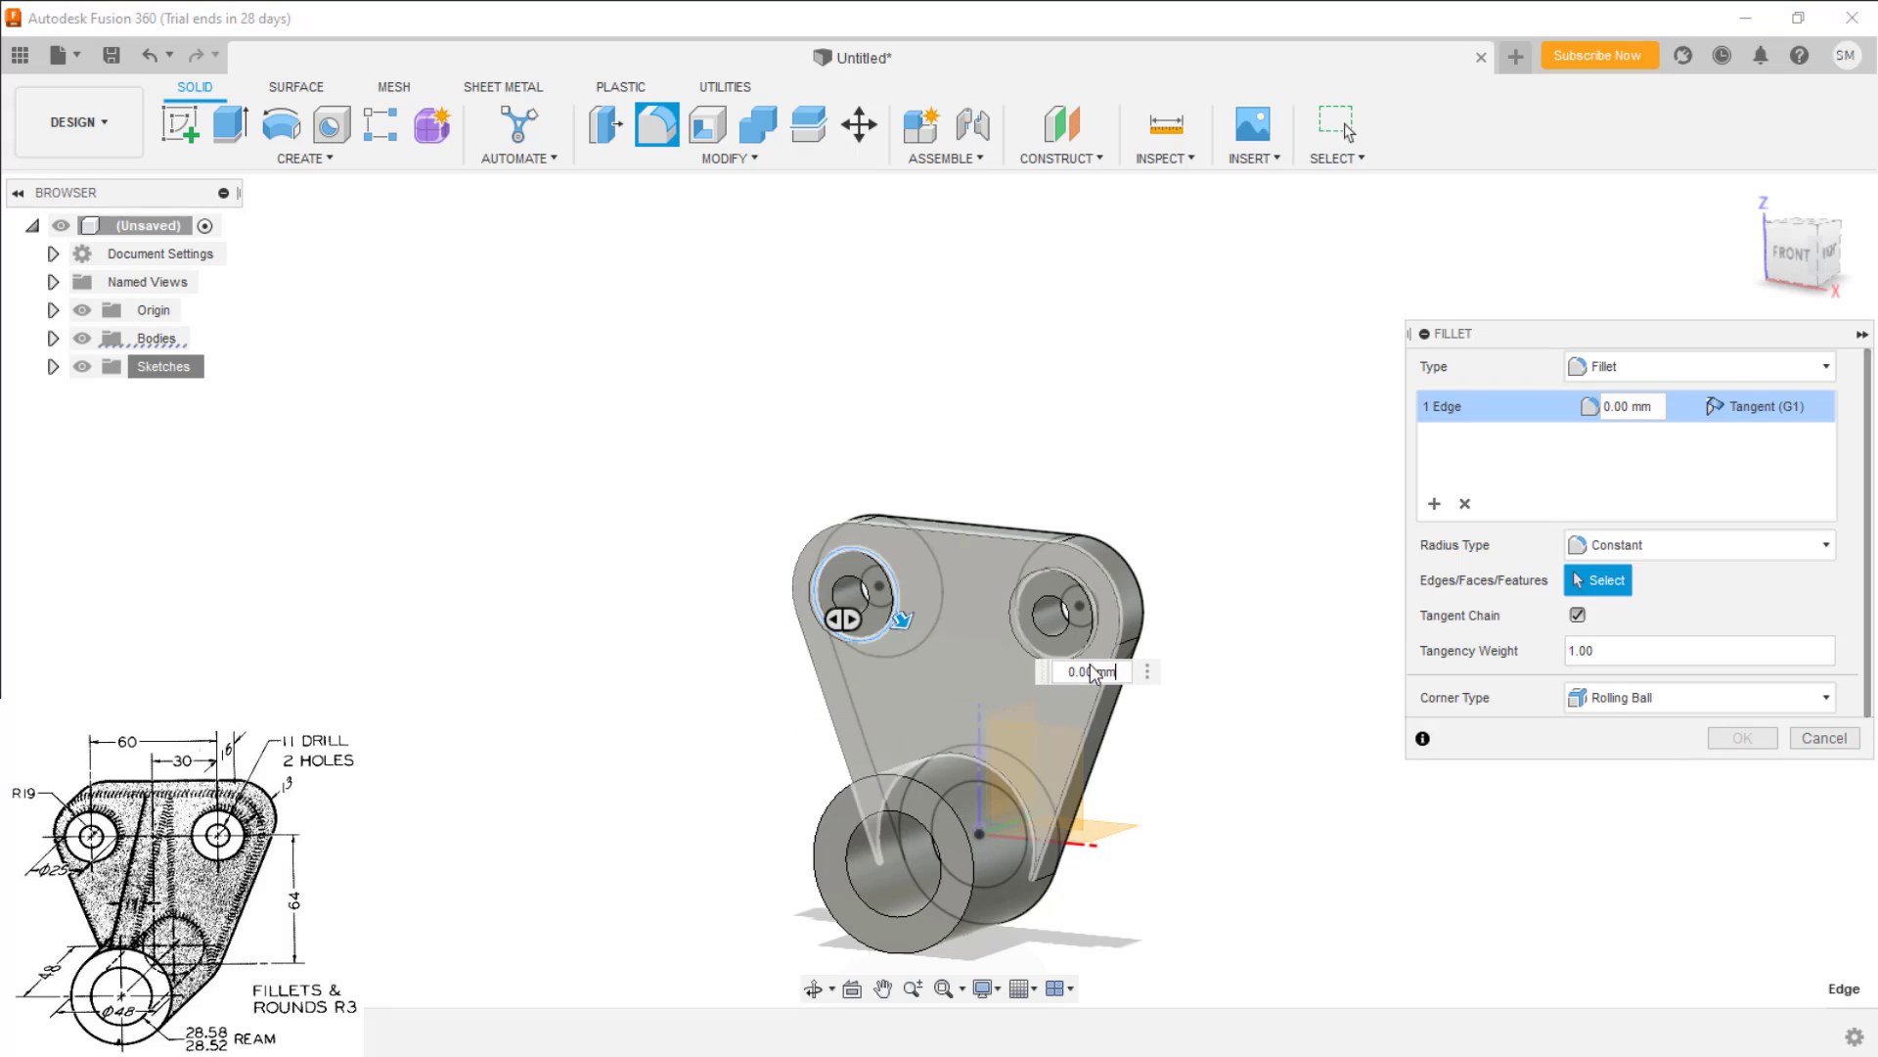
{"action": "left_click", "coordinate": [1100, 637]}
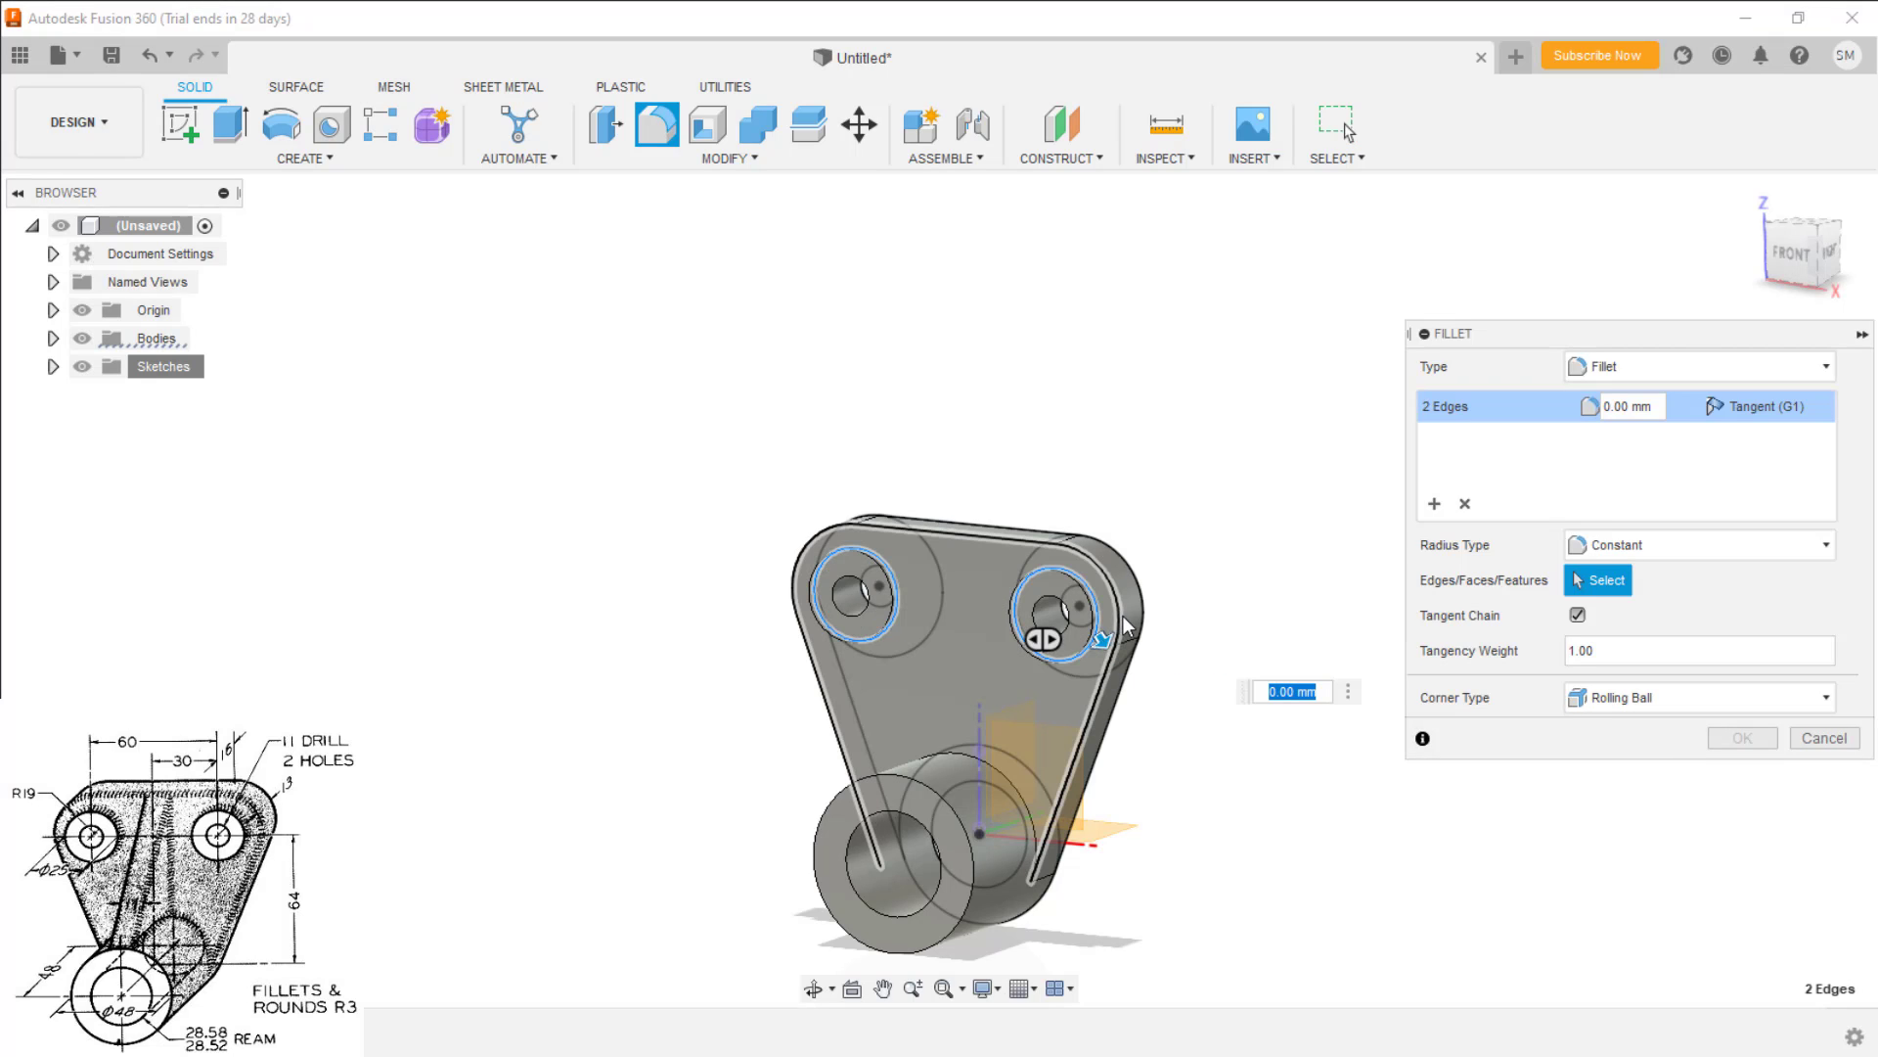
{"action": "type", "text": "3"}
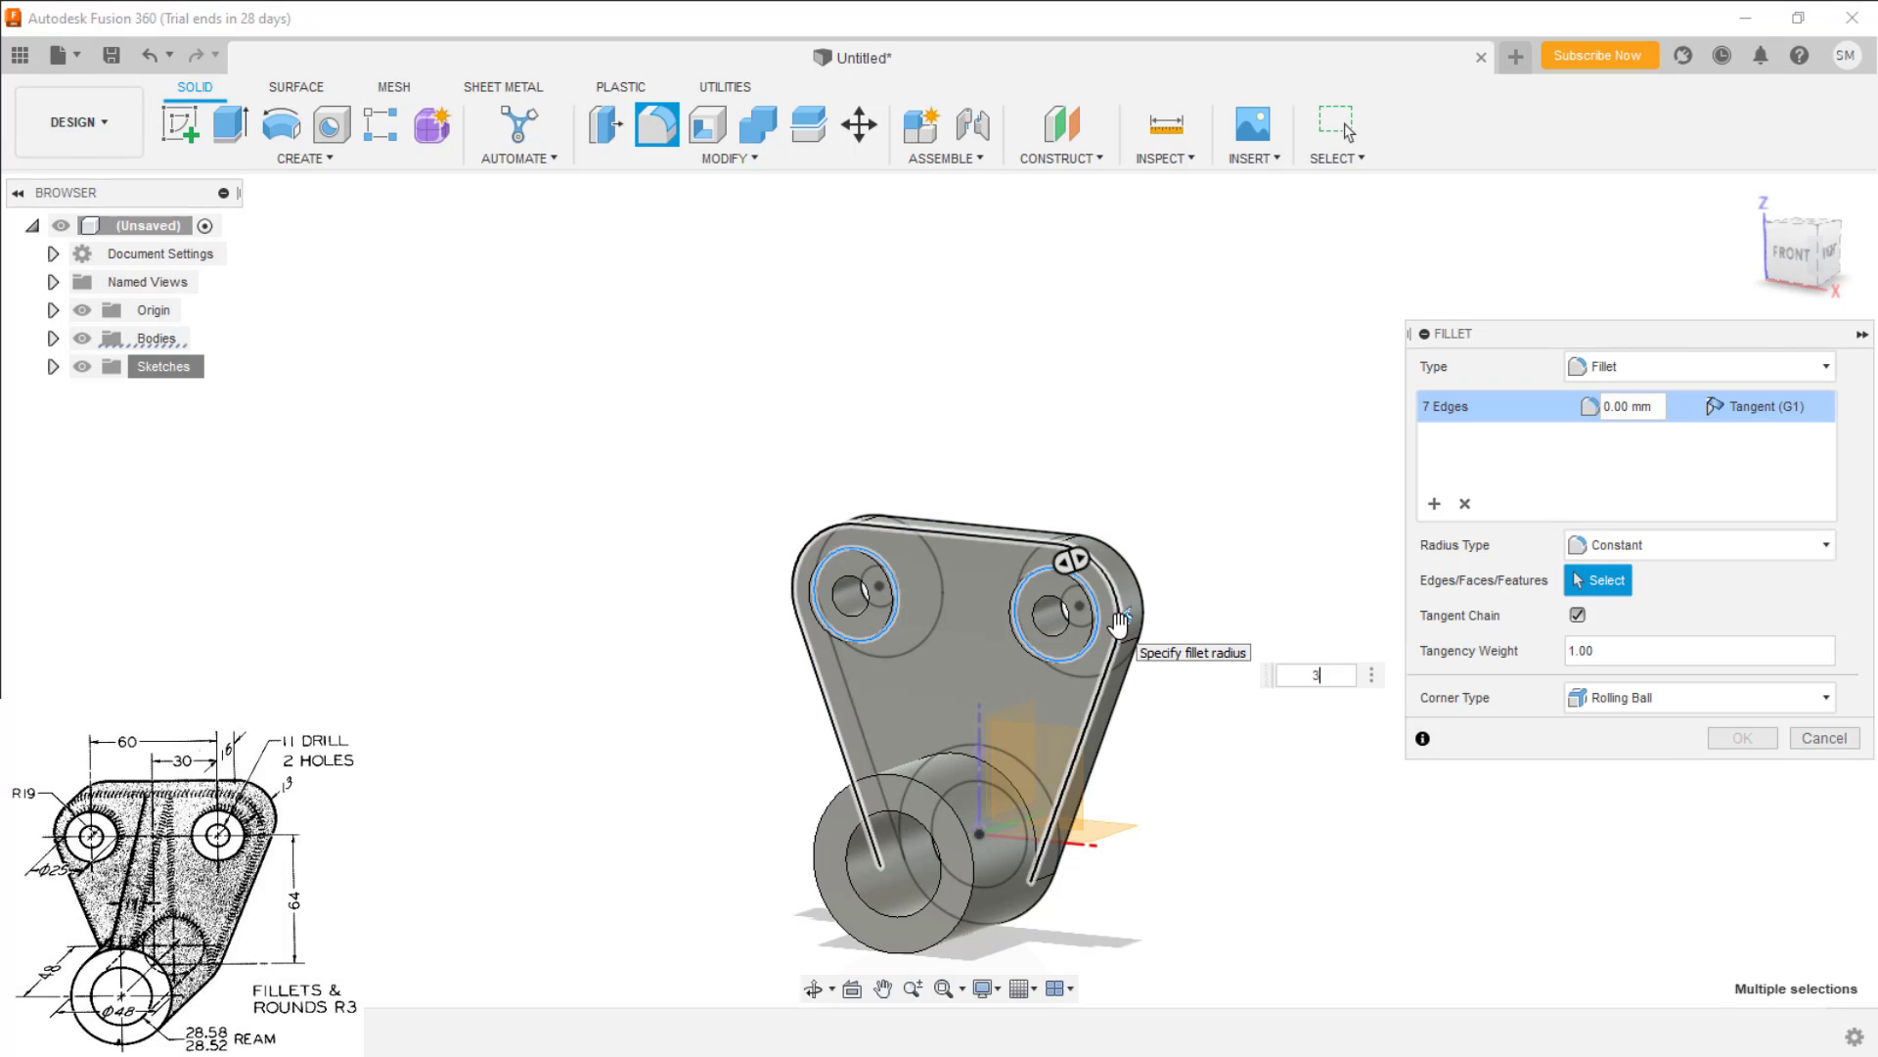
{"action": "key", "text": "Return"}
{"action": "scroll", "coordinate": [670, 843], "scroll_direction": "up", "scroll_amount": 2}
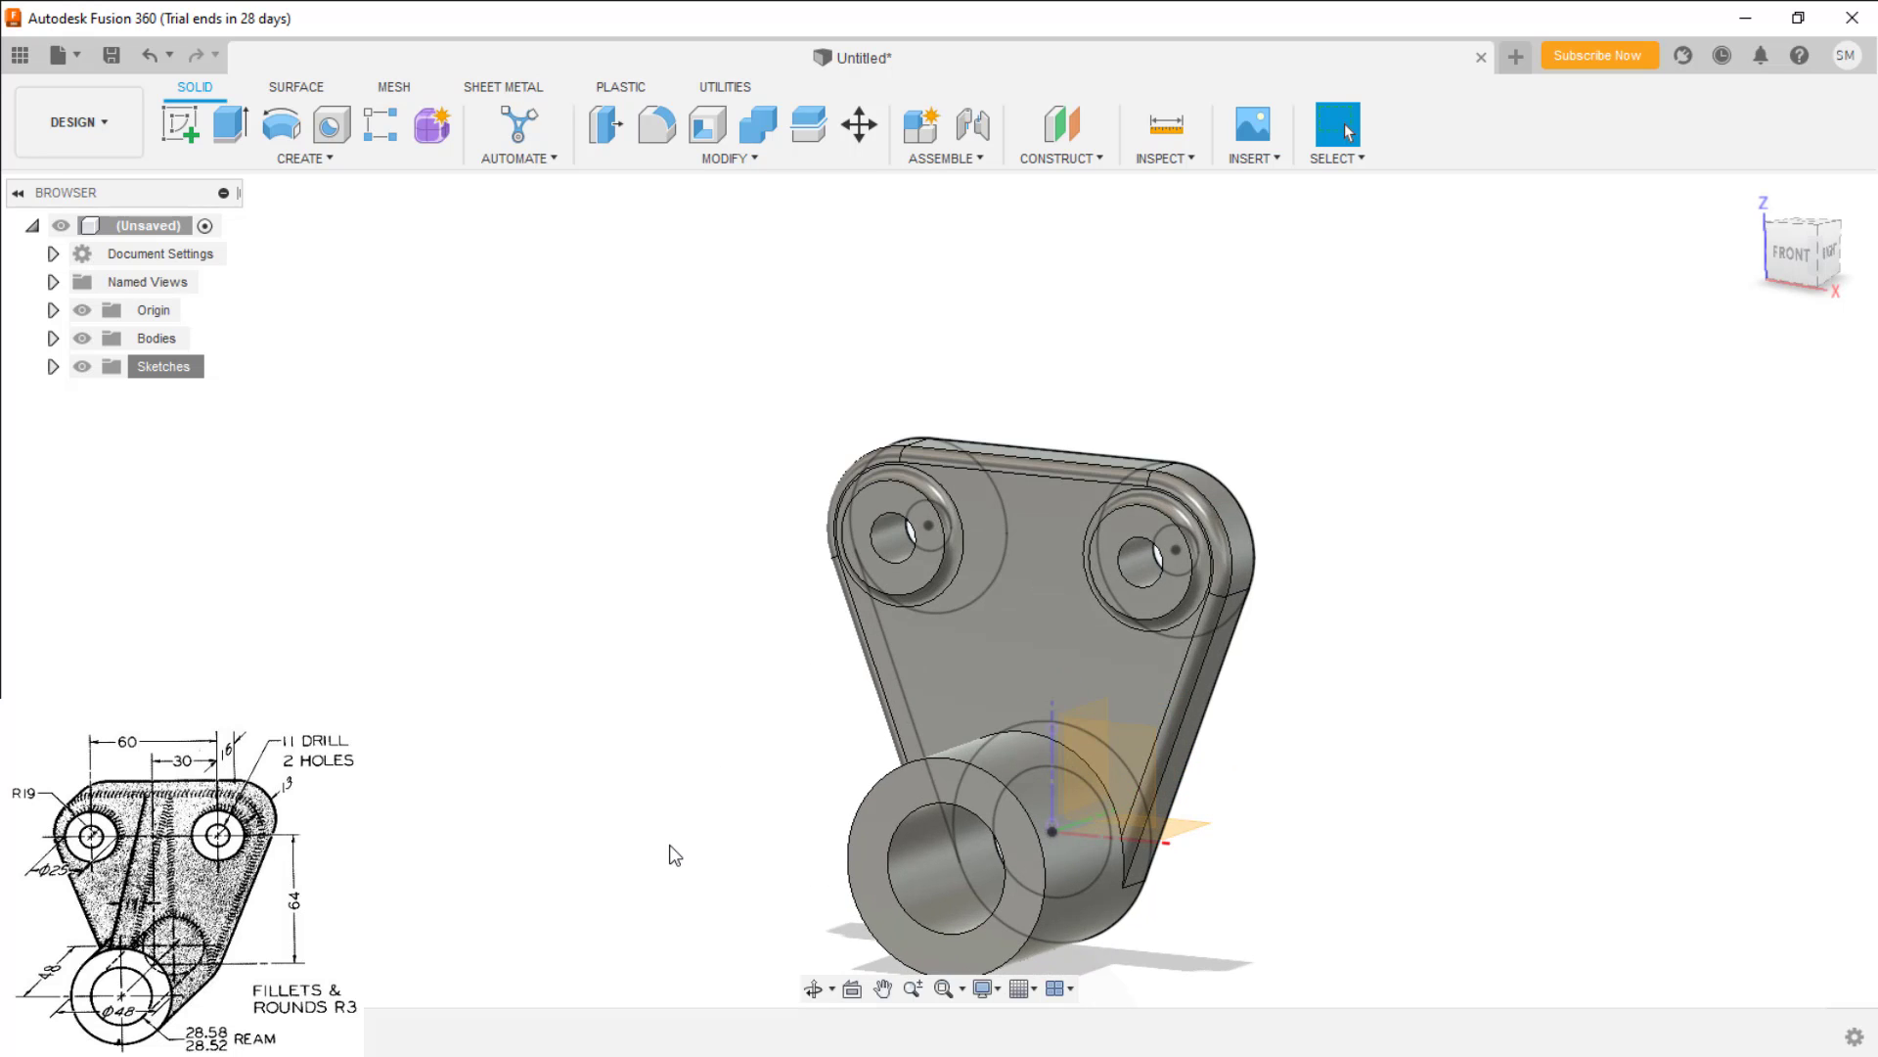
Start a sketch on the YZ origin plane for the rib
{"action": "scroll", "coordinate": [670, 843], "scroll_direction": "down", "scroll_amount": 3}
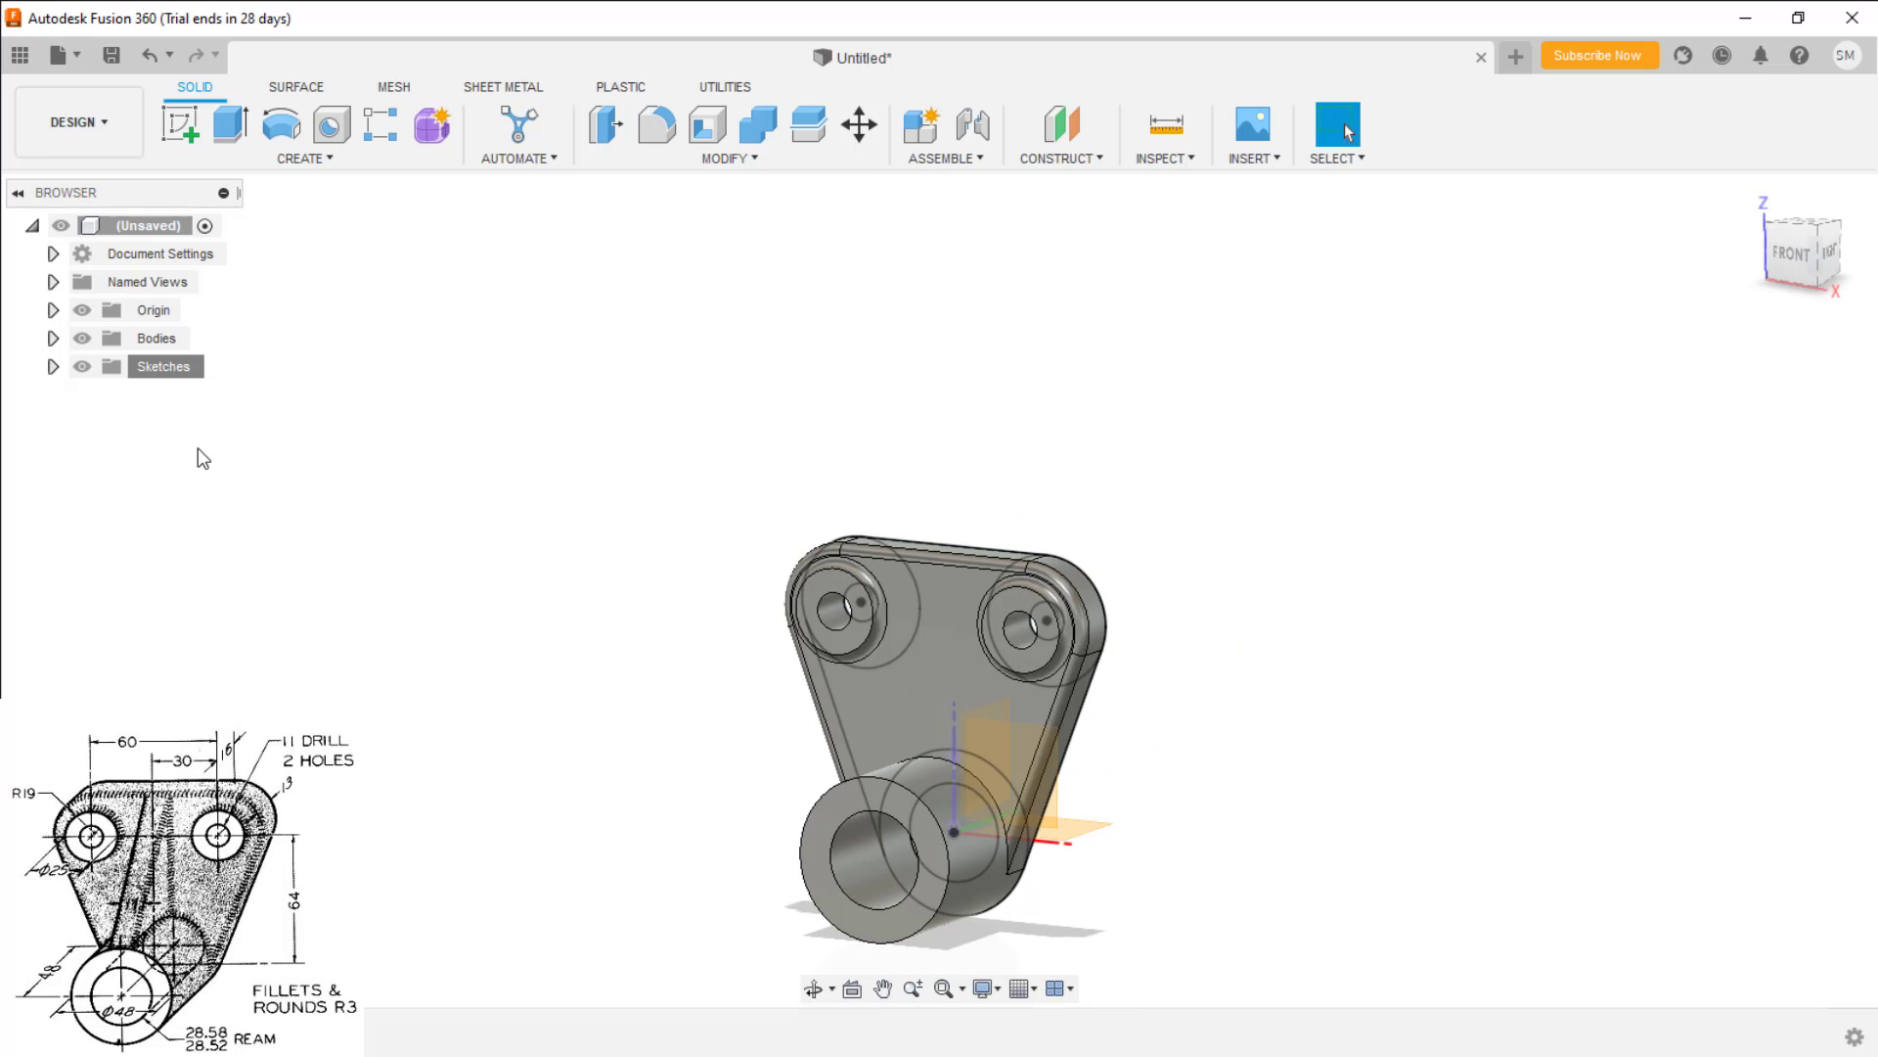
{"action": "middle_click_drag", "start_coordinate": [602, 702], "coordinate": [461, 705], "text": "shift"}
{"action": "left_click", "coordinate": [1067, 742]}
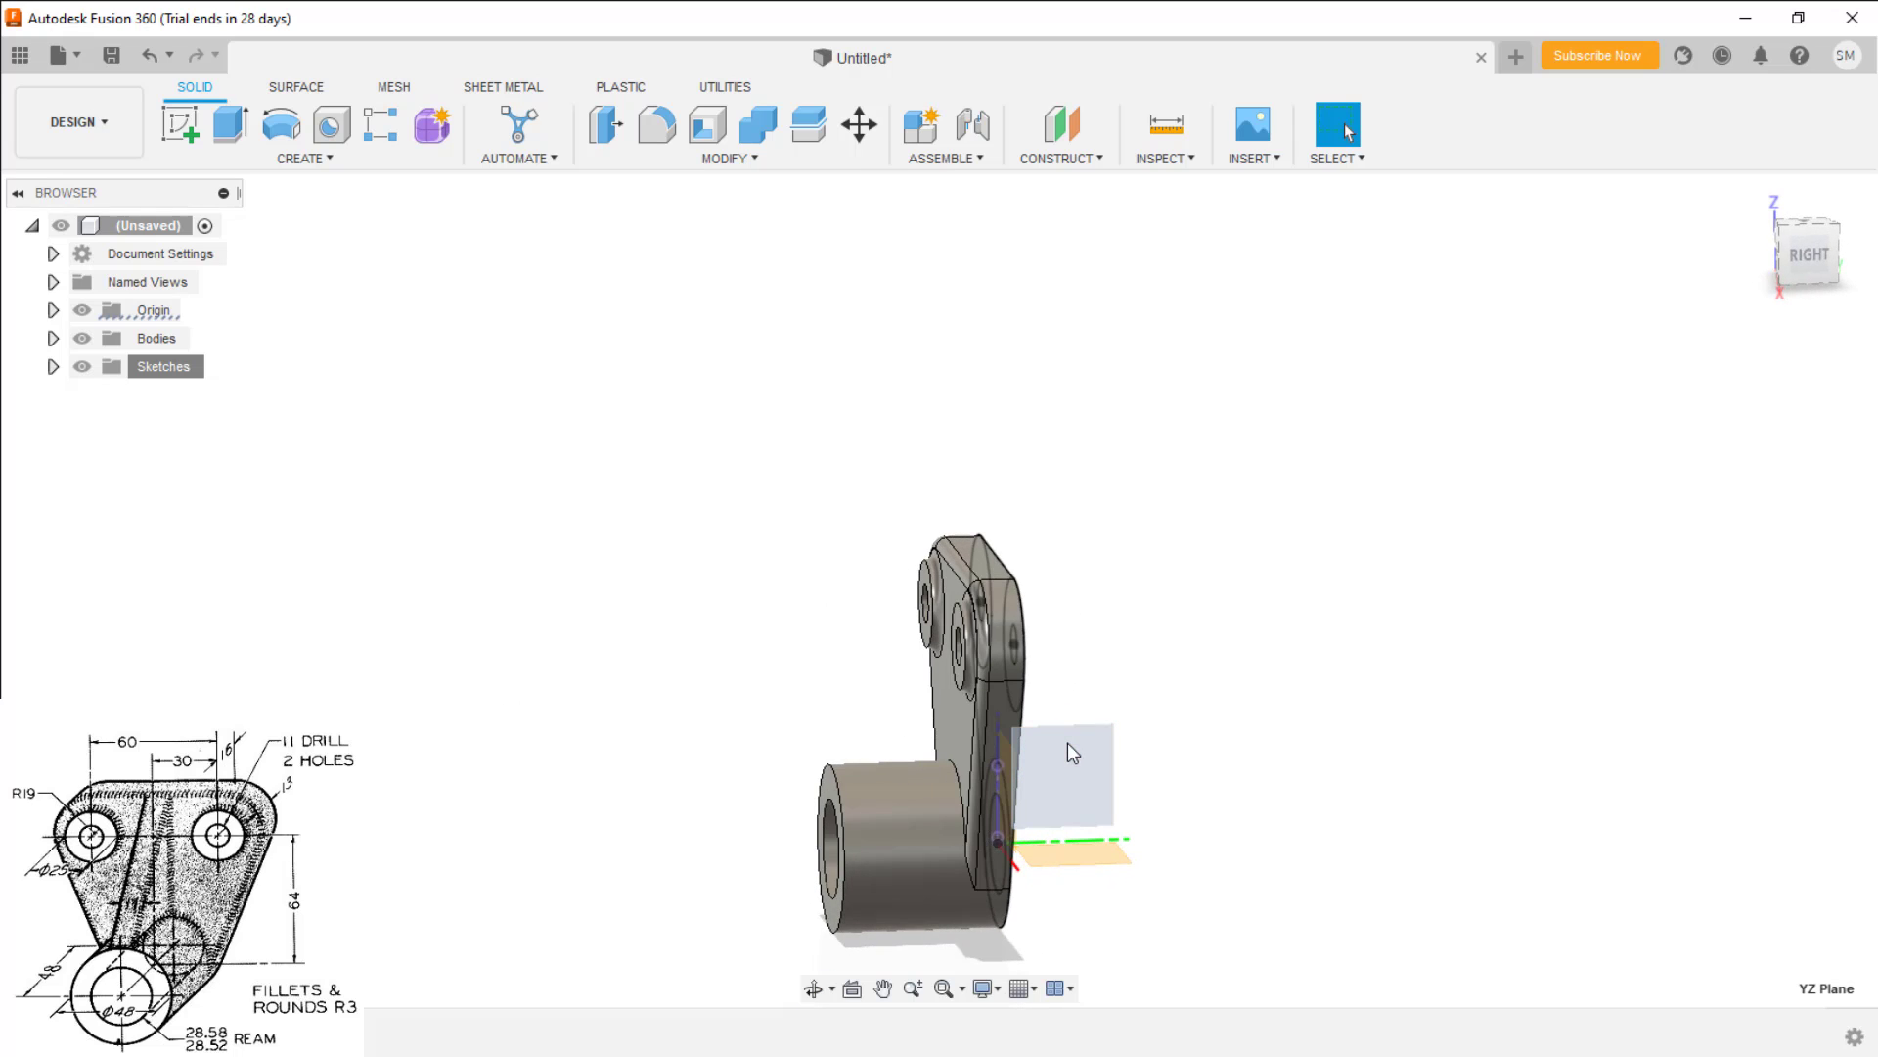
{"action": "right_click", "coordinate": [1073, 753]}
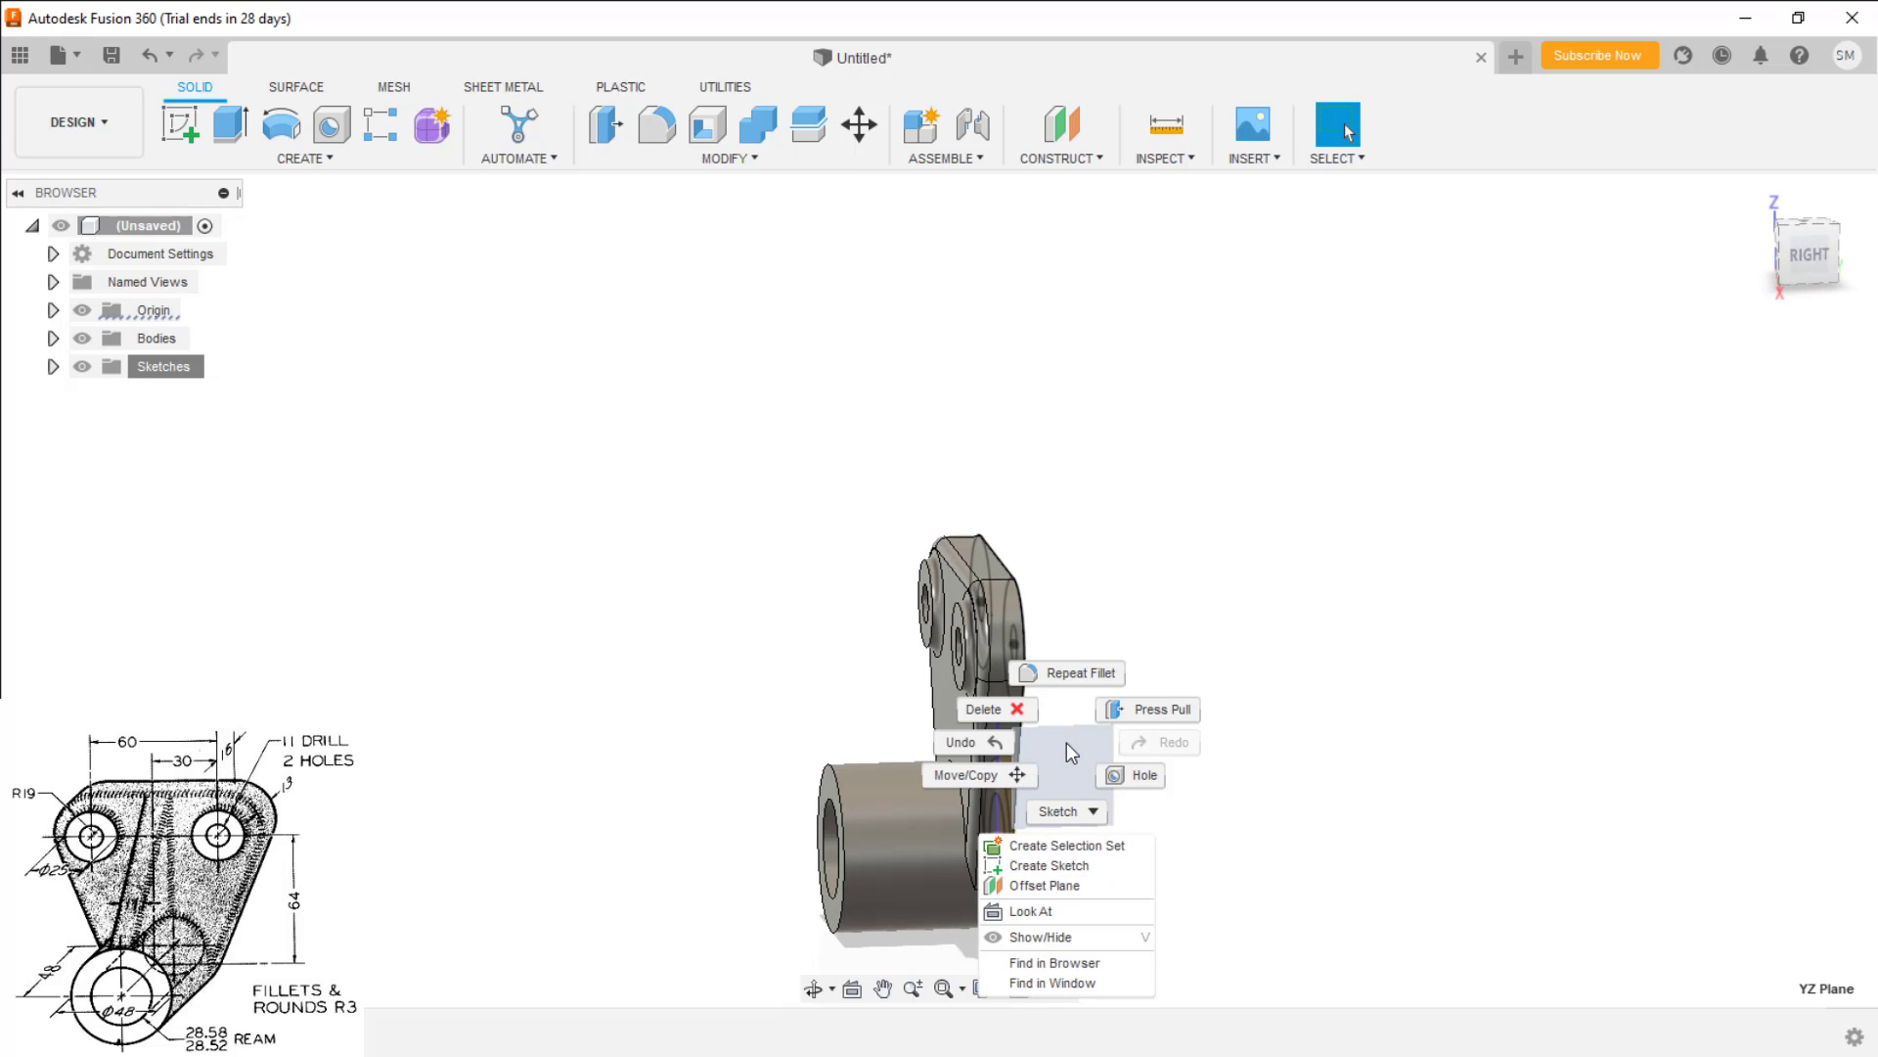
{"action": "left_click", "coordinate": [1061, 864]}
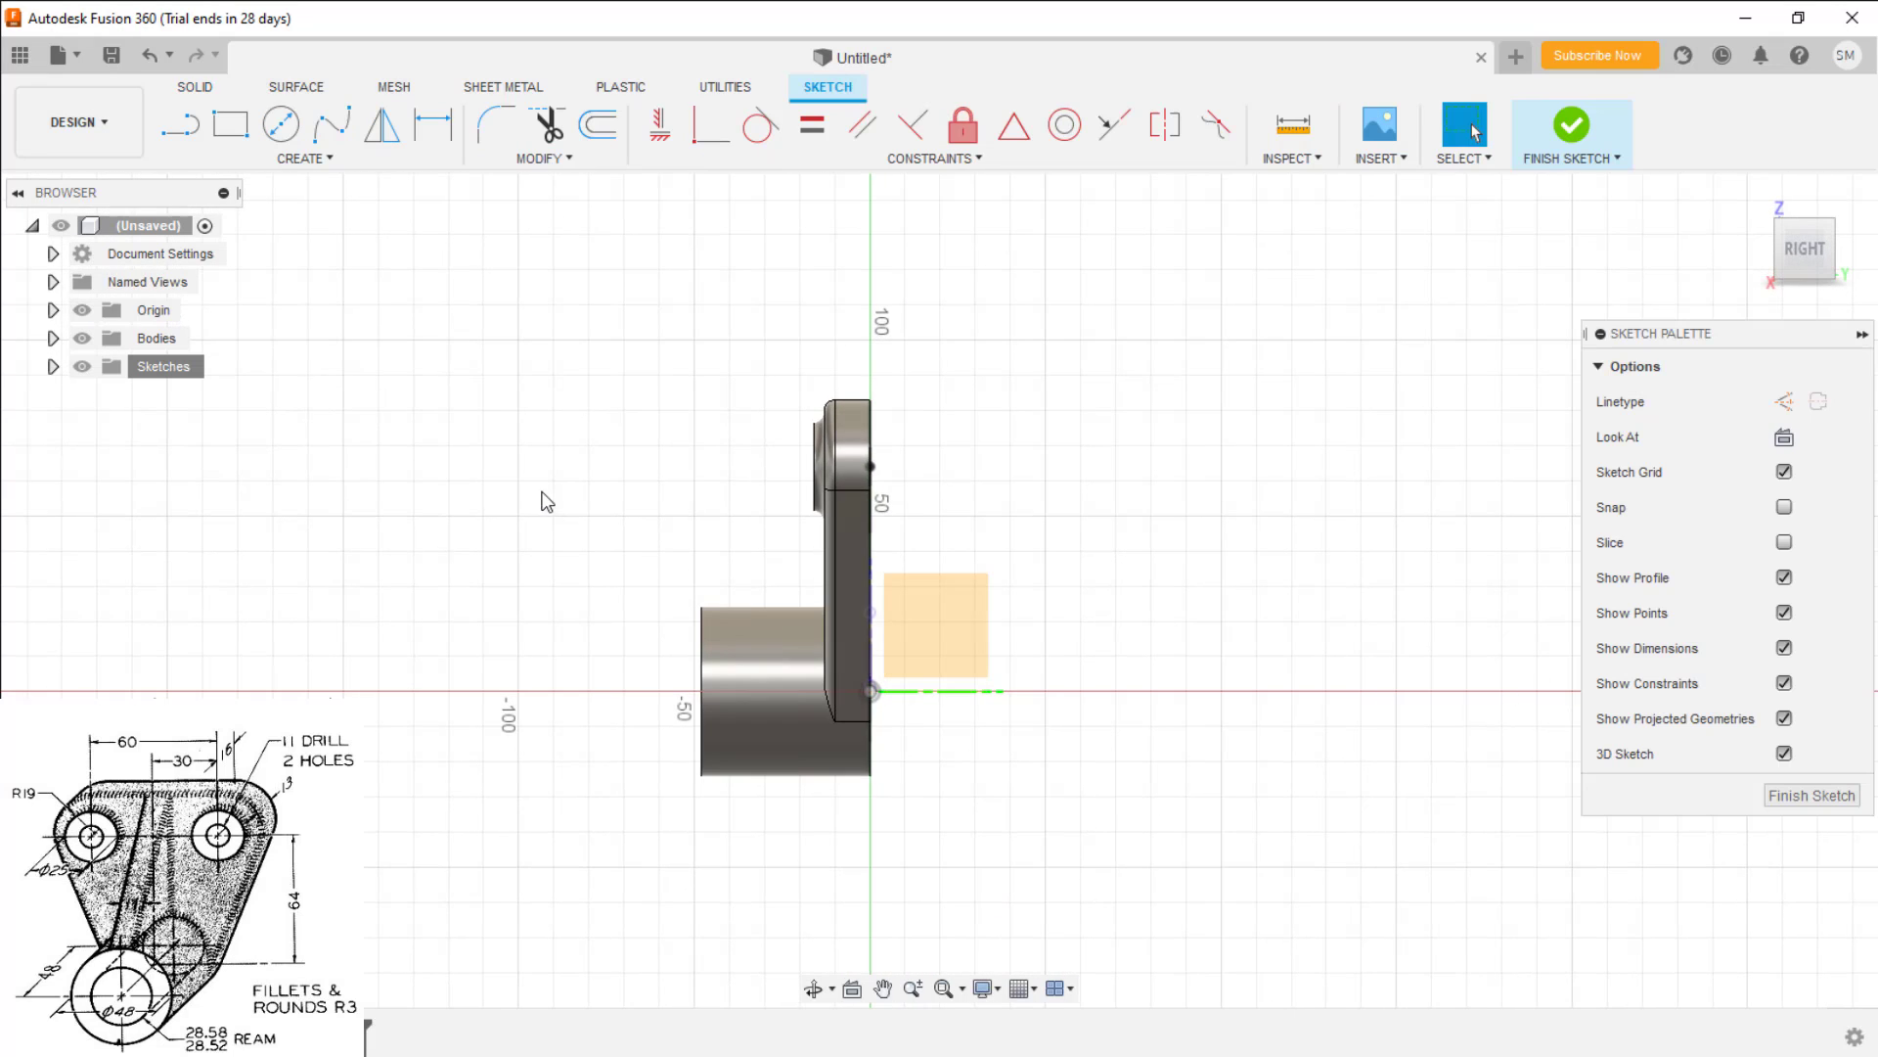
Draw a horizontal line about 37 mm long from the hub's front end into the plate, continuing vertically up to the plate's top
{"action": "middle_click_drag", "start_coordinate": [547, 502], "coordinate": [688, 691]}
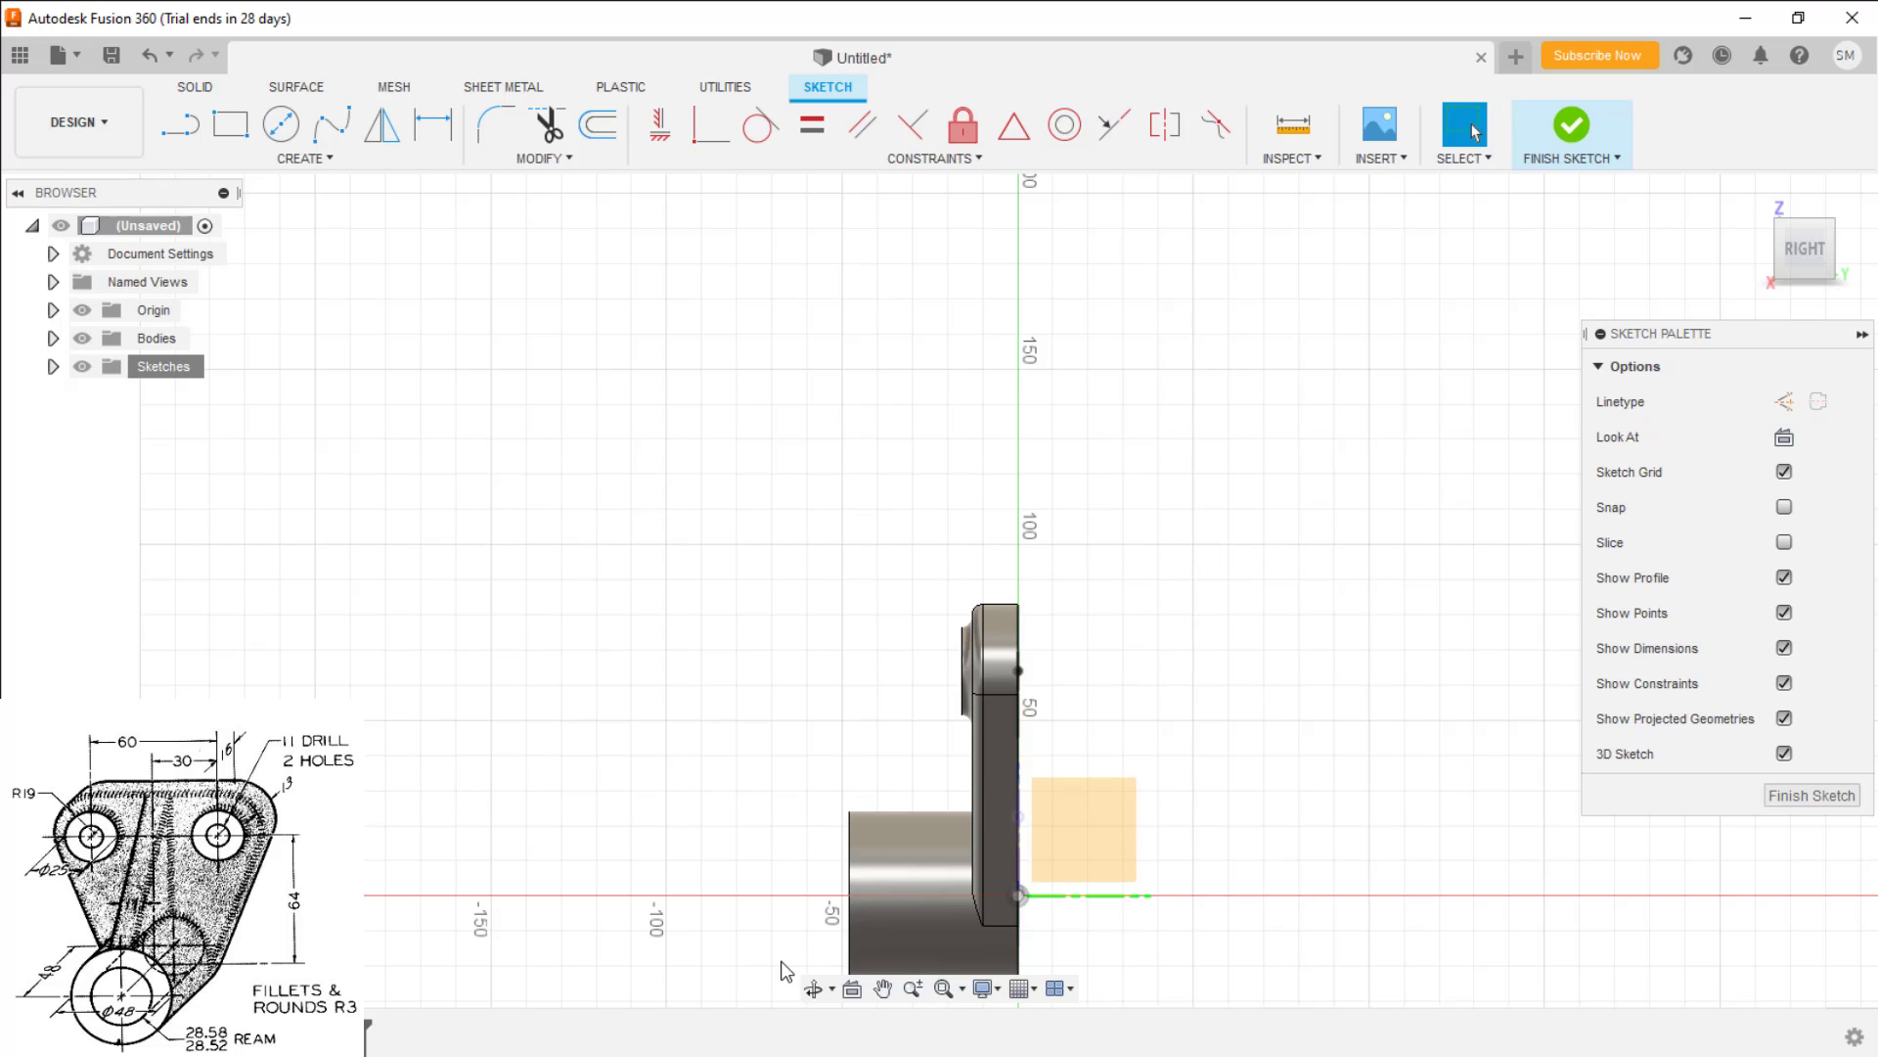
{"action": "middle_click_drag", "start_coordinate": [796, 893], "coordinate": [805, 449]}
{"action": "scroll", "coordinate": [1002, 462], "scroll_direction": "up", "scroll_amount": 3}
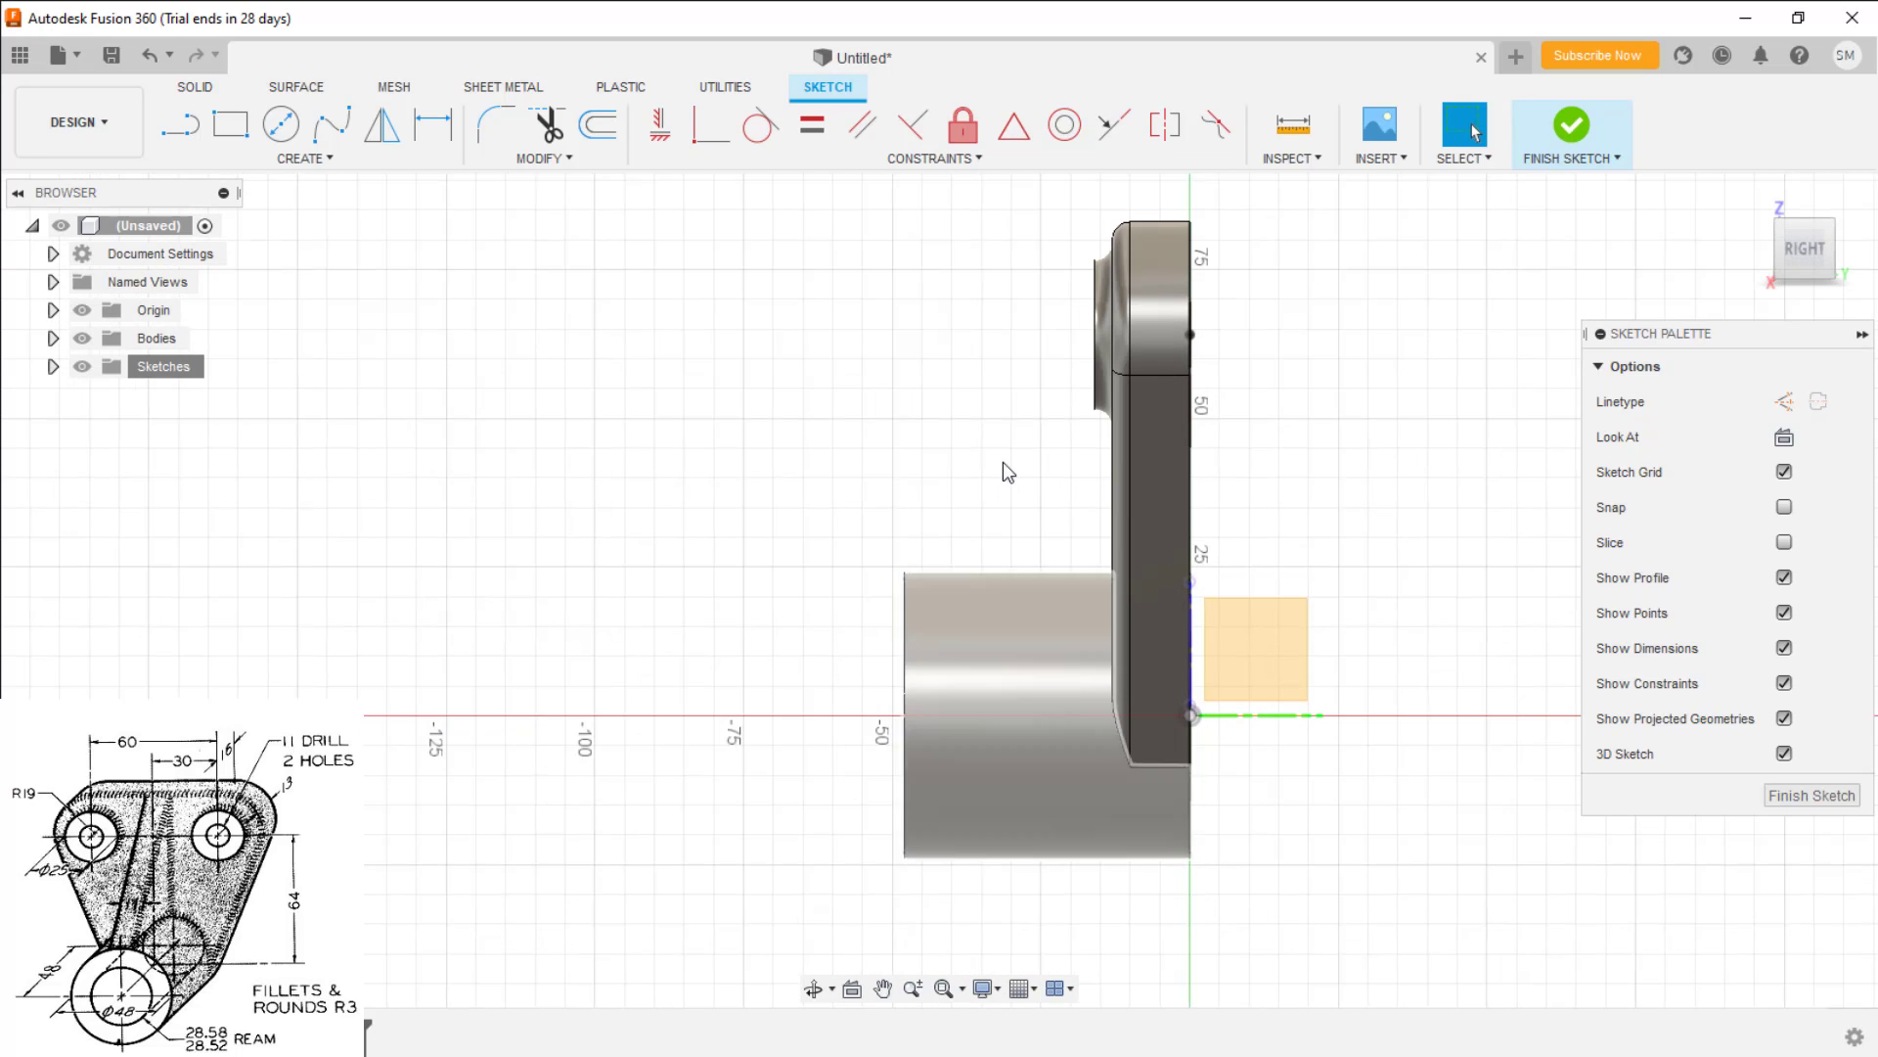
{"action": "scroll", "coordinate": [1007, 450], "scroll_direction": "up", "scroll_amount": 1}
{"action": "key", "text": "l"}
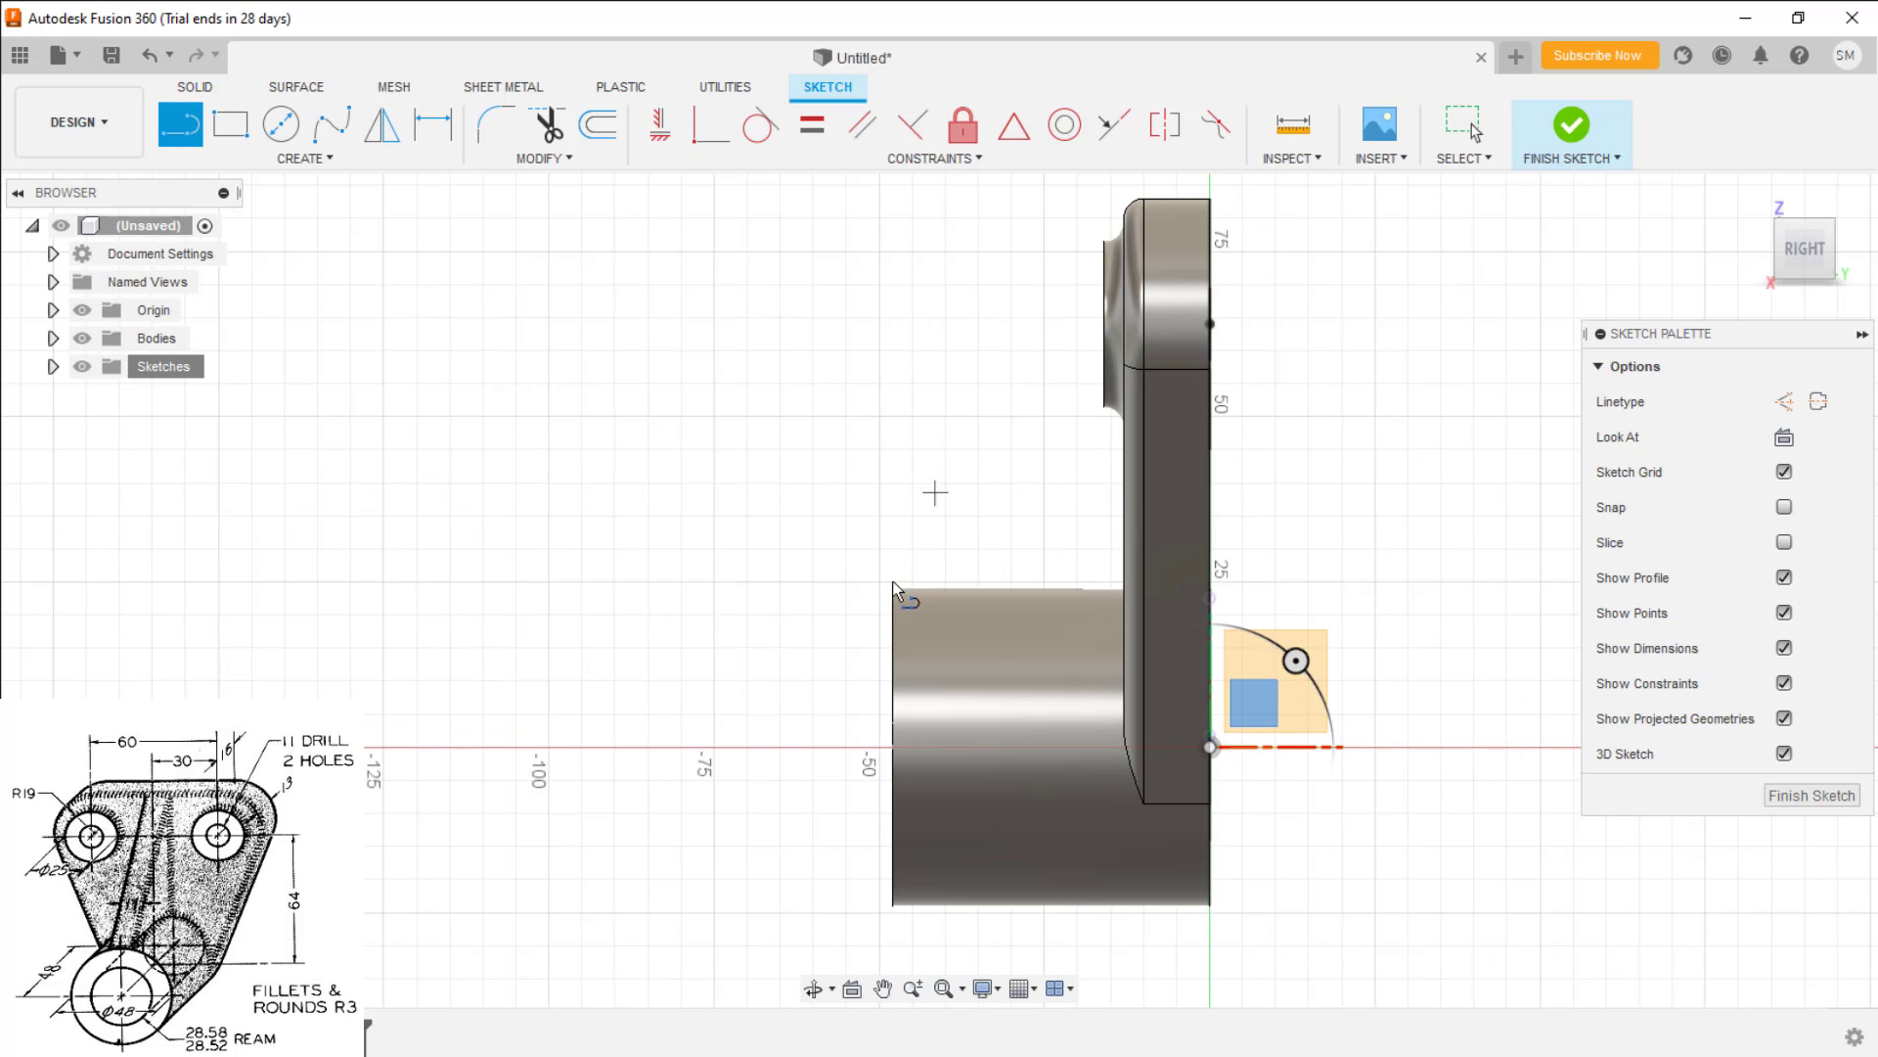
{"action": "scroll", "coordinate": [892, 665], "scroll_direction": "up", "scroll_amount": 2}
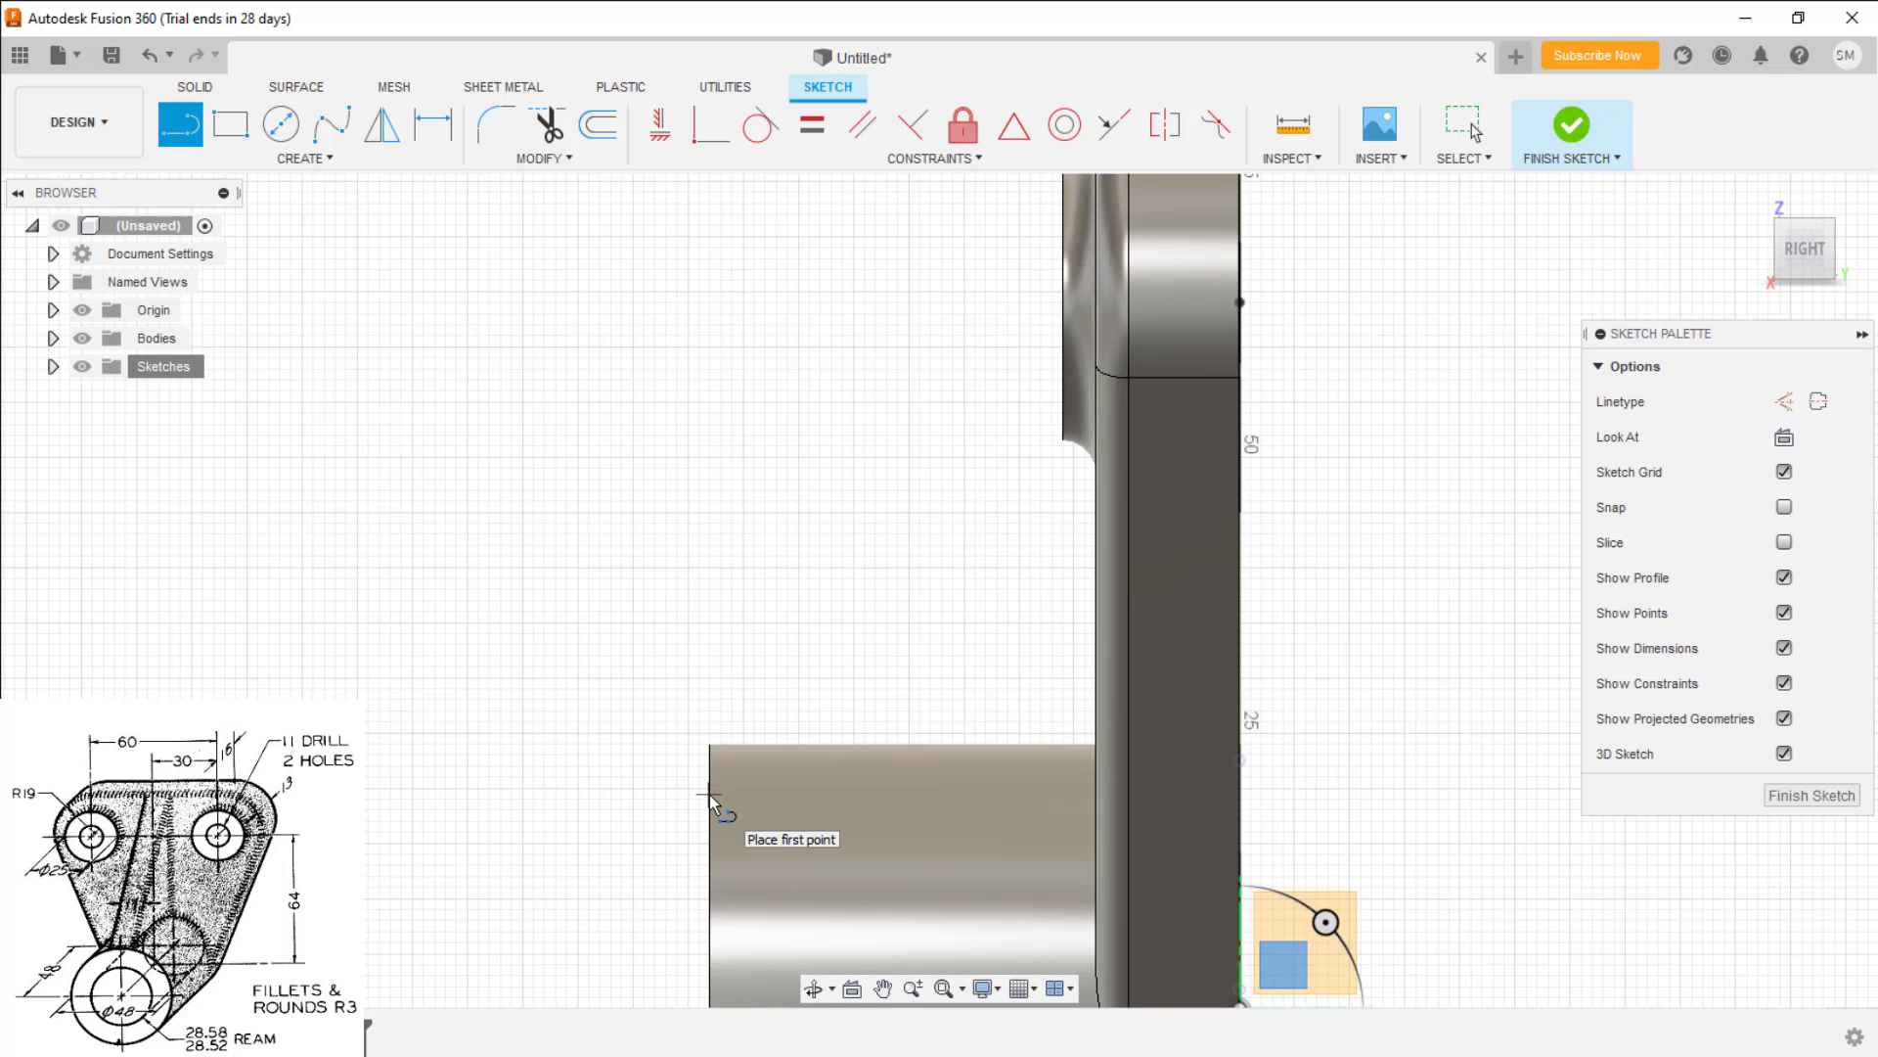
{"action": "left_click", "coordinate": [709, 795]}
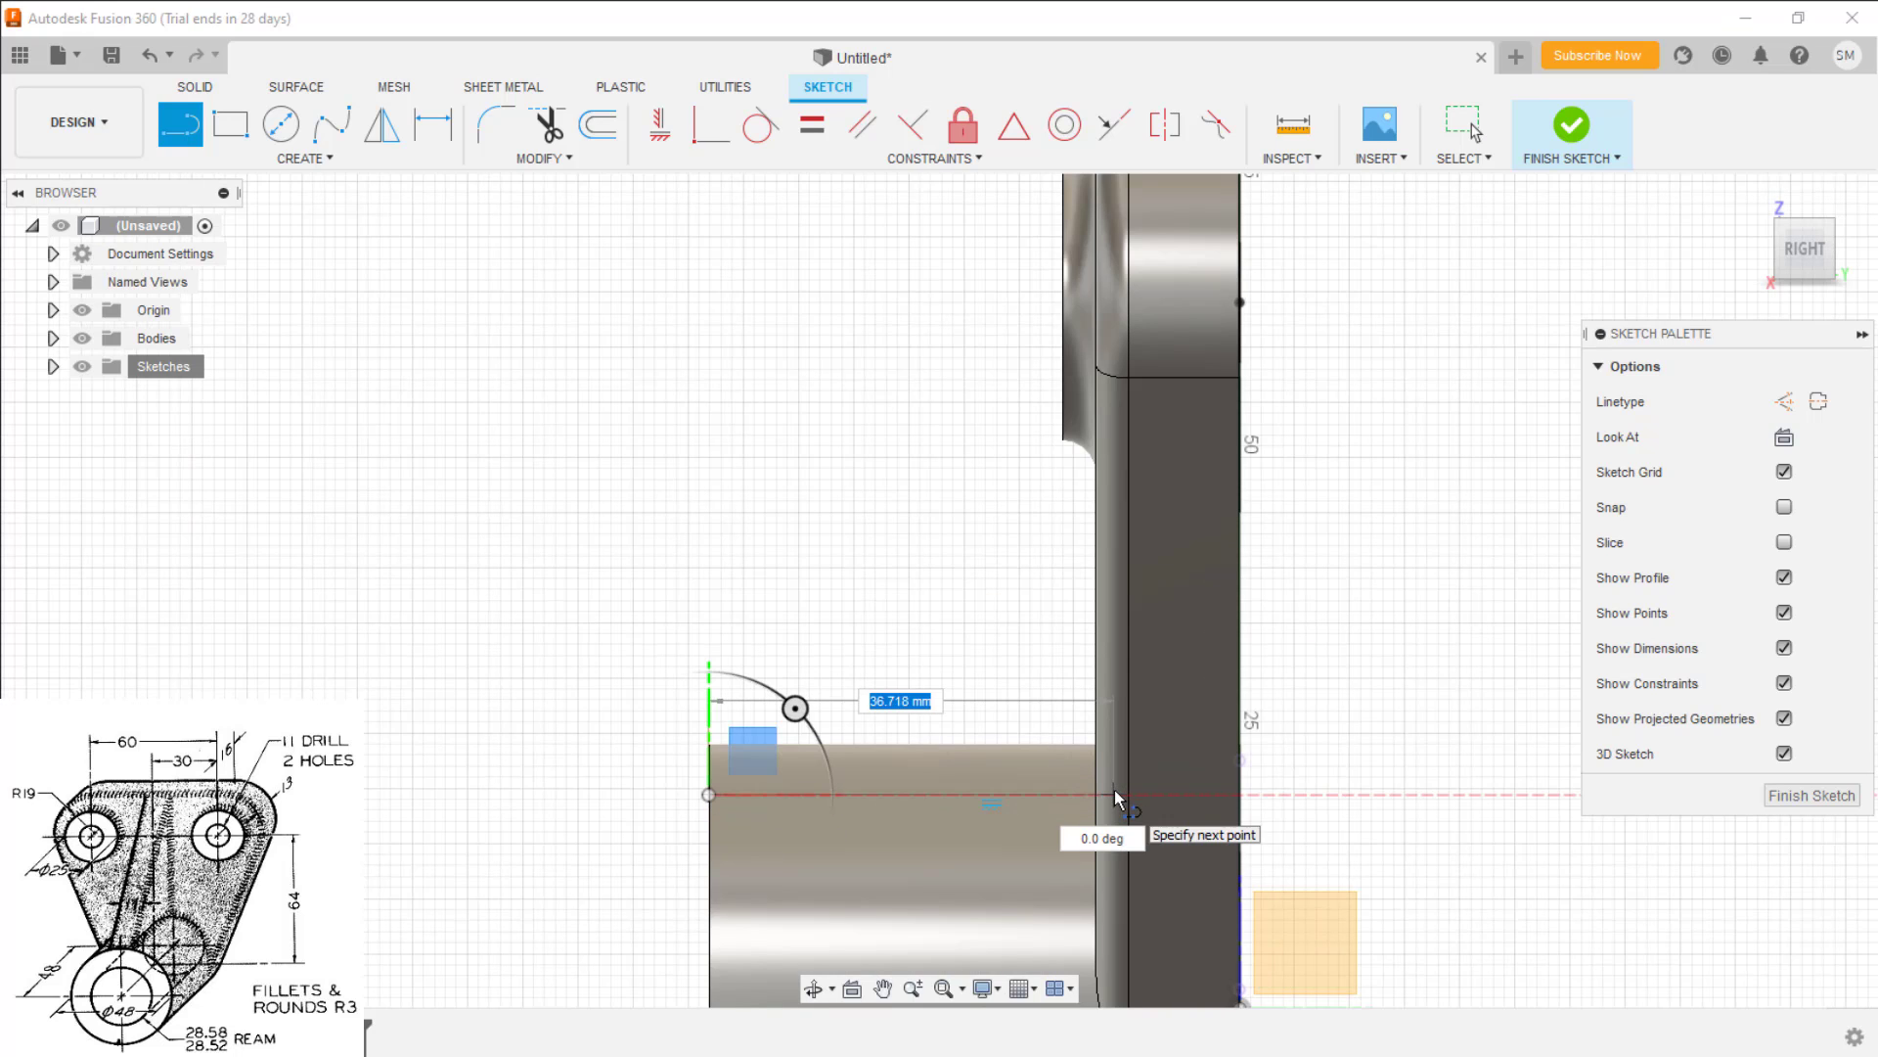
{"action": "left_click", "coordinate": [1113, 794]}
{"action": "left_click_drag", "start_coordinate": [1113, 795], "coordinate": [1112, 553]}
{"action": "middle_click_drag", "start_coordinate": [1112, 554], "coordinate": [1095, 859]}
{"action": "left_click_drag", "start_coordinate": [1112, 554], "coordinate": [1086, 416]}
Close the rib profile with a sloped line down to the hub's front upper corner and a short line back to the start
{"action": "scroll", "coordinate": [1086, 416], "scroll_direction": "up", "scroll_amount": 2}
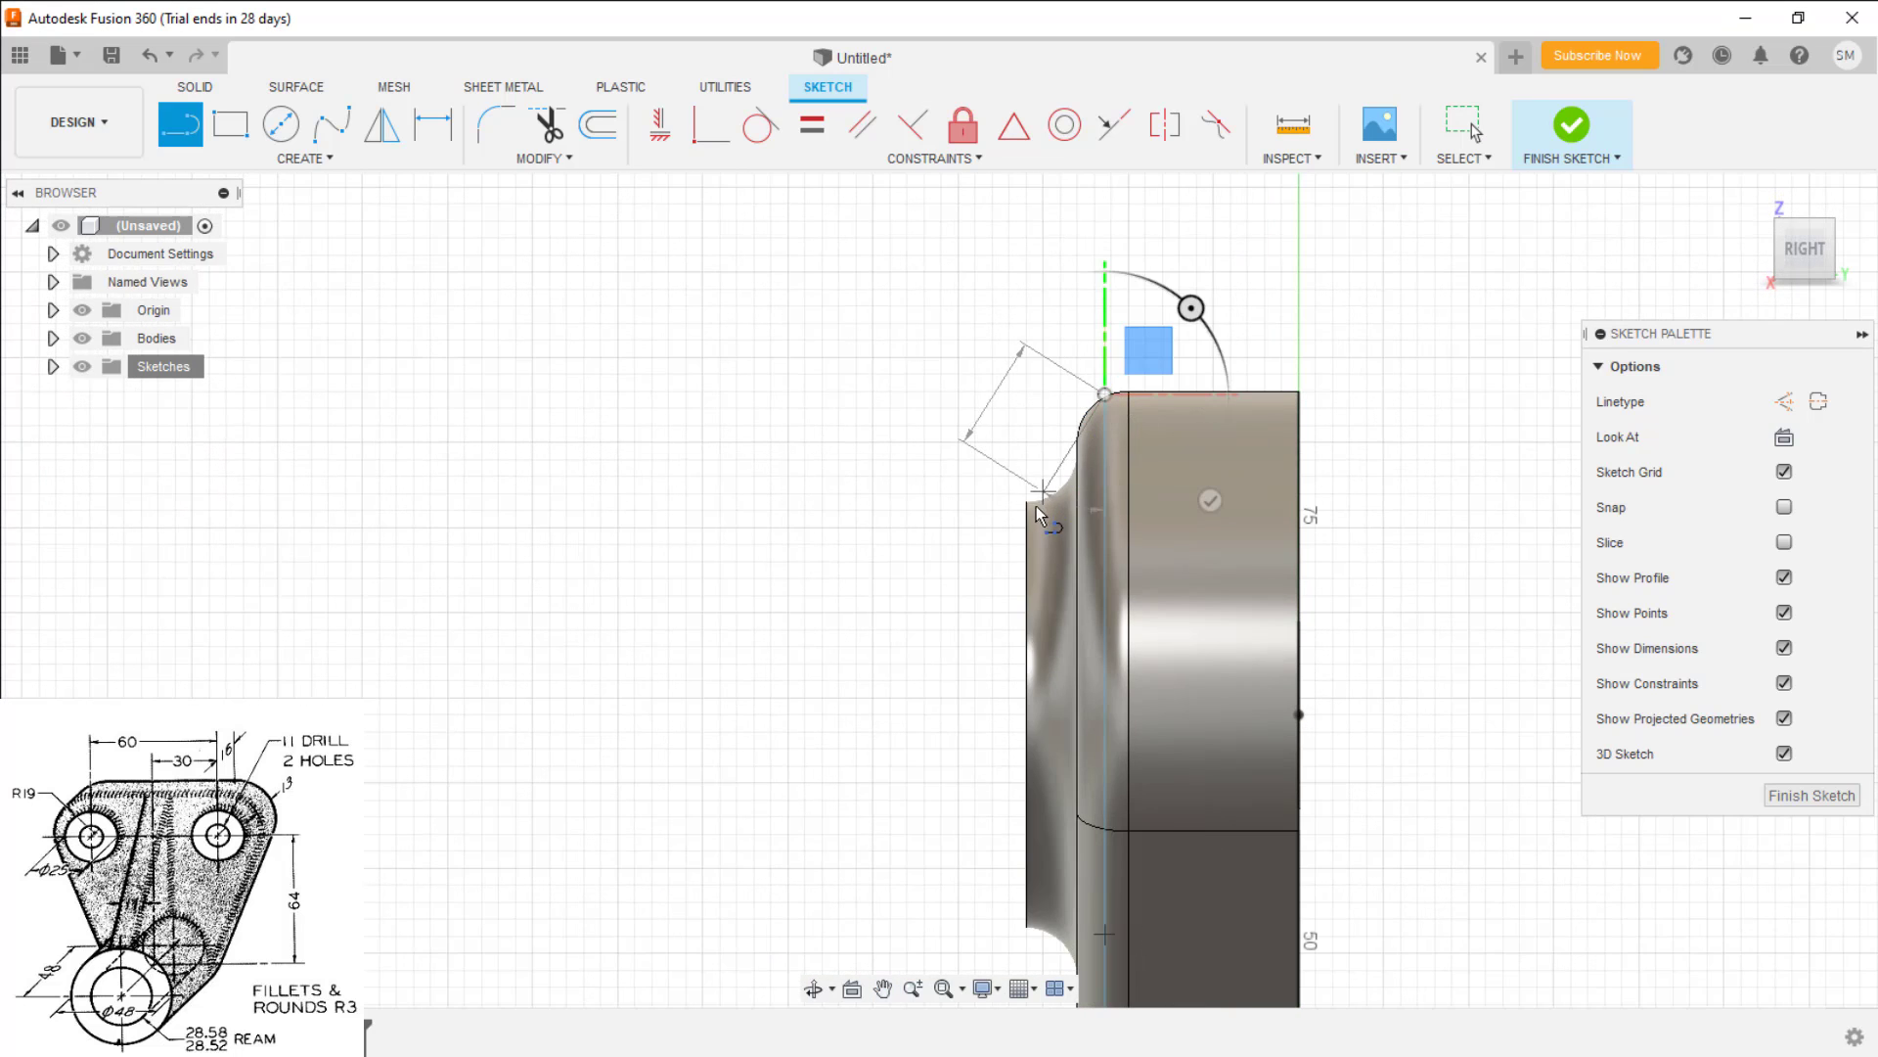
{"action": "scroll", "coordinate": [978, 548], "scroll_direction": "down", "scroll_amount": 1}
{"action": "middle_click_drag", "start_coordinate": [966, 607], "coordinate": [1099, 361]}
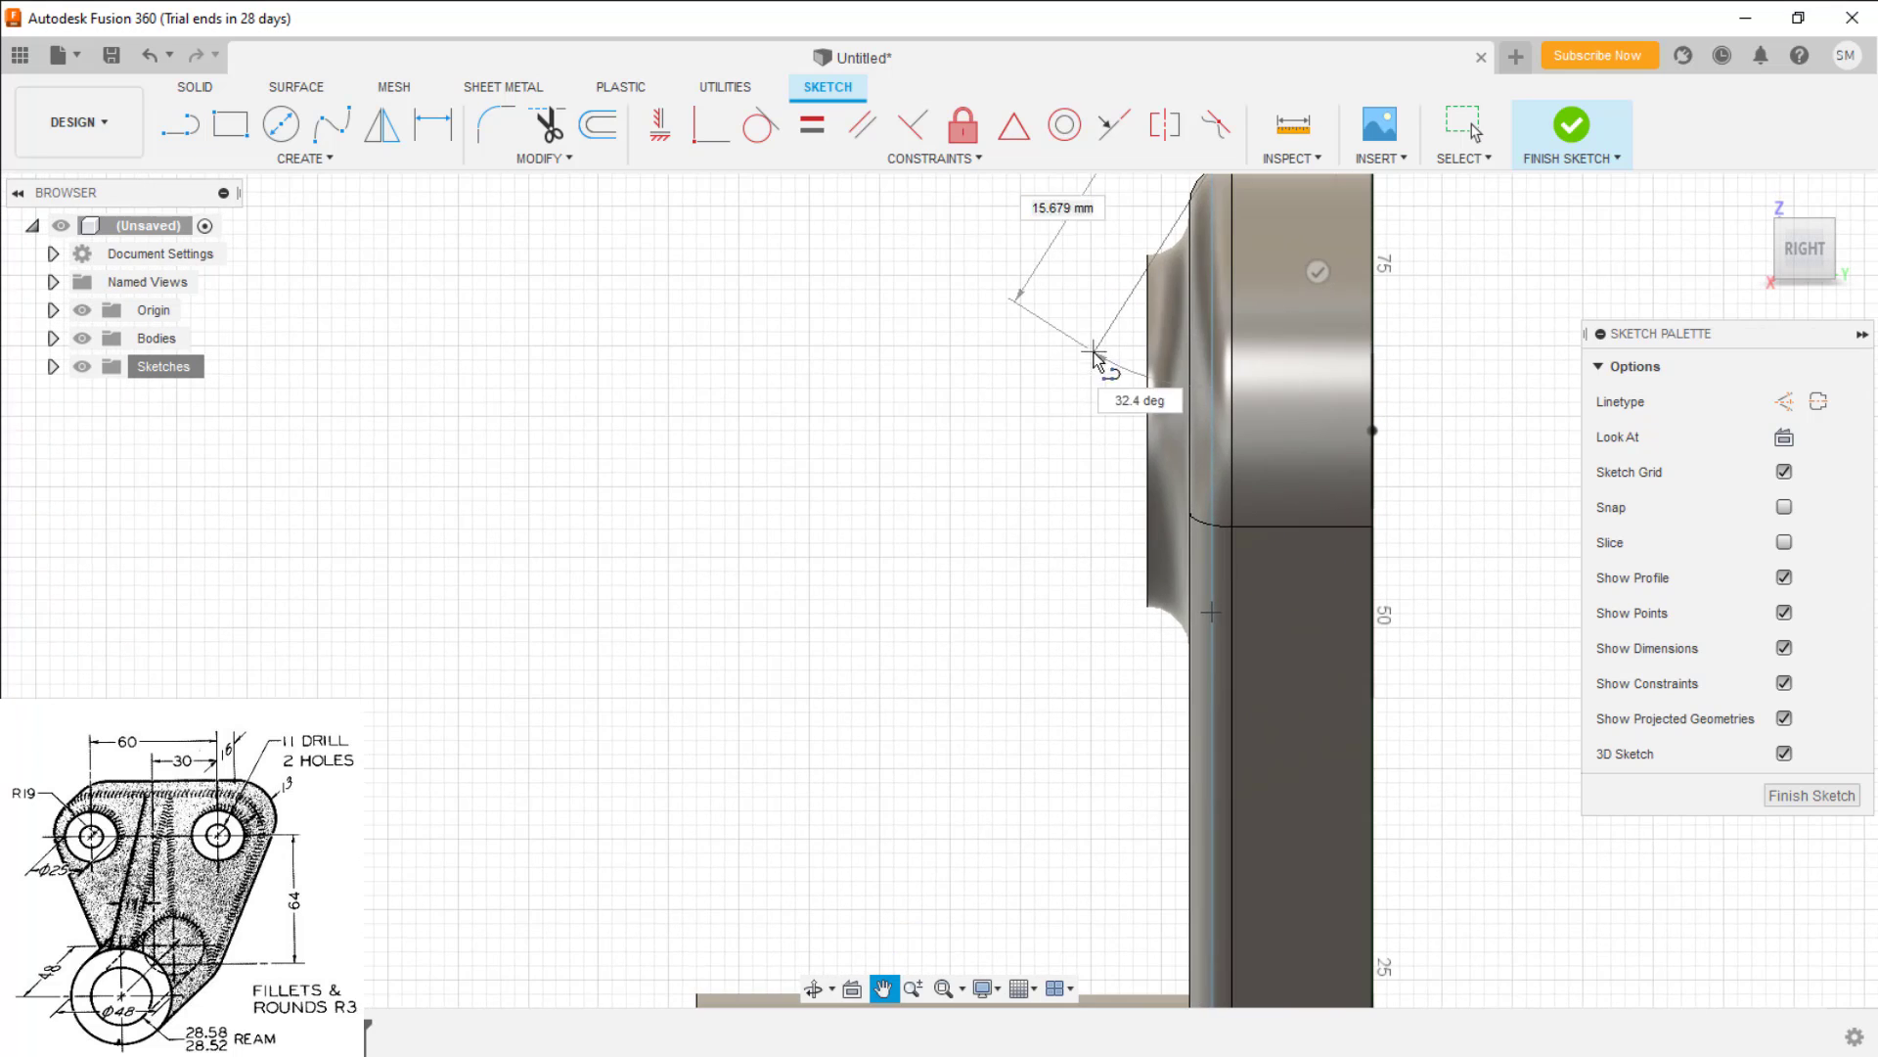
{"action": "middle_click_drag", "start_coordinate": [948, 827], "coordinate": [1007, 567]}
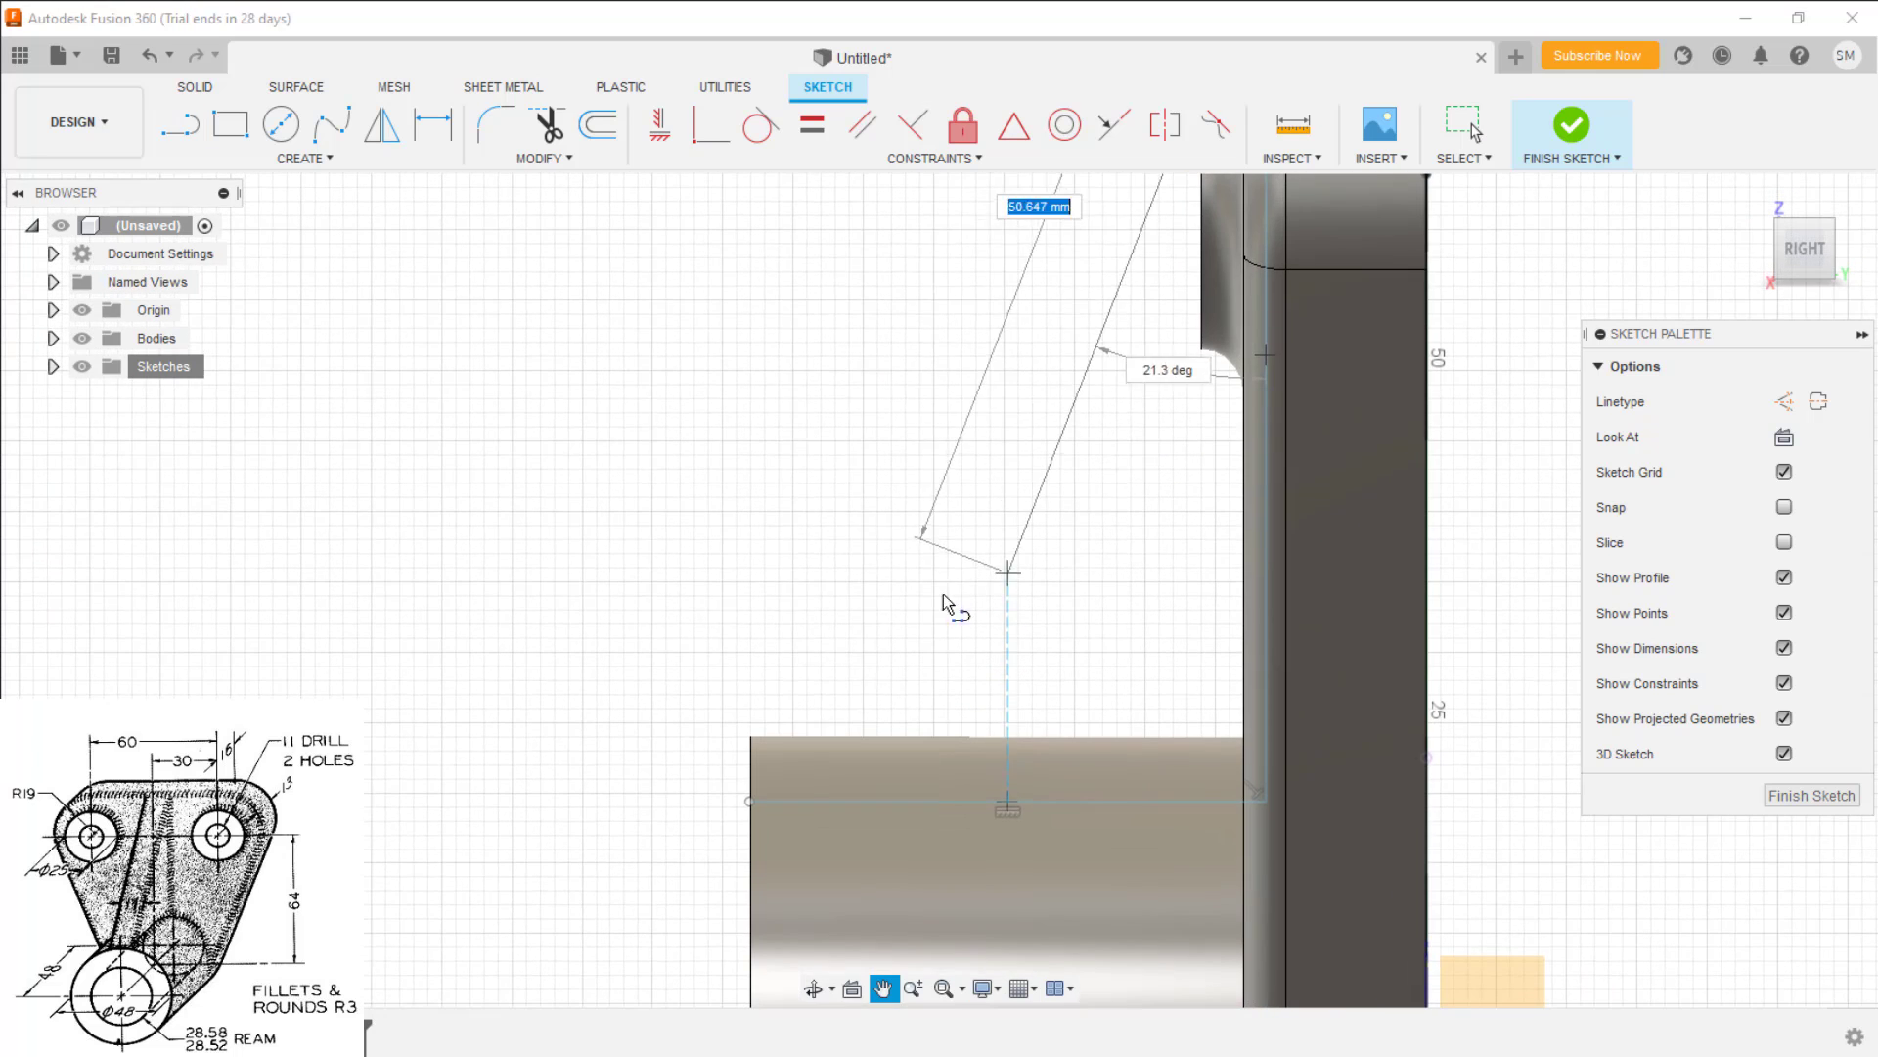
{"action": "left_click", "coordinate": [750, 726]}
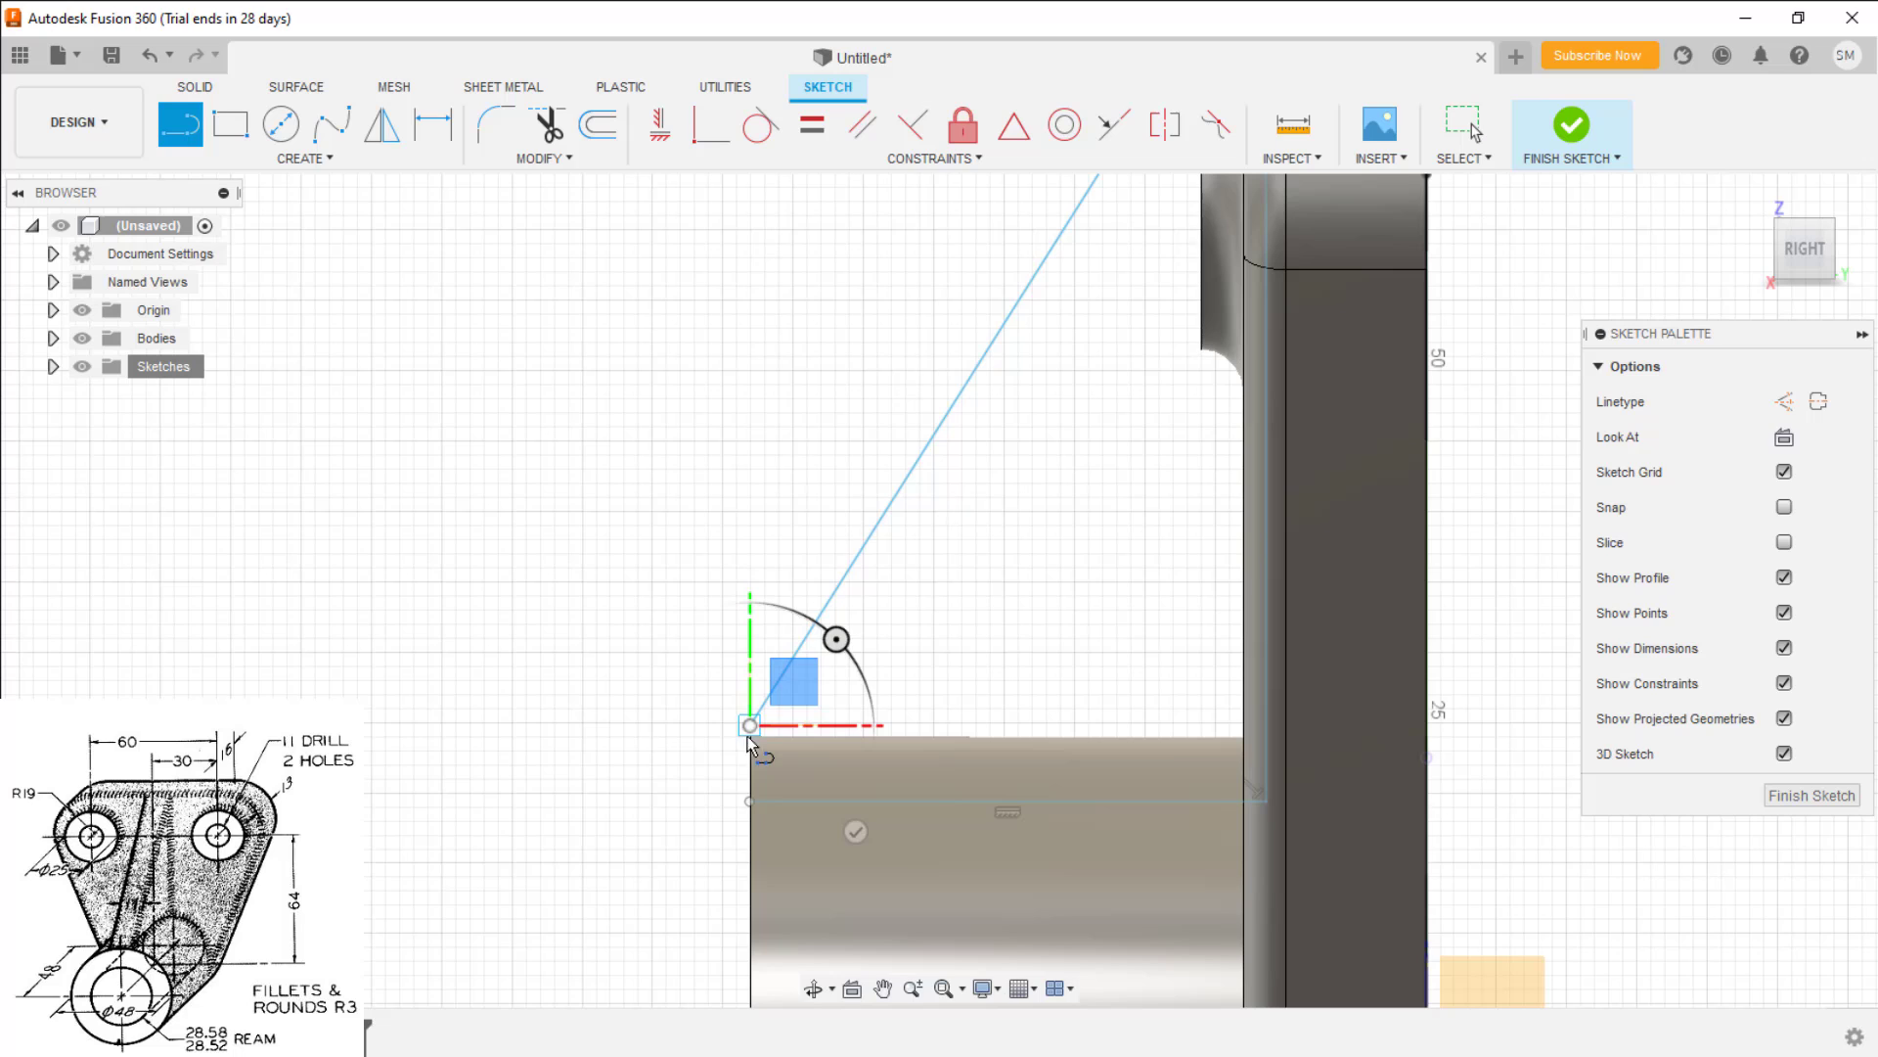
{"action": "left_click", "coordinate": [750, 801]}
{"action": "key", "text": "Escape"}
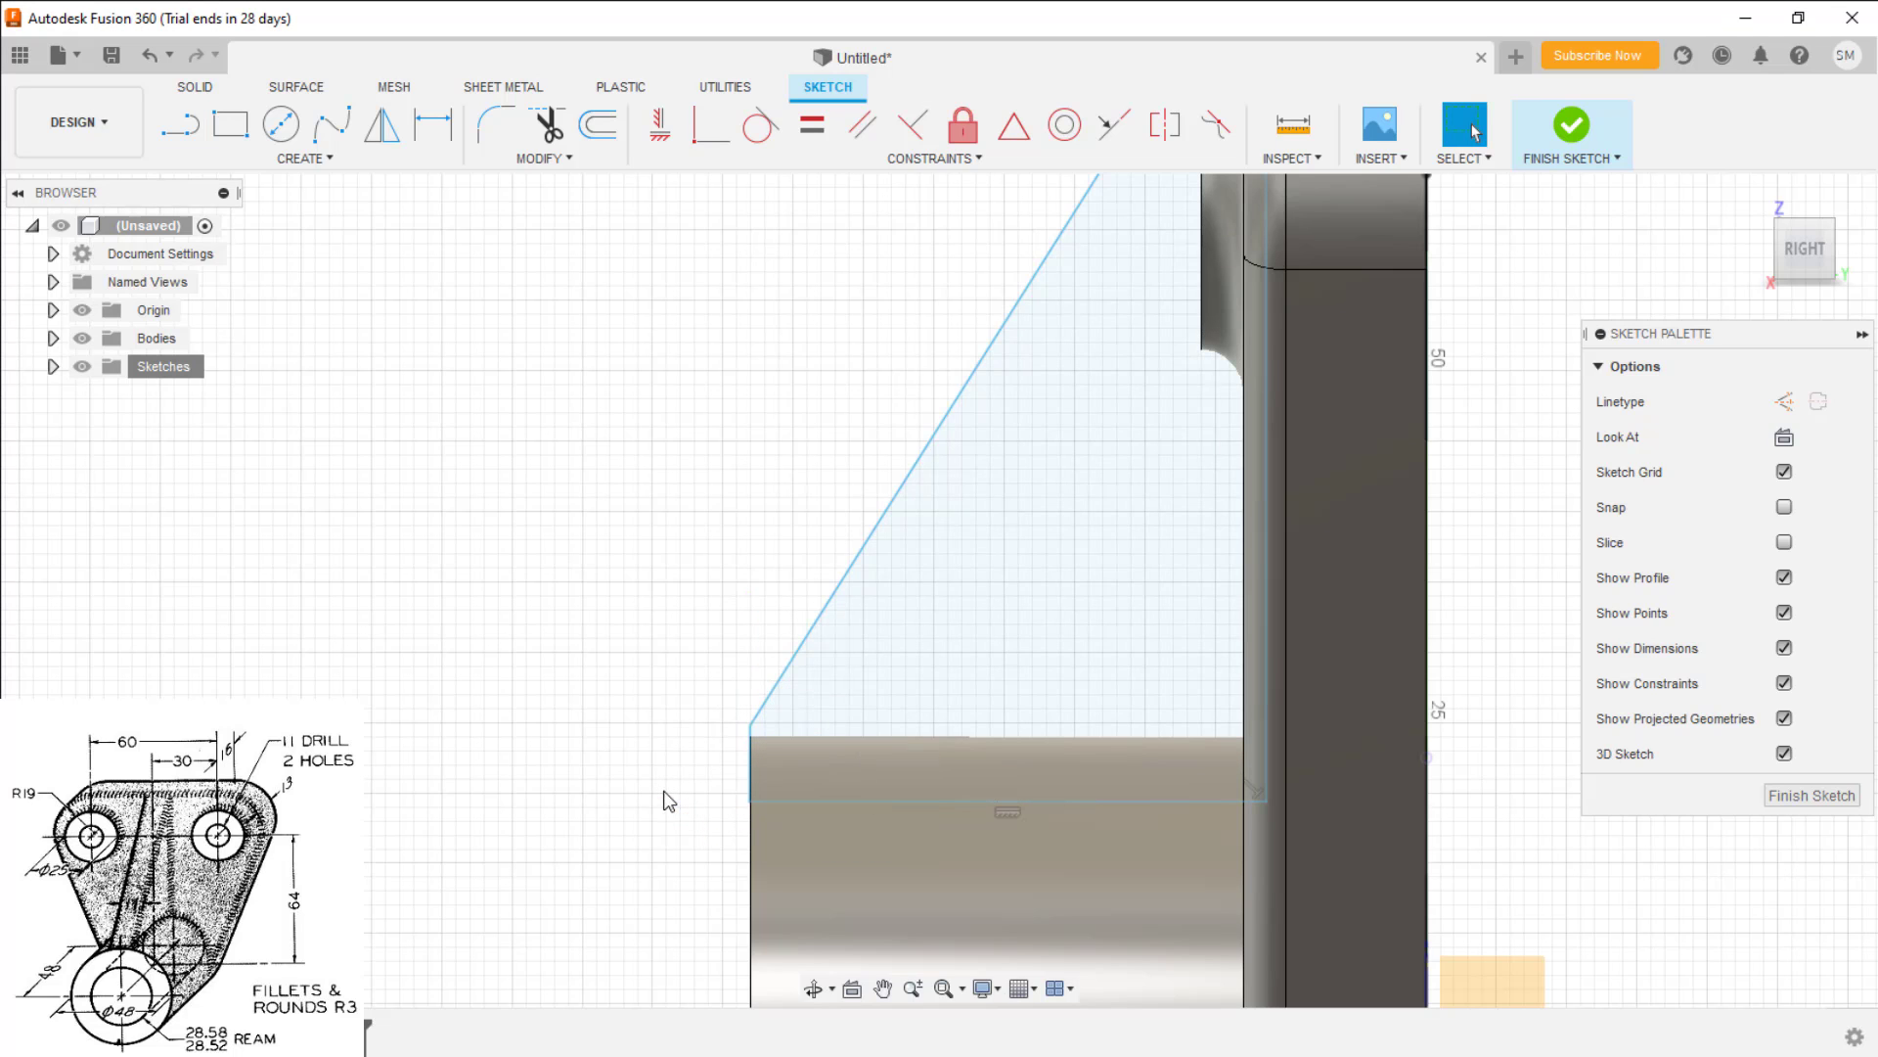
Constrain the lower end of the rib's sloped line coincident with the hub's front face edge
{"action": "scroll", "coordinate": [730, 755], "scroll_direction": "up", "scroll_amount": 3}
{"action": "left_click_drag", "start_coordinate": [760, 709], "coordinate": [730, 725]}
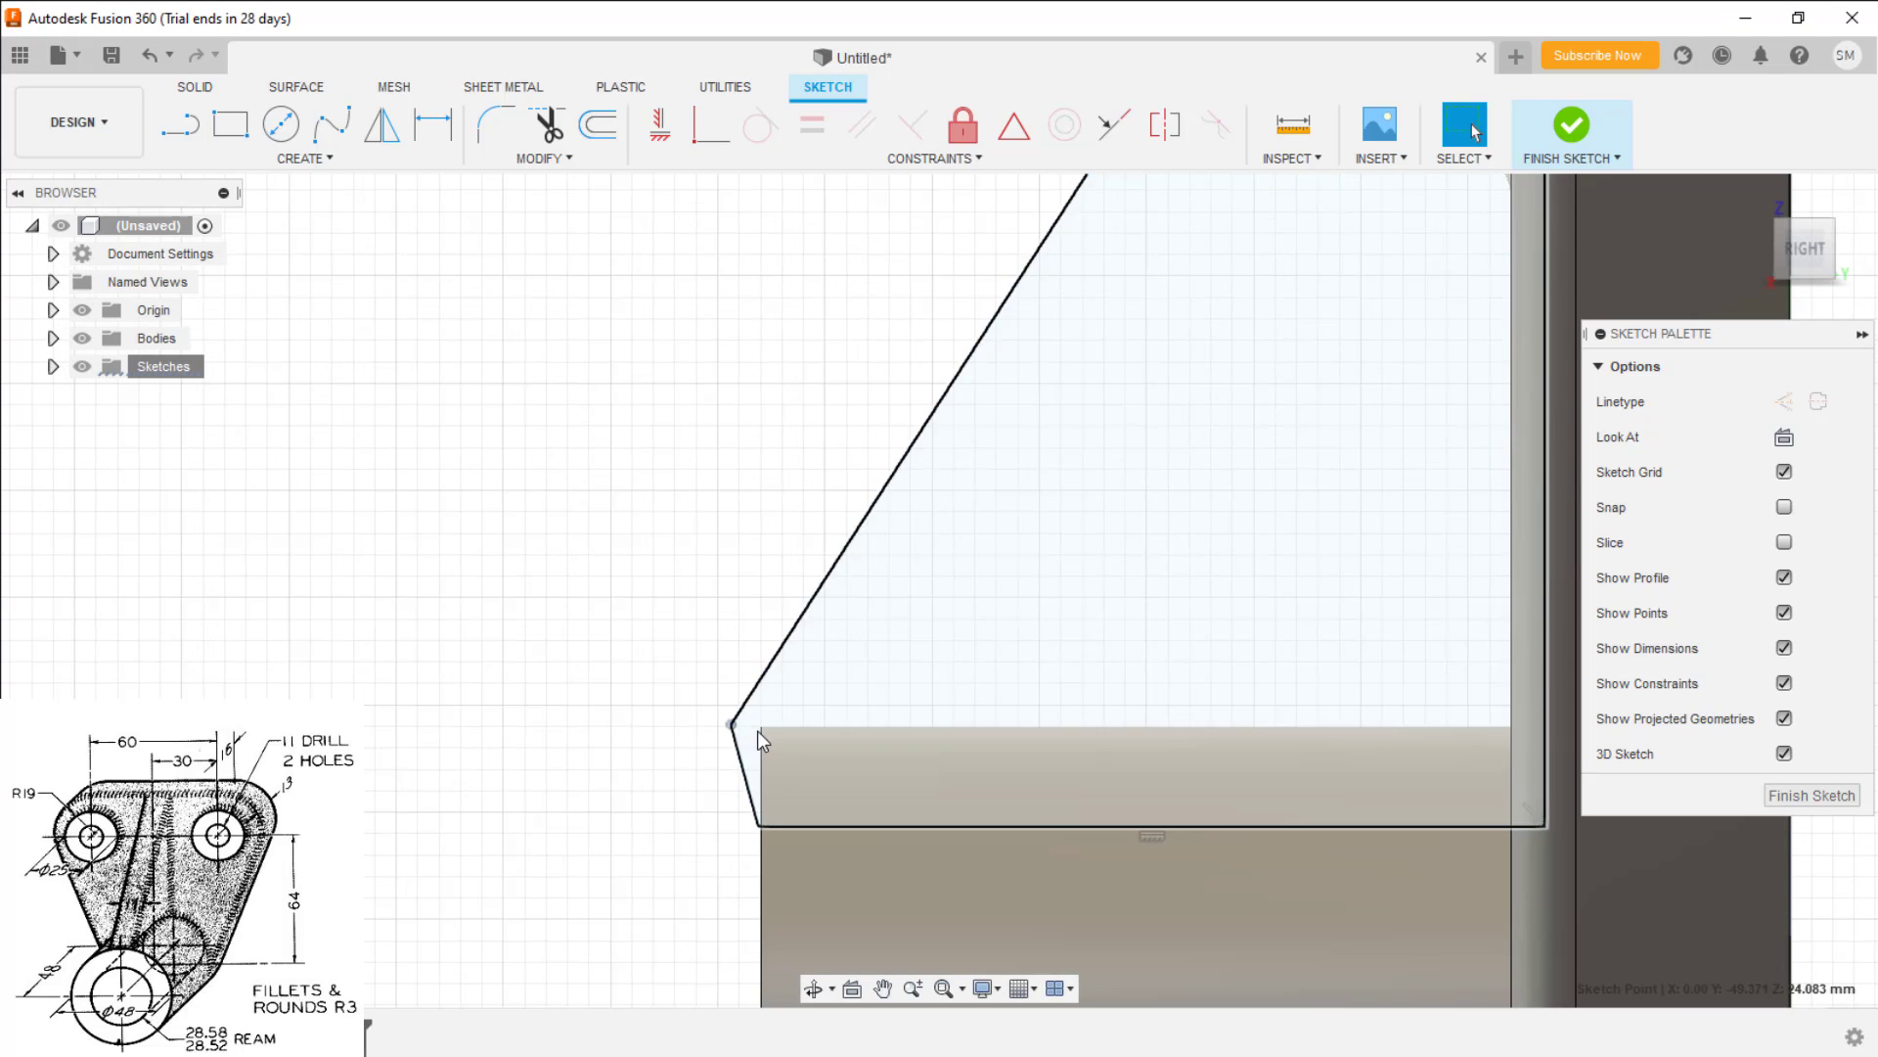
{"action": "left_click", "coordinate": [761, 728]}
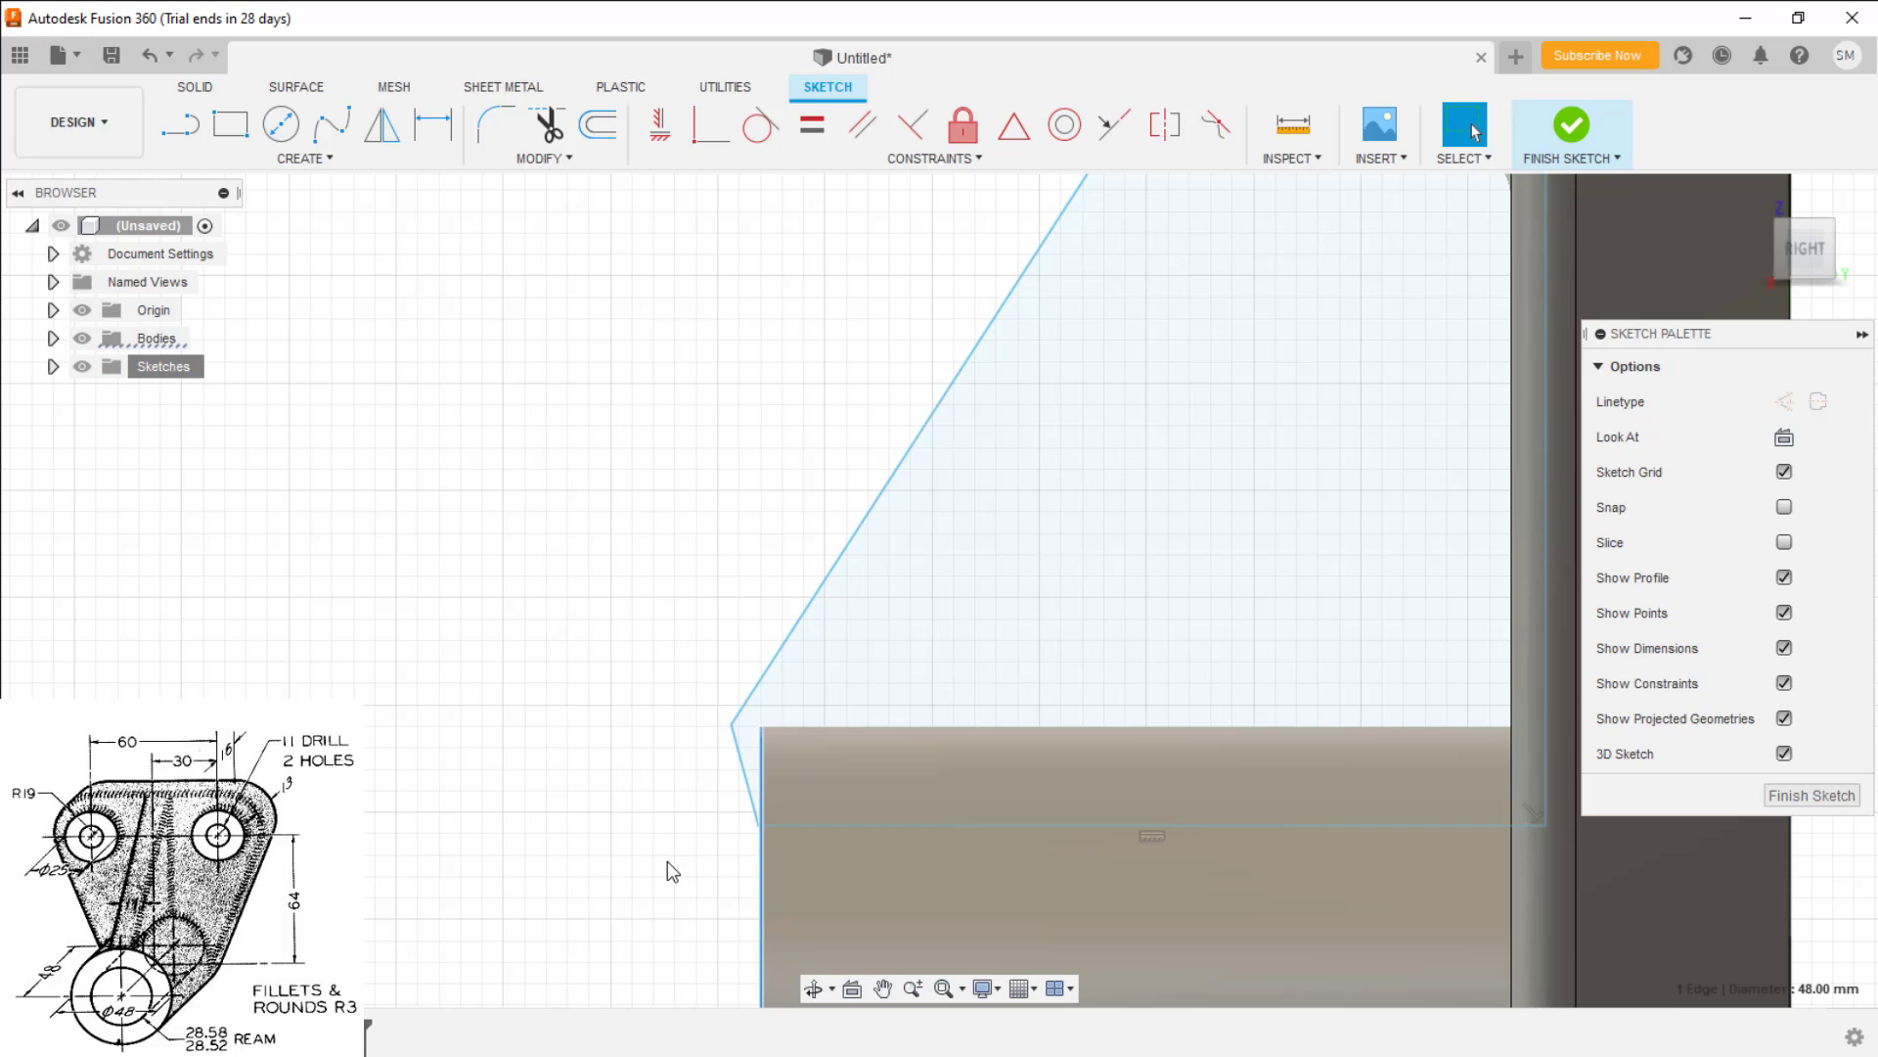
{"action": "left_click", "coordinate": [717, 723], "text": "ctrl"}
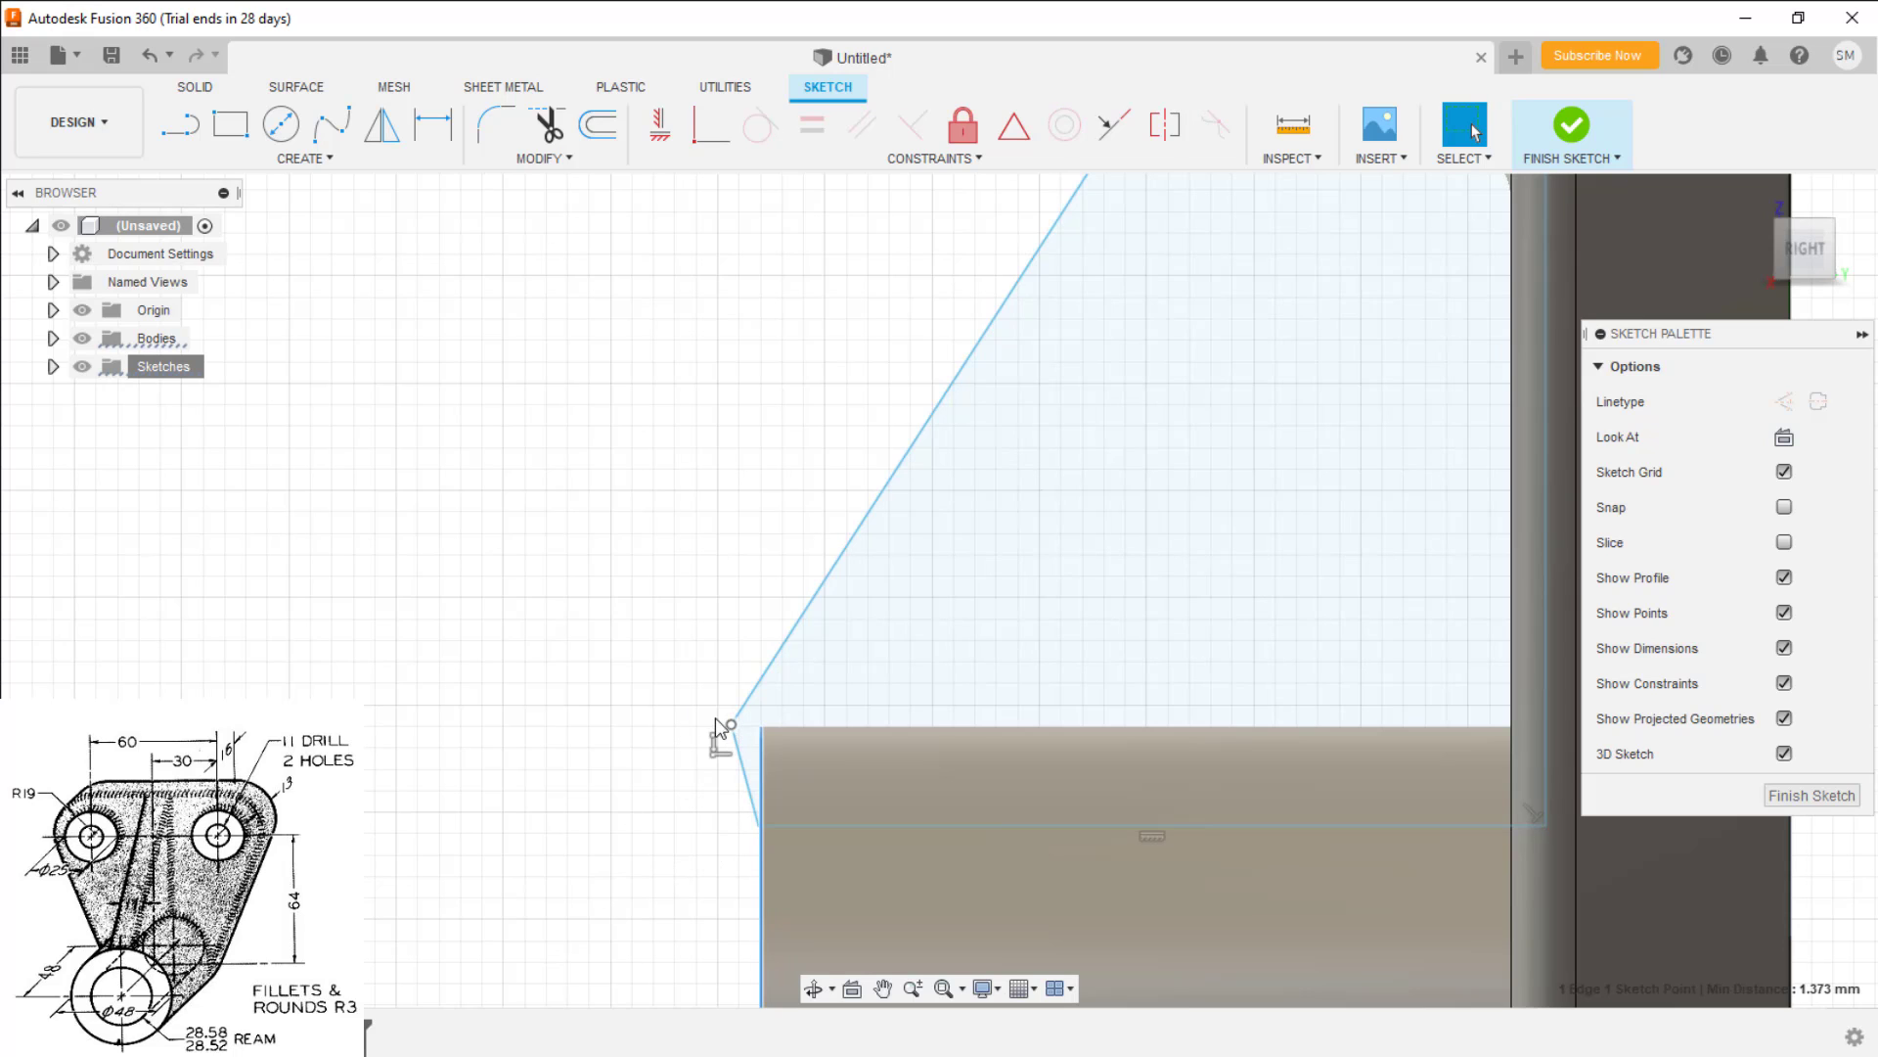
{"action": "left_click", "coordinate": [722, 133]}
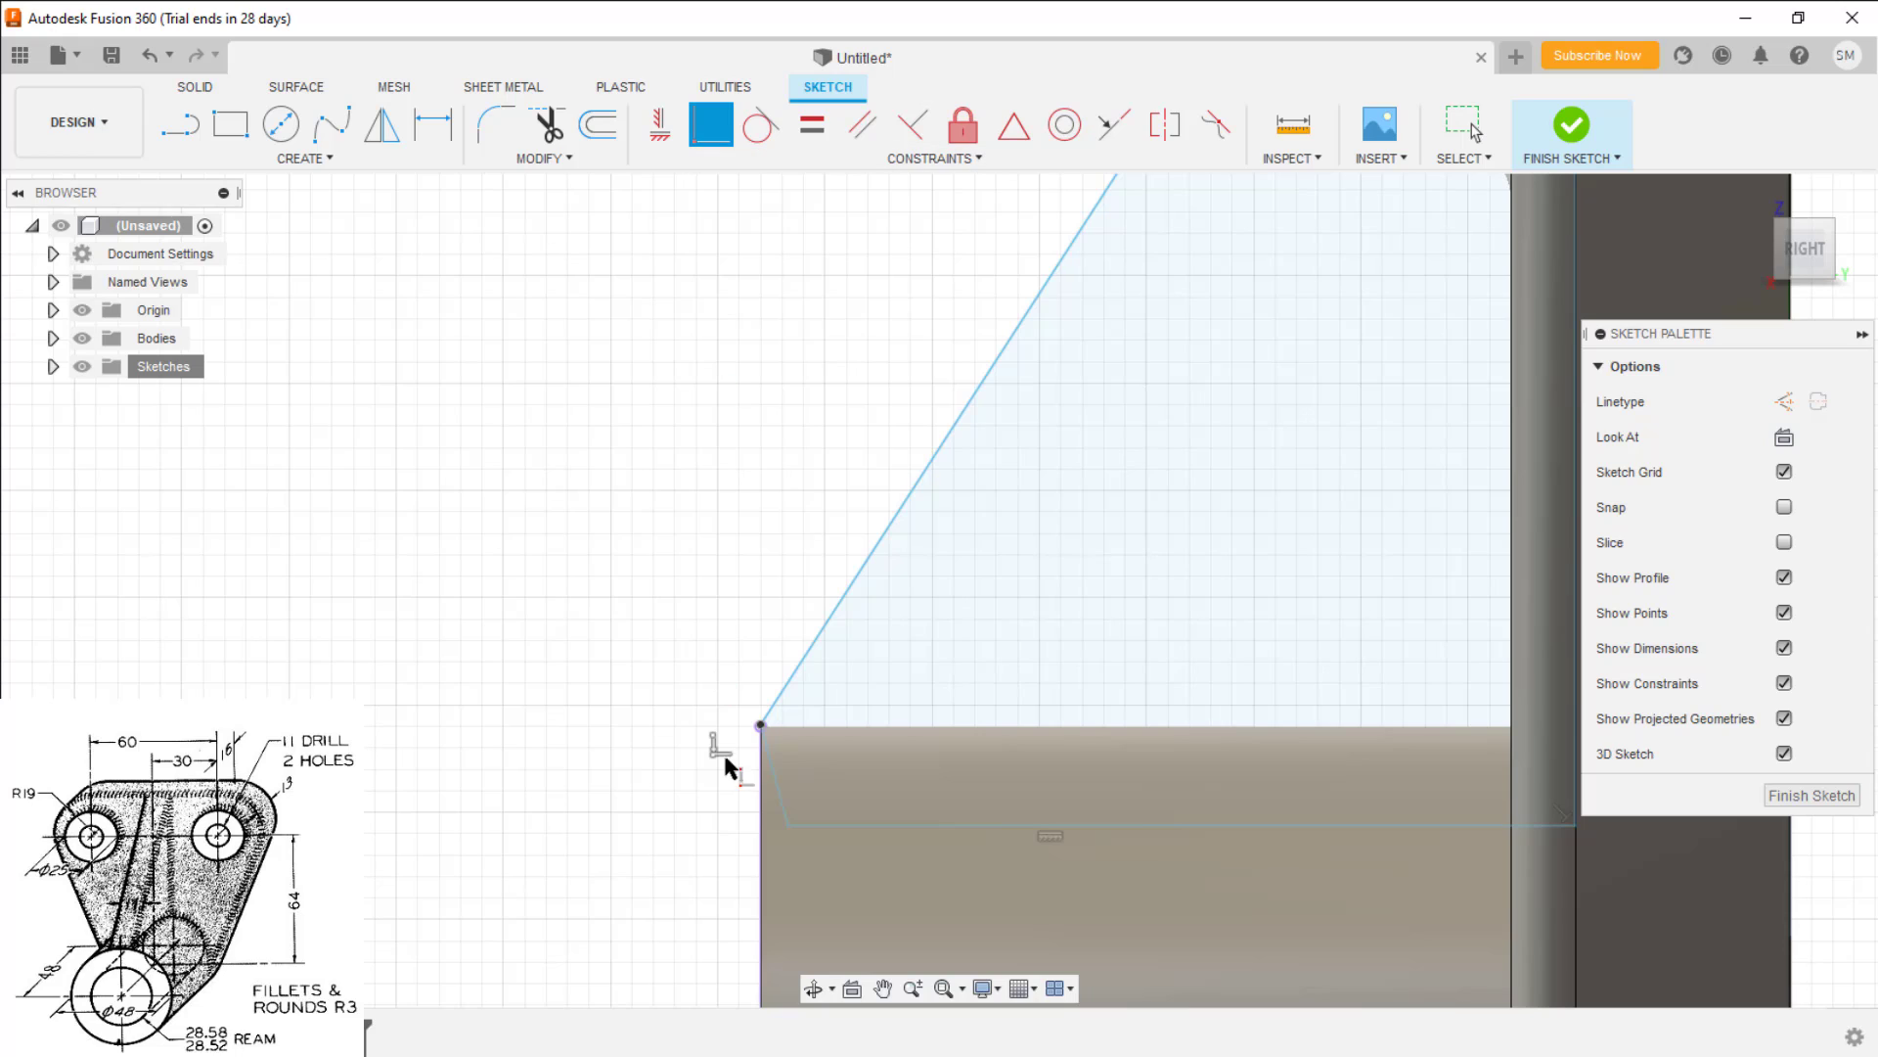
Move the rib profile's lower front corner onto the hub's front edge so the short closing line runs vertically along it
{"action": "left_click_drag", "start_coordinate": [786, 824], "coordinate": [758, 825]}
{"action": "left_click", "coordinate": [761, 807]}
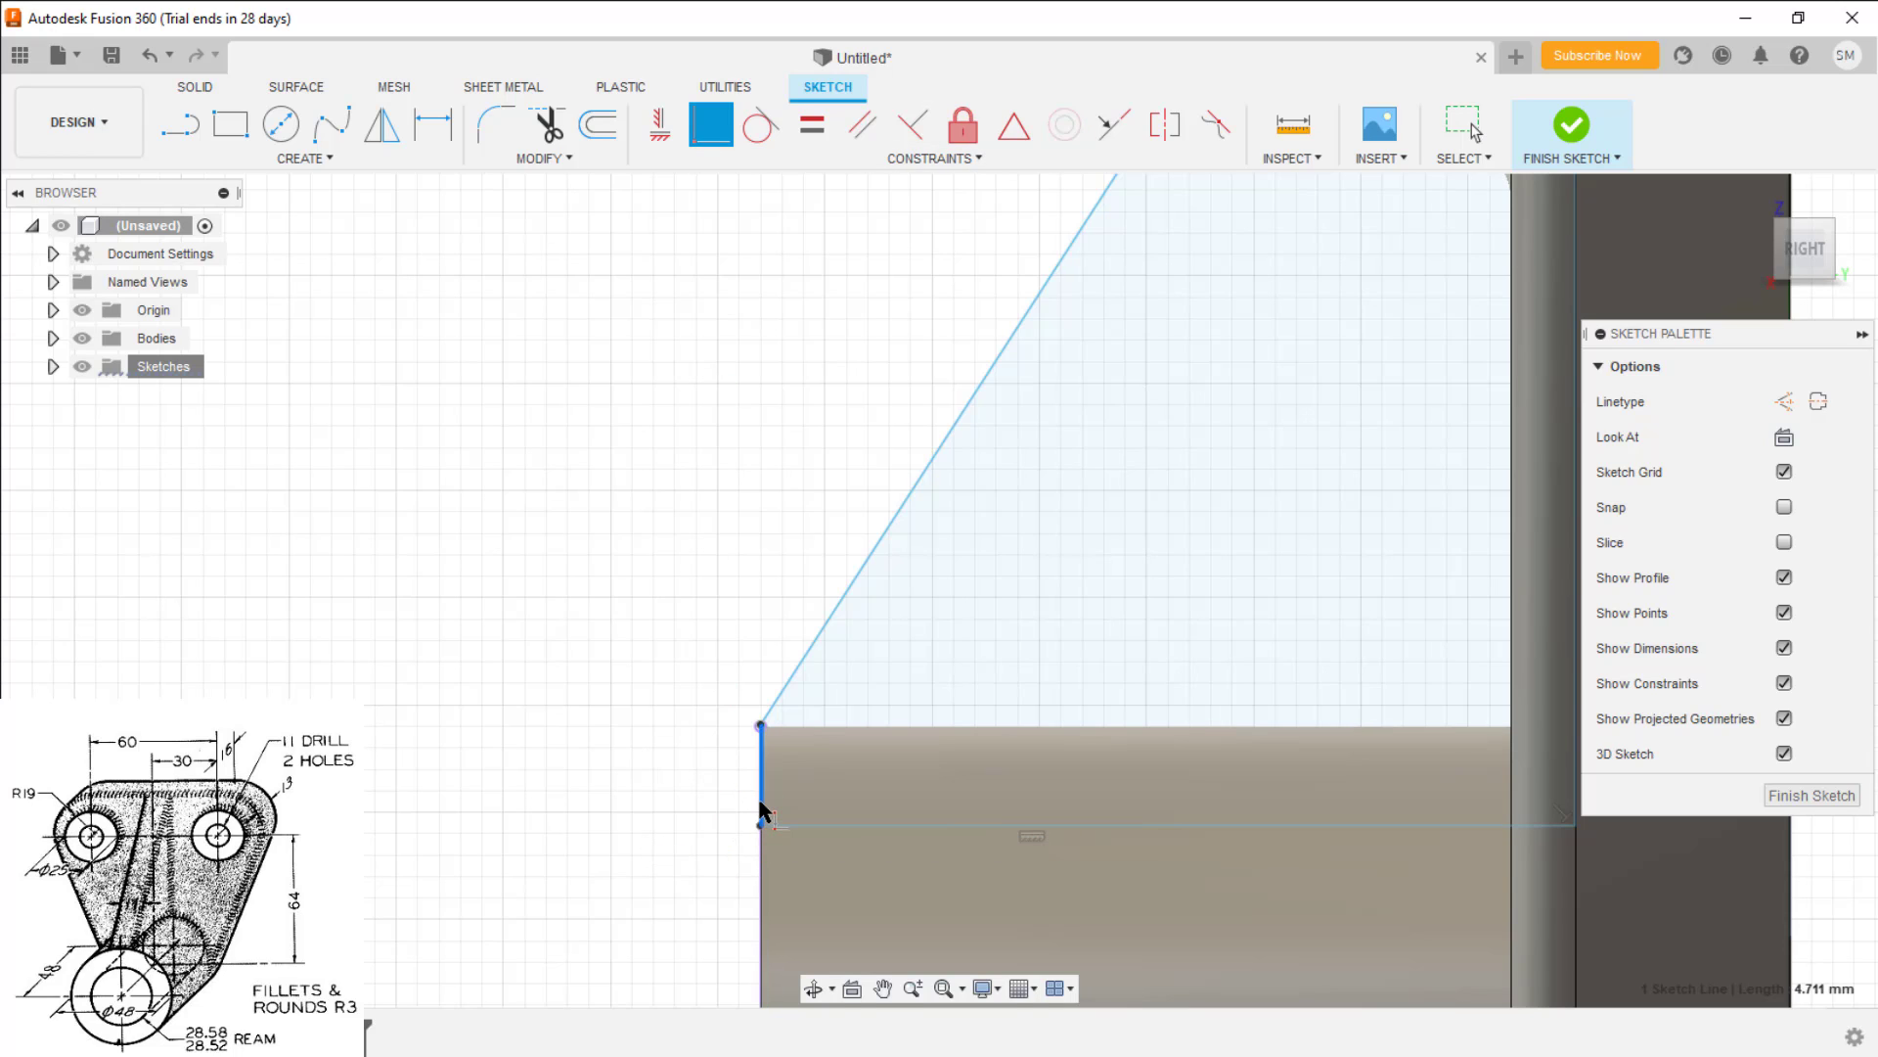
{"action": "left_click", "coordinate": [660, 124]}
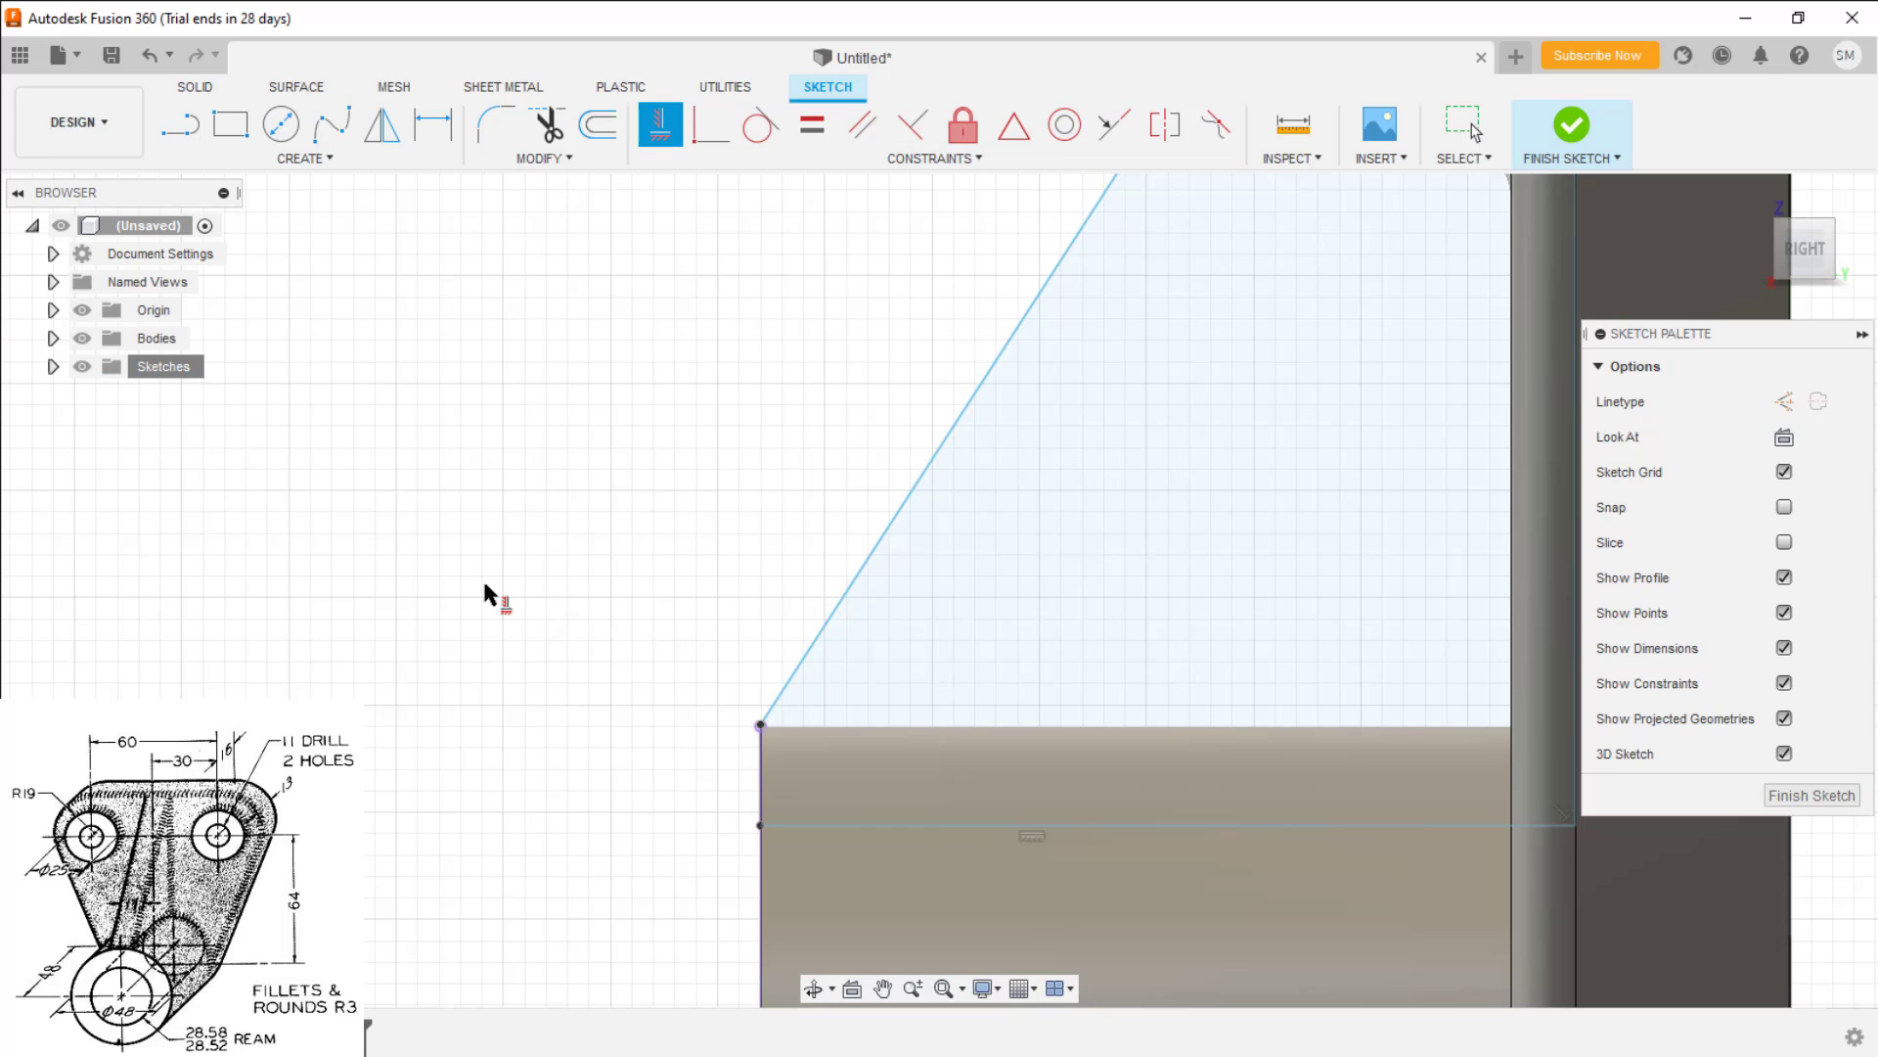
{"action": "scroll", "coordinate": [715, 683], "scroll_direction": "down", "scroll_amount": 2}
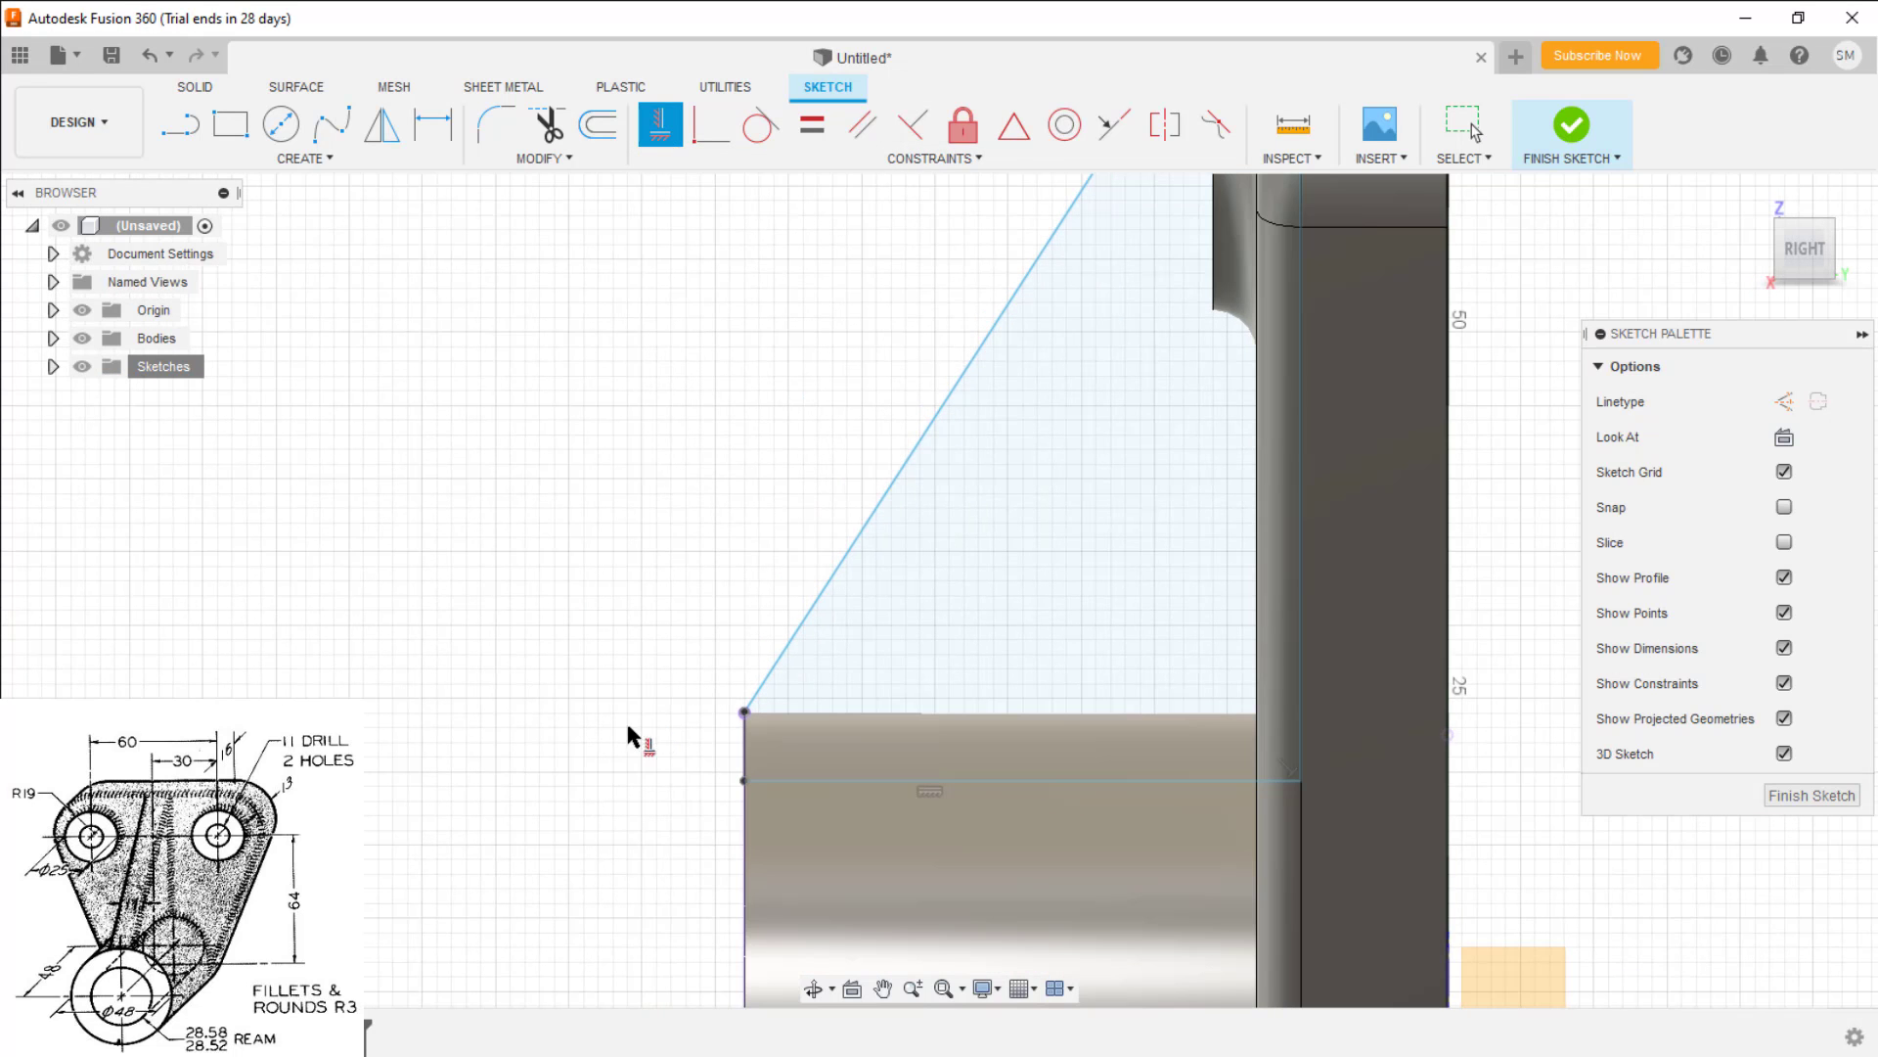
{"action": "key", "text": "Escape"}
{"action": "left_click", "coordinate": [745, 769]}
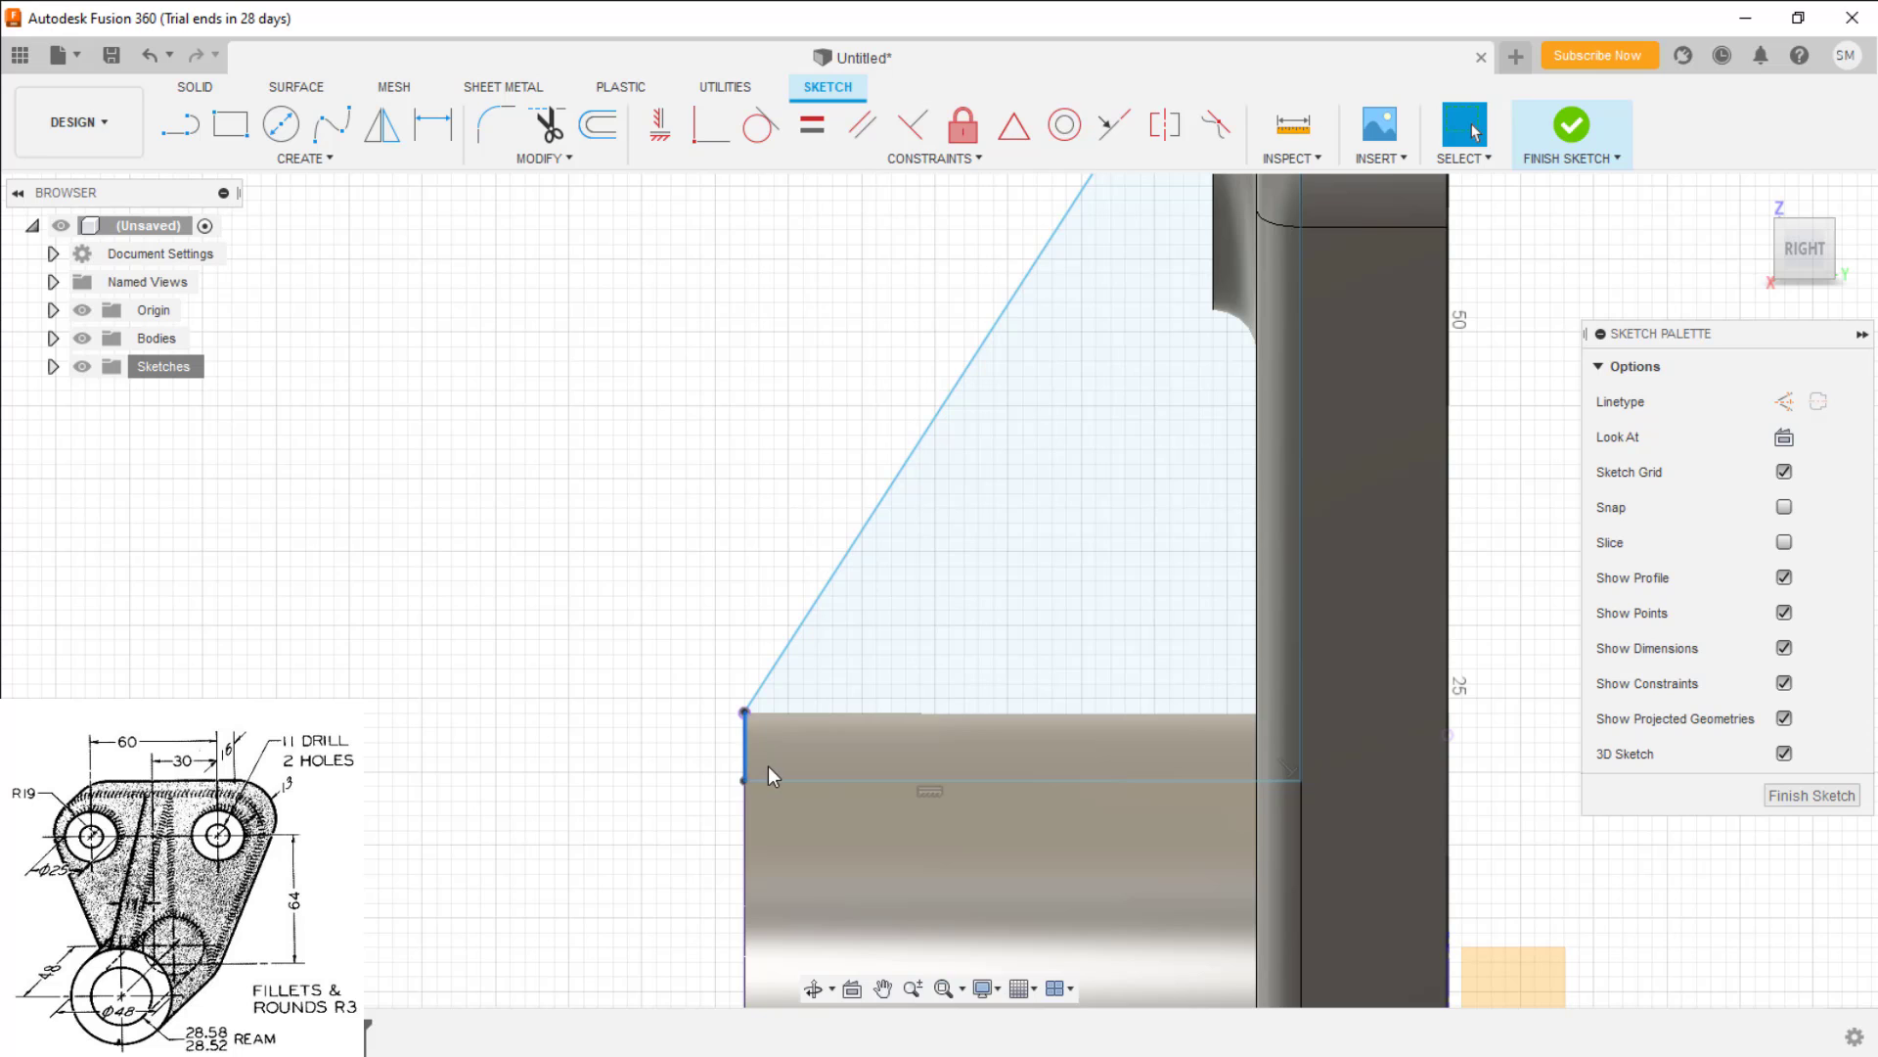
Move the rib profile's top corner and constrain it coincident with the lower end of the plate's top front fillet
{"action": "scroll", "coordinate": [534, 753], "scroll_direction": "down", "scroll_amount": 2}
{"action": "middle_click_drag", "start_coordinate": [860, 328], "coordinate": [679, 763]}
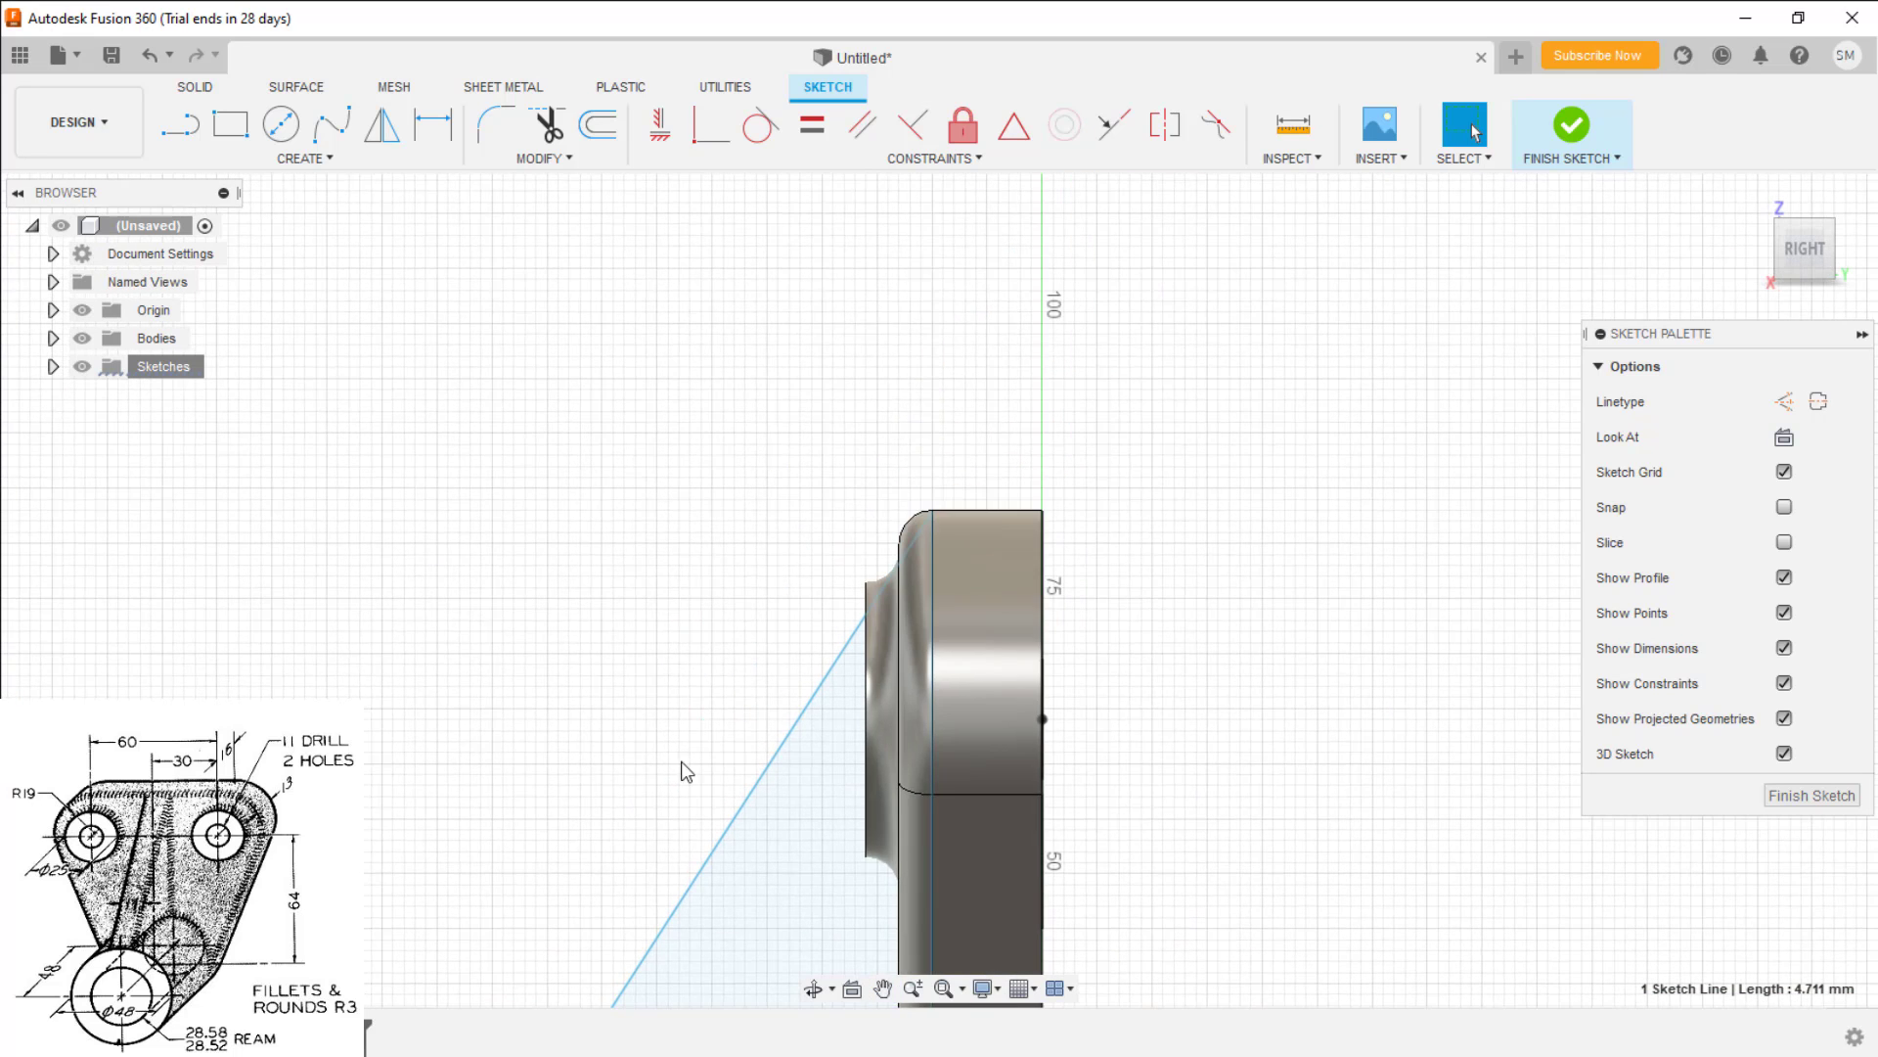
{"action": "scroll", "coordinate": [998, 544], "scroll_direction": "up", "scroll_amount": 3}
{"action": "mouse_move", "coordinate": [918, 491]}
{"action": "left_mouse_down"}
{"action": "mouse_move", "coordinate": [883, 485]}
{"action": "mouse_move", "coordinate": [910, 382]}
{"action": "mouse_move", "coordinate": [922, 422]}
{"action": "mouse_move", "coordinate": [860, 468]}
{"action": "mouse_move", "coordinate": [852, 552]}
{"action": "mouse_move", "coordinate": [828, 541]}
{"action": "left_mouse_up"}
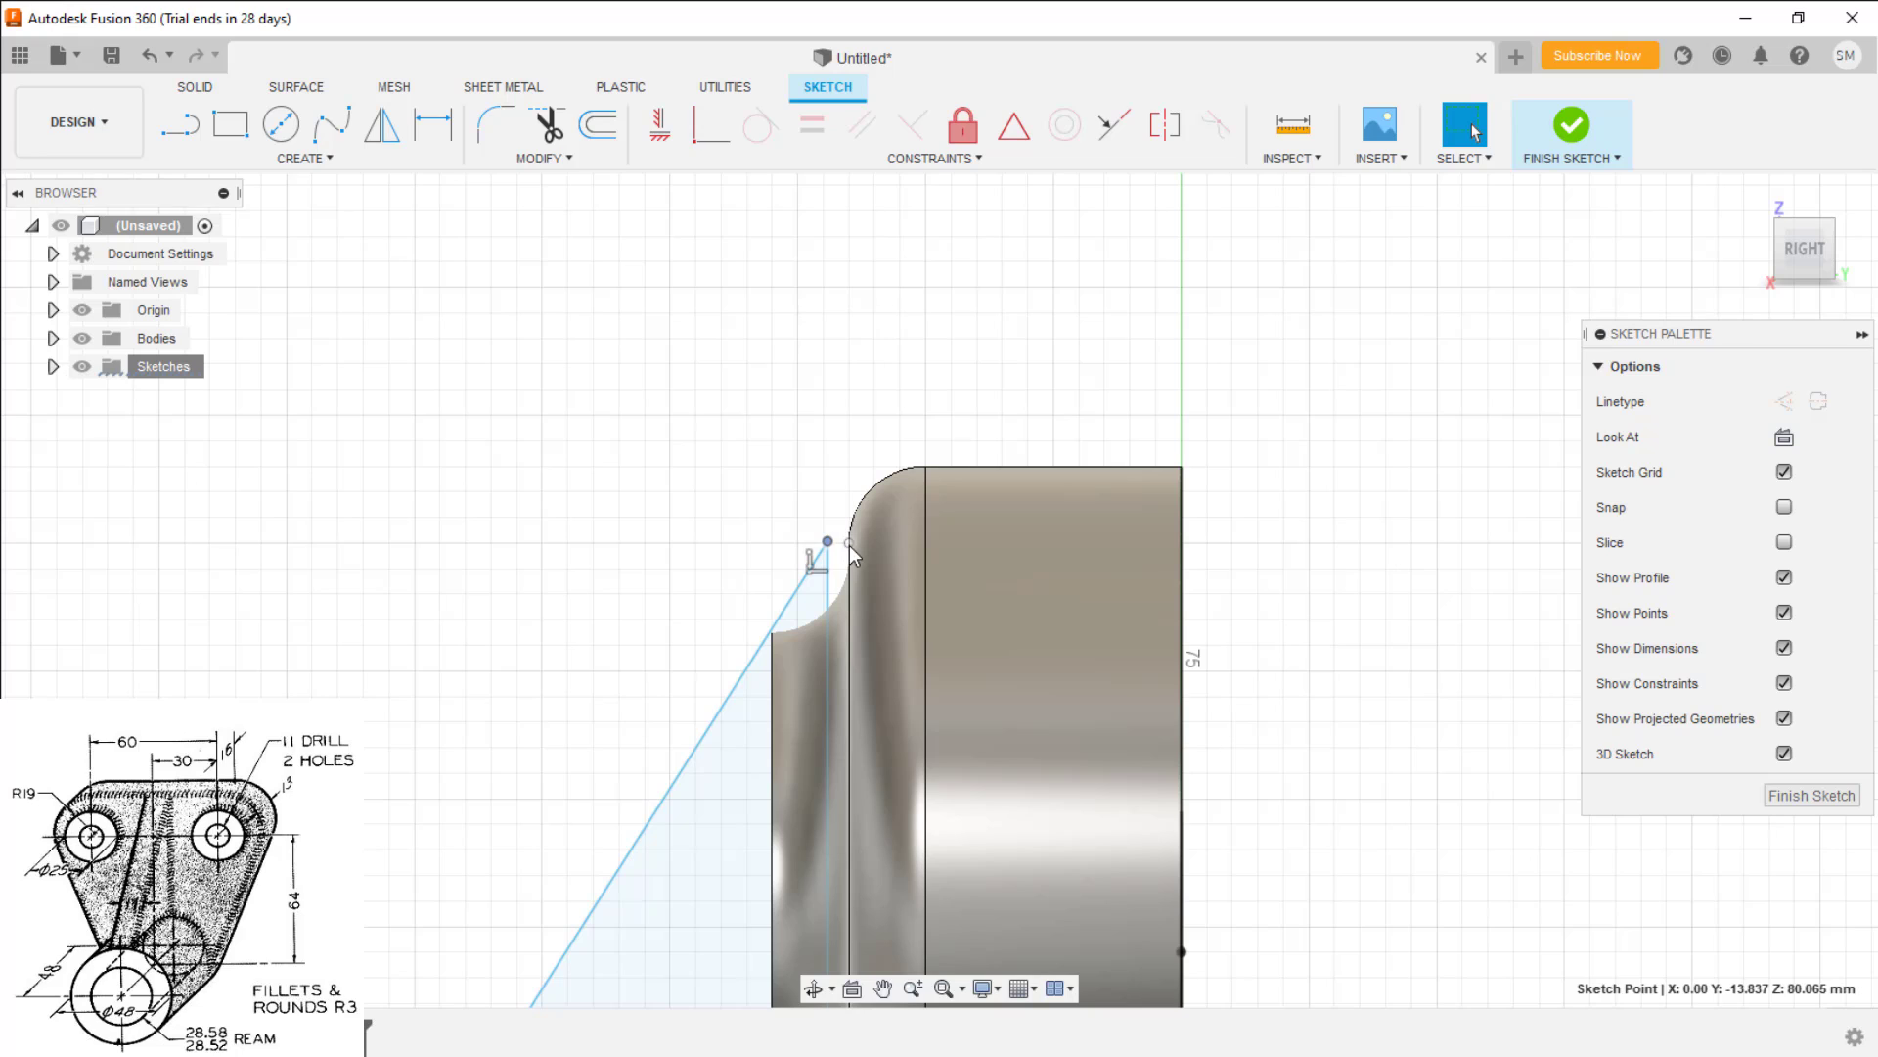
{"action": "left_click", "coordinate": [848, 543], "text": "ctrl"}
{"action": "left_click", "coordinate": [698, 143]}
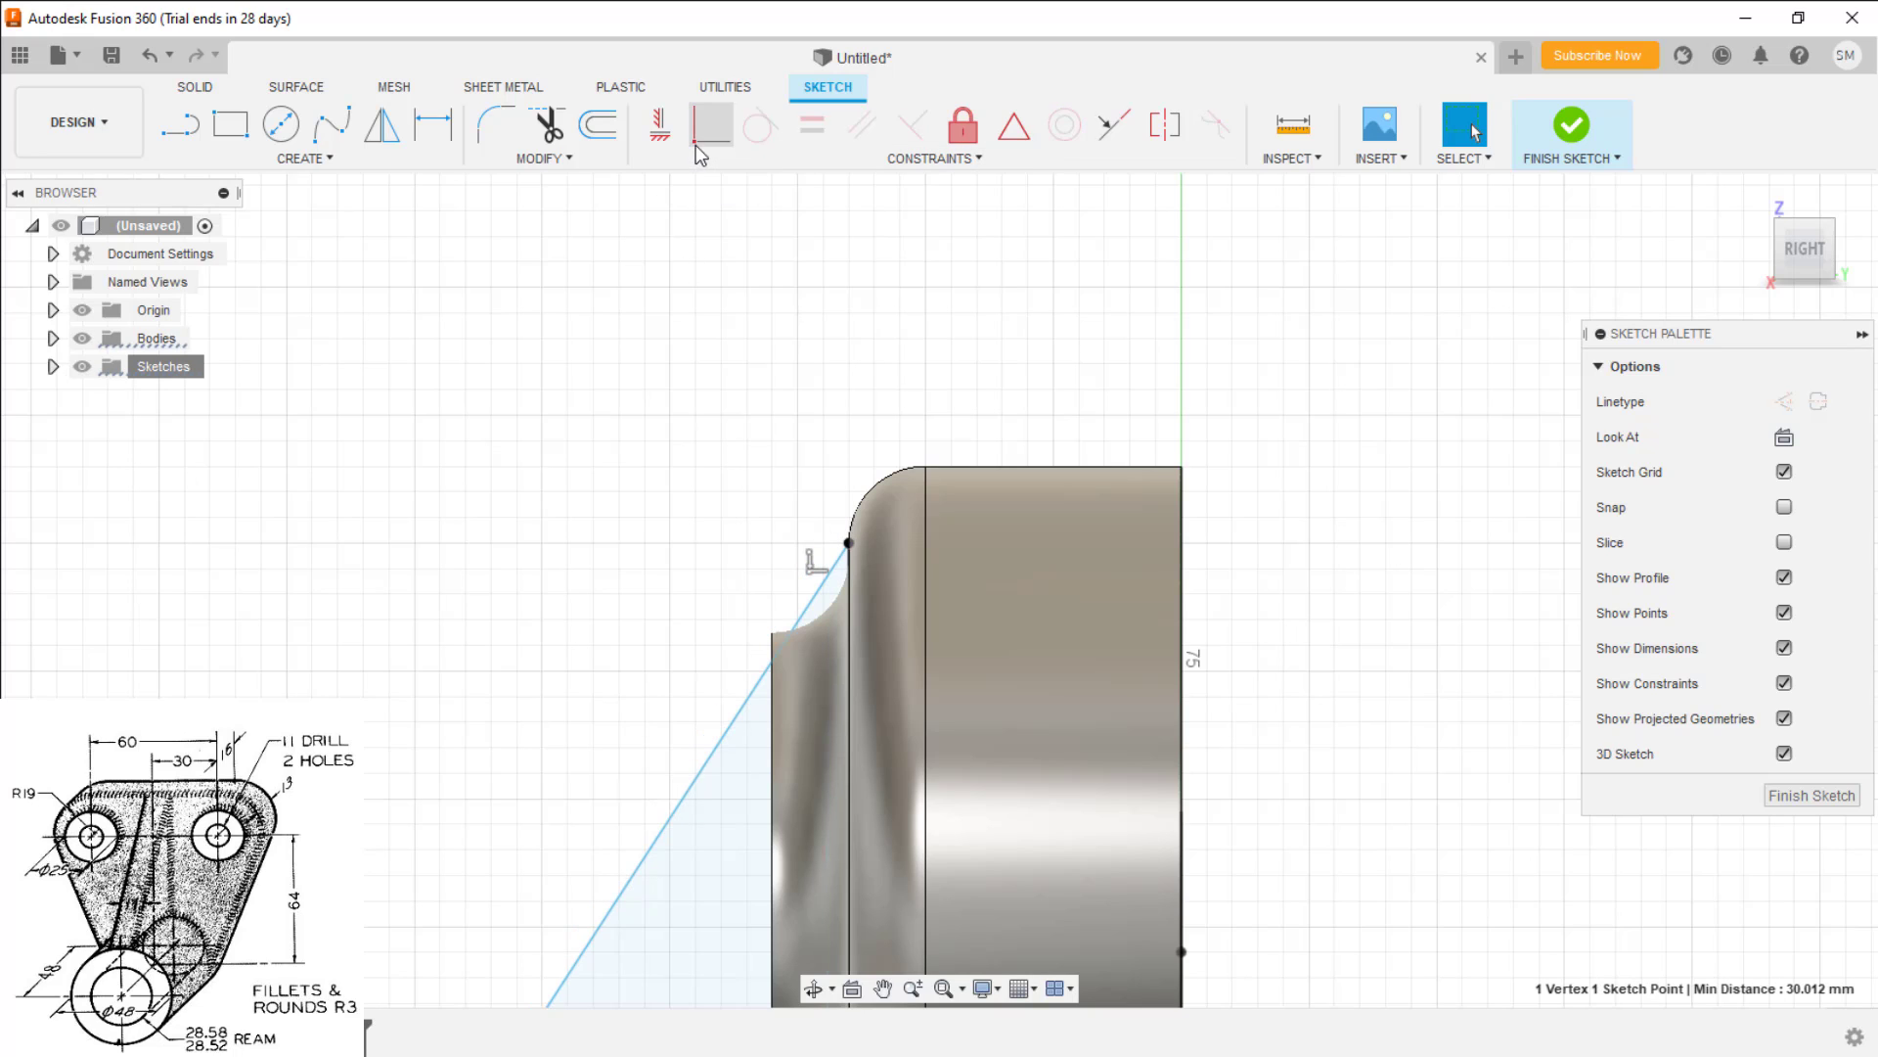
{"action": "key", "text": "l"}
{"action": "left_click", "coordinate": [849, 755]}
{"action": "scroll", "coordinate": [549, 626], "scroll_direction": "down", "scroll_amount": 1}
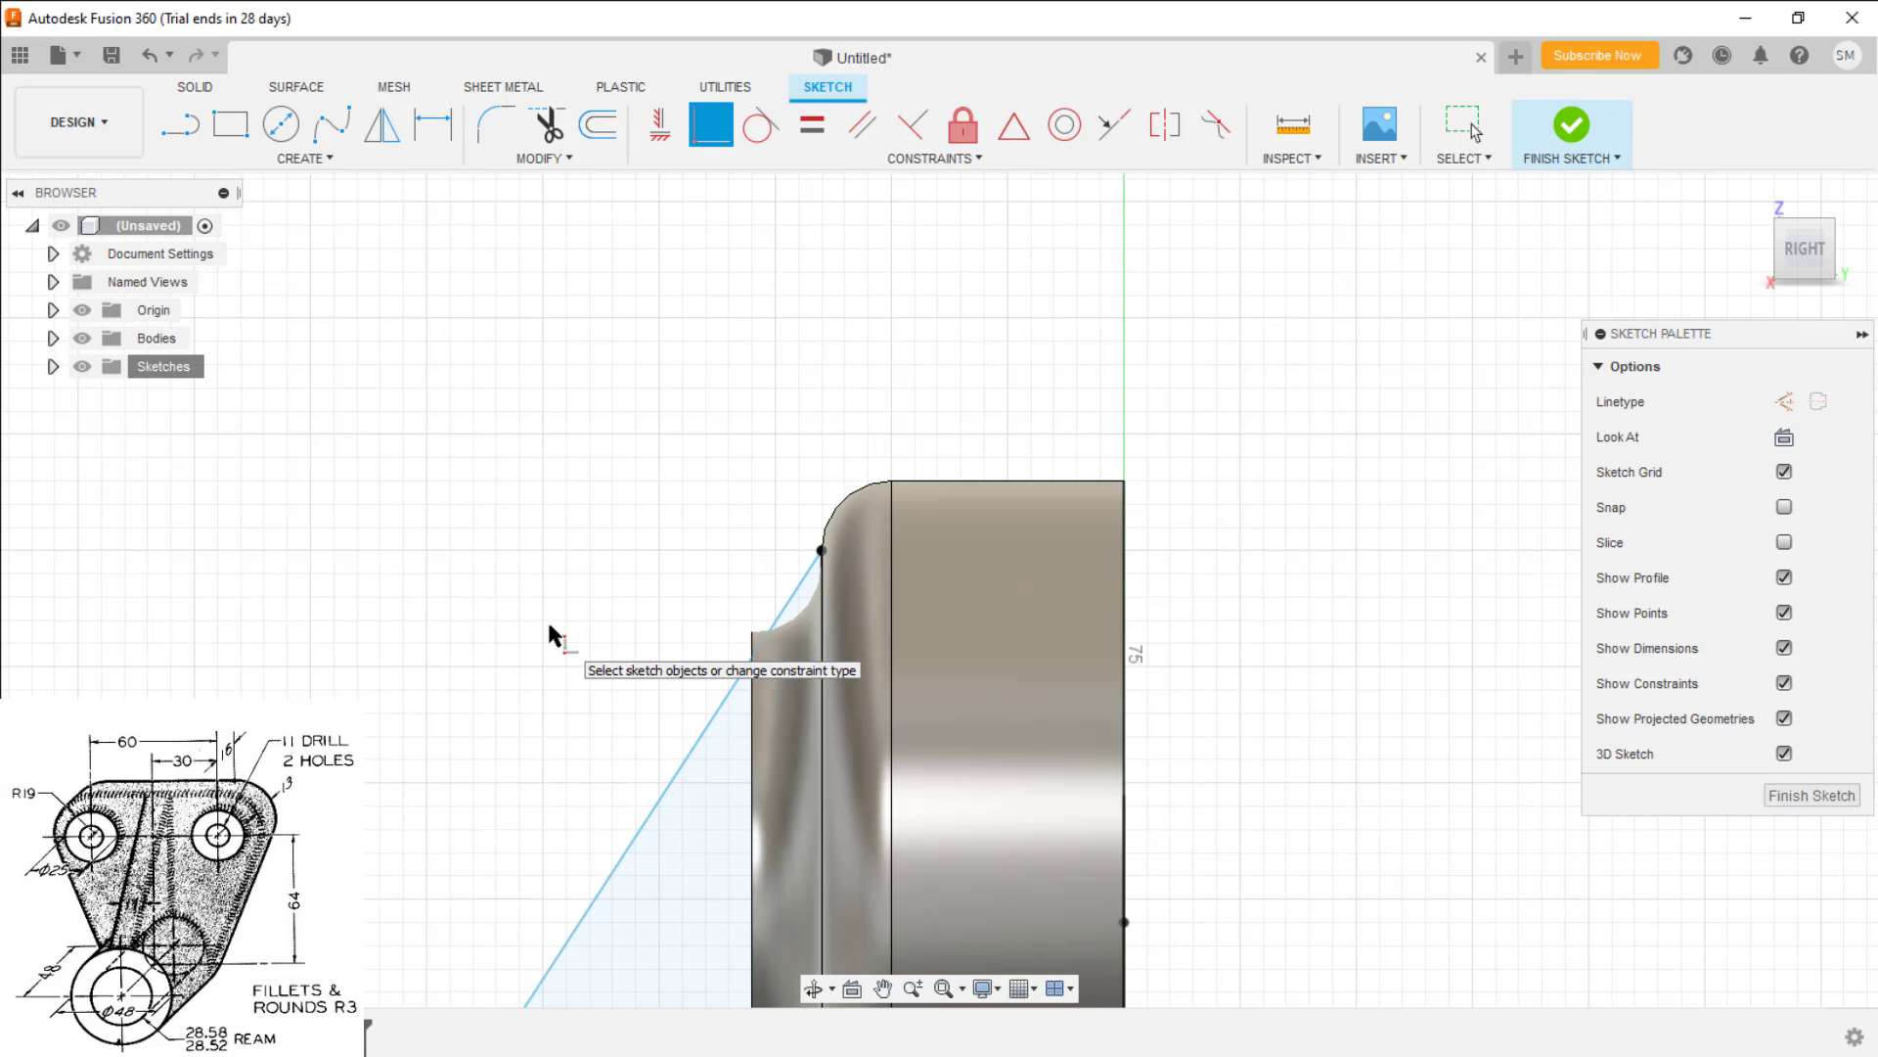
Bring the lower end of the rib's sloped line down onto the topmost point of the hub's front edge
{"action": "middle_click_drag", "start_coordinate": [579, 587], "coordinate": [696, 319]}
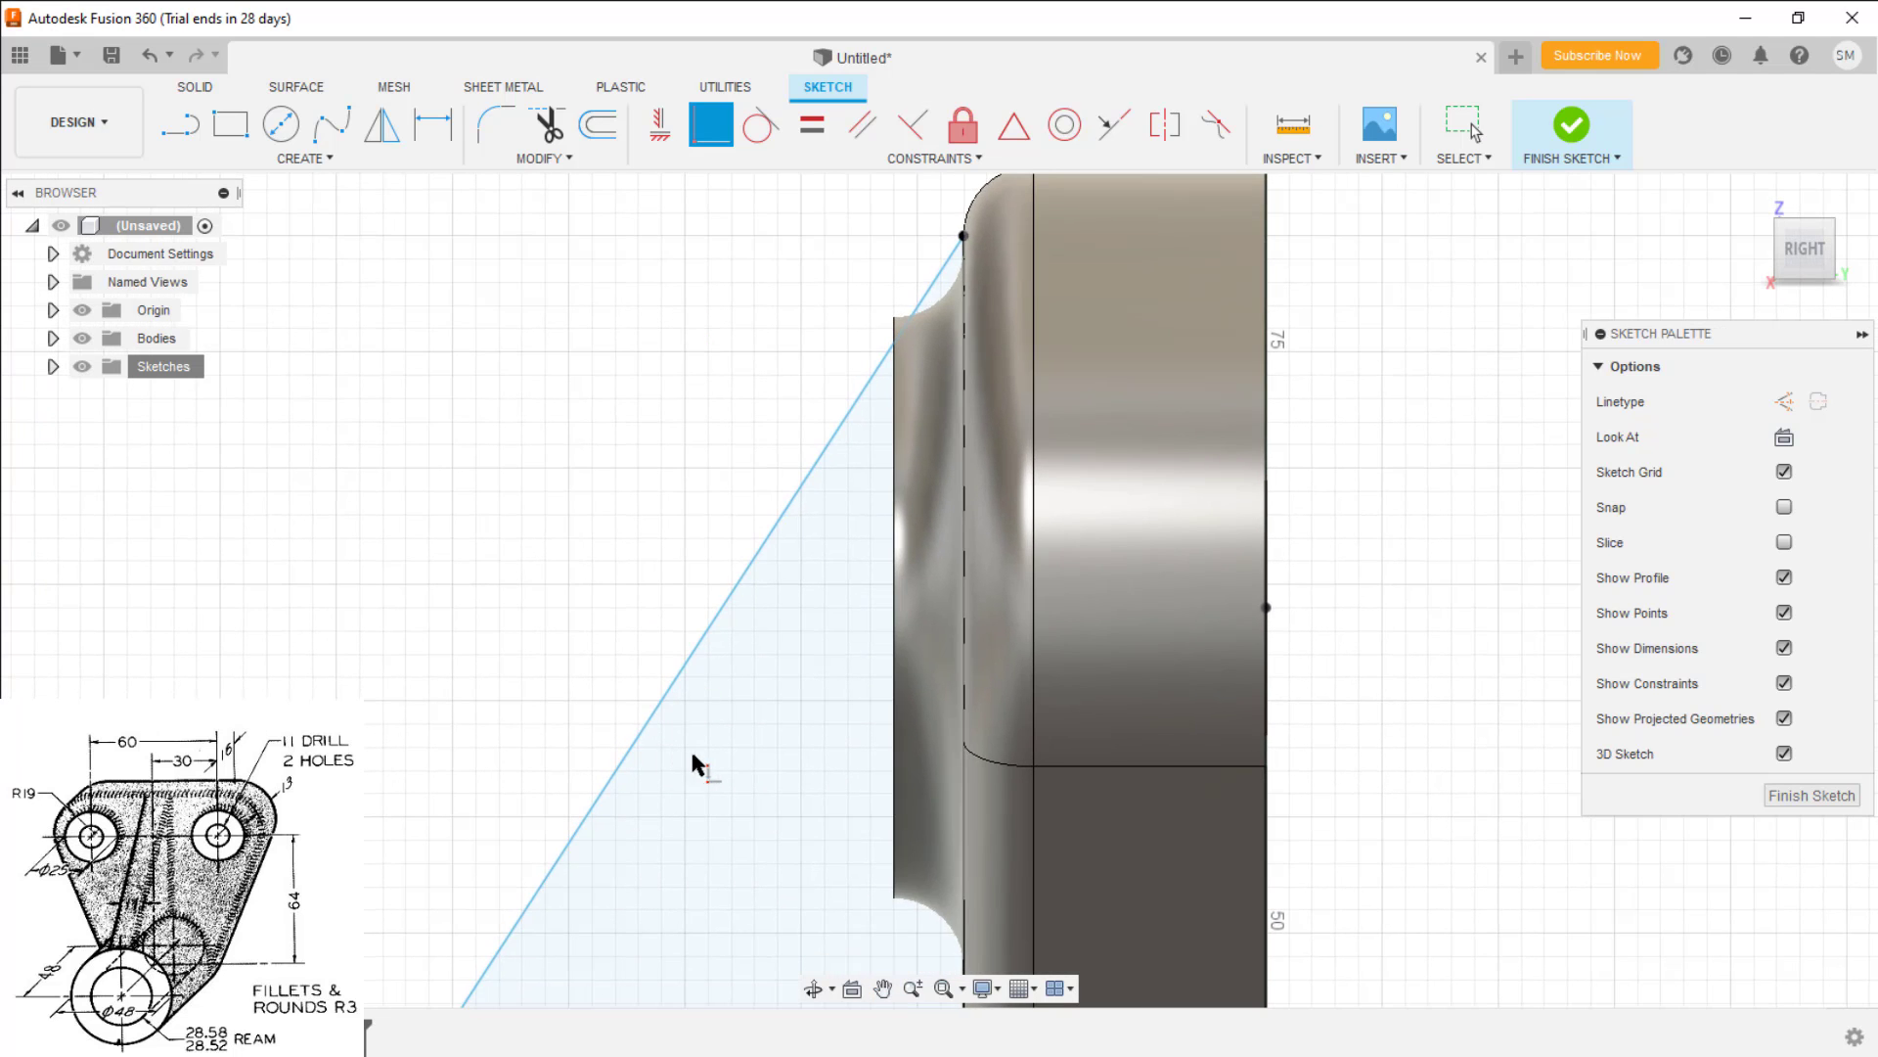
{"action": "middle_click_drag", "start_coordinate": [697, 763], "coordinate": [772, 487]}
{"action": "scroll", "coordinate": [745, 574], "scroll_direction": "down", "scroll_amount": 3}
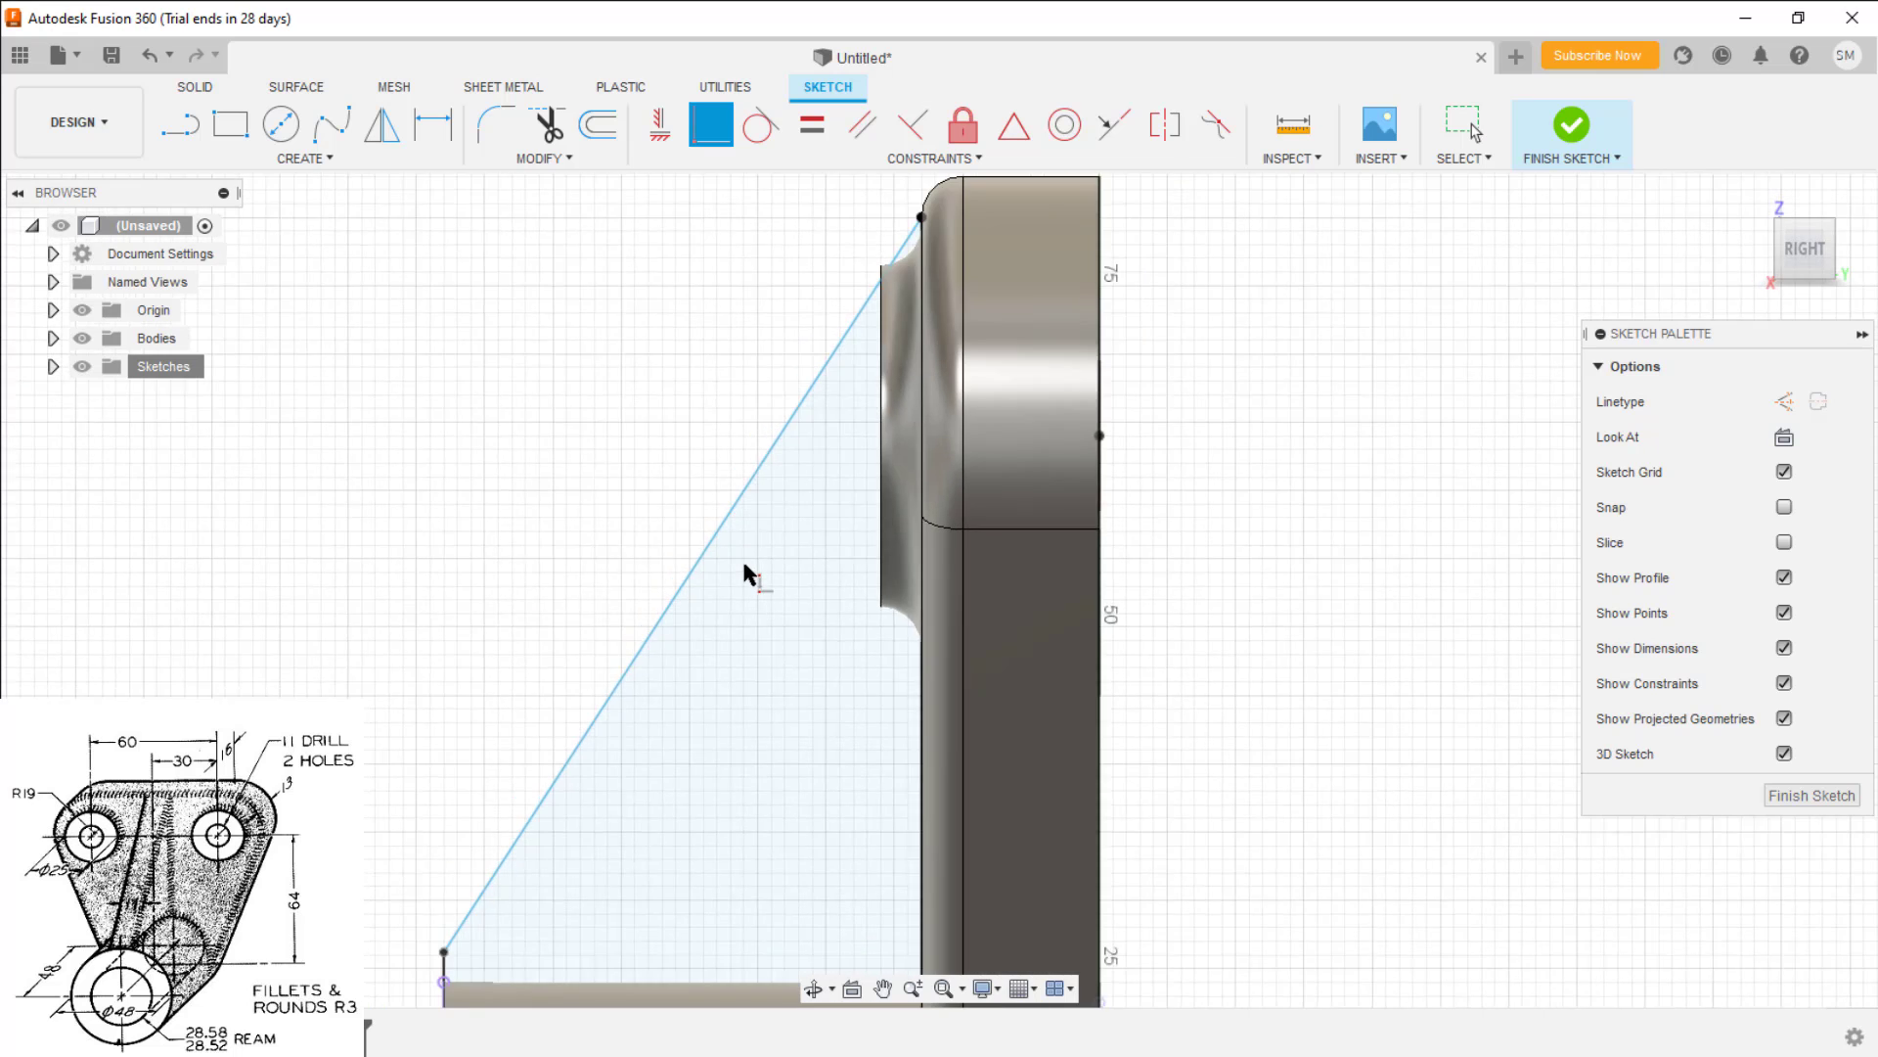
{"action": "scroll", "coordinate": [477, 935], "scroll_direction": "up", "scroll_amount": 2}
{"action": "middle_click_drag", "start_coordinate": [474, 943], "coordinate": [804, 776]}
{"action": "scroll", "coordinate": [805, 783], "scroll_direction": "up", "scroll_amount": 2}
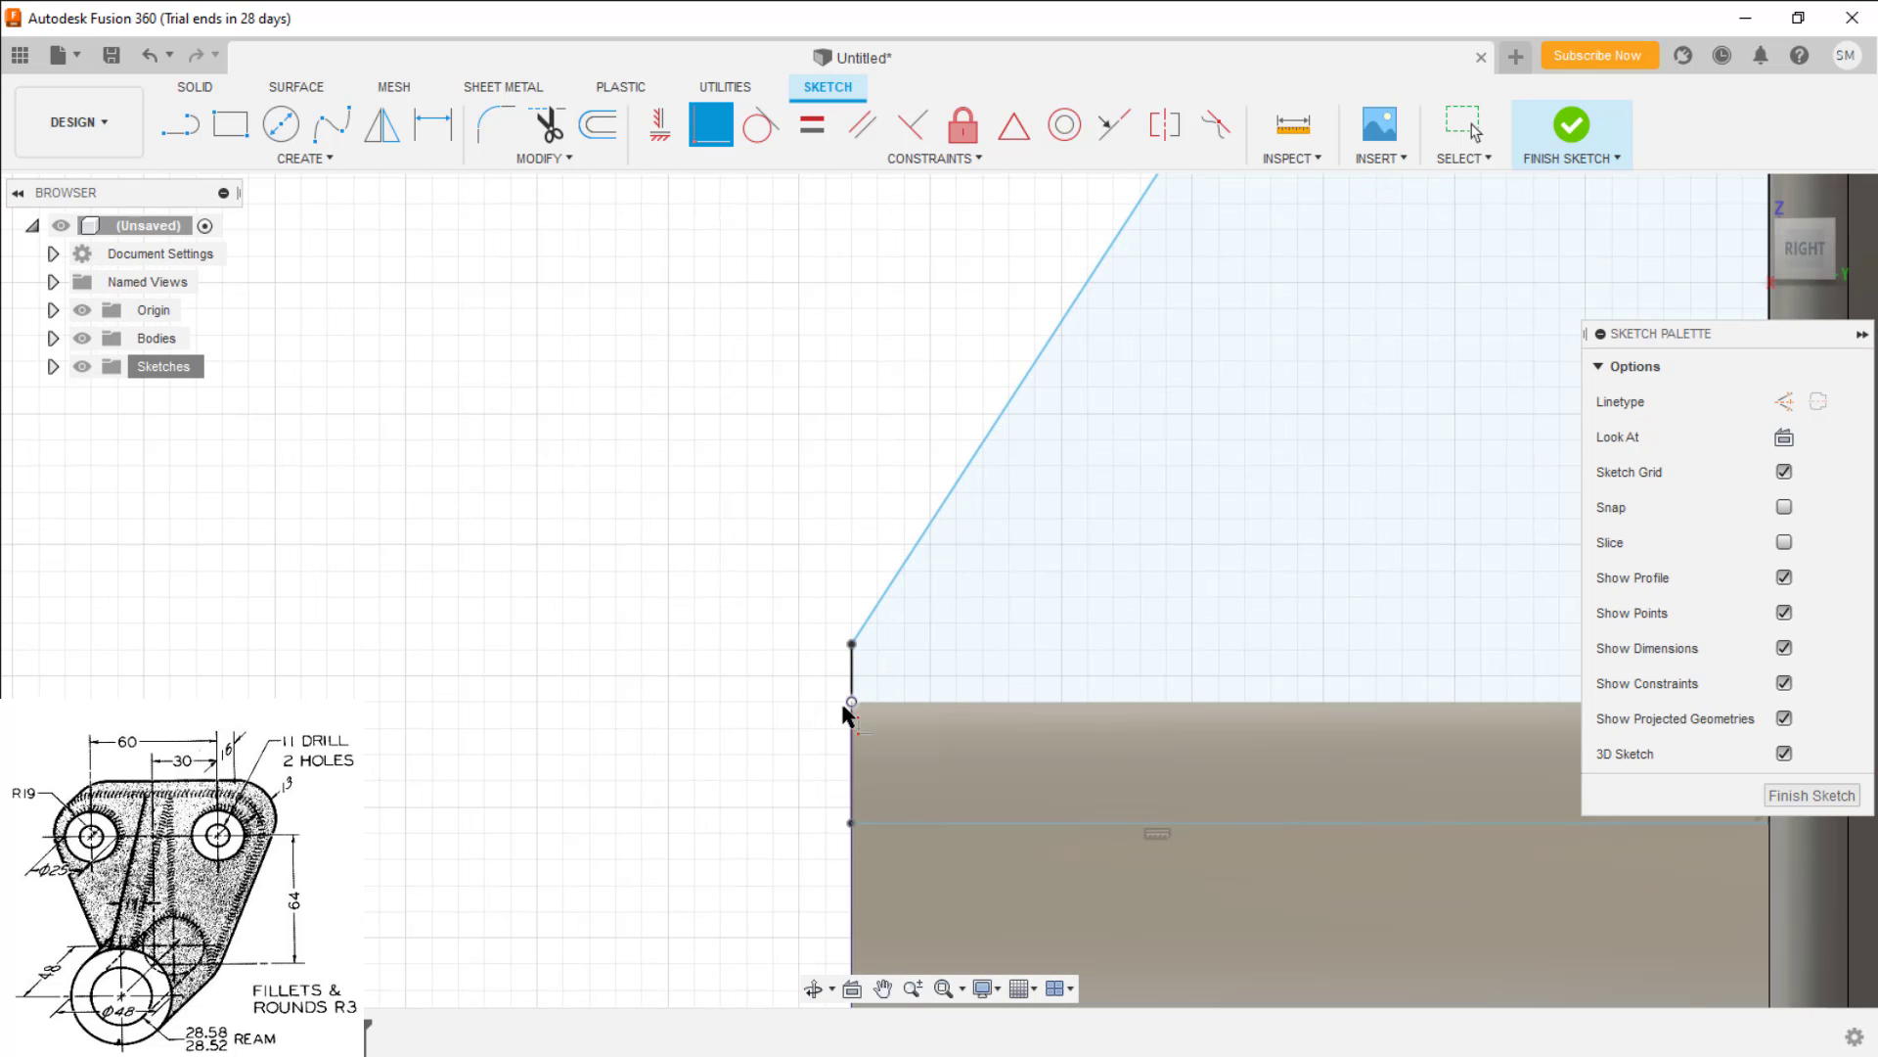
{"action": "key", "text": "Escape"}
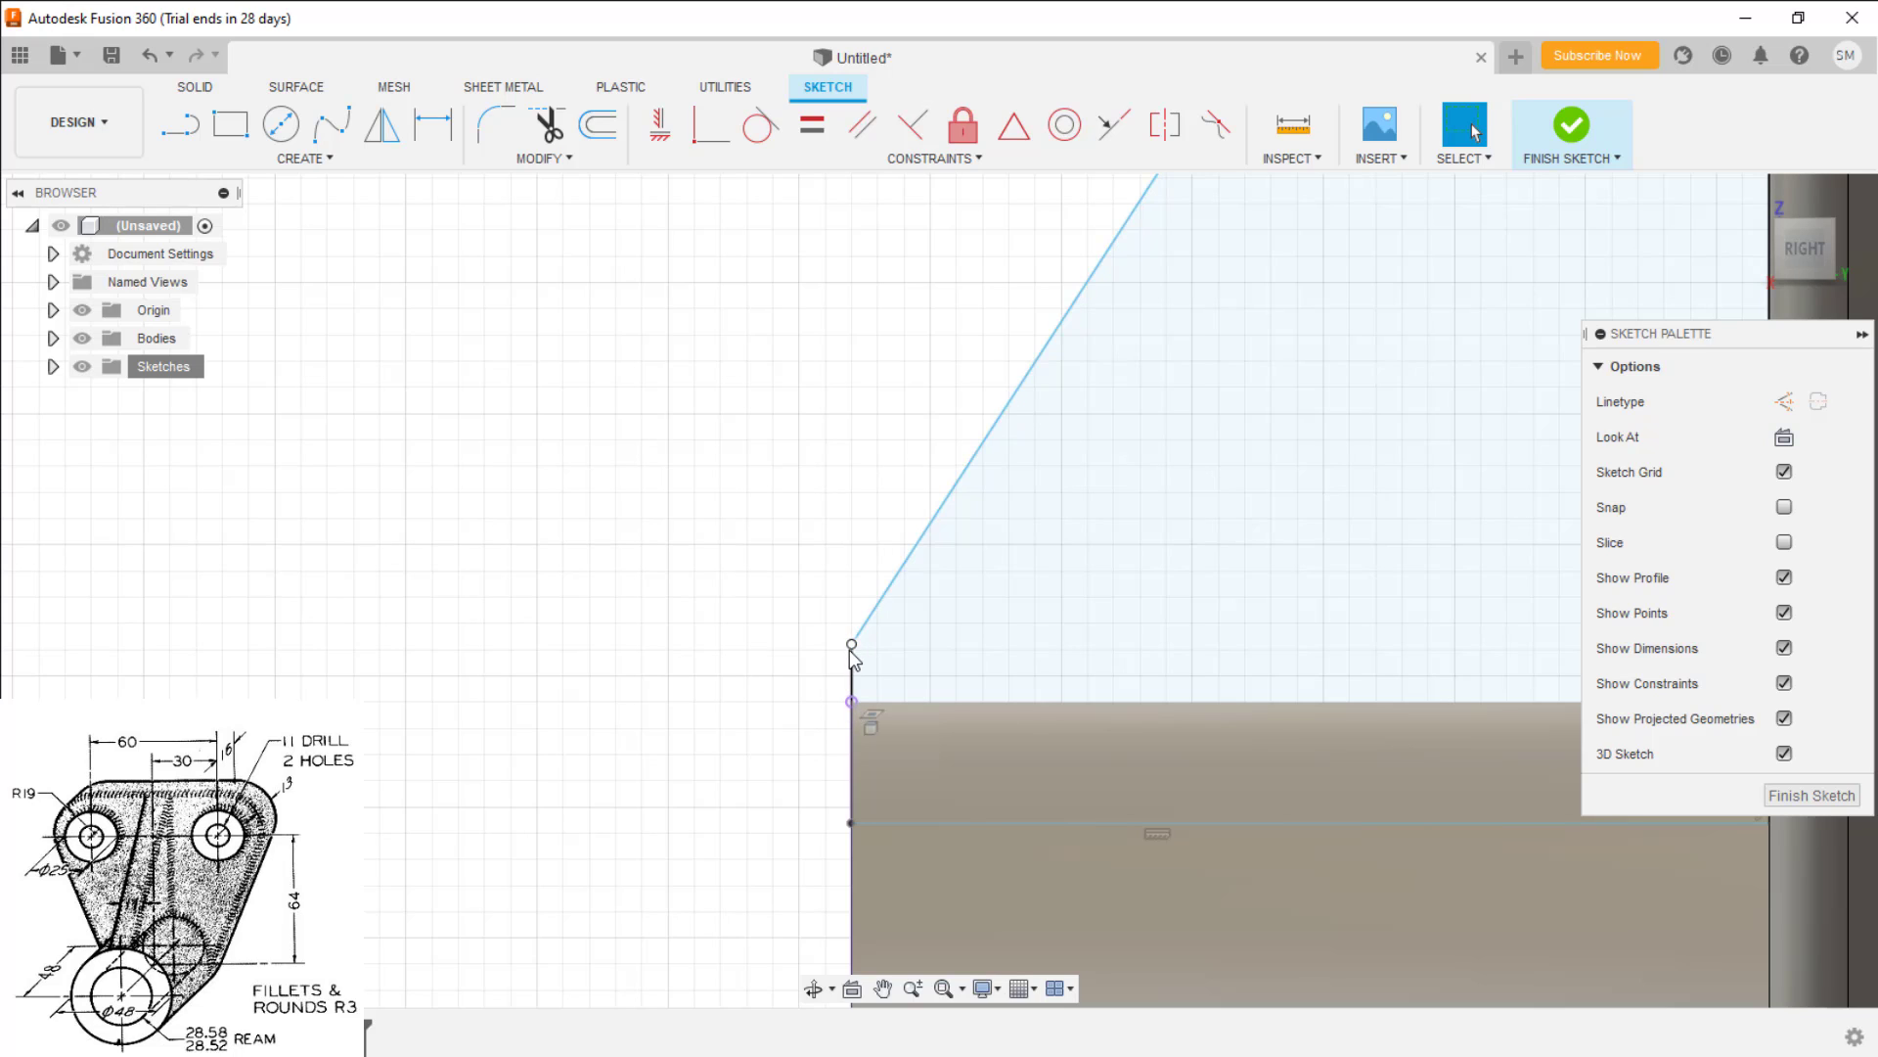
{"action": "left_click_drag", "start_coordinate": [851, 643], "coordinate": [851, 701]}
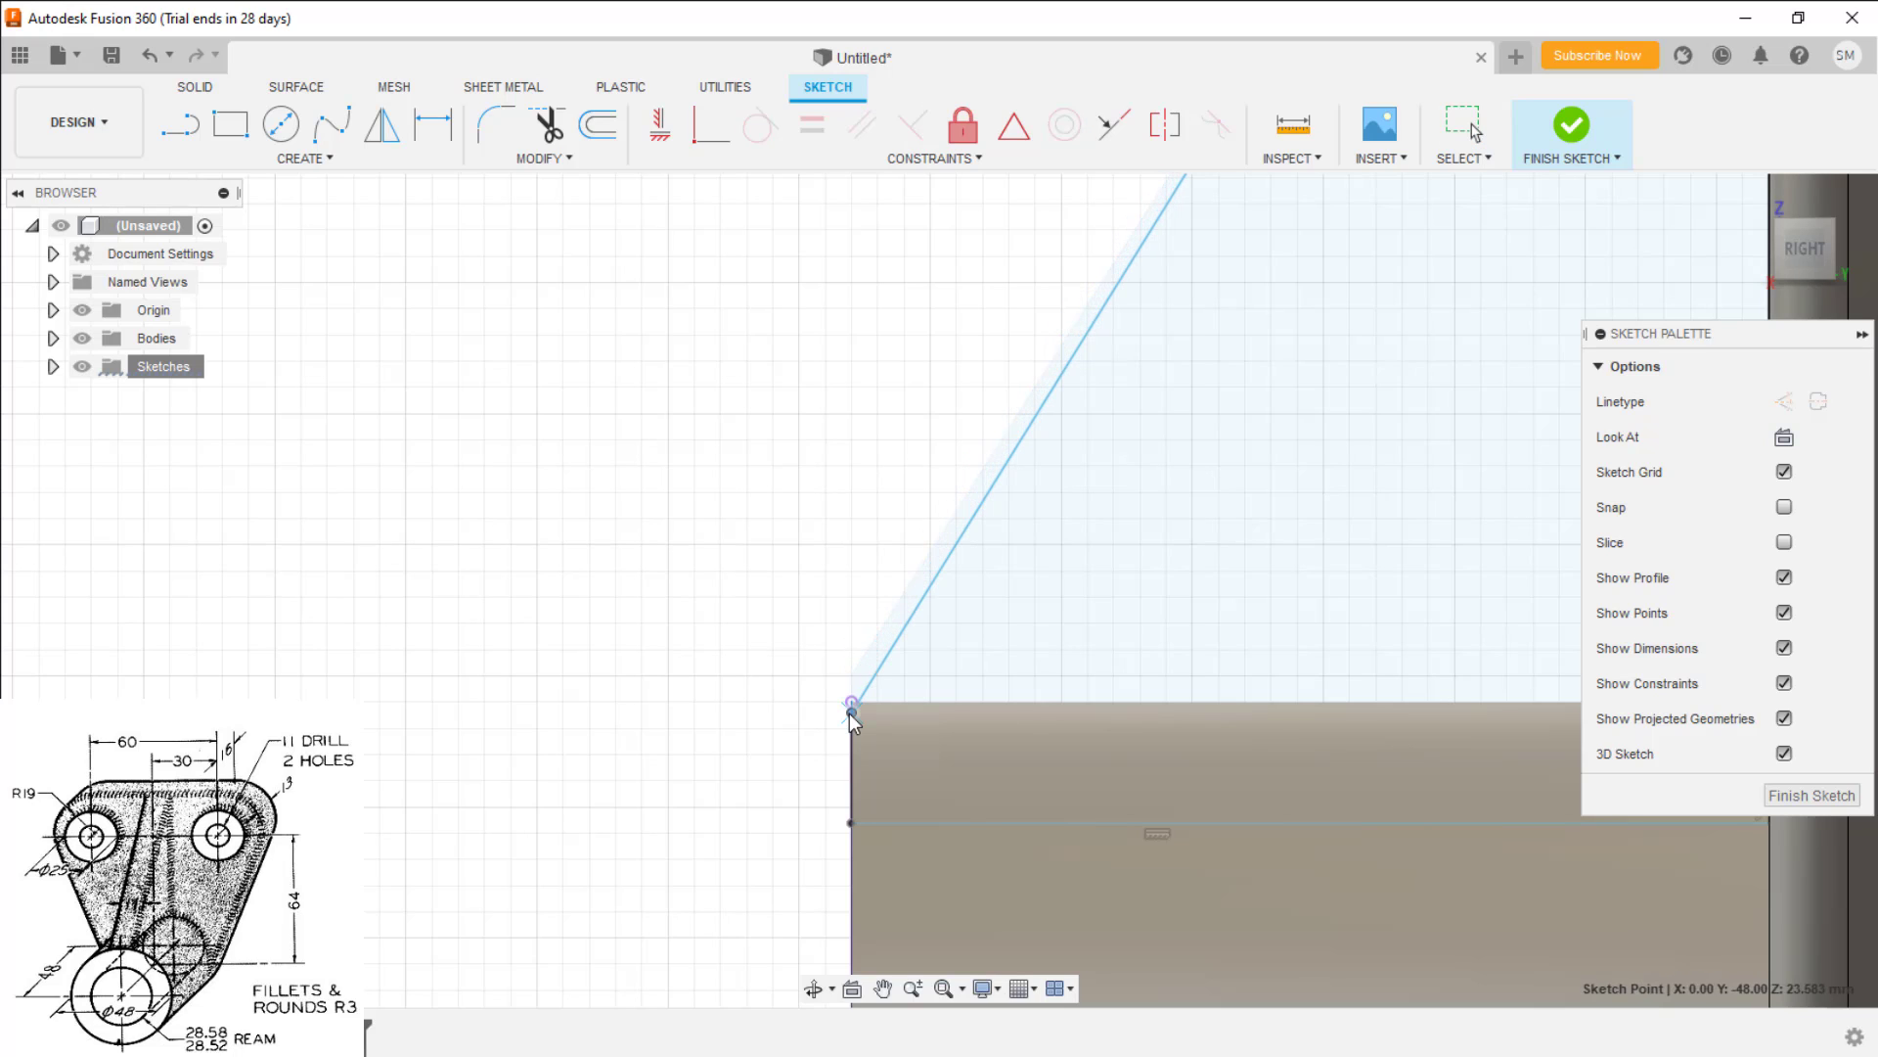
Check the rib profile against the plate and hub in a 3D view, and finish the sketch
{"action": "scroll", "coordinate": [673, 719], "scroll_direction": "down", "scroll_amount": 4}
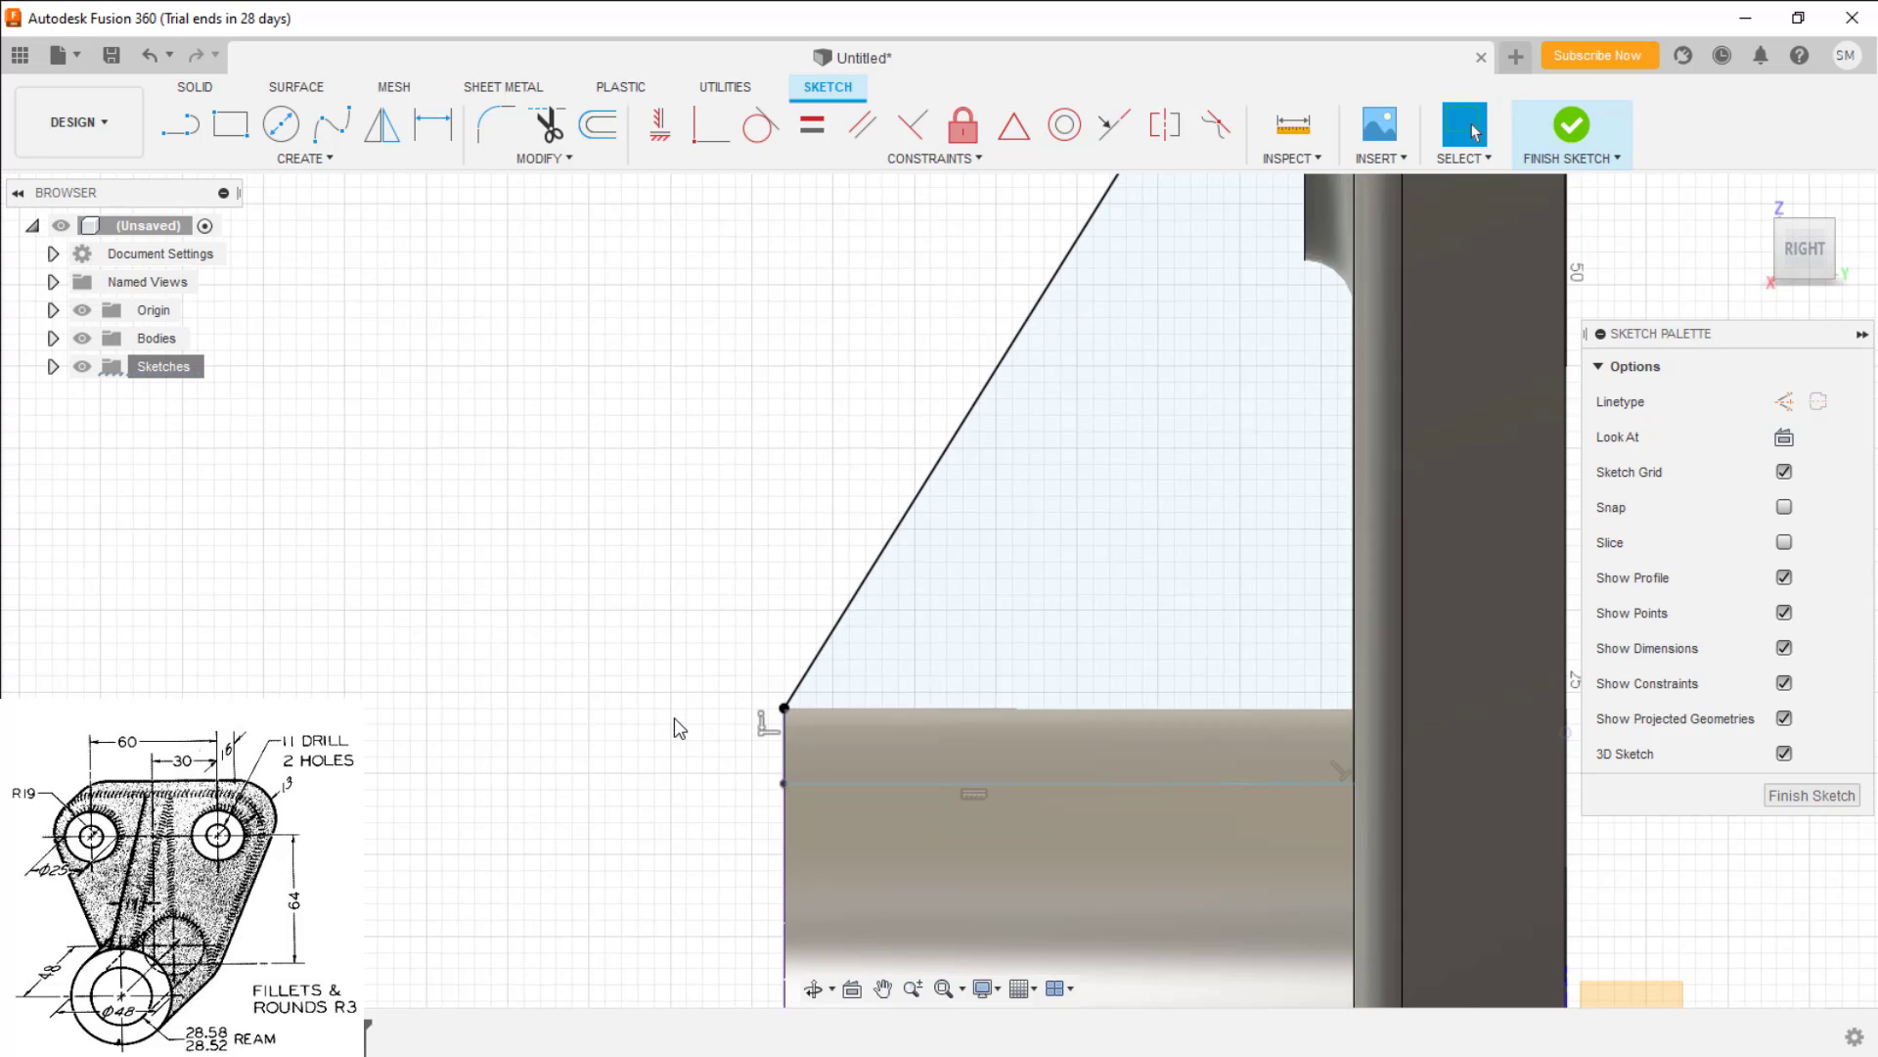
{"action": "middle_click_drag", "start_coordinate": [693, 775], "coordinate": [602, 820], "text": "shift"}
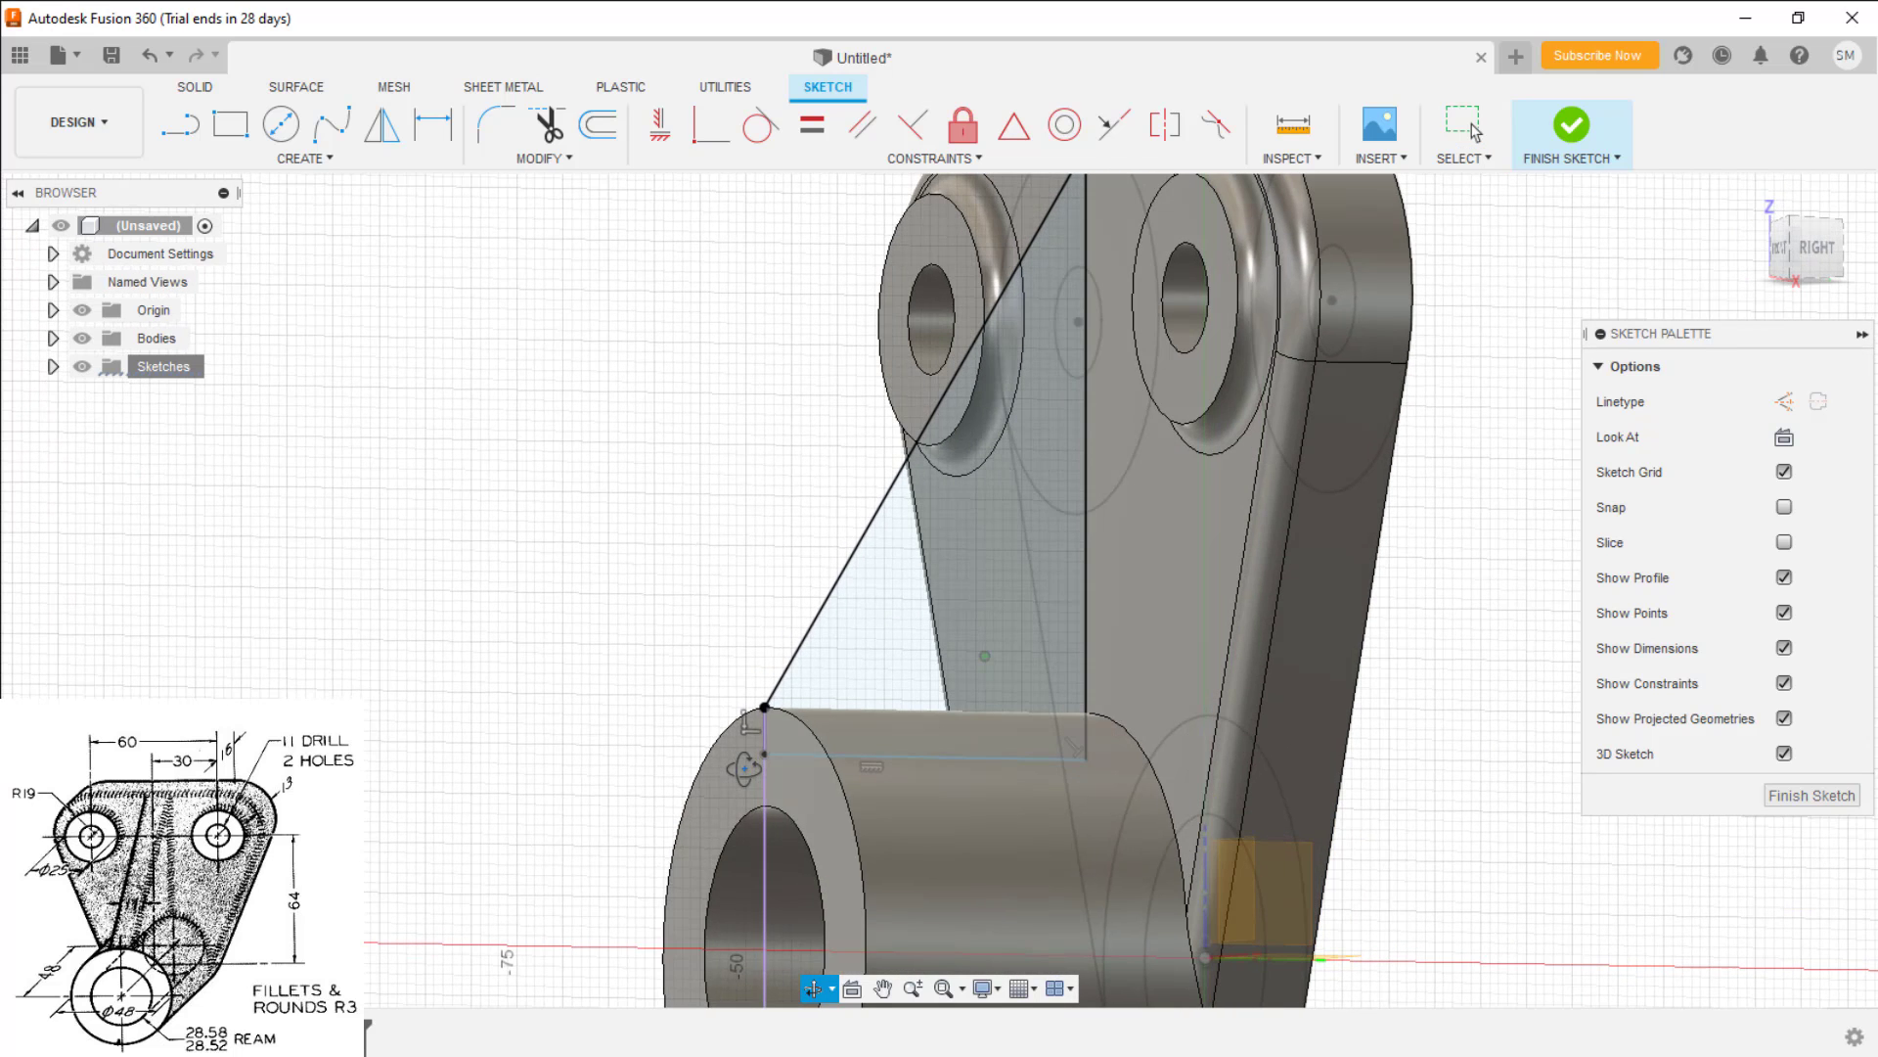
{"action": "scroll", "coordinate": [643, 759], "scroll_direction": "down", "scroll_amount": 3}
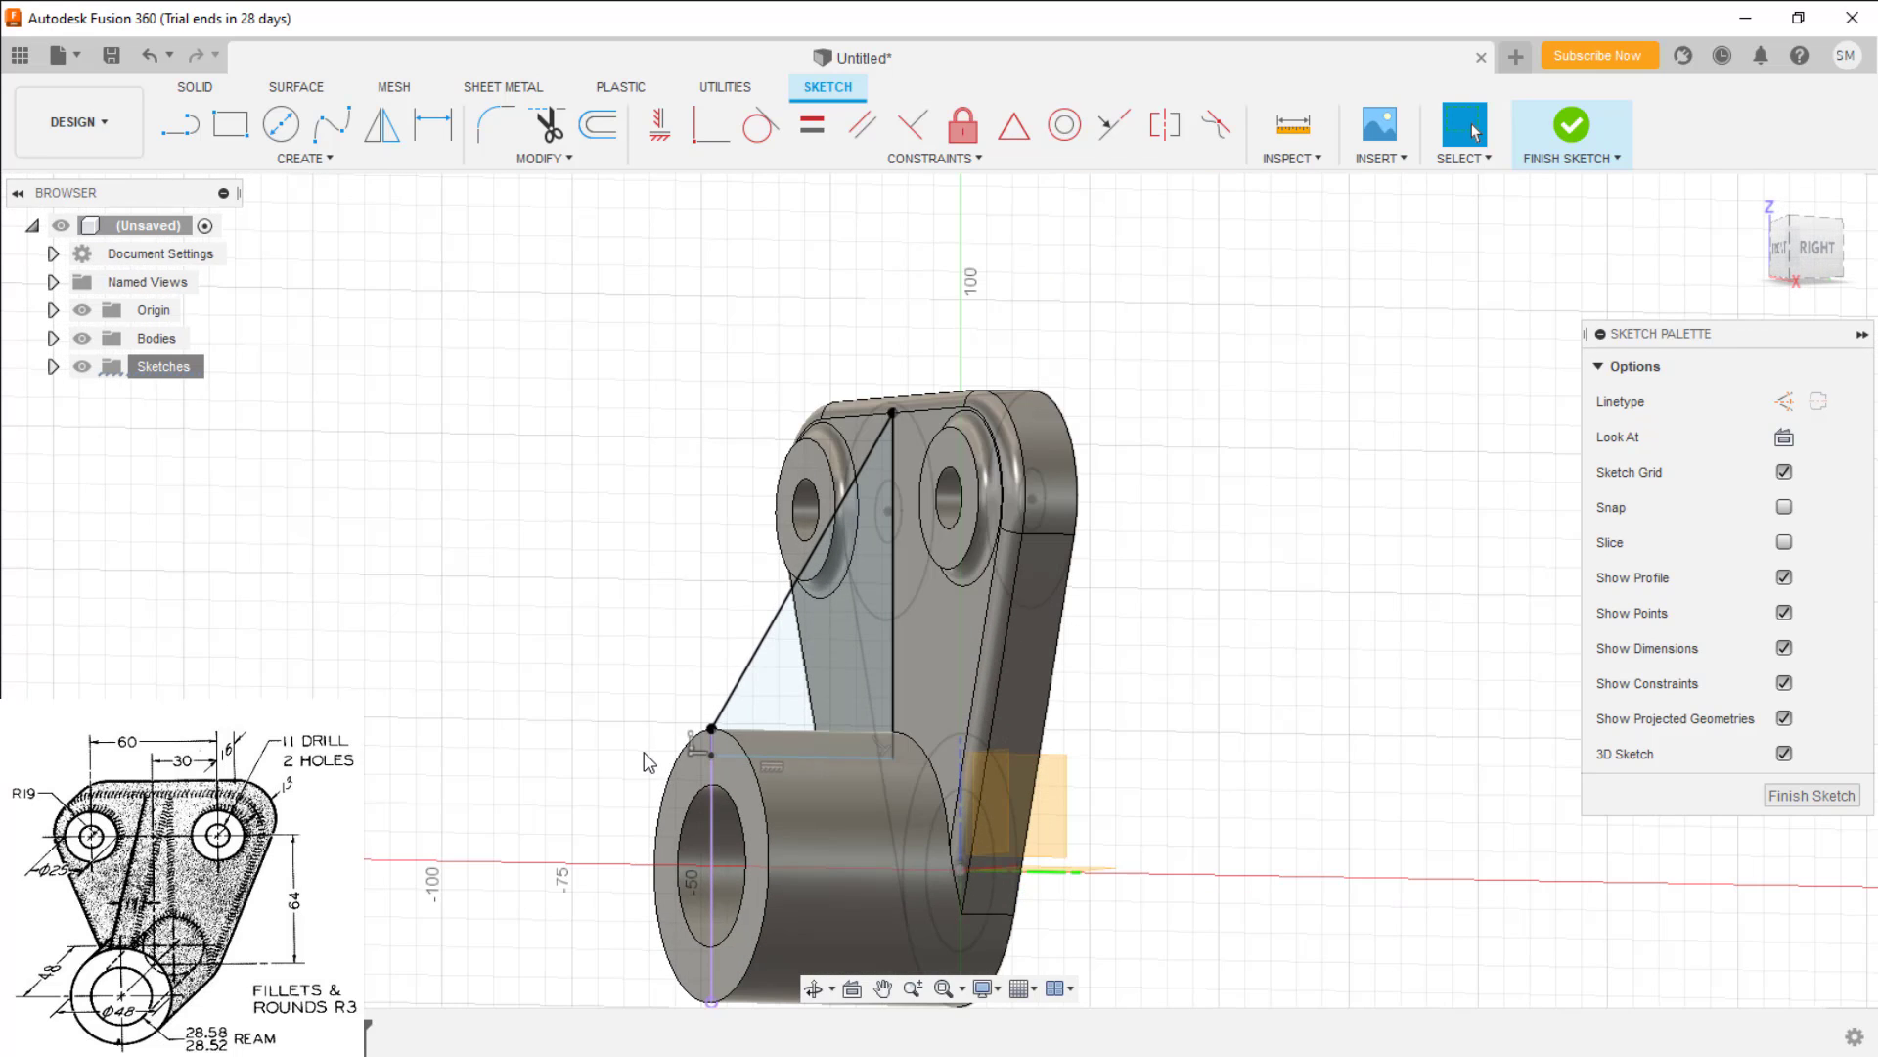
{"action": "middle_click_drag", "start_coordinate": [644, 755], "coordinate": [734, 670]}
{"action": "left_click", "coordinate": [1832, 804]}
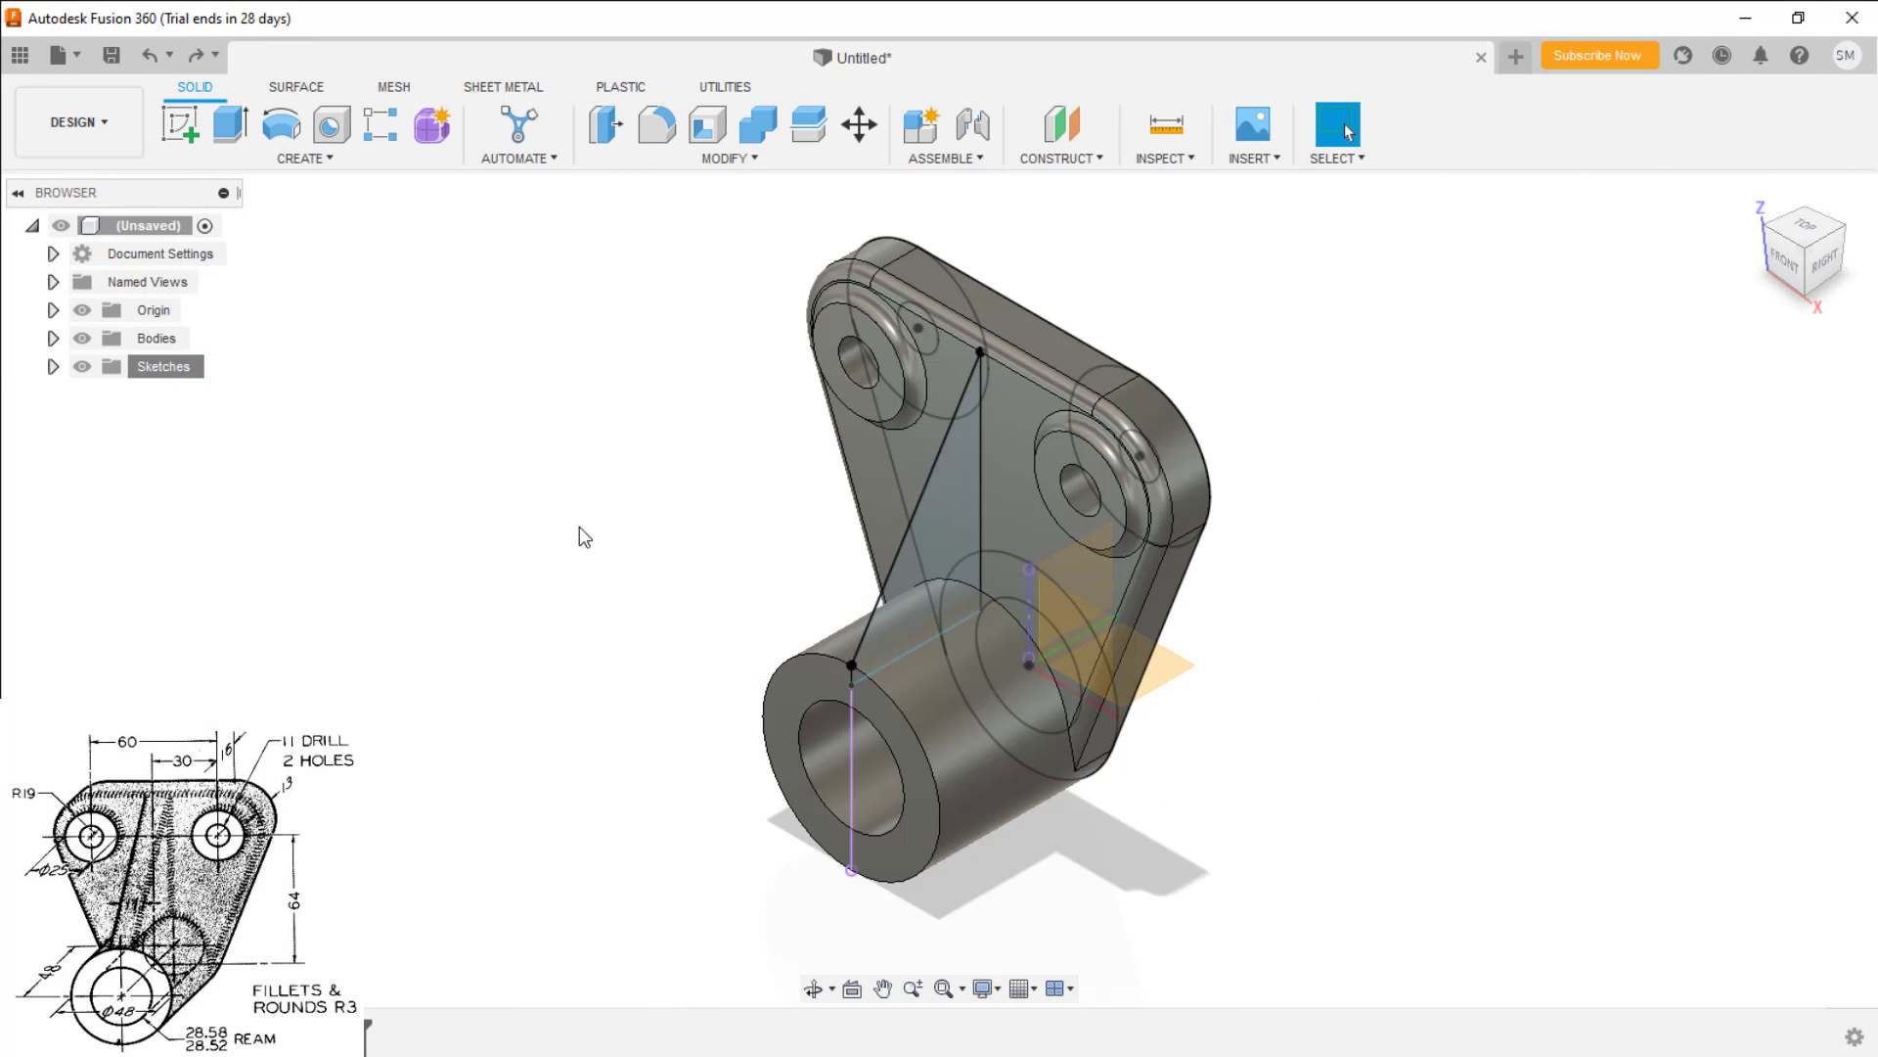
Extrude the triangular rib profile symmetrically to a total thickness of 11 mm, joining it to the plate and hub
{"action": "left_click", "coordinate": [944, 485]}
{"action": "right_click", "coordinate": [944, 485]}
{"action": "left_click", "coordinate": [1021, 455]}
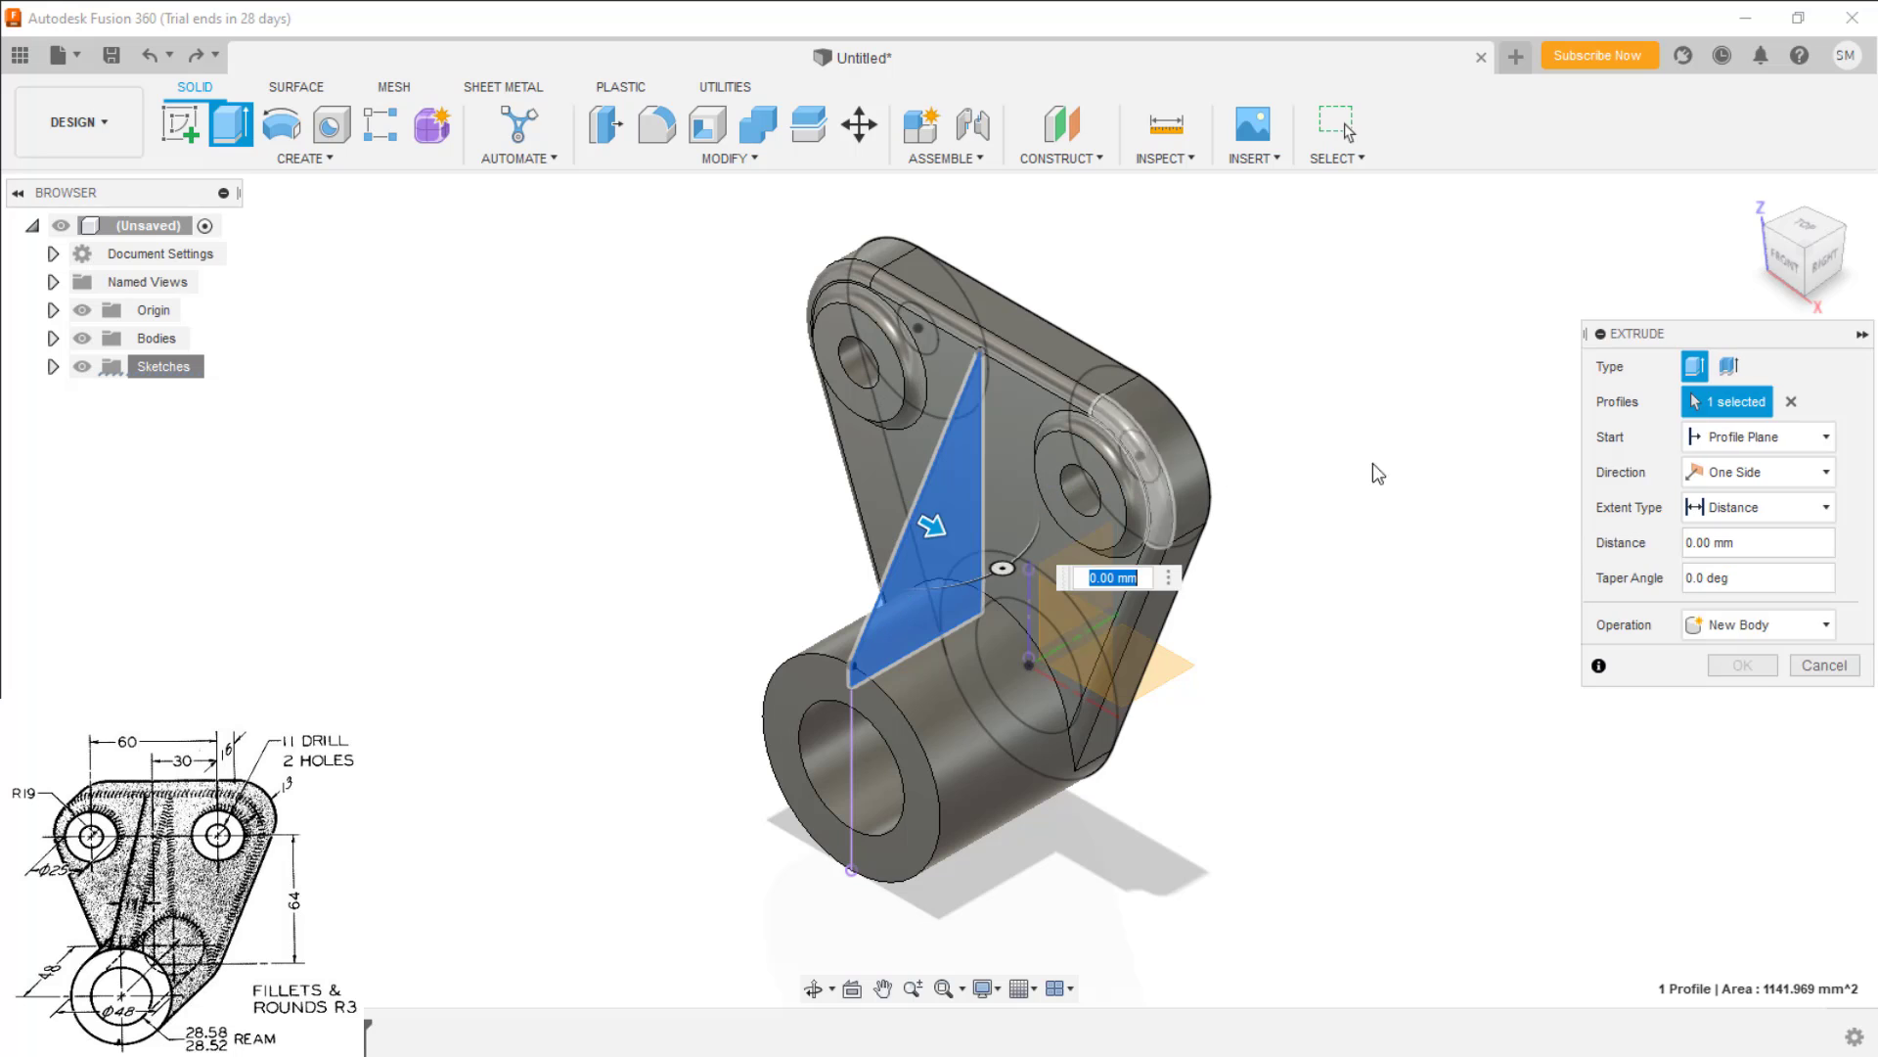
{"action": "left_click", "coordinate": [1751, 624]}
{"action": "left_click", "coordinate": [1724, 657]}
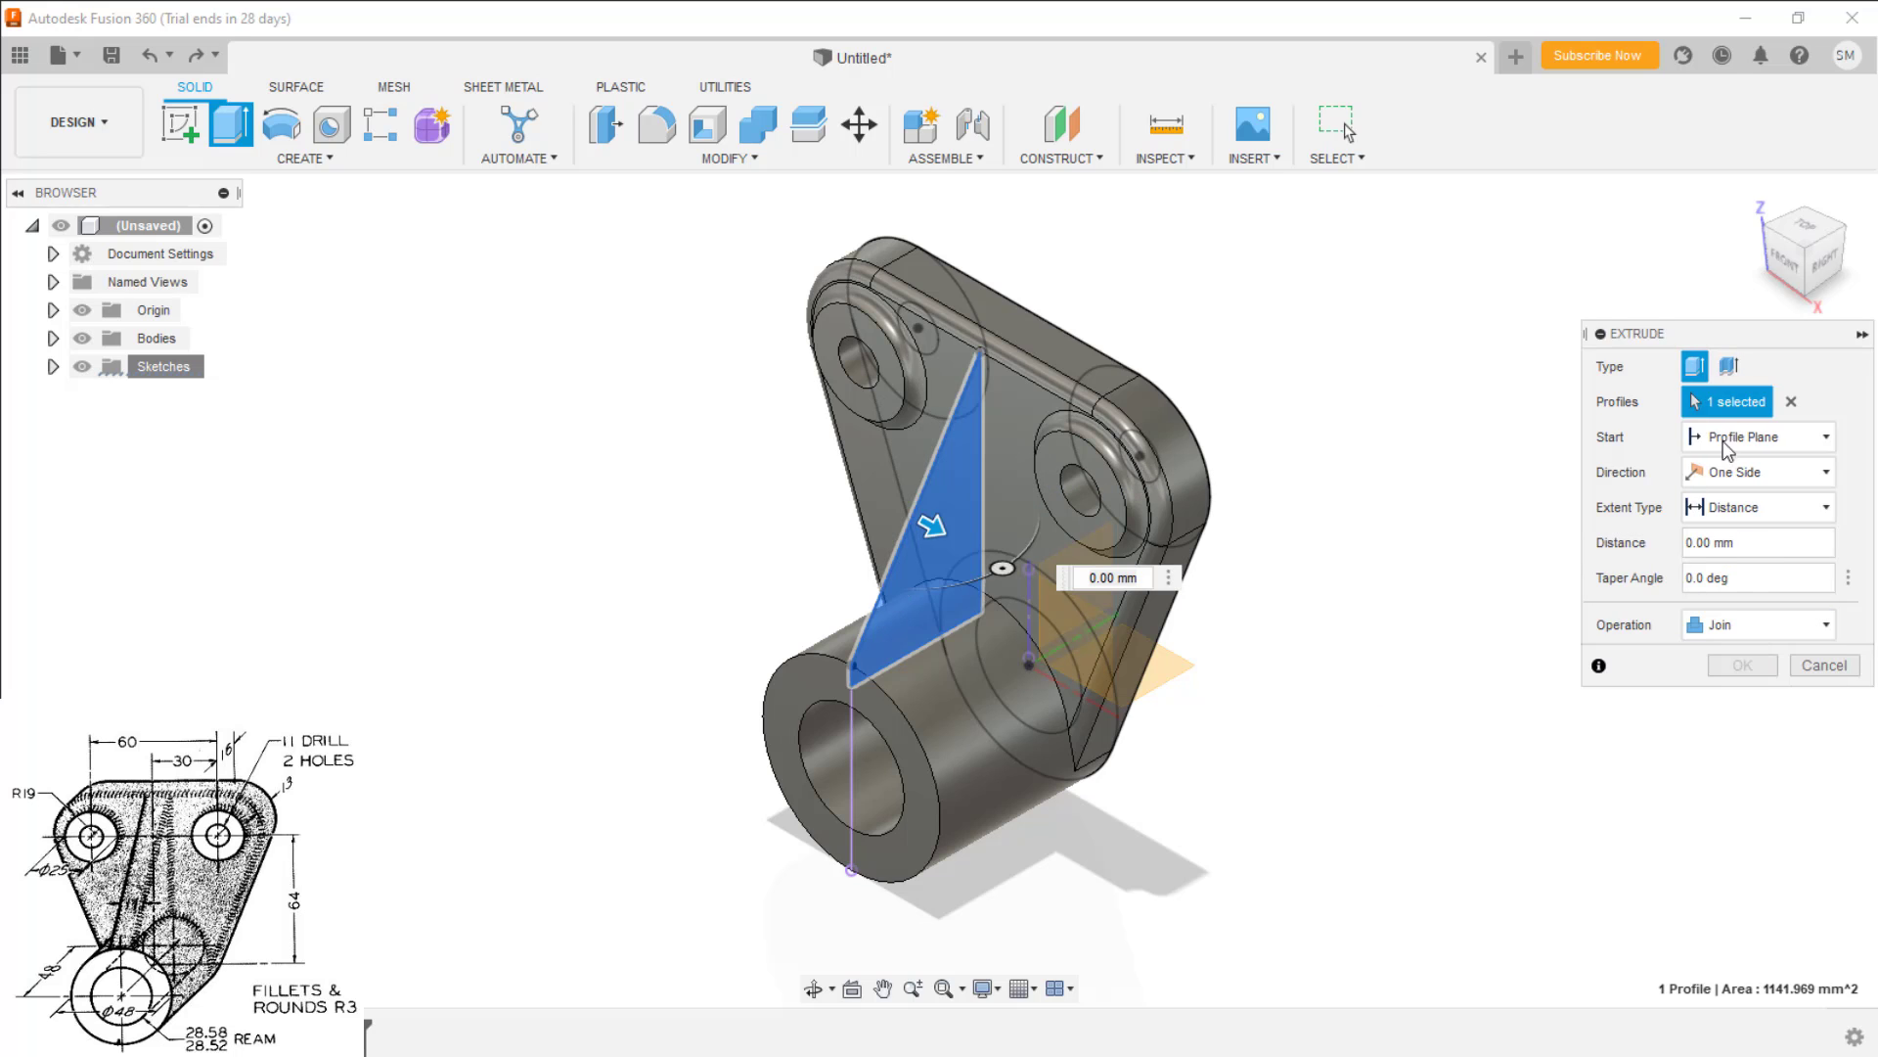
{"action": "left_click", "coordinate": [1760, 472]}
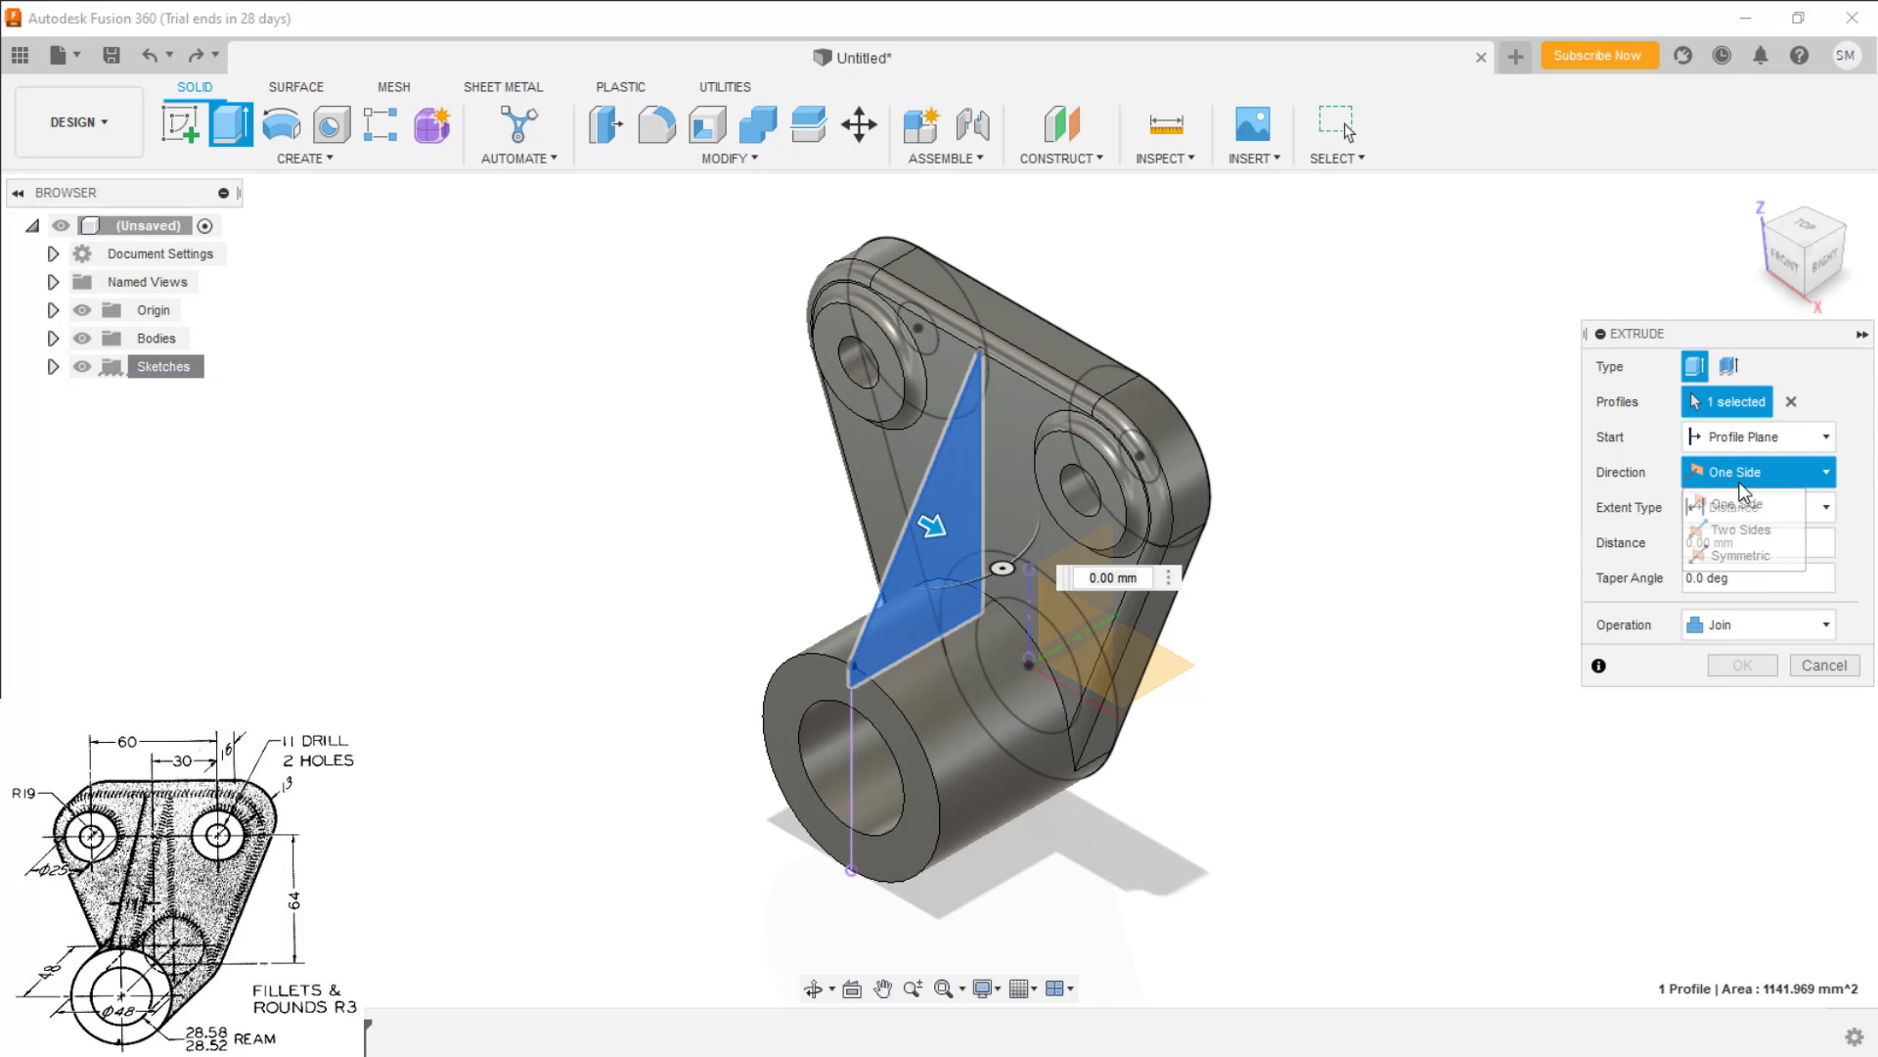
{"action": "left_click", "coordinate": [1739, 555]}
{"action": "type", "text": "10"}
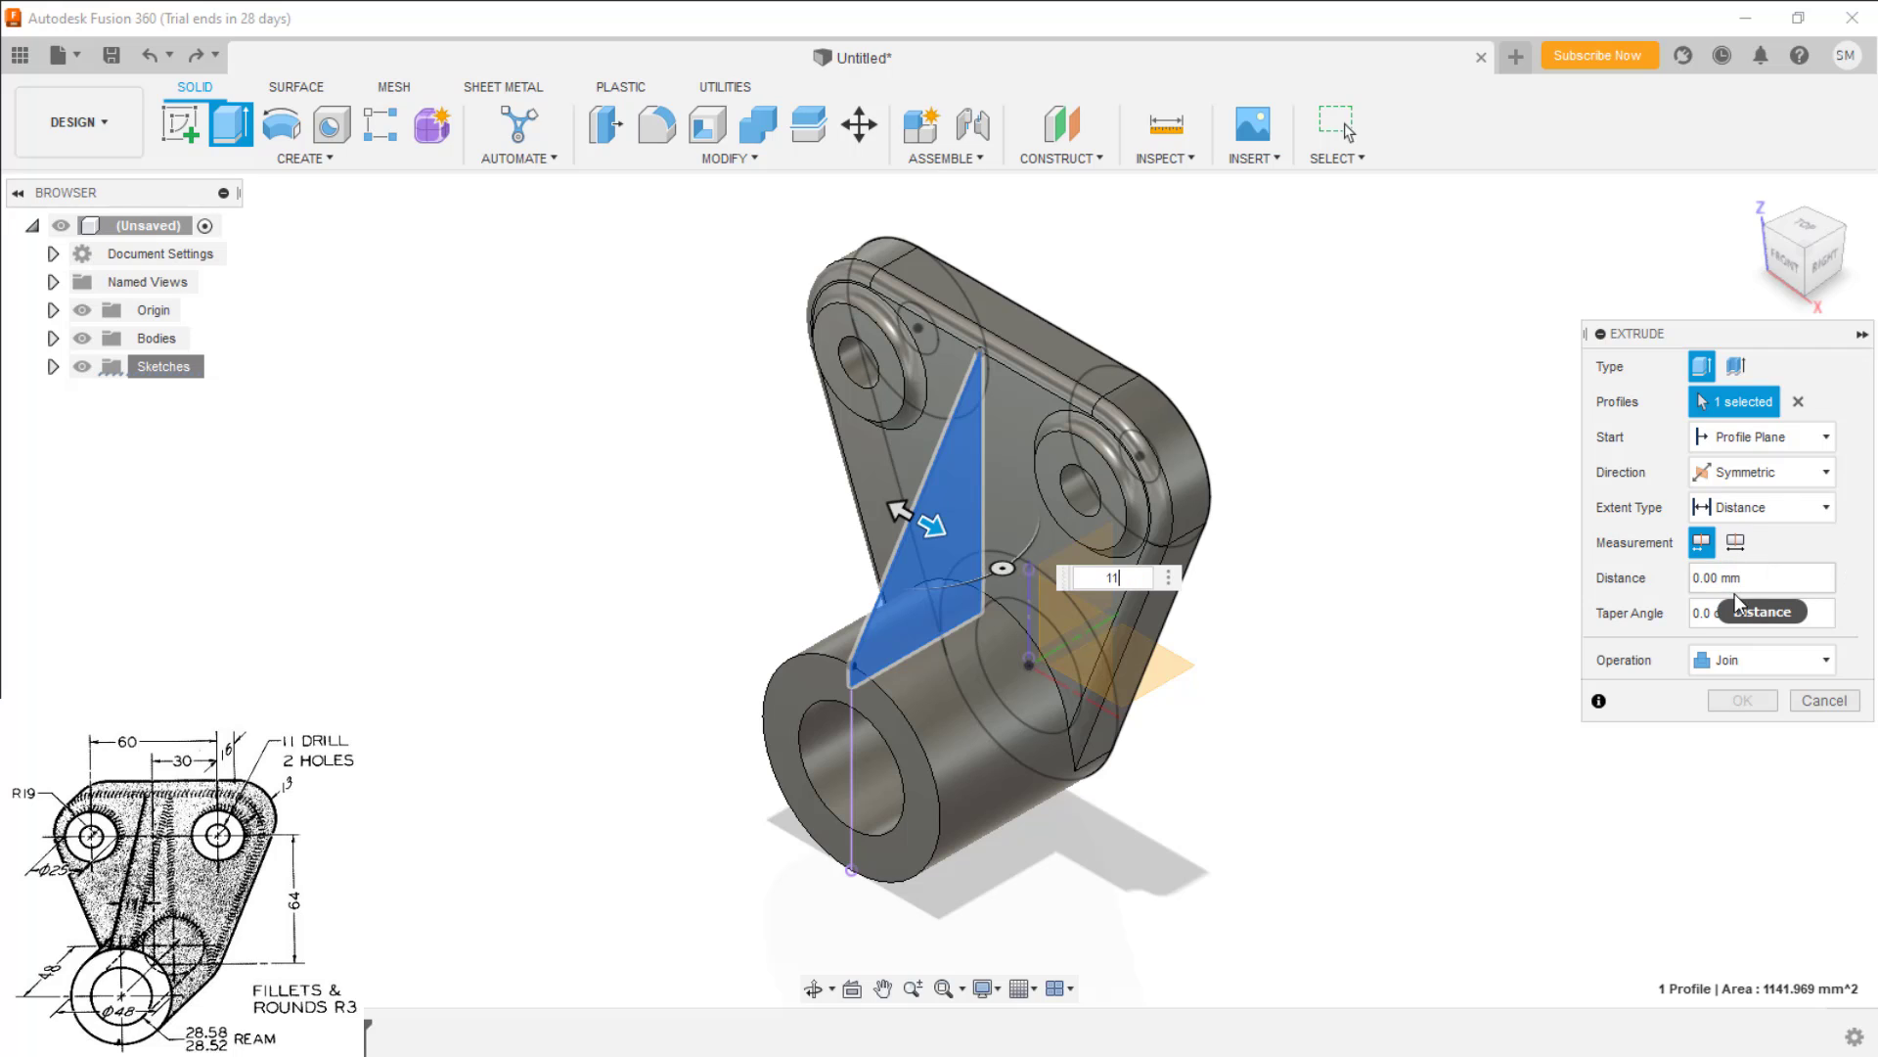
{"action": "key", "text": "Return"}
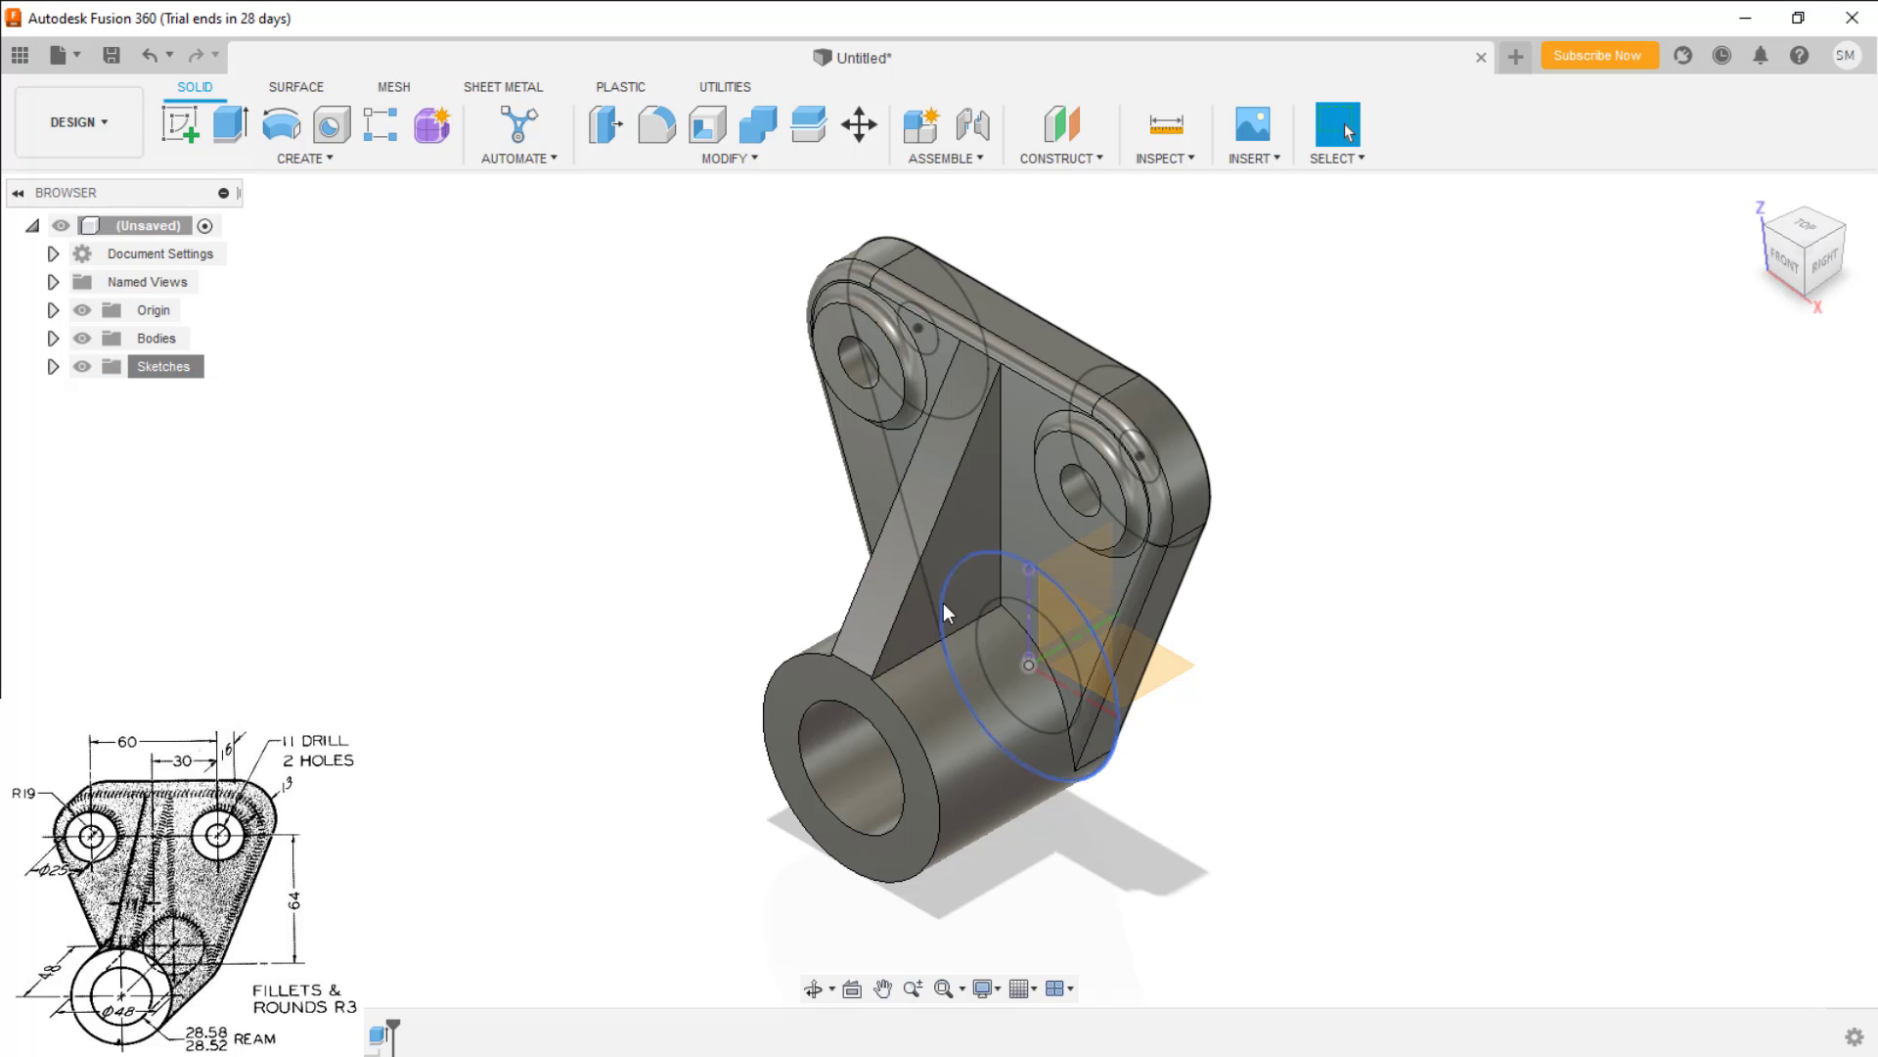
Hide all sketches and apply the Paint - Enamel Glossy (Blue) appearance to the whole bracket body
{"action": "right_click", "coordinate": [174, 366]}
{"action": "left_click", "coordinate": [235, 420]}
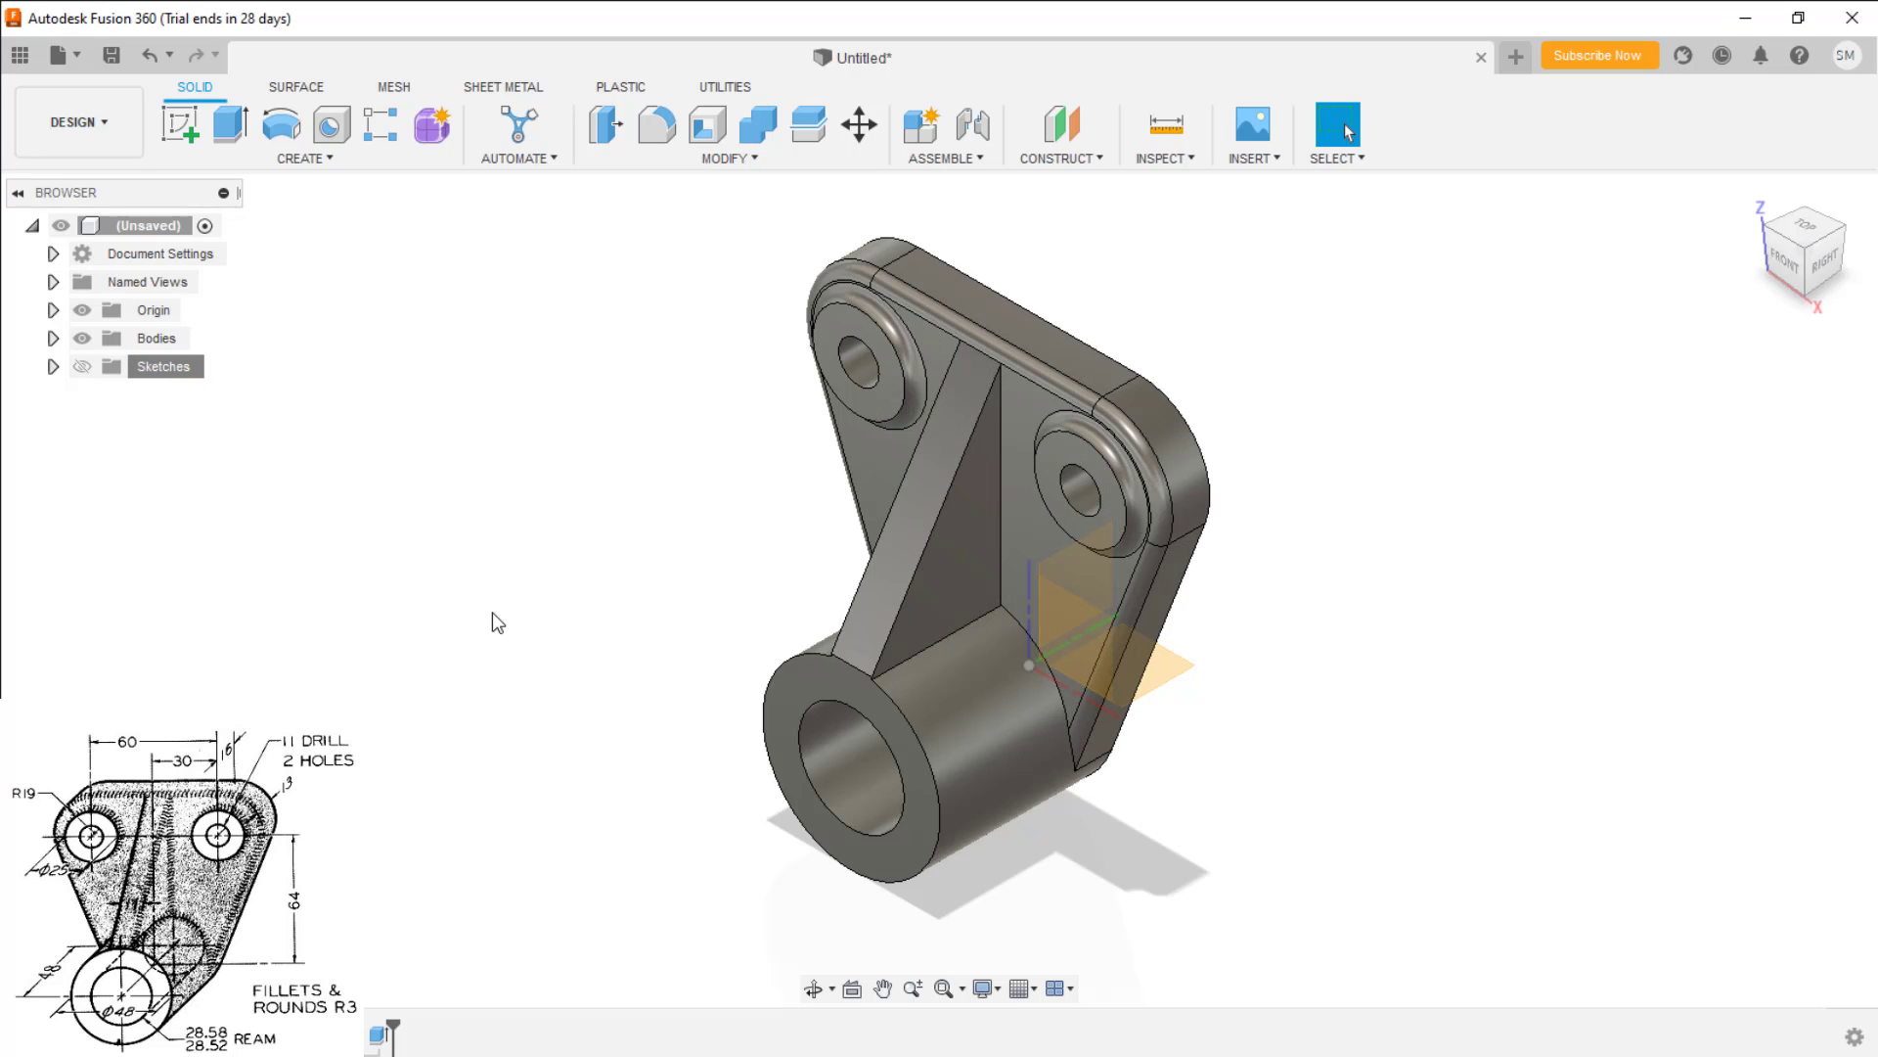
{"action": "right_click", "coordinate": [937, 442]}
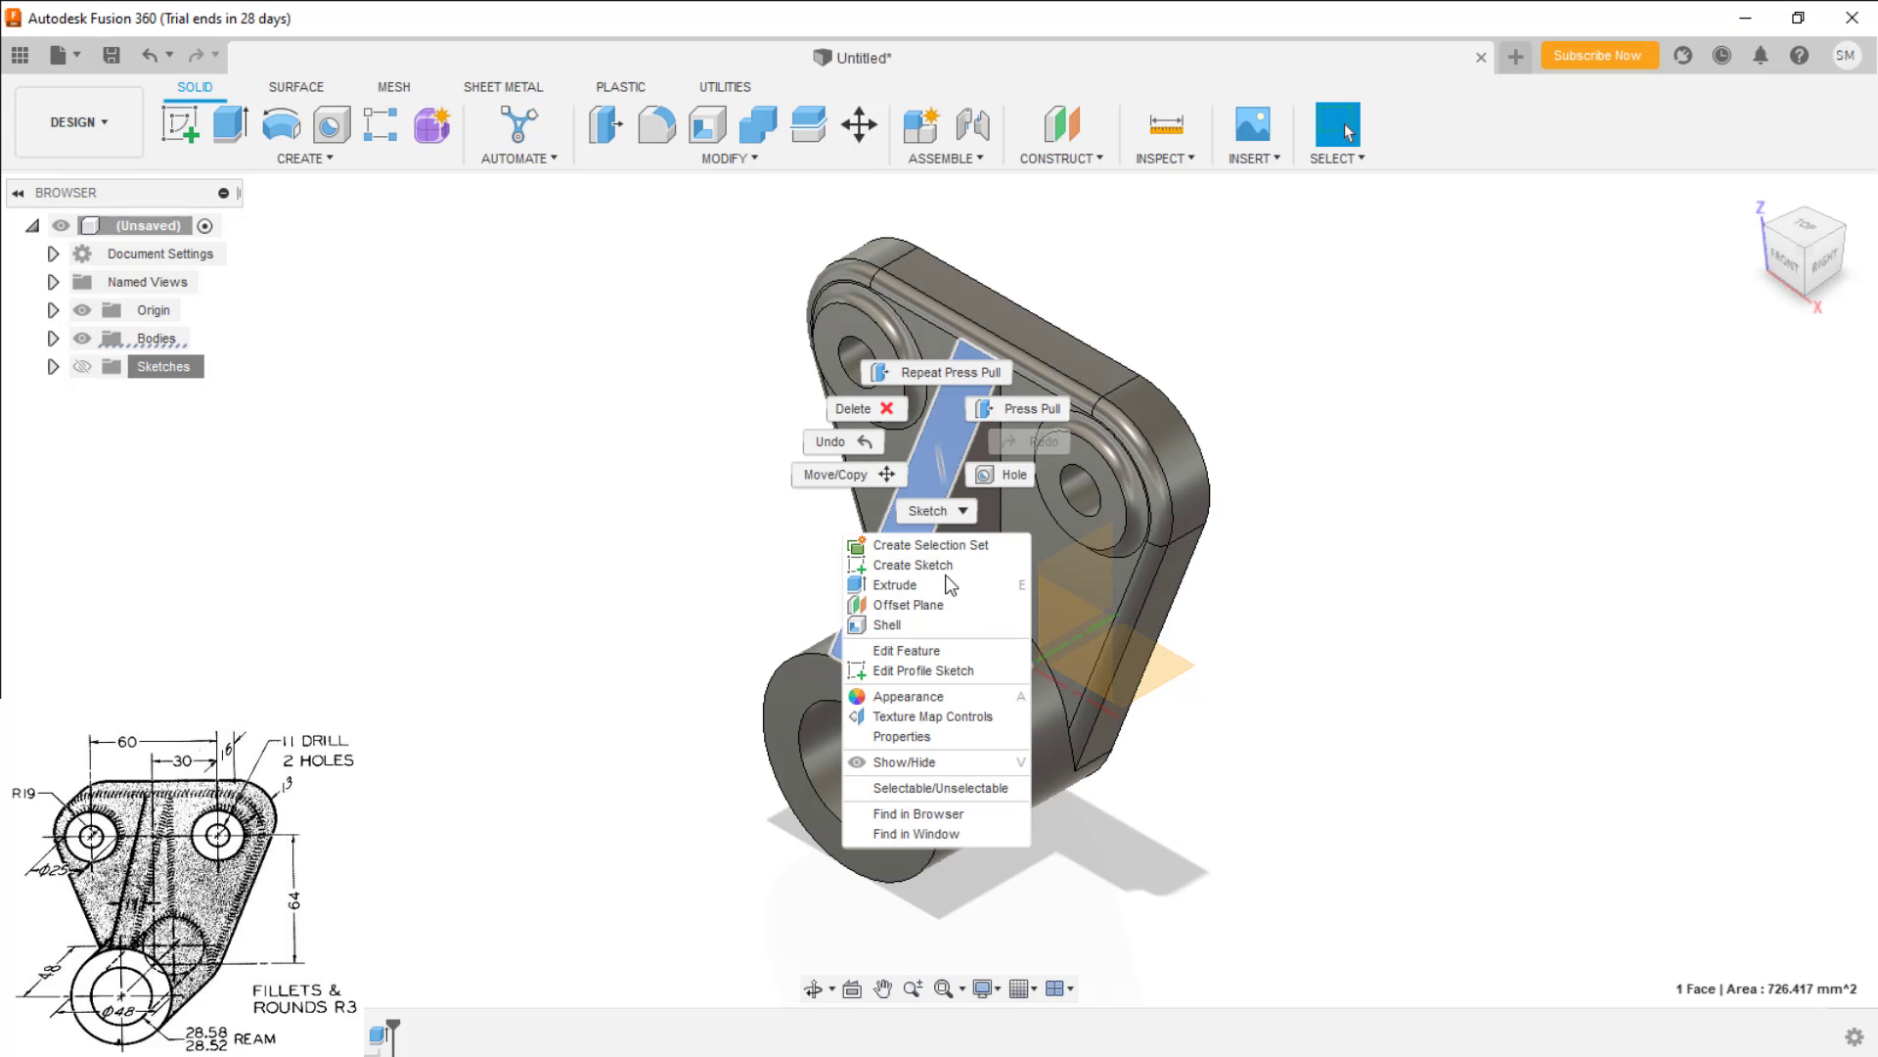
{"action": "left_click", "coordinate": [949, 698]}
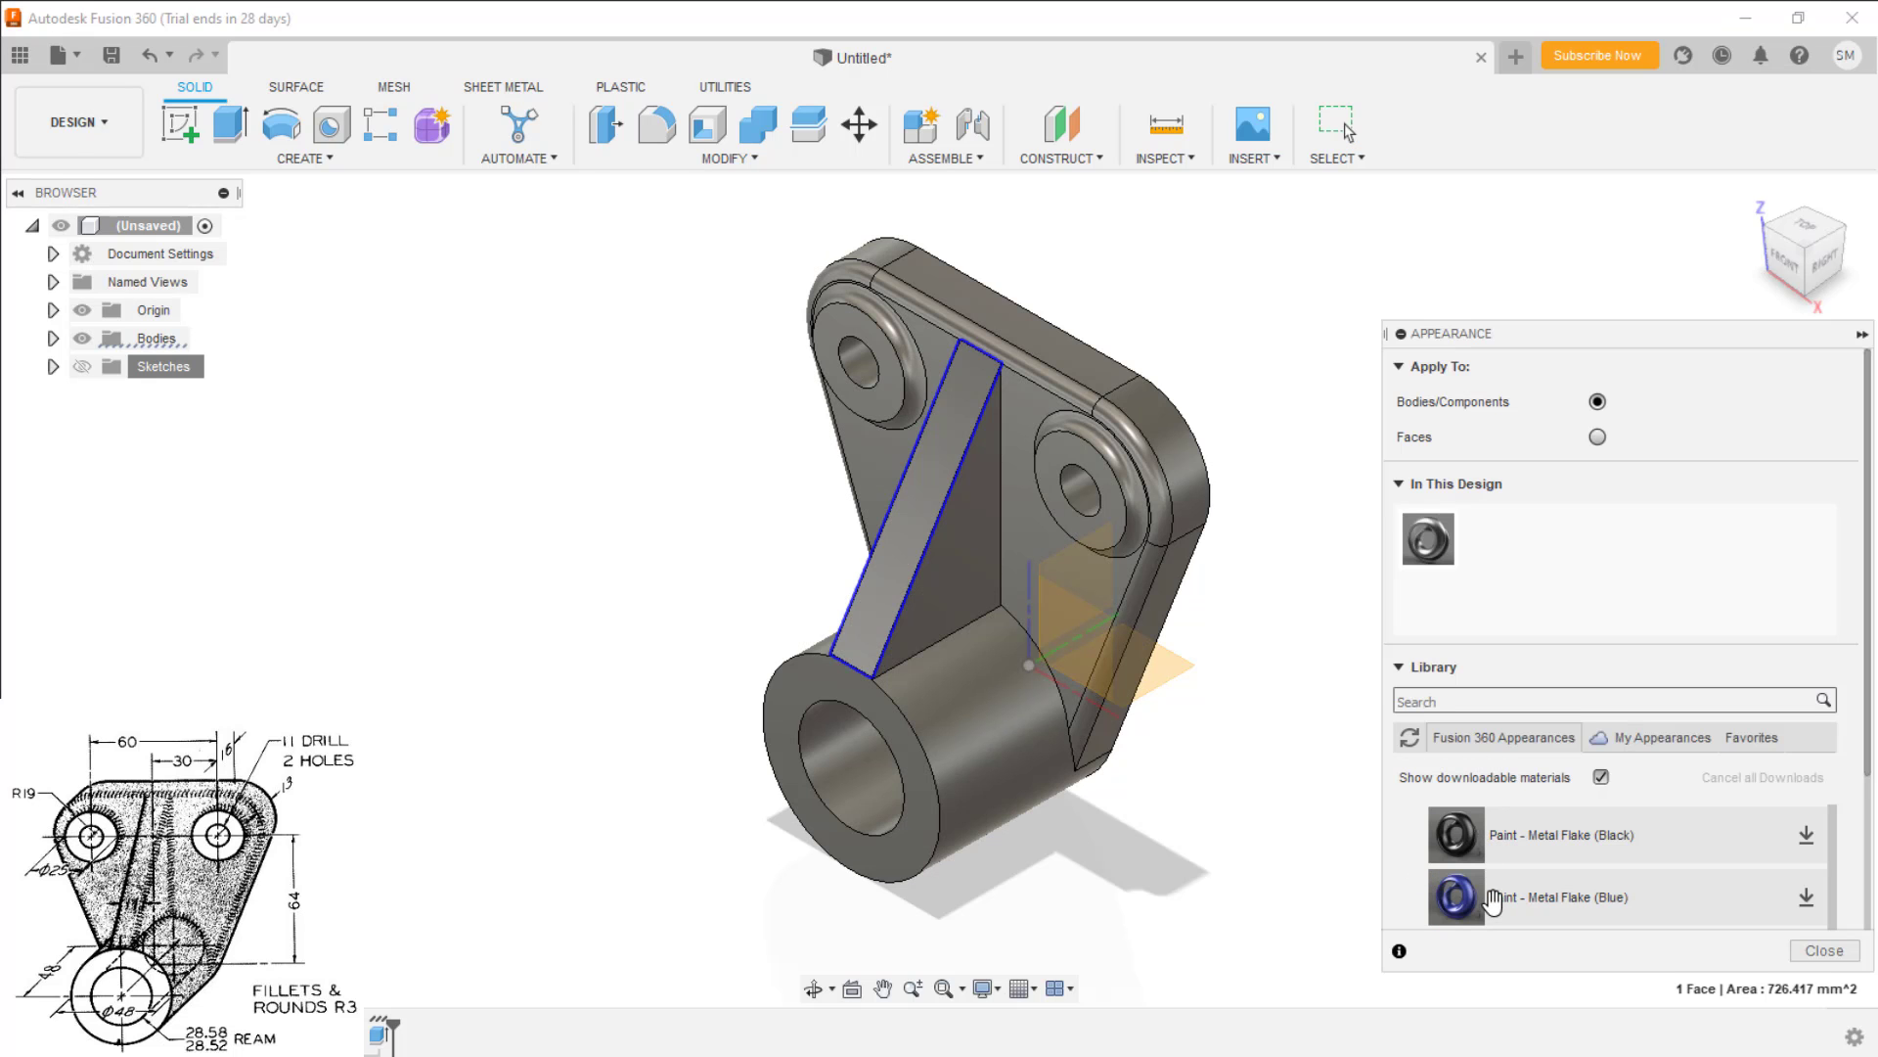
{"action": "scroll", "coordinate": [1494, 880], "scroll_direction": "down", "scroll_amount": 5}
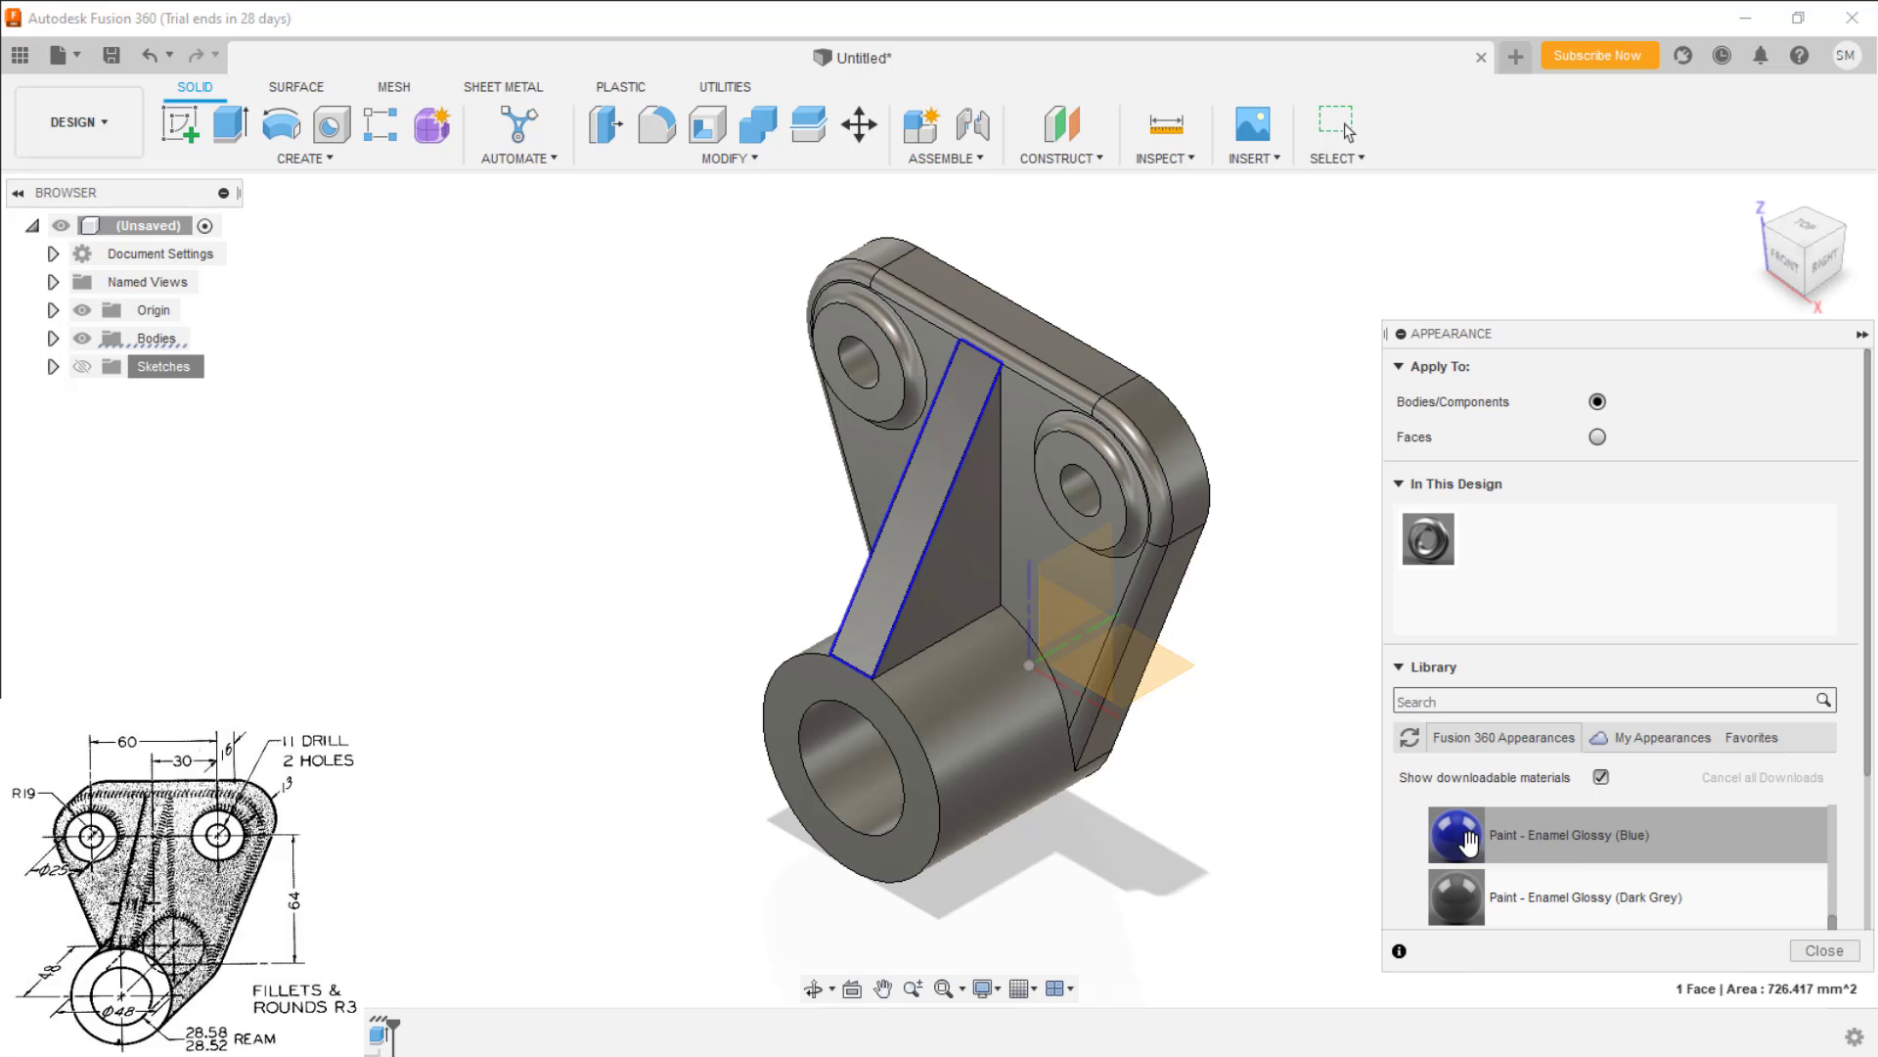
{"action": "left_click_drag", "start_coordinate": [1457, 835], "coordinate": [1001, 707]}
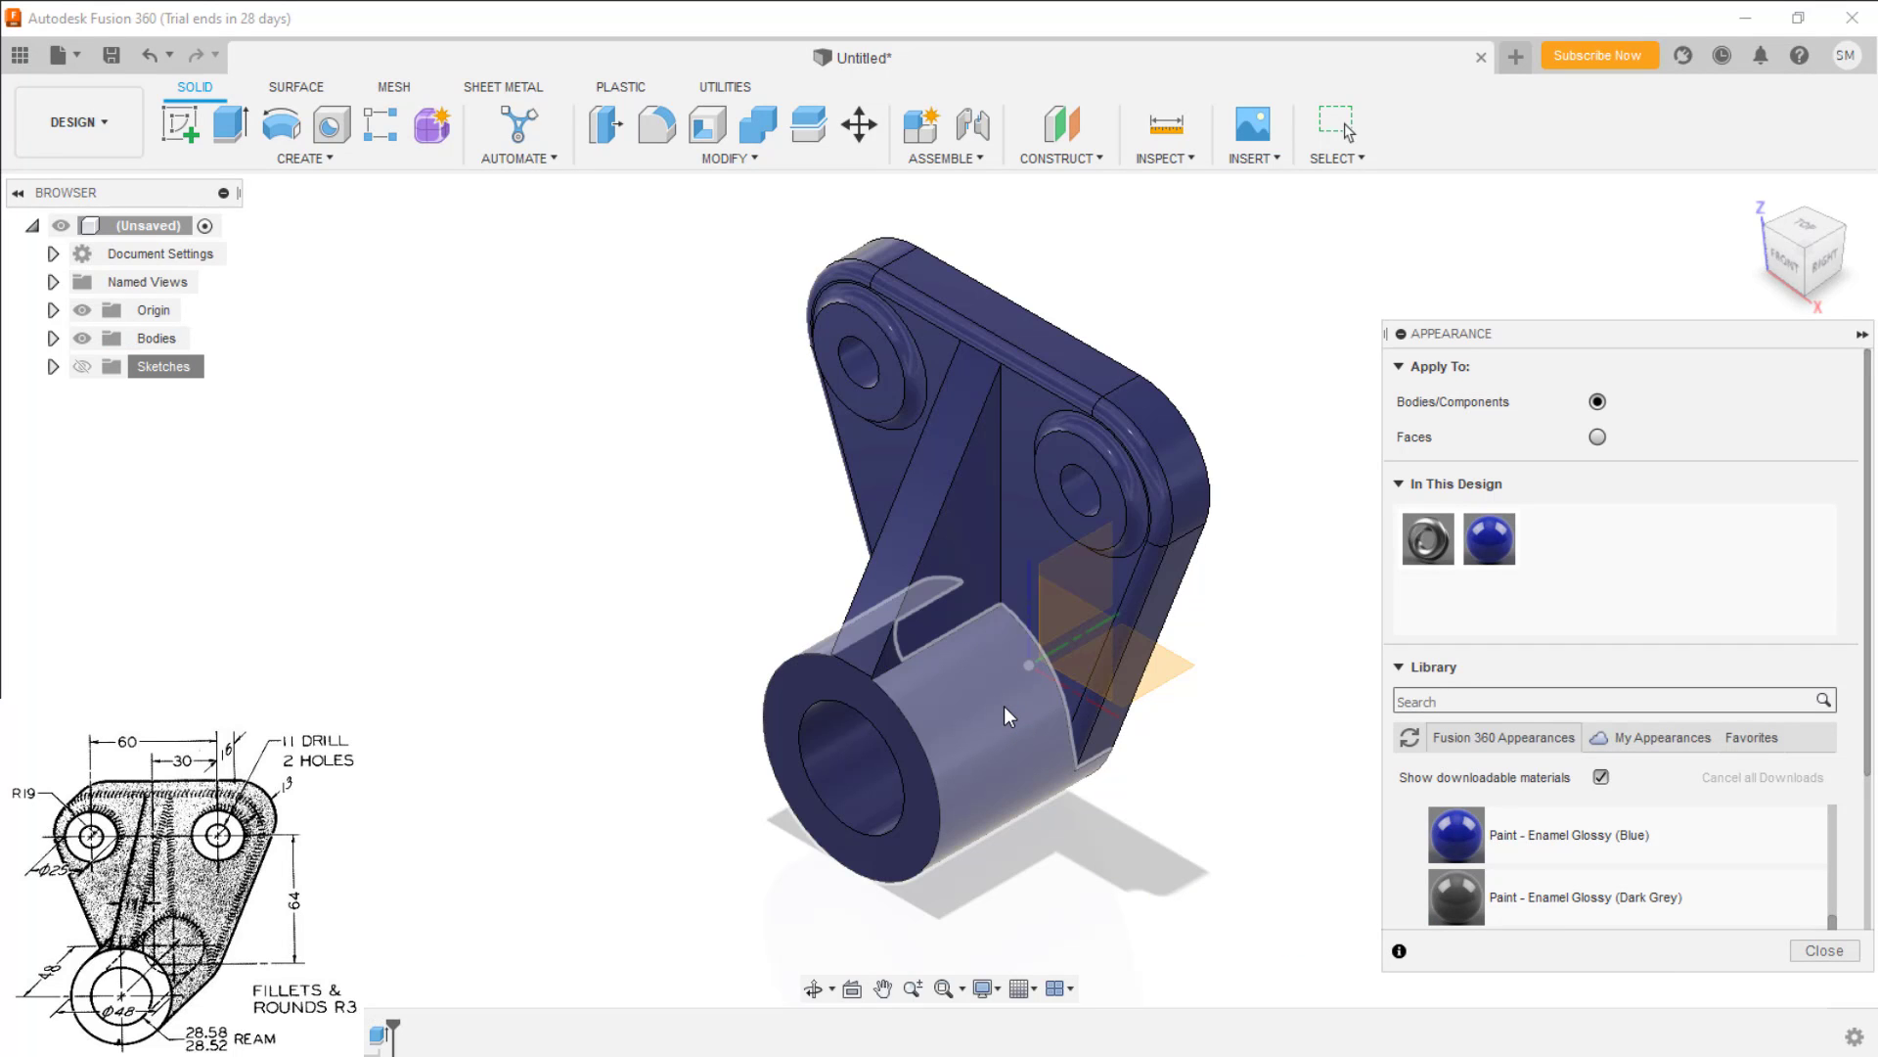
{"action": "key", "text": "Escape"}
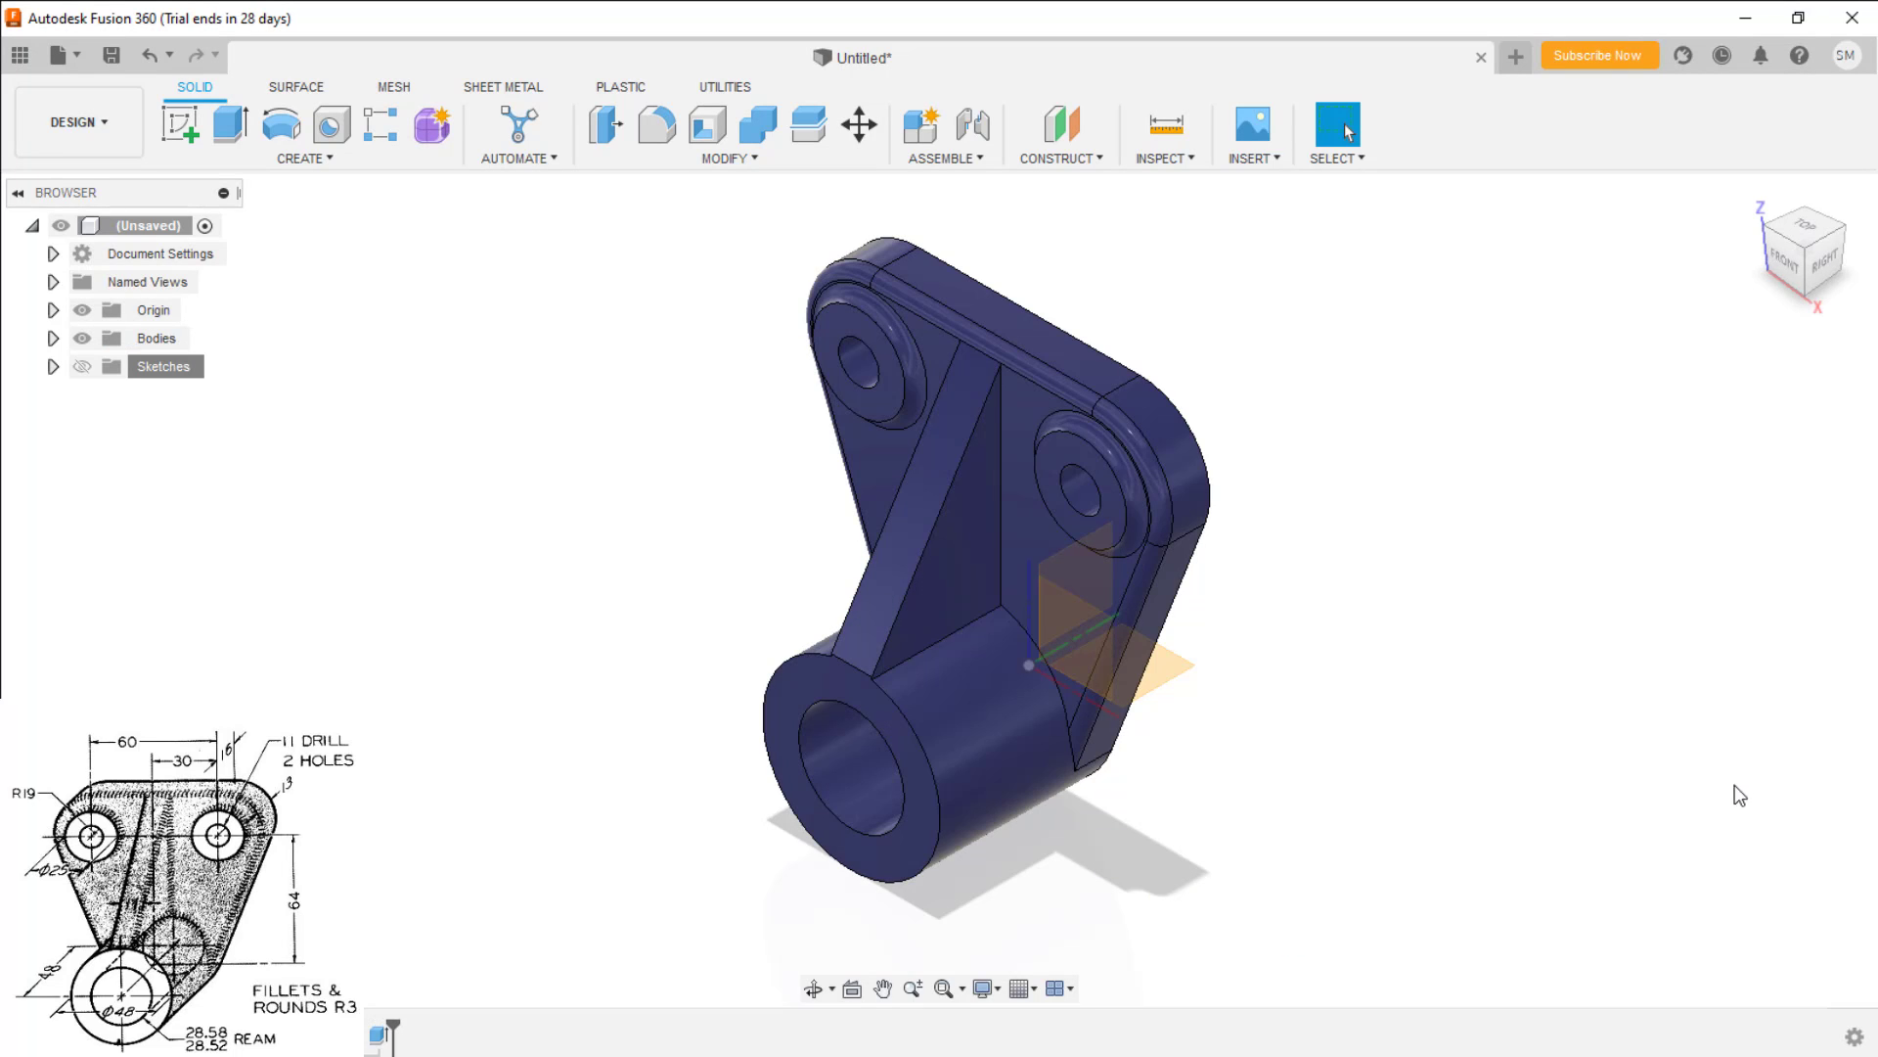
Hide the origin planes and axes so only the bracket body is displayed
{"action": "middle_click_drag", "start_coordinate": [1350, 776], "coordinate": [1387, 769]}
{"action": "right_click", "coordinate": [174, 318]}
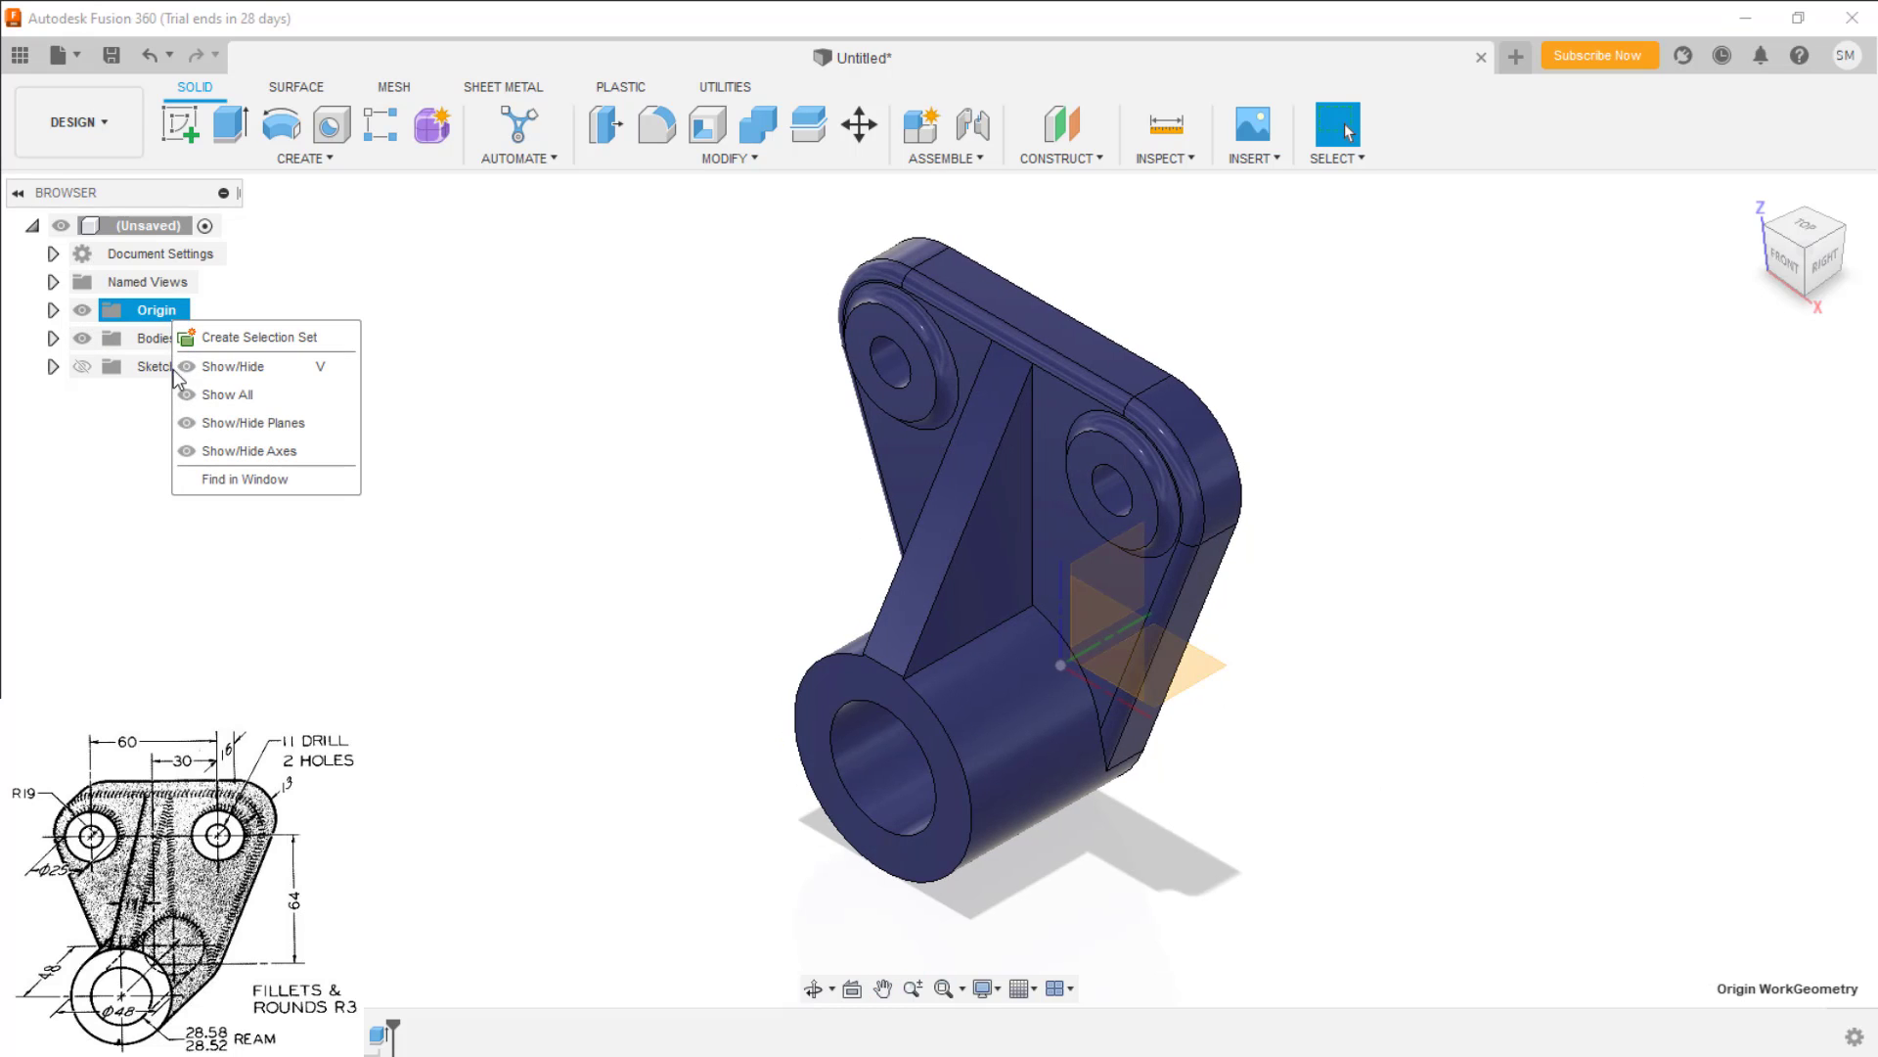
{"action": "left_click", "coordinate": [233, 368]}
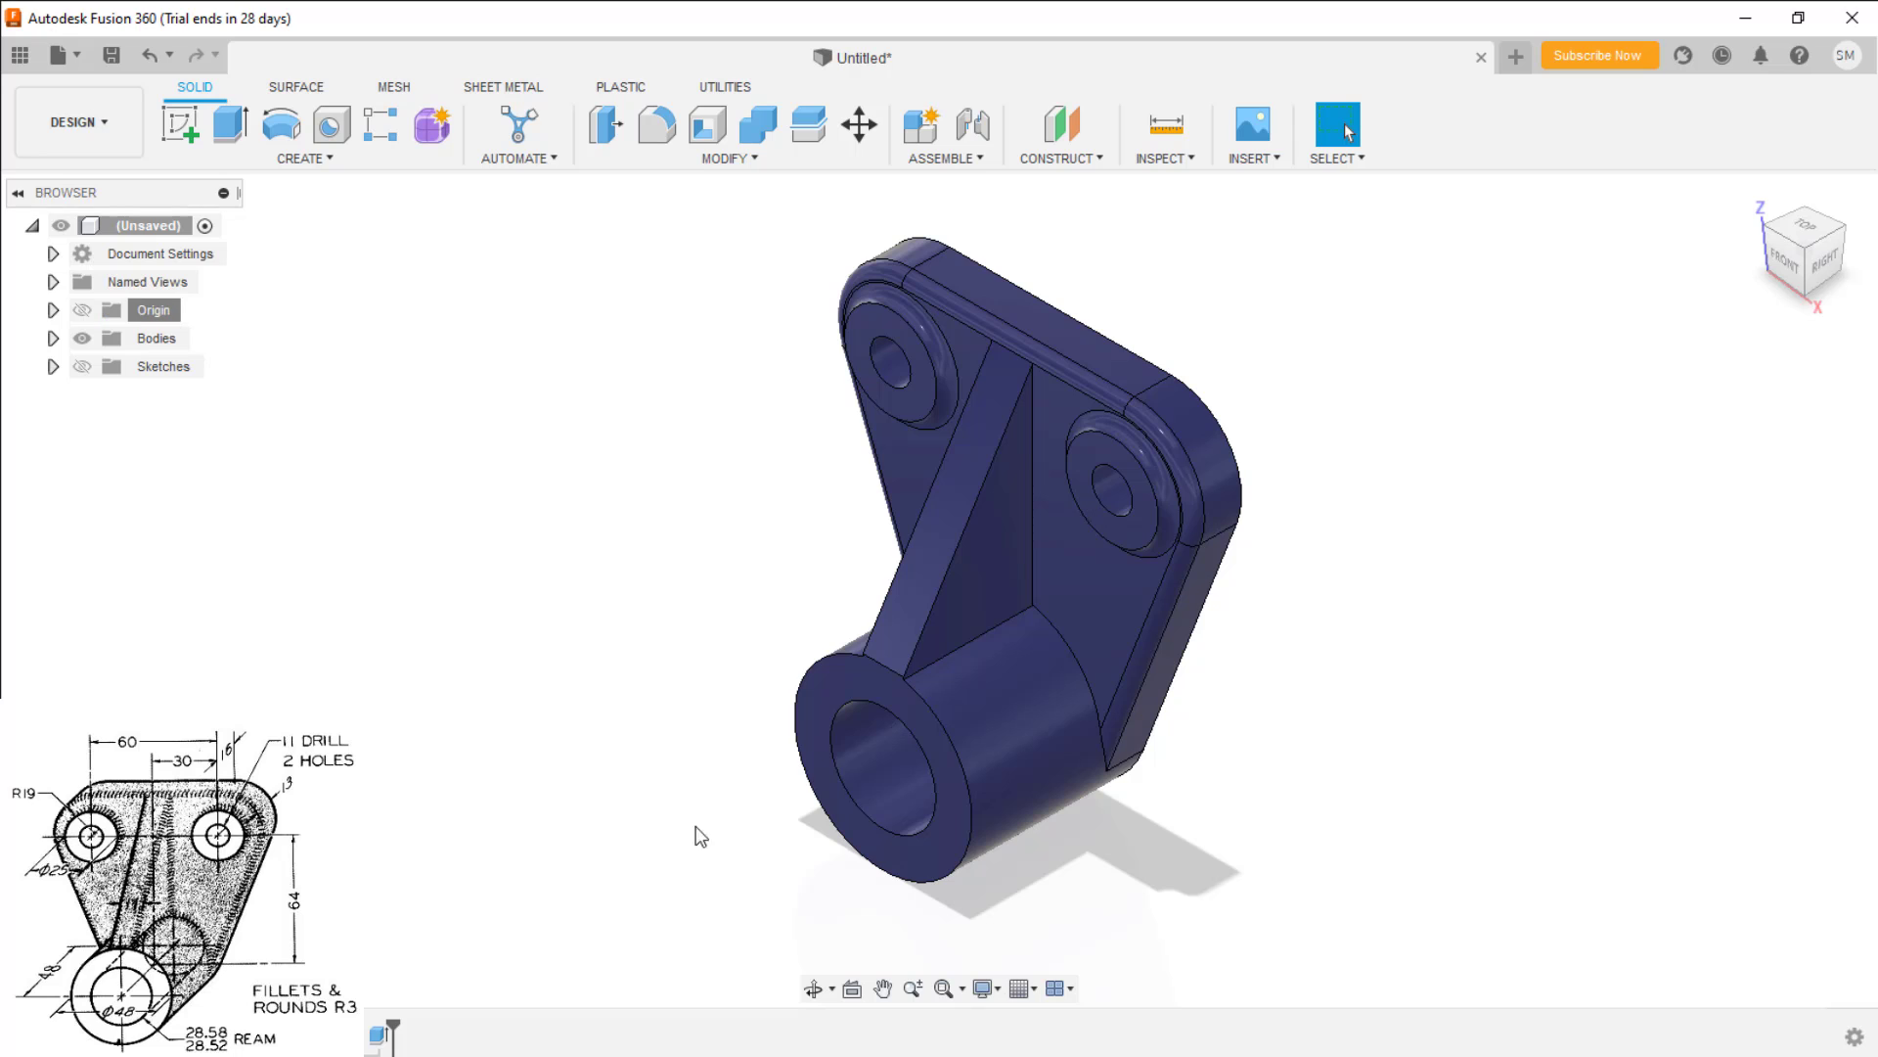